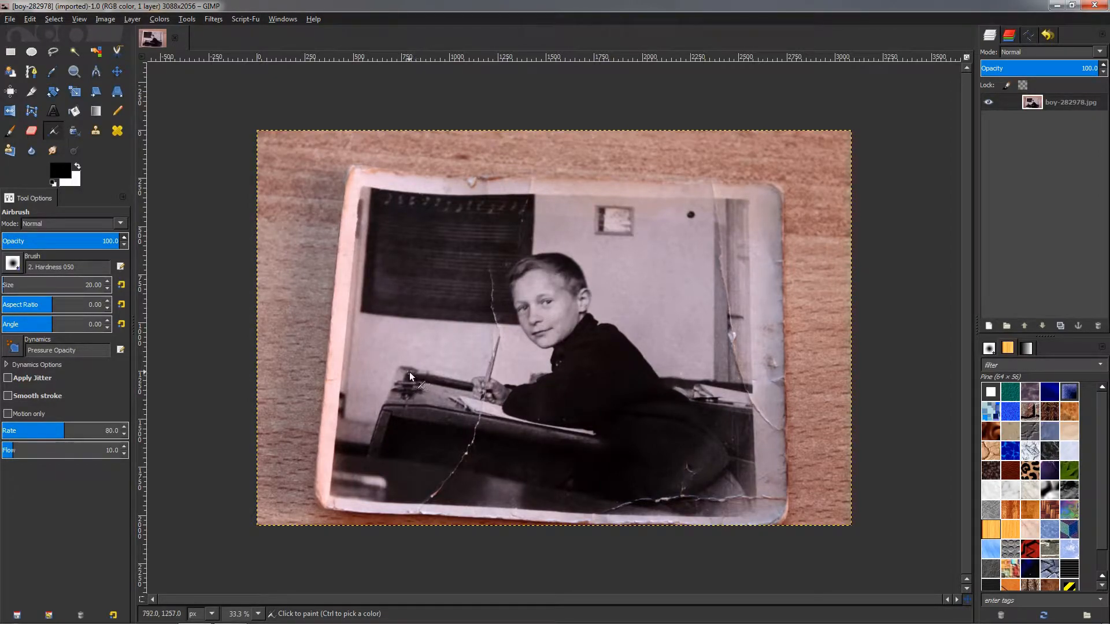
# Clone clean wall texture over the black dot on the upper wall, using the Clone tool with a brush size of about 75.
pyautogui.click(95, 131)
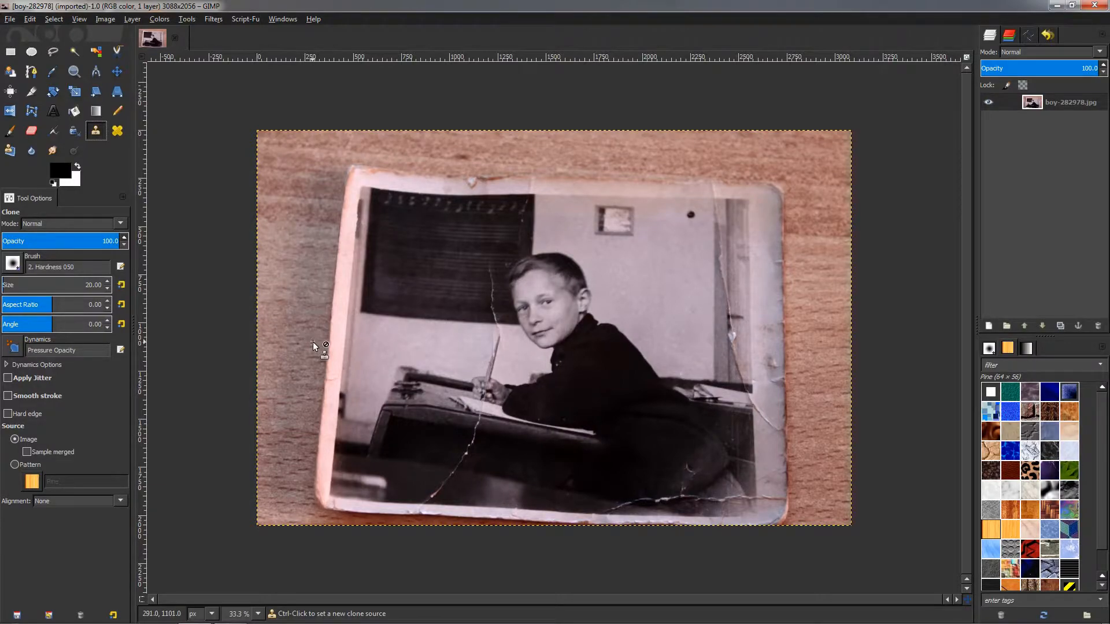
pyautogui.click(9, 284)
pyautogui.scroll(4, 696, 214)
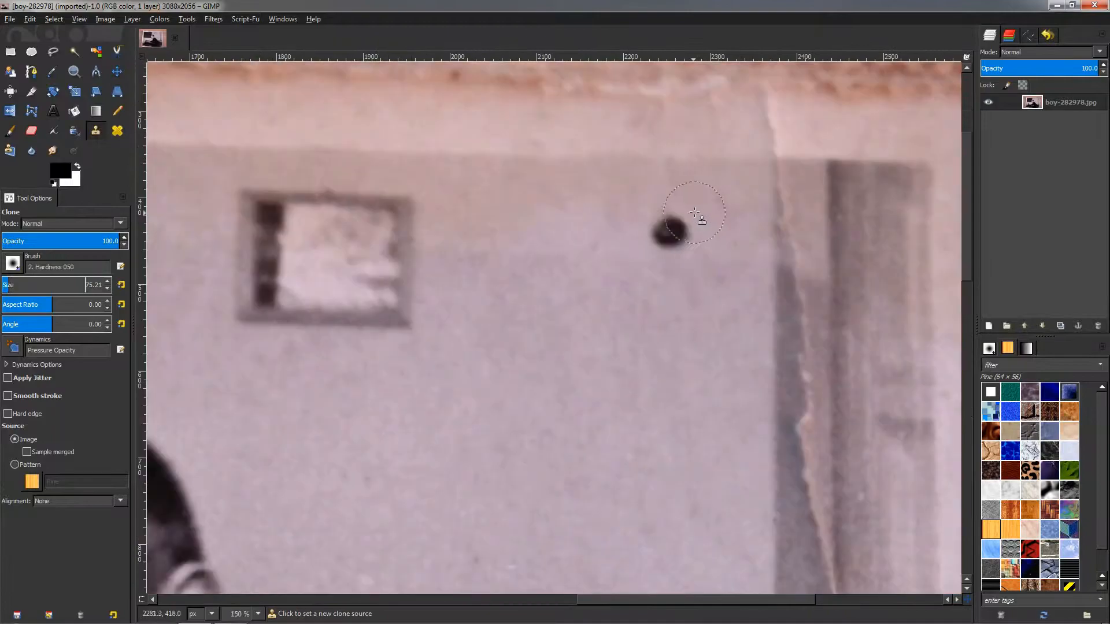
pyautogui.keyDown('ctrl'); pyautogui.click(611, 337); pyautogui.keyUp('ctrl')
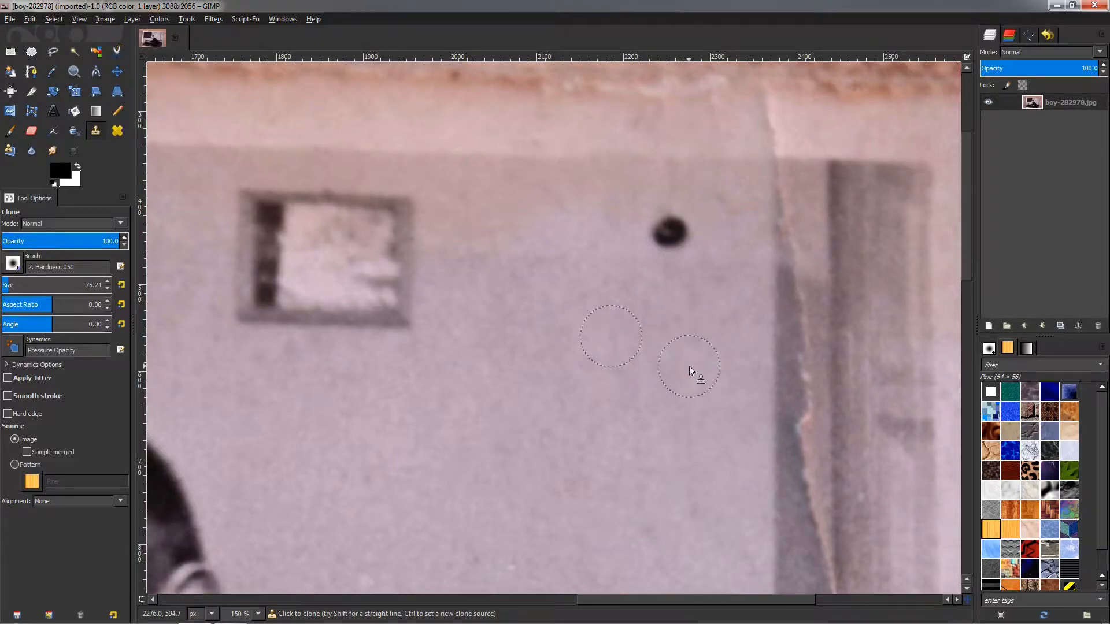
pyautogui.click(666, 231)
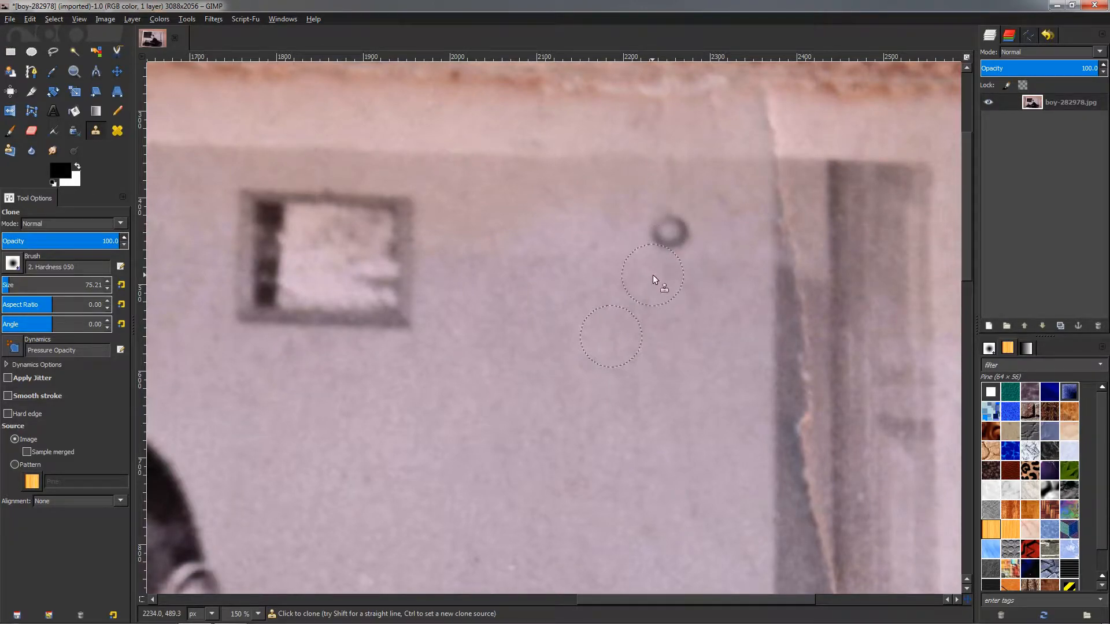
pyautogui.moveTo(668, 229)
pyautogui.mouseDown()
pyautogui.moveTo(670, 241)
pyautogui.moveTo(669, 219)
pyautogui.moveTo(661, 246)
pyautogui.mouseUp()
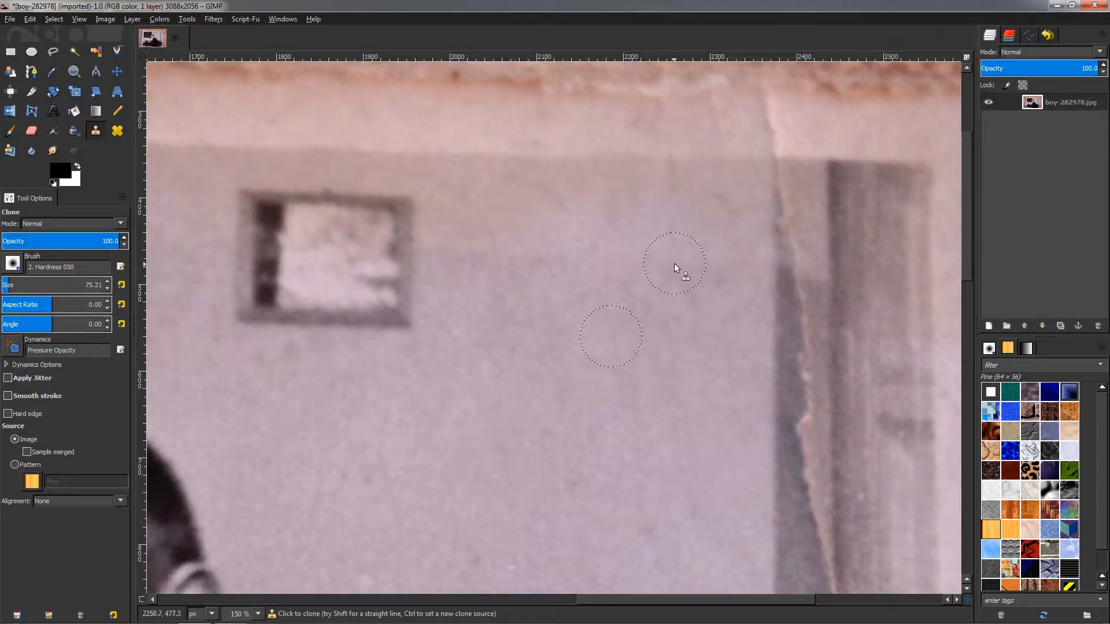
pyautogui.scroll(-4, 661, 275)
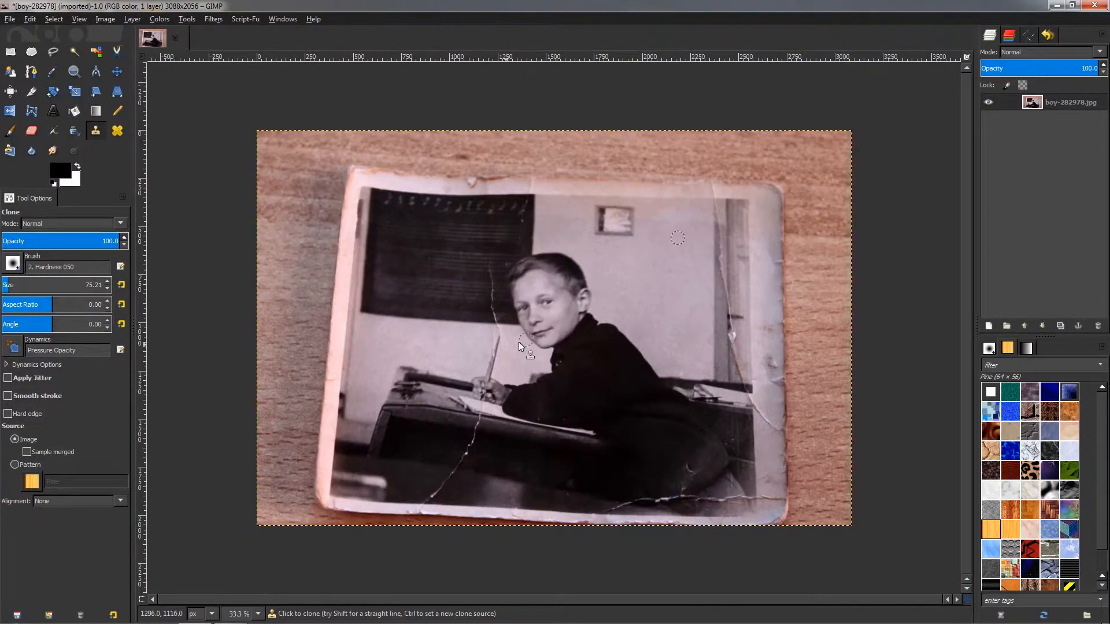
# Lower the Clone tool's opacity to 56.4 and restore it to 100.
pyautogui.click(69, 241)
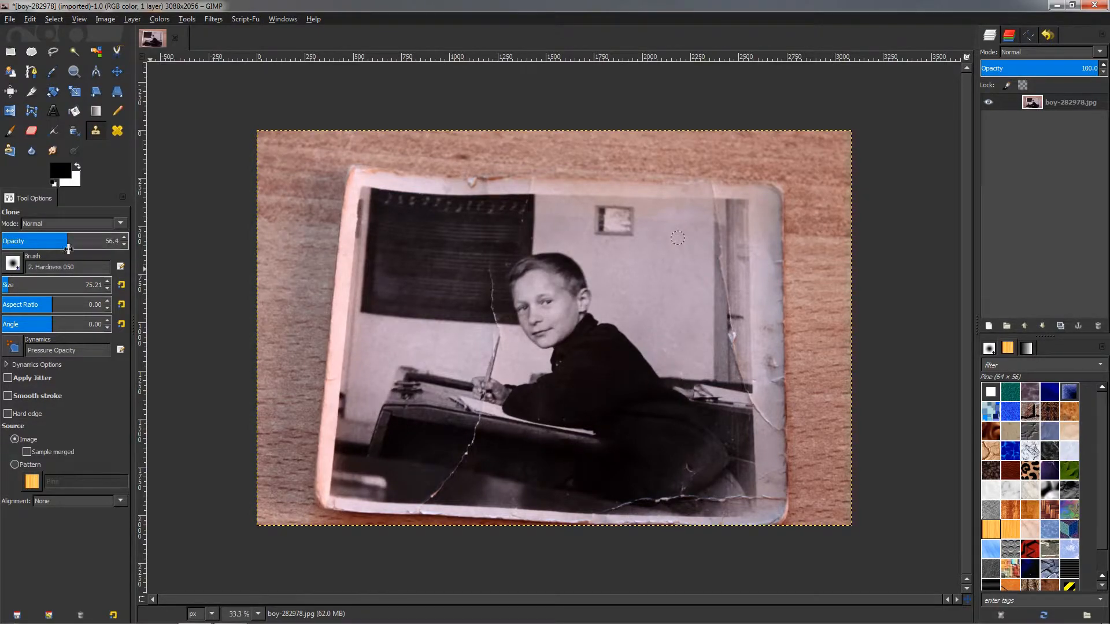
pyautogui.moveTo(70, 241); pyautogui.dragTo(130, 245)
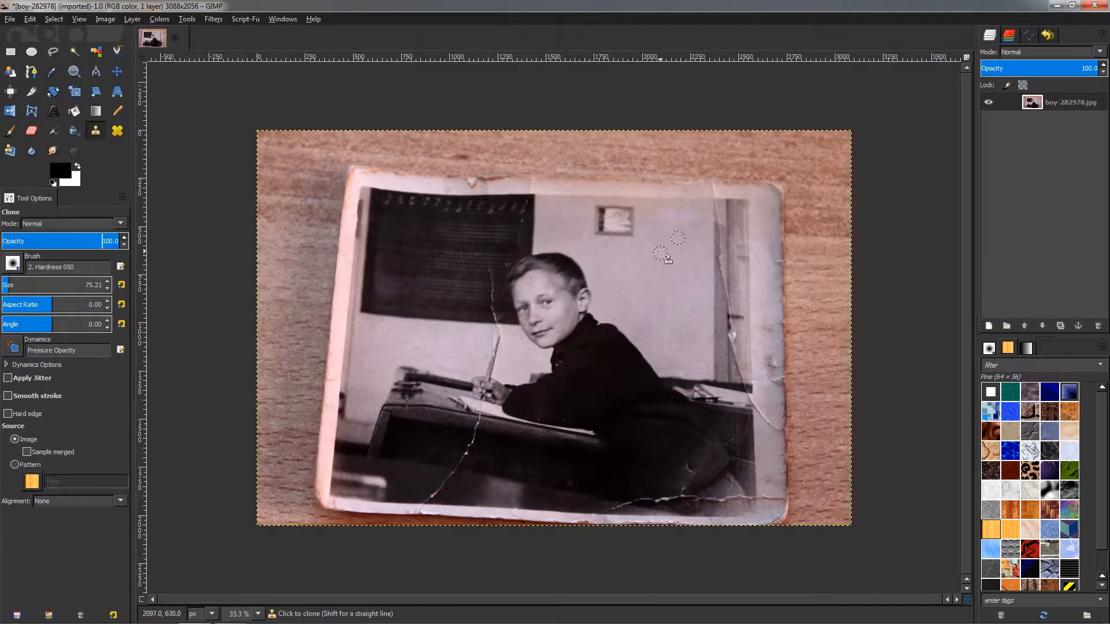
# Shrink and enlarge the Clone brush, leaving its size at 88.21.
pyautogui.scroll(2, 670, 249)
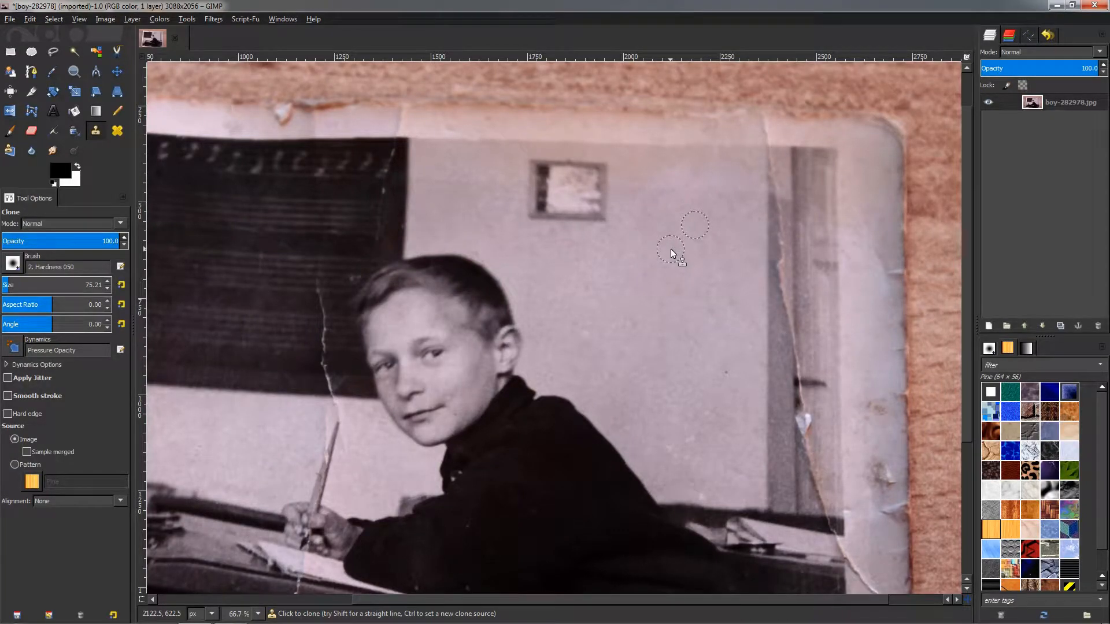
pyautogui.press('[')
pyautogui.press('[')
pyautogui.press('[')
pyautogui.press('[')
pyautogui.press('[')
pyautogui.press('[')
pyautogui.press('[')
pyautogui.press('[')
pyautogui.press('[')
pyautogui.press('[')
pyautogui.press('[')
pyautogui.press('[')
pyautogui.press('[')
pyautogui.press('[')
pyautogui.press('[')
pyautogui.press('[')
pyautogui.press('[')
pyautogui.press('[')
pyautogui.press('[')
pyautogui.press('[')
pyautogui.press('[')
pyautogui.press('[')
pyautogui.press('[')
pyautogui.press('[')
pyautogui.press('[')
pyautogui.press('[')
pyautogui.press('[')
pyautogui.press('[')
pyautogui.press('[')
pyautogui.press('[')
pyautogui.press('[')
pyautogui.press('[')
pyautogui.press('[')
pyautogui.press('[')
pyautogui.press('[')
pyautogui.press('[')
pyautogui.press(']')
pyautogui.press(']')
pyautogui.press(']')
pyautogui.press(']')
pyautogui.press(']')
pyautogui.press(']')
pyautogui.press(']')
pyautogui.press(']')
pyautogui.press(']')
pyautogui.press(']')
pyautogui.press(']')
pyautogui.press(']')
pyautogui.press(']')
pyautogui.press(']')
pyautogui.press(']')
pyautogui.press(']')
pyautogui.press(']')
pyautogui.press(']')
pyautogui.press(']')
pyautogui.press(']')
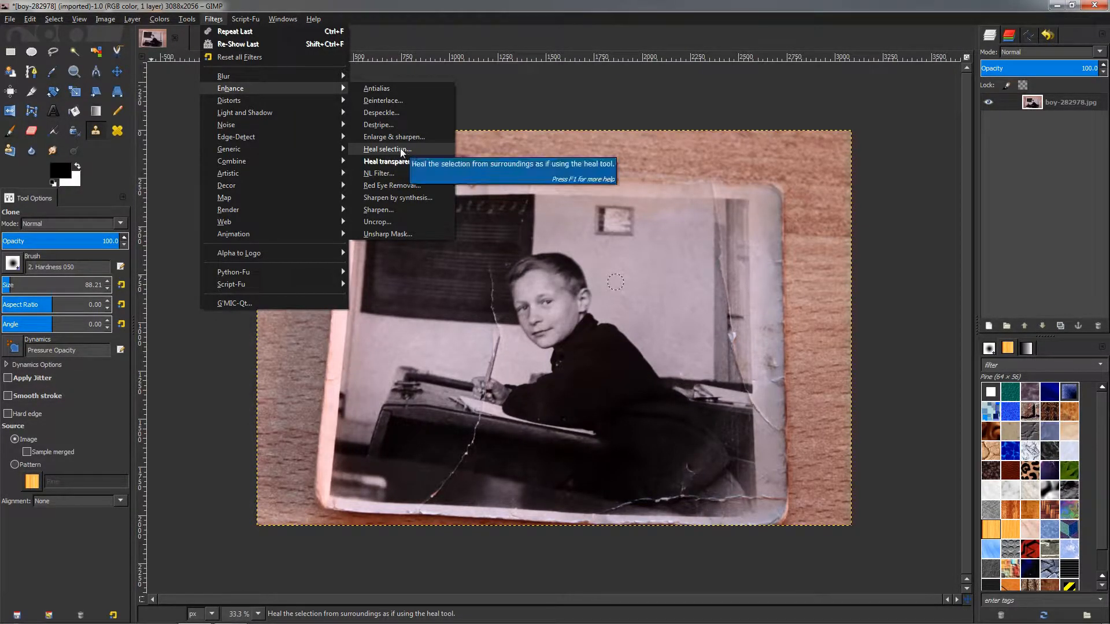
# Outline the crack running from the blackboard down past the pencil tip with a closed Free Select selection.
pyautogui.click(487, 370)
pyautogui.scroll(1, 488, 370)
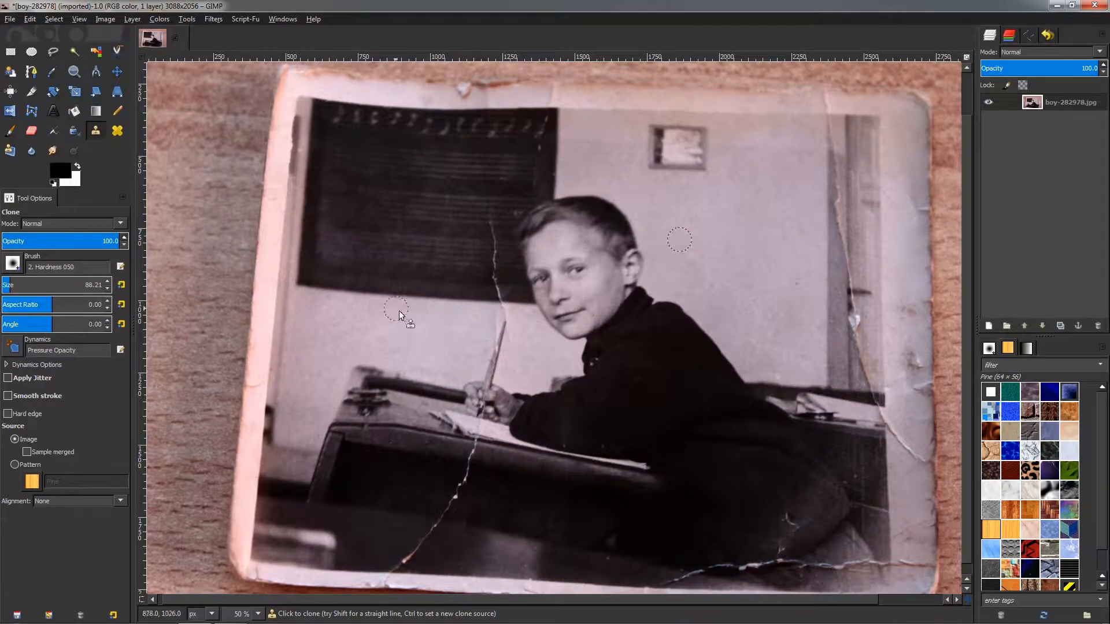
pyautogui.click(52, 53)
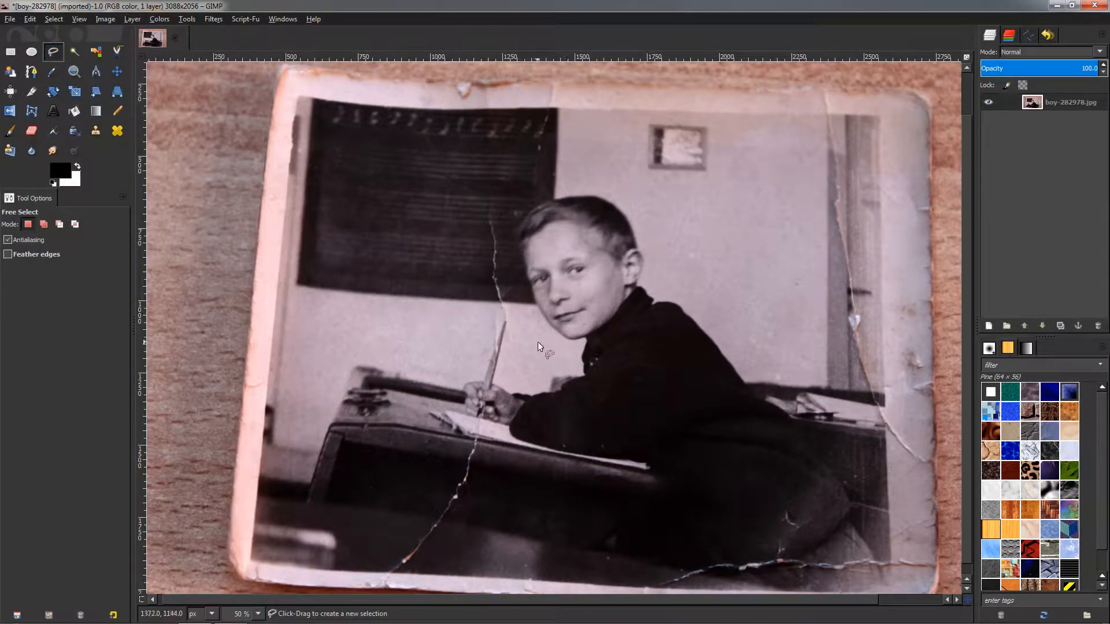
pyautogui.click(483, 207)
pyautogui.click(484, 228)
pyautogui.moveTo(484, 228); pyautogui.dragTo(484, 282)
pyautogui.click(500, 321)
pyautogui.click(506, 345)
pyautogui.click(518, 347)
pyautogui.click(500, 250)
pyautogui.click(496, 221)
pyautogui.click(493, 206)
pyautogui.click(489, 208)
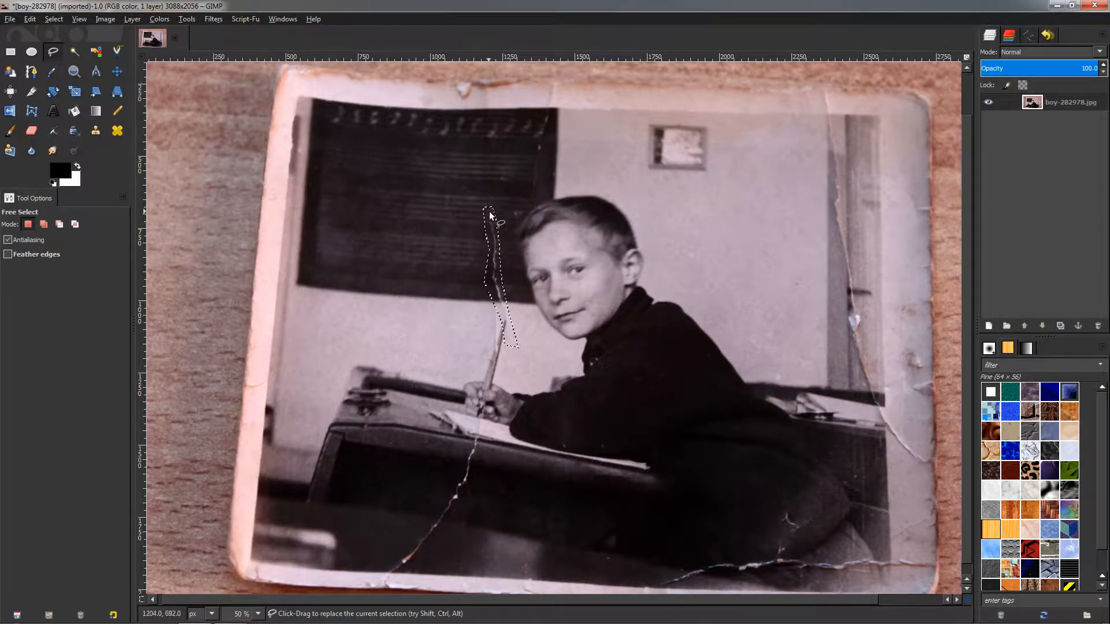
# Heal the selected crack with Heal selection, using a 50-pixel context sampling width, sampling all around and random filling order.
pyautogui.click(215, 18)
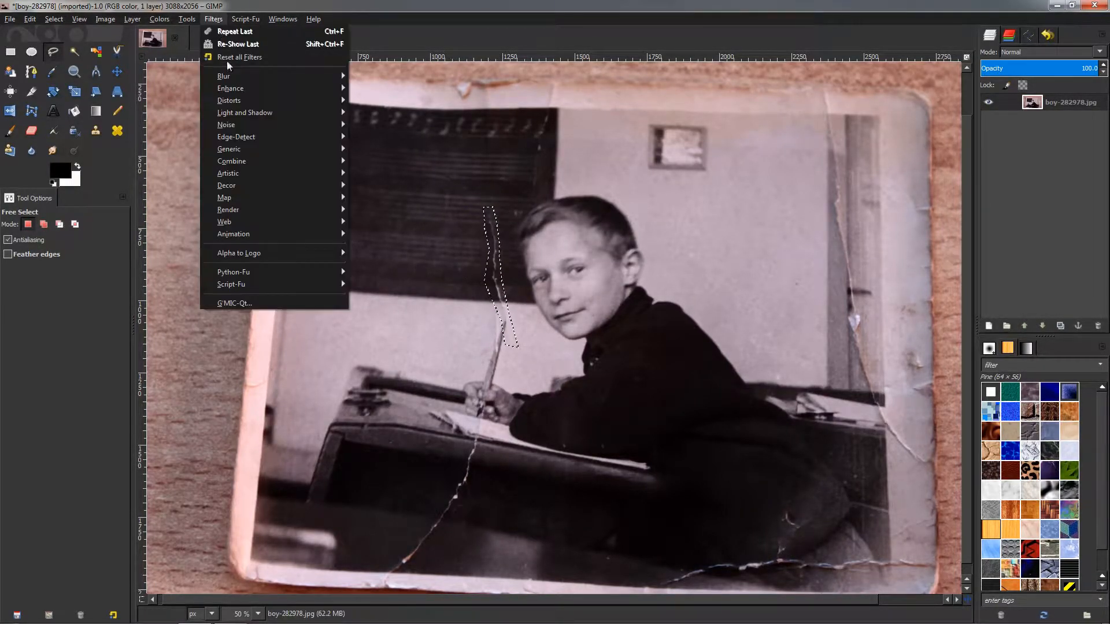
pyautogui.moveTo(234, 88)
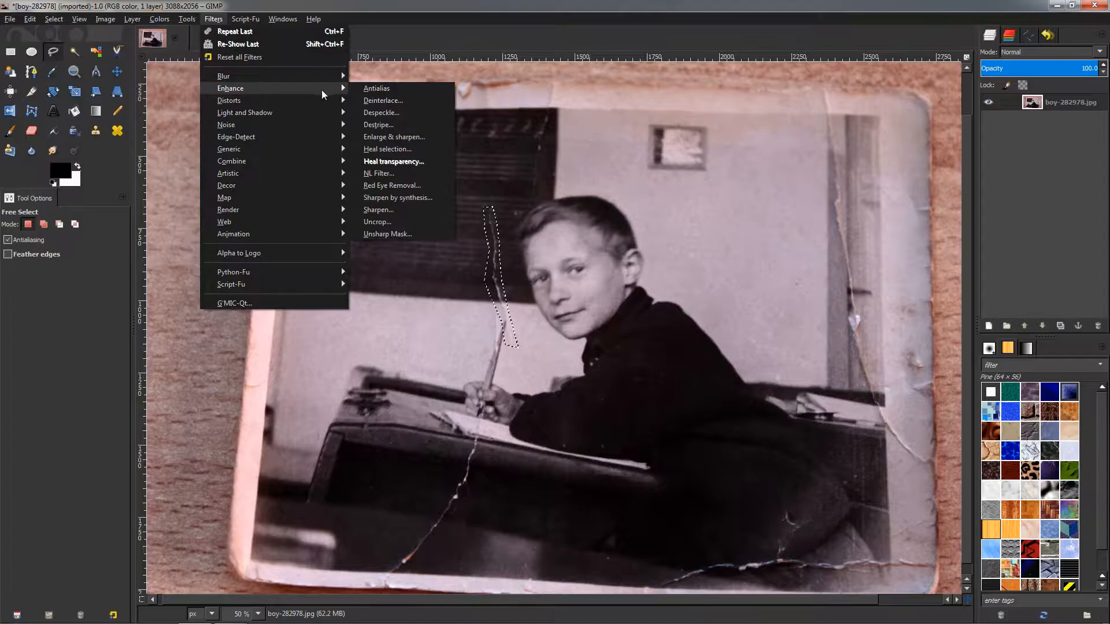
pyautogui.click(396, 146)
pyautogui.moveTo(528, 243); pyautogui.dragTo(233, 184)
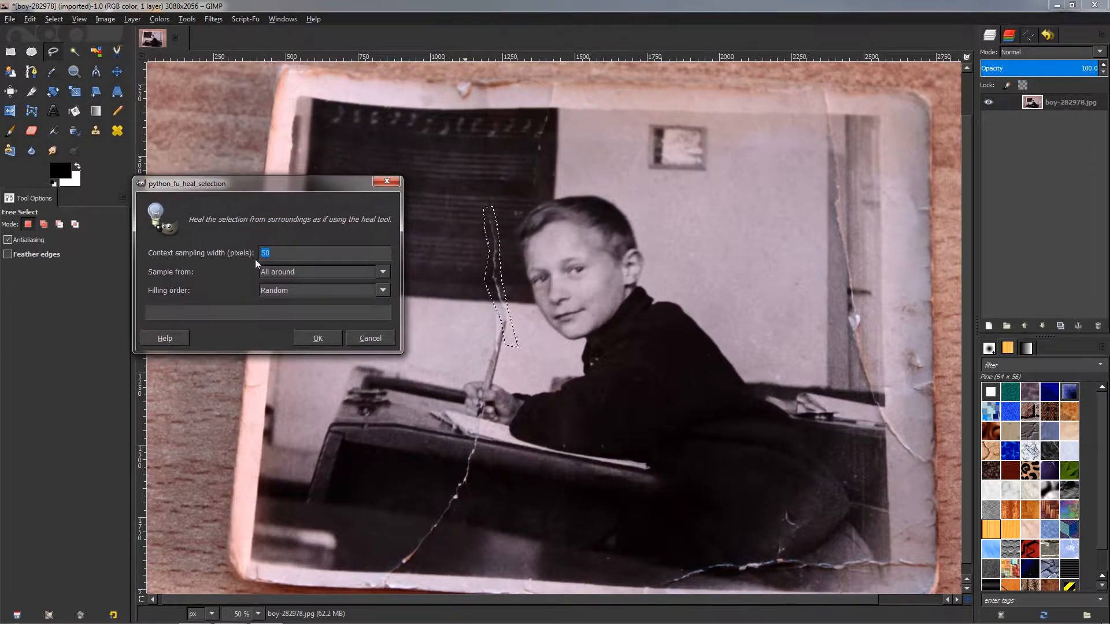
pyautogui.click(298, 253)
pyautogui.click(317, 338)
pyautogui.scroll(1, 498, 321)
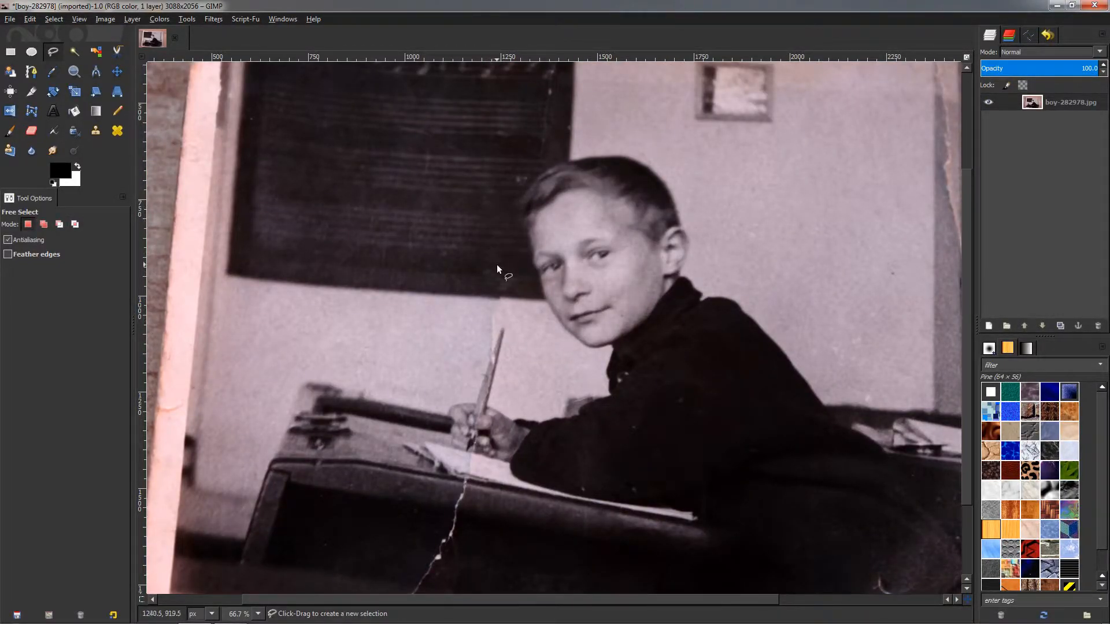
pyautogui.scroll(-2, 513, 263)
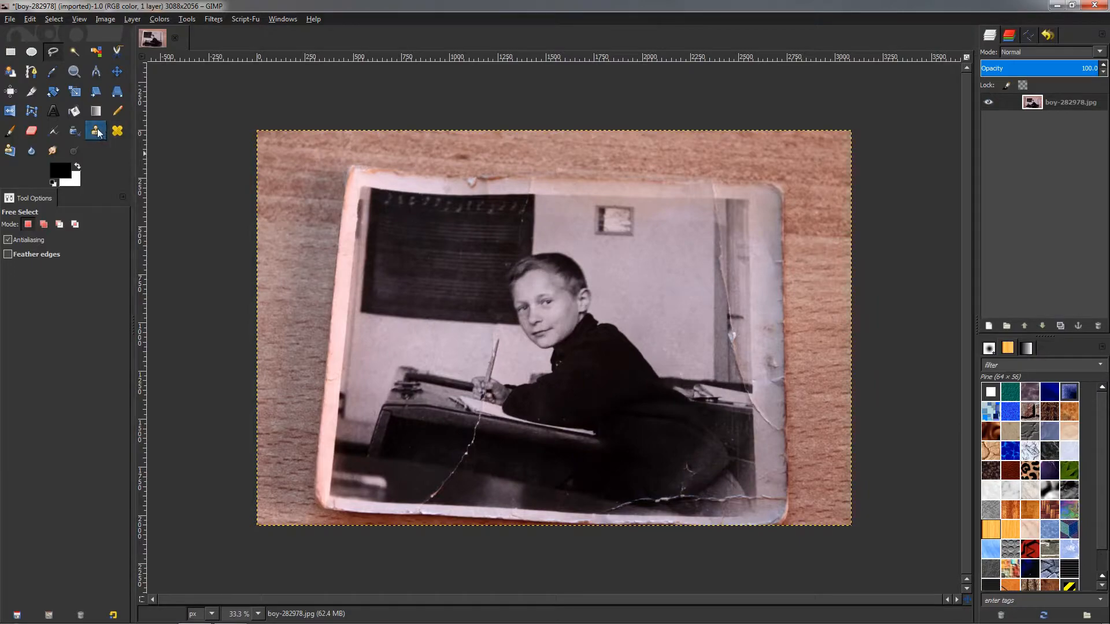
pyautogui.click(213, 19)
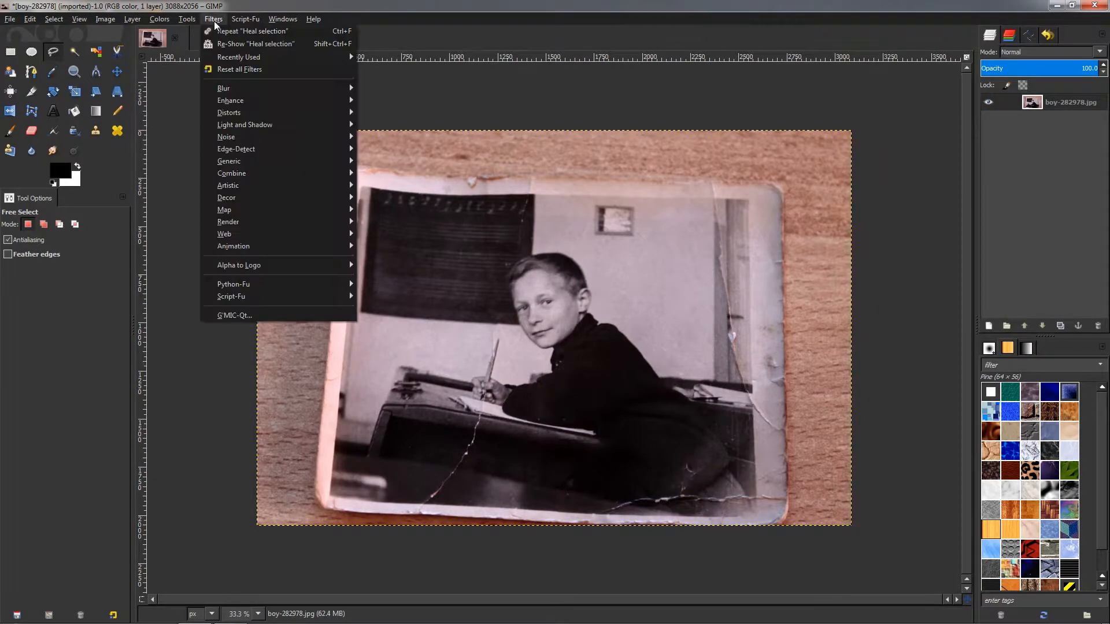
pyautogui.click(214, 21)
pyautogui.click(216, 22)
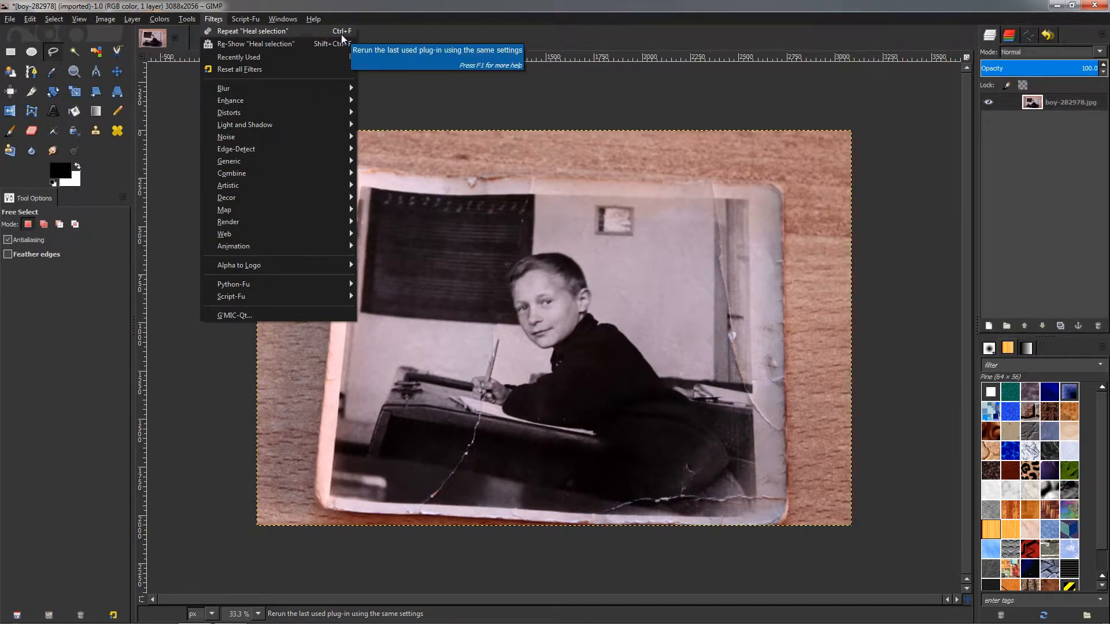
pyautogui.click(352, 5)
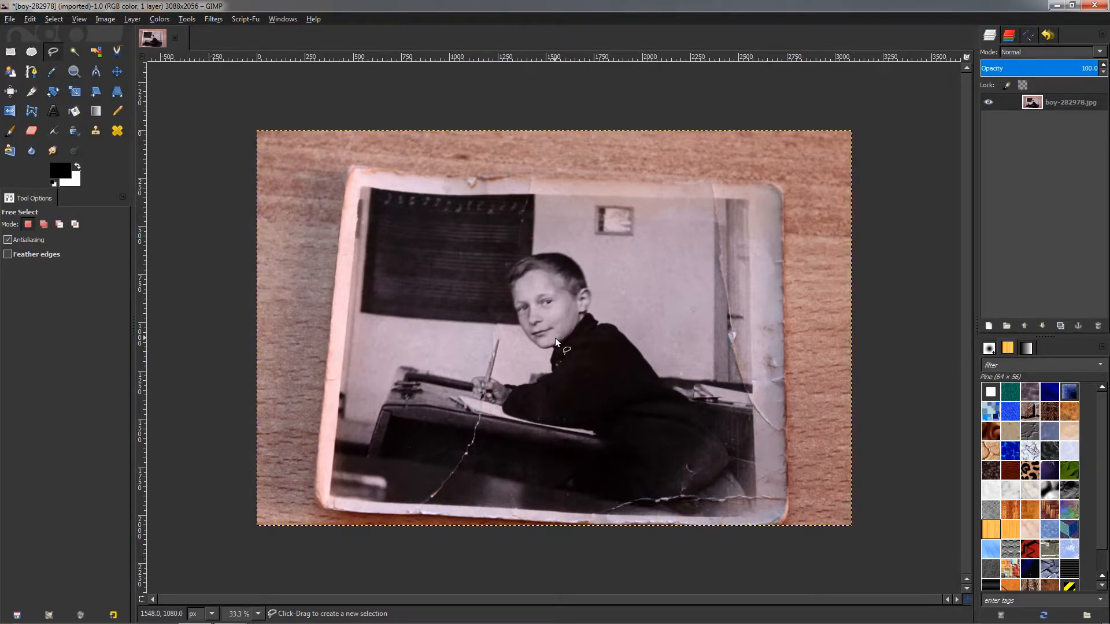
pyautogui.click(54, 18)
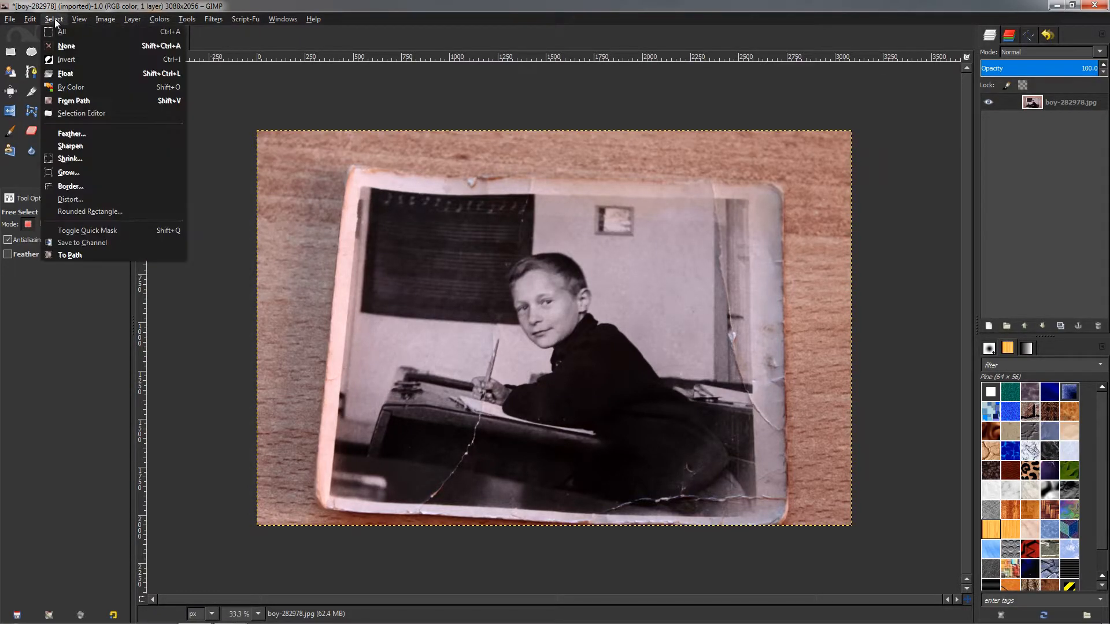
pyautogui.click(171, 59)
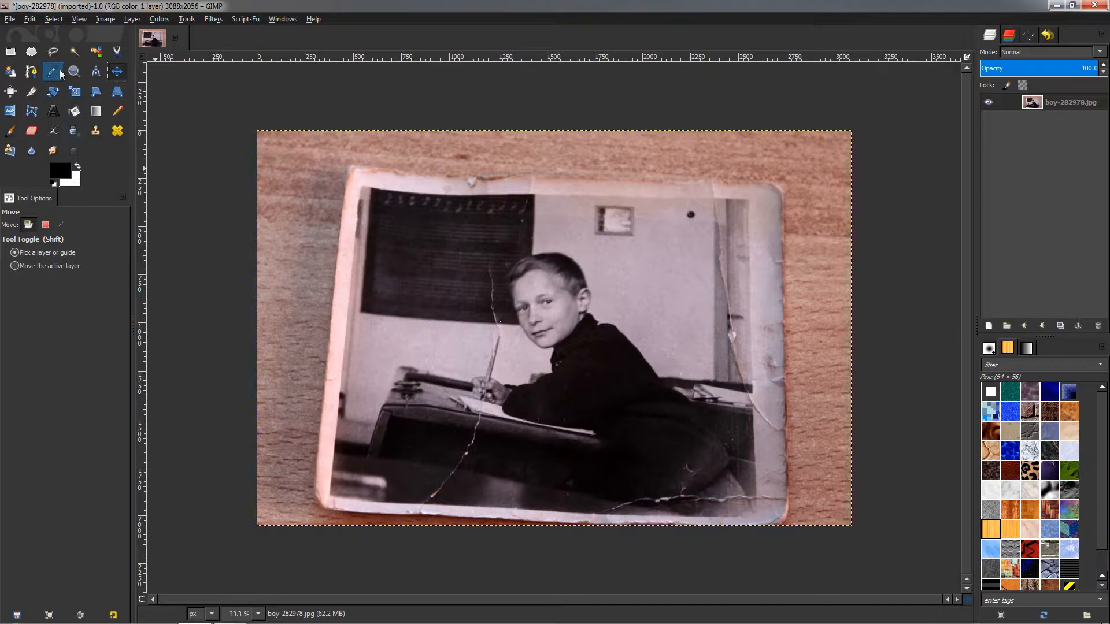
# Start a Free Select outline down the left side of the blackboard crack, from above its upper end to the pencil tip.
pyautogui.click(54, 52)
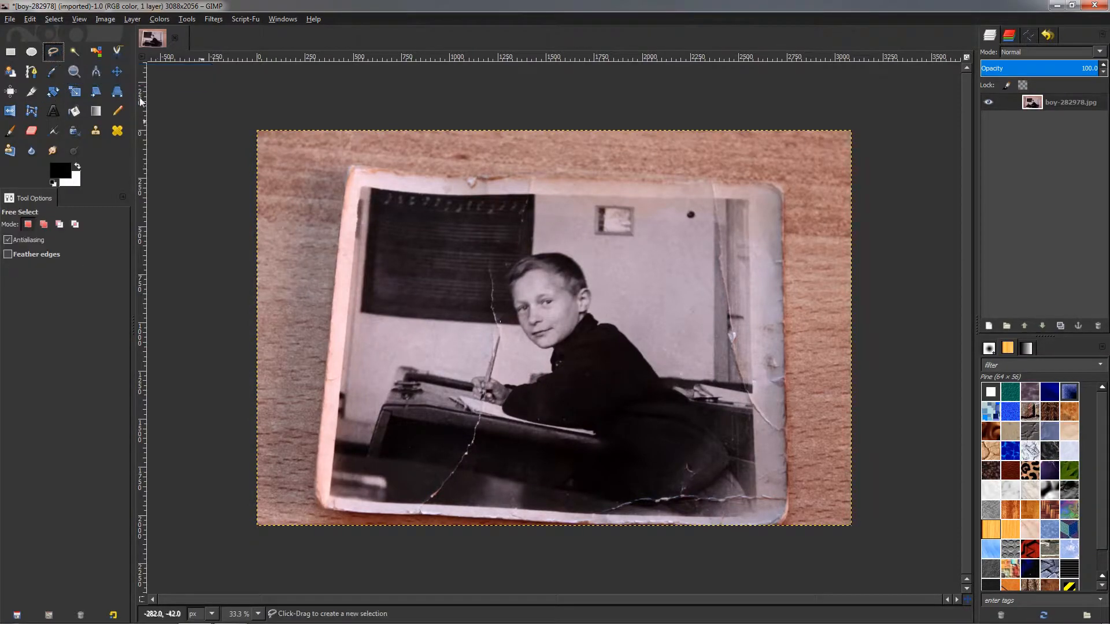
pyautogui.scroll(3, 485, 278)
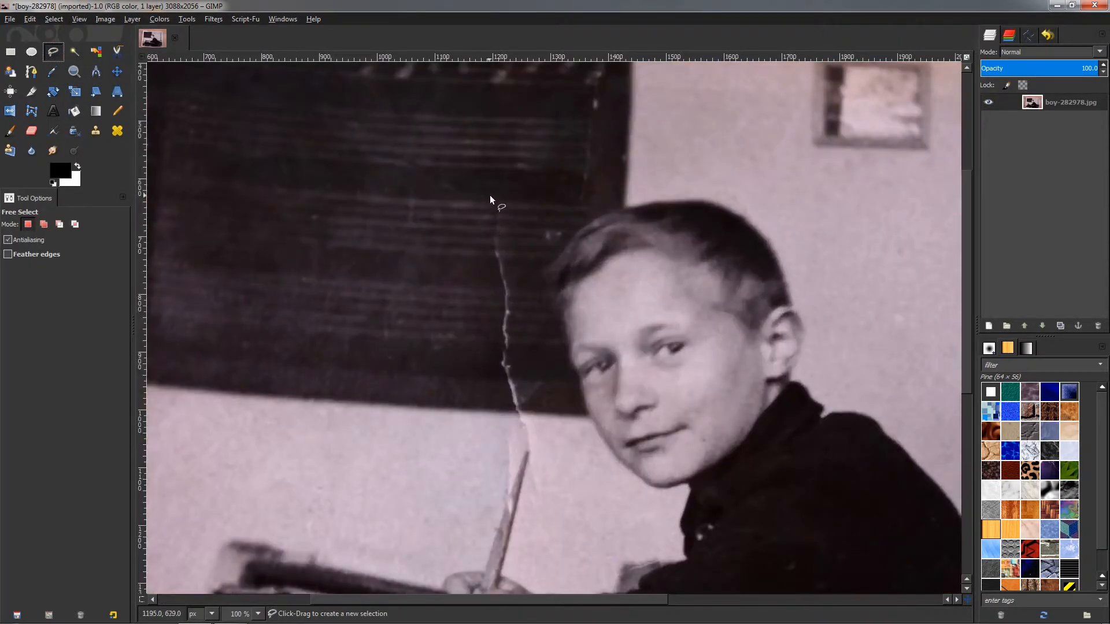
pyautogui.click(494, 198)
pyautogui.click(486, 264)
pyautogui.click(504, 314)
pyautogui.click(498, 349)
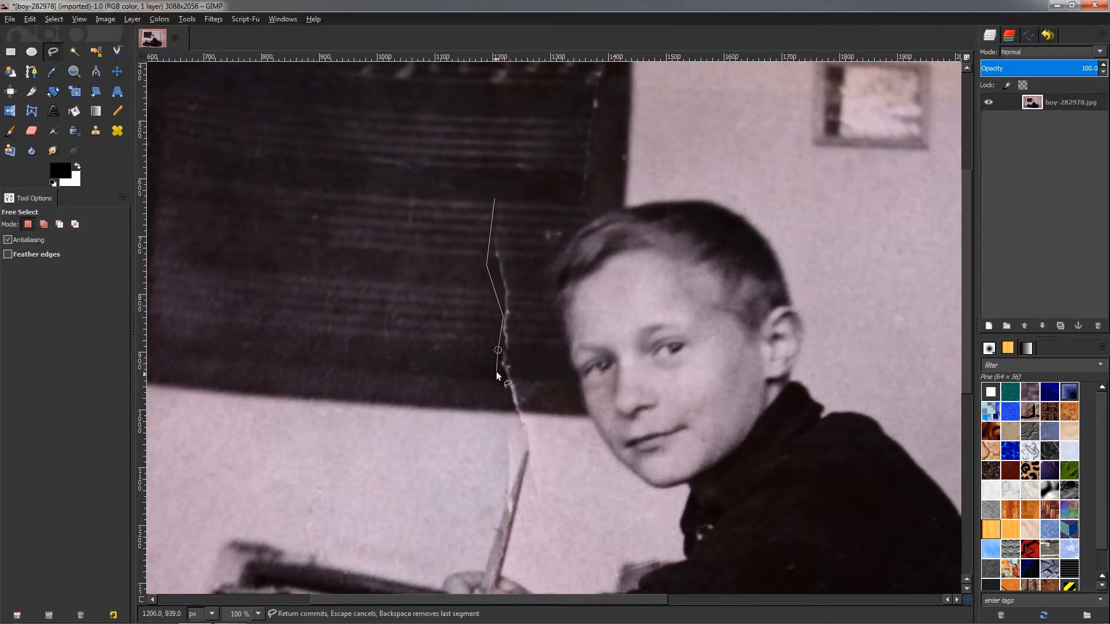
pyautogui.click(523, 442)
# Continue the Free Select outline along the left side of the pencil and down through the boy's hand.
pyautogui.moveTo(515, 464); pyautogui.dragTo(538, 336)
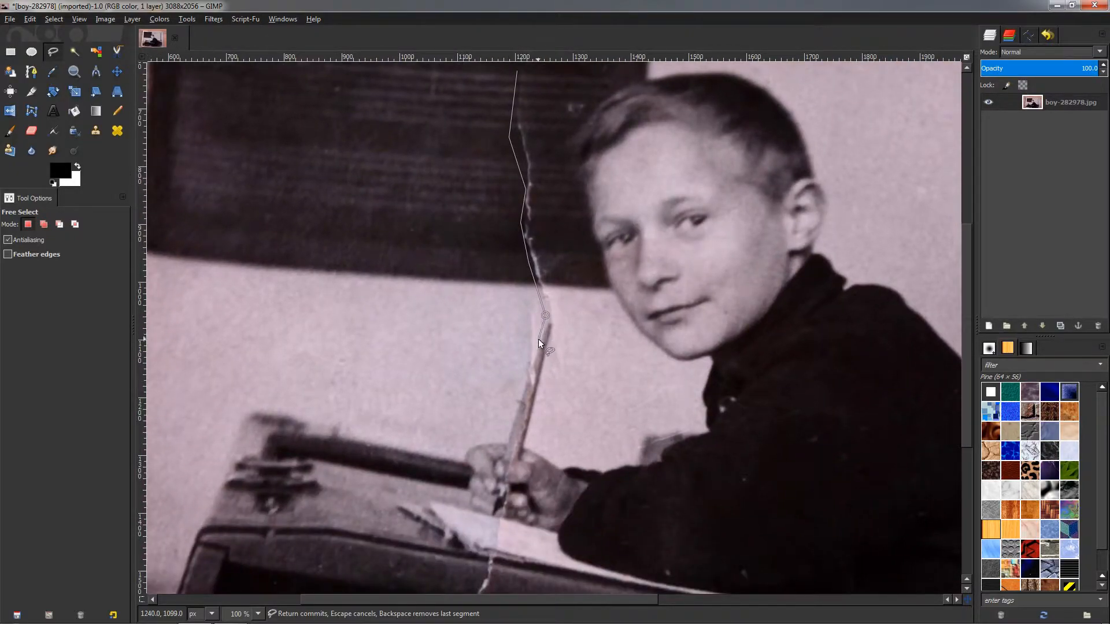
pyautogui.click(525, 387)
pyautogui.click(516, 434)
pyautogui.click(503, 473)
pyautogui.click(502, 505)
pyautogui.moveTo(499, 532); pyautogui.dragTo(557, 218)
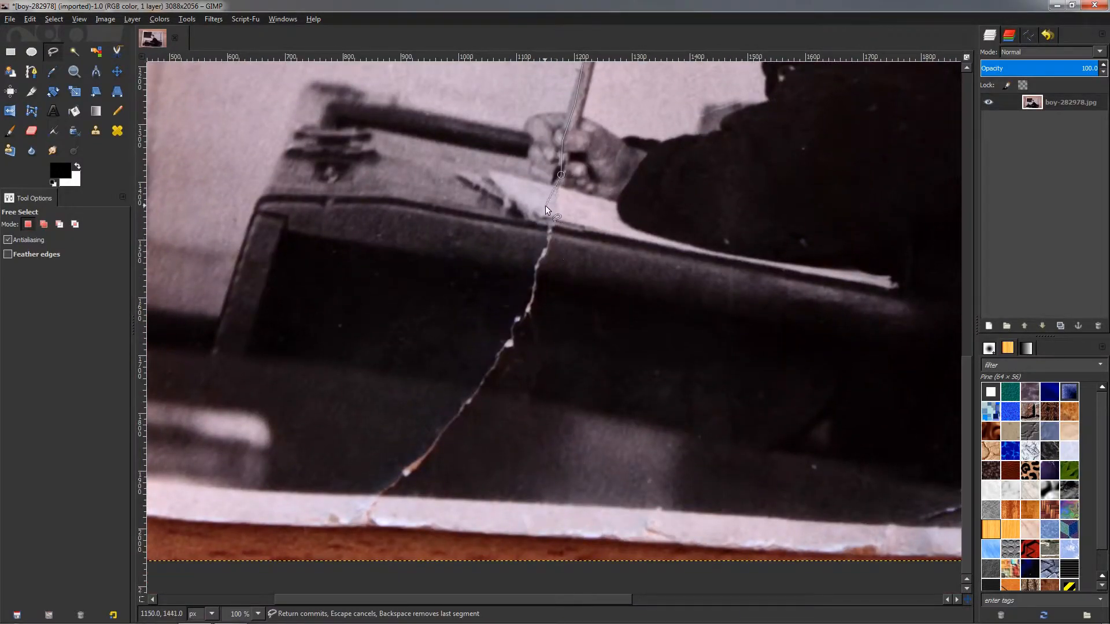
# Extend the outline down the left side of the desk crack to the photo's white lower border.
pyautogui.click(521, 307)
pyautogui.click(507, 332)
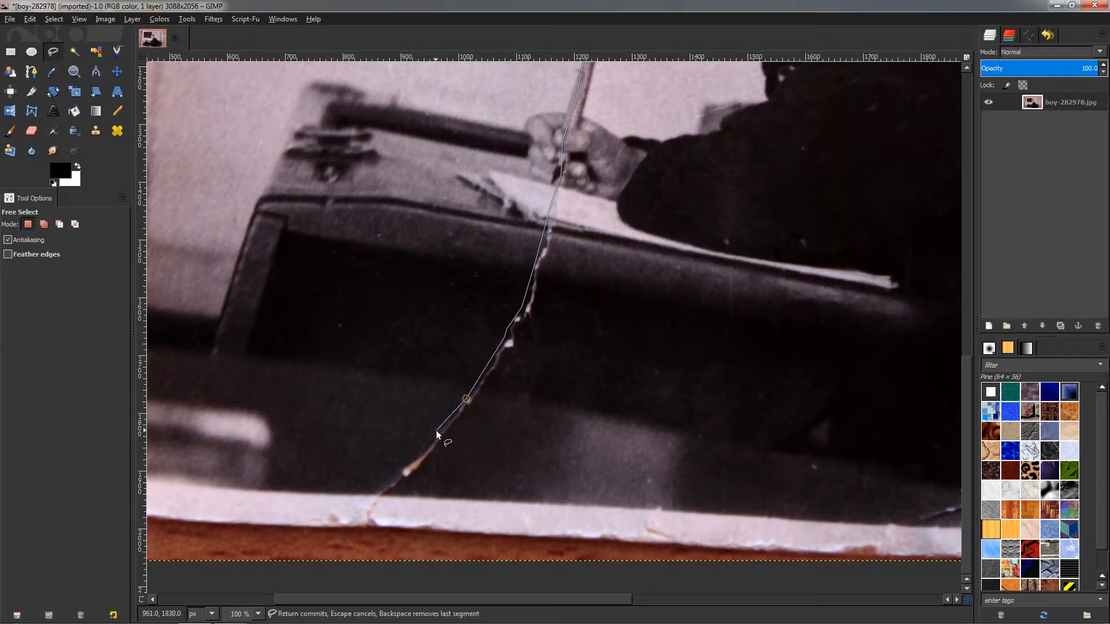
pyautogui.click(406, 463)
pyautogui.moveTo(388, 477); pyautogui.dragTo(397, 448)
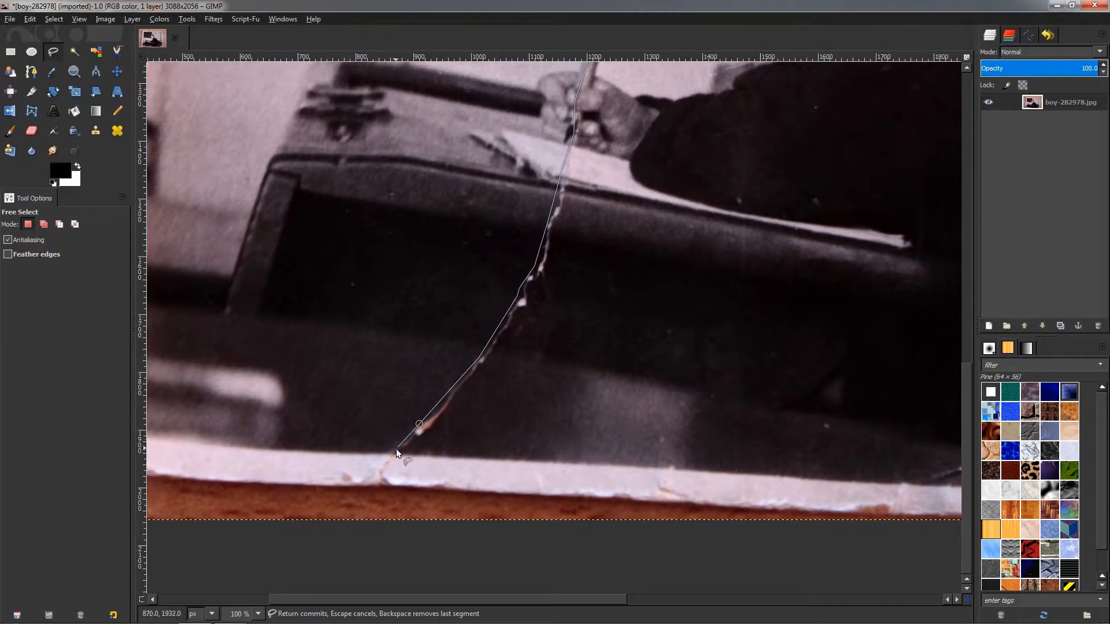
pyautogui.click(383, 454)
pyautogui.click(379, 462)
# Turn the outline at the lower border and trace back up the right side of the crack to the desk's upper edge.
pyautogui.click(388, 470)
pyautogui.click(410, 445)
pyautogui.click(448, 391)
pyautogui.click(442, 418)
pyautogui.click(476, 372)
pyautogui.click(498, 347)
pyautogui.click(520, 310)
pyautogui.click(529, 305)
pyautogui.click(530, 285)
pyautogui.click(541, 277)
pyautogui.click(549, 269)
pyautogui.click(552, 223)
pyautogui.click(566, 209)
pyautogui.moveTo(566, 209); pyautogui.dragTo(515, 436)
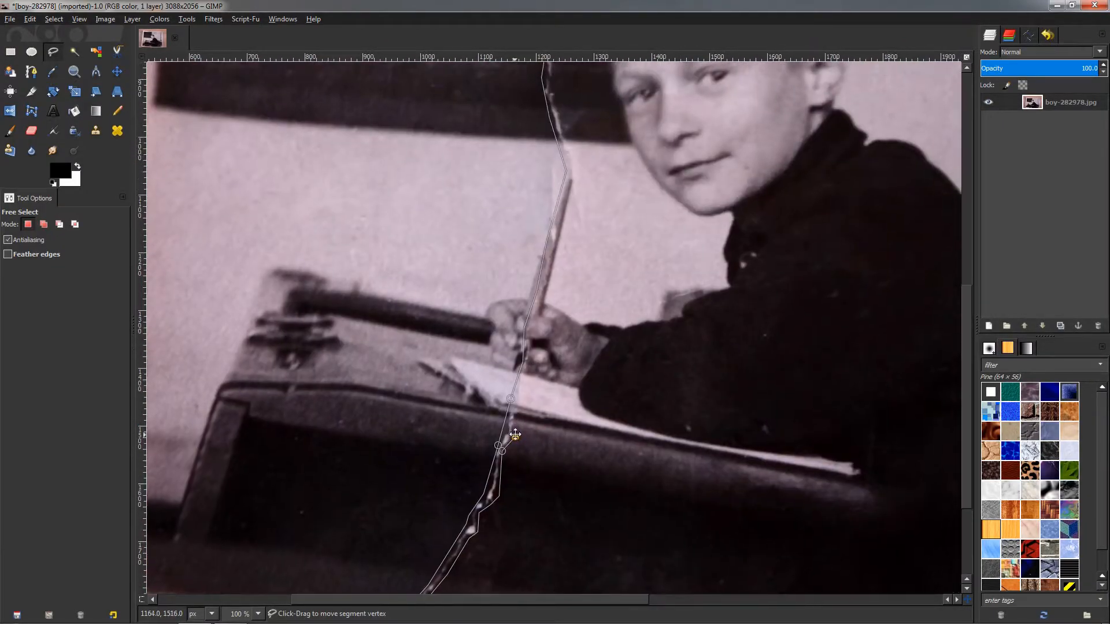
# Continue the Free Select outline up the right side of the hand and pencil to just above the pencil tip.
pyautogui.click(523, 380)
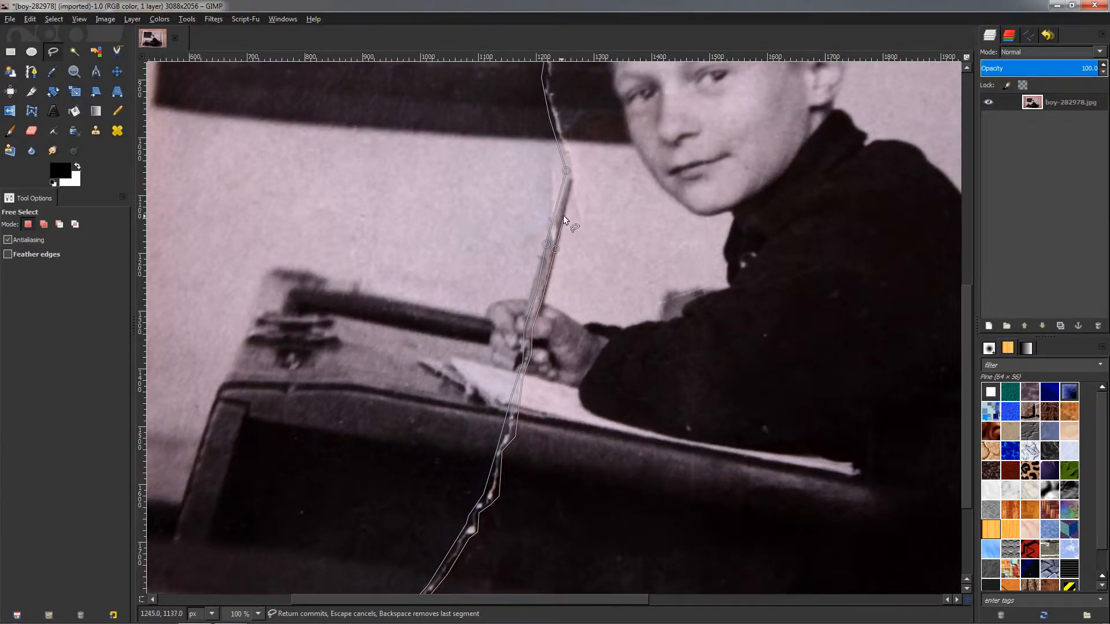
pyautogui.moveTo(557, 217); pyautogui.dragTo(529, 330)
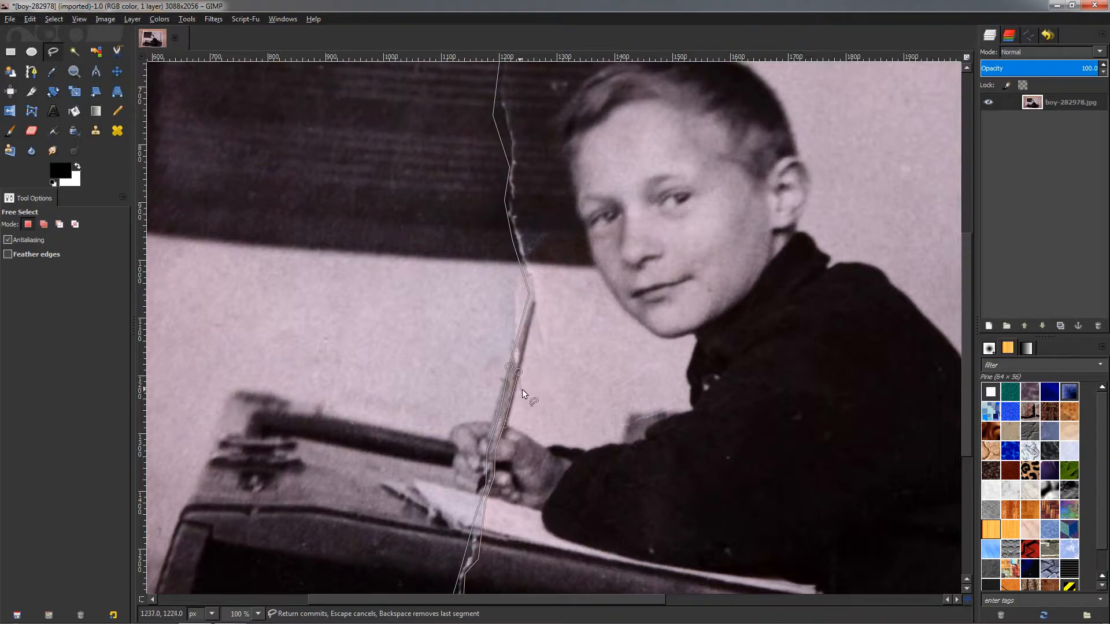
pyautogui.scroll(2, 514, 359)
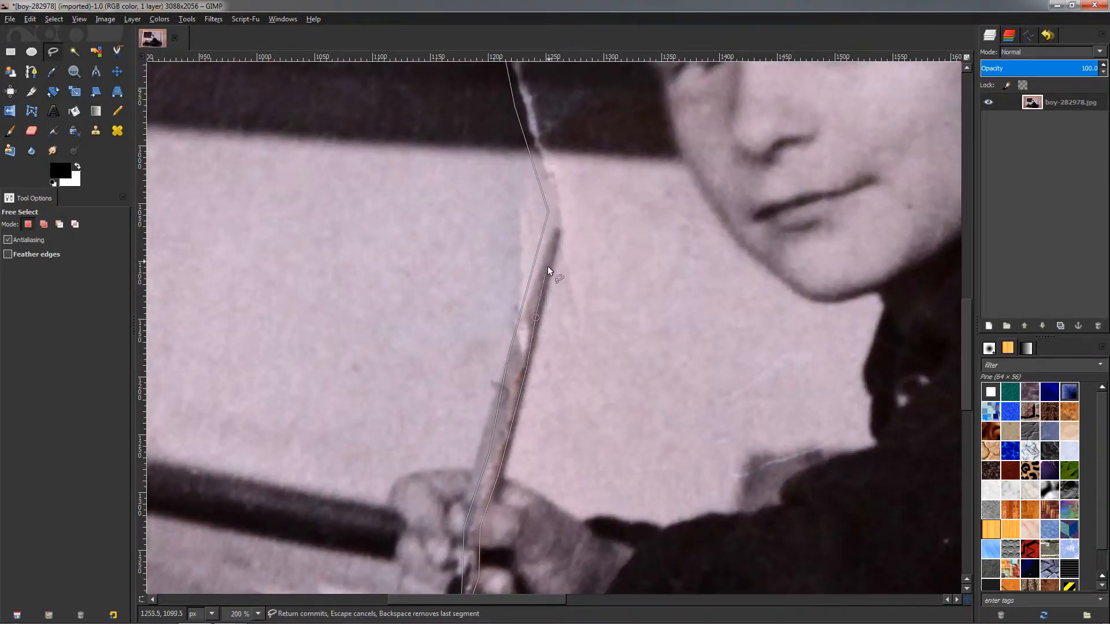
pyautogui.click(564, 186)
pyautogui.moveTo(564, 186); pyautogui.dragTo(541, 499)
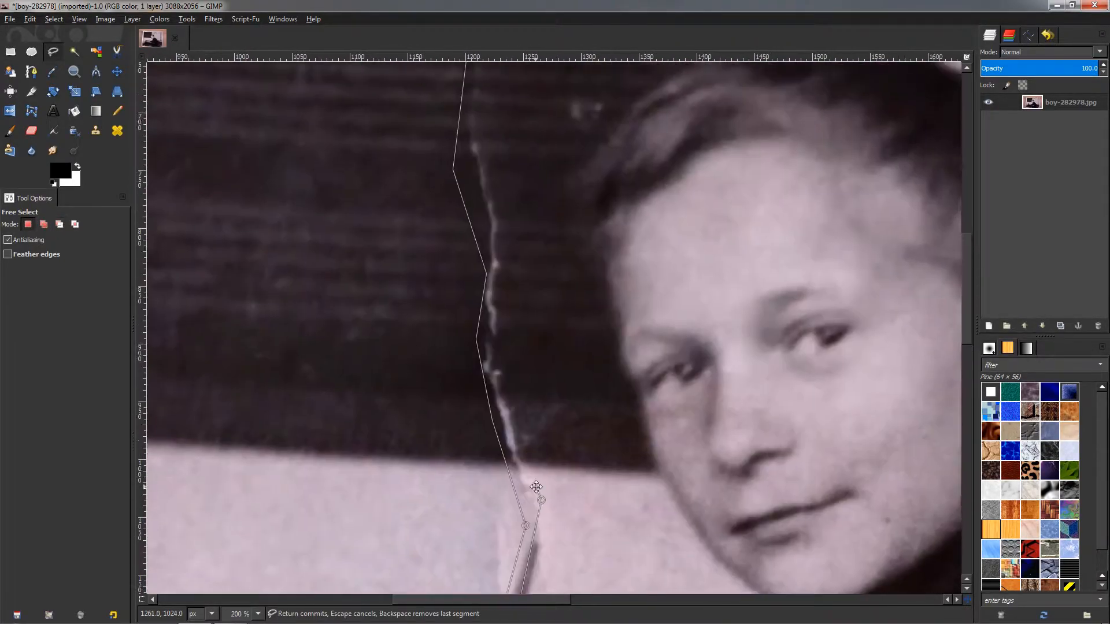
# Trace the outline up the right side of the blackboard crack and close the selection above the crack's upper end.
pyautogui.click(498, 333)
pyautogui.click(518, 234)
pyautogui.scroll(4, 509, 232)
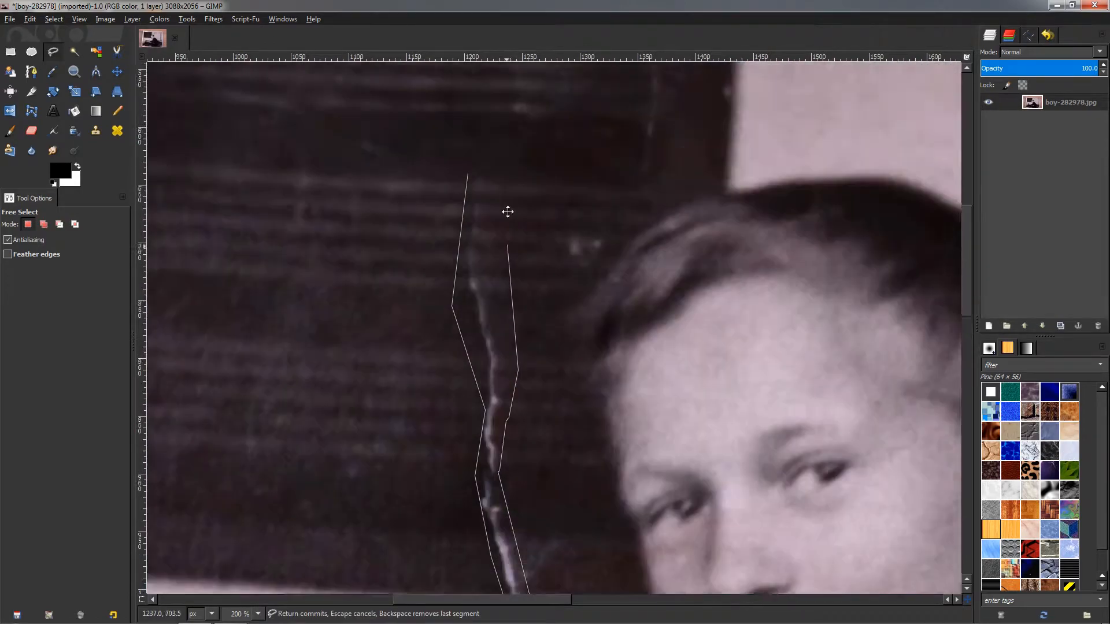
pyautogui.click(499, 231)
pyautogui.click(477, 230)
pyautogui.scroll(-4, 488, 320)
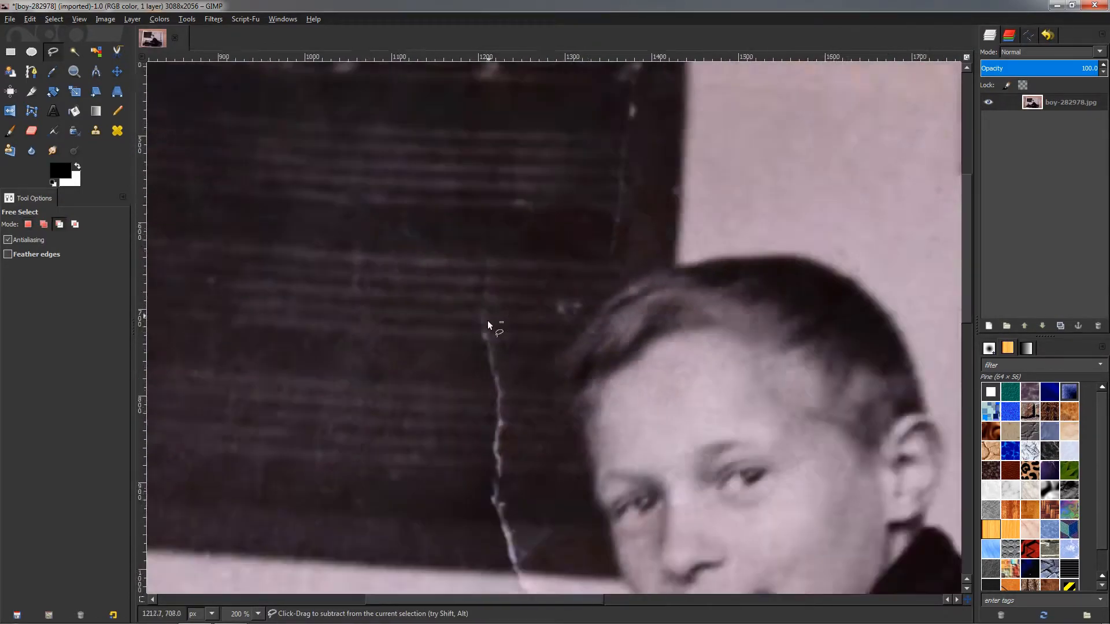
pyautogui.scroll(-1, 485, 384)
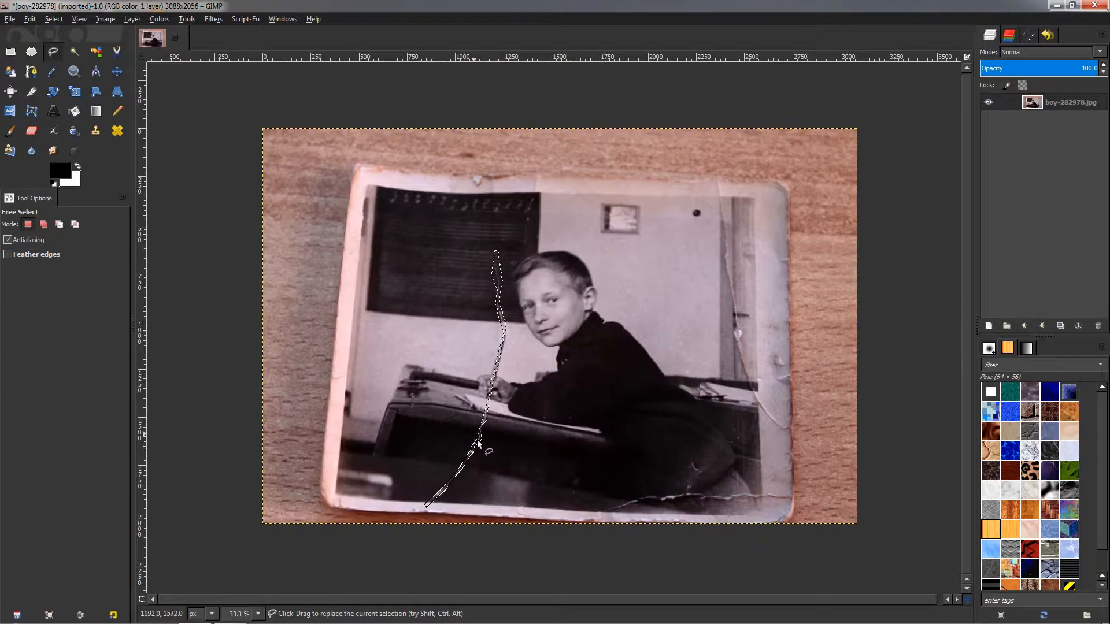
# Heal the selected crack with Heal selection, using a 50-pixel sampling width, sampling from all around and random filling order.
pyautogui.click(237, 19)
pyautogui.moveTo(214, 19)
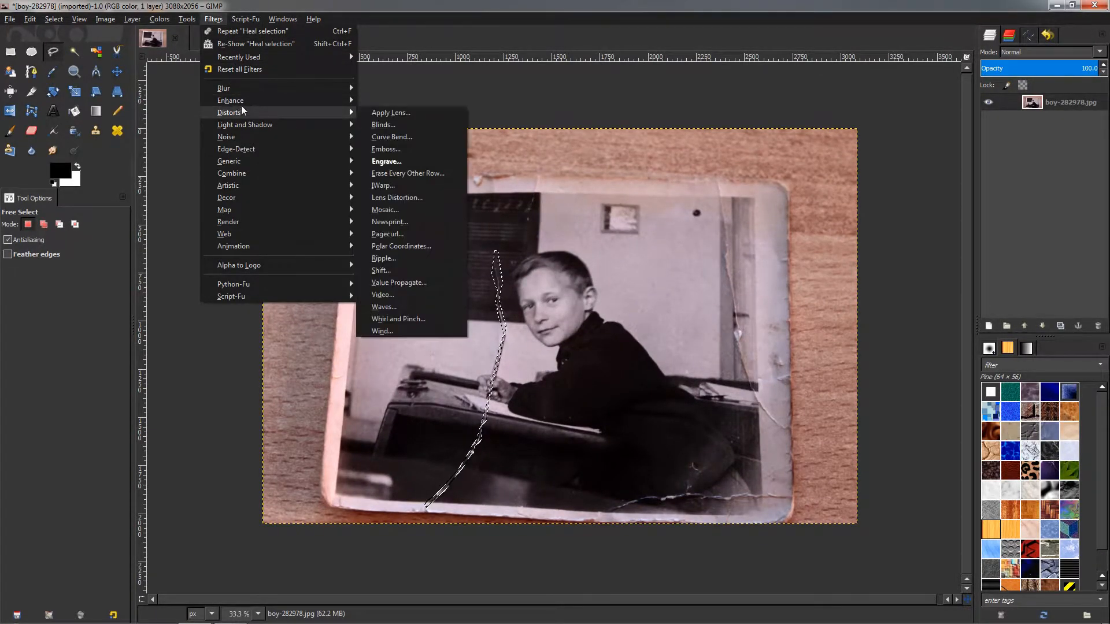
pyautogui.moveTo(246, 100)
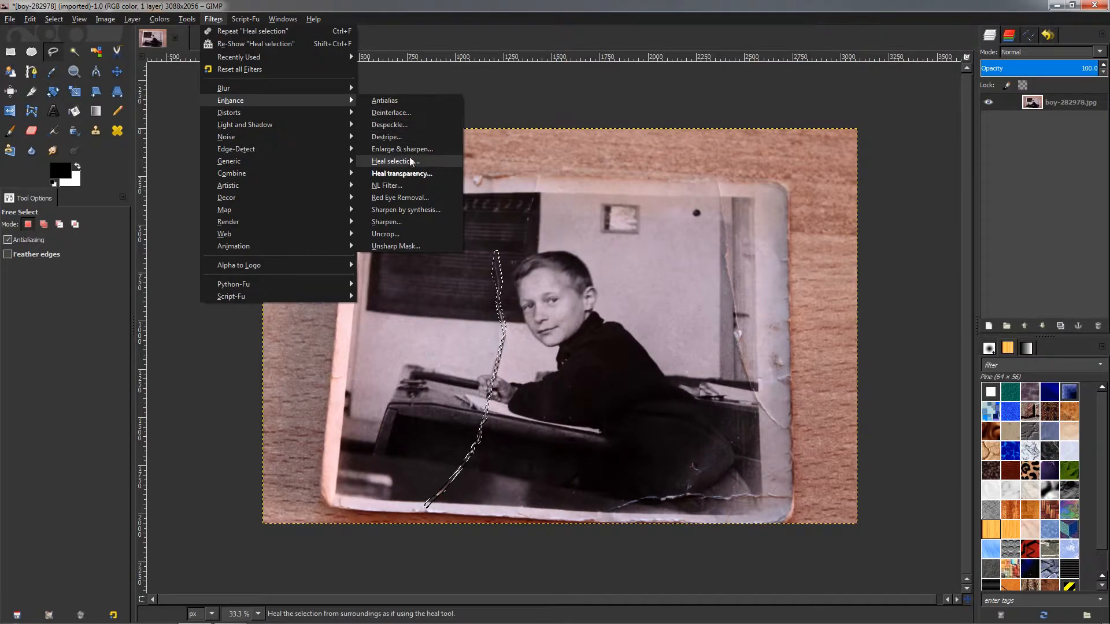
pyautogui.click(393, 162)
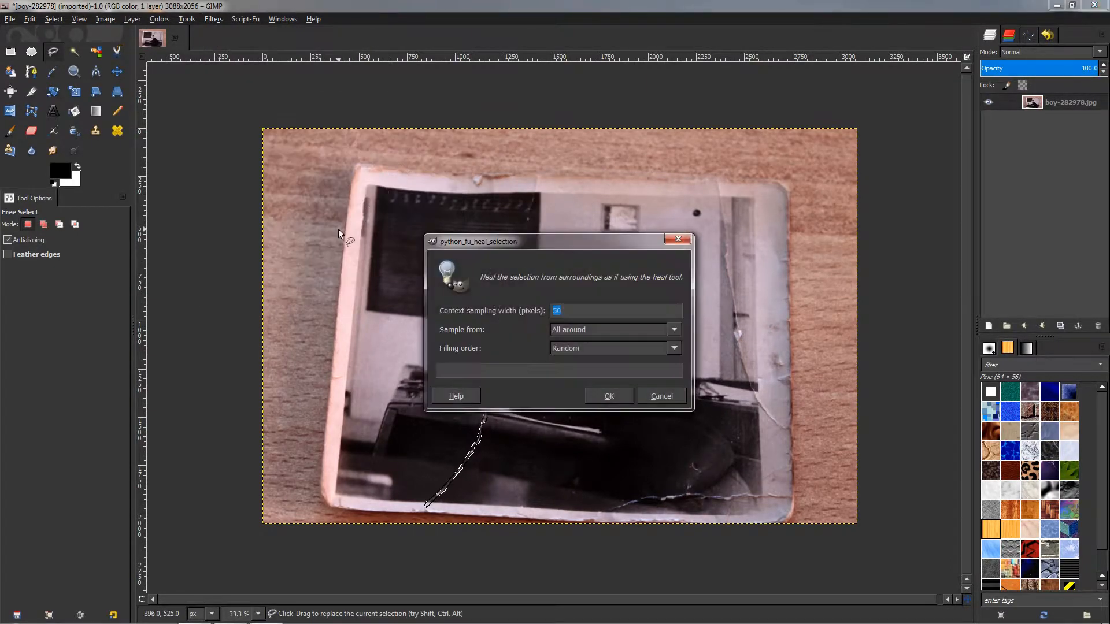
pyautogui.moveTo(591, 241)
pyautogui.mouseDown()
pyautogui.moveTo(223, 140)
pyautogui.moveTo(252, 142)
pyautogui.mouseUp()
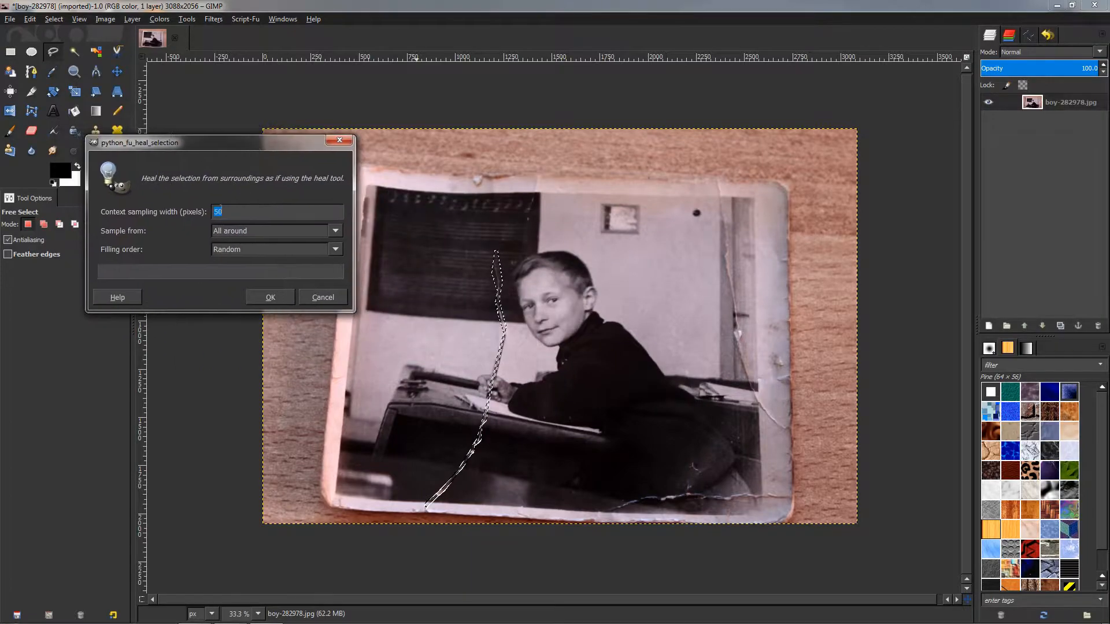
pyautogui.click(289, 299)
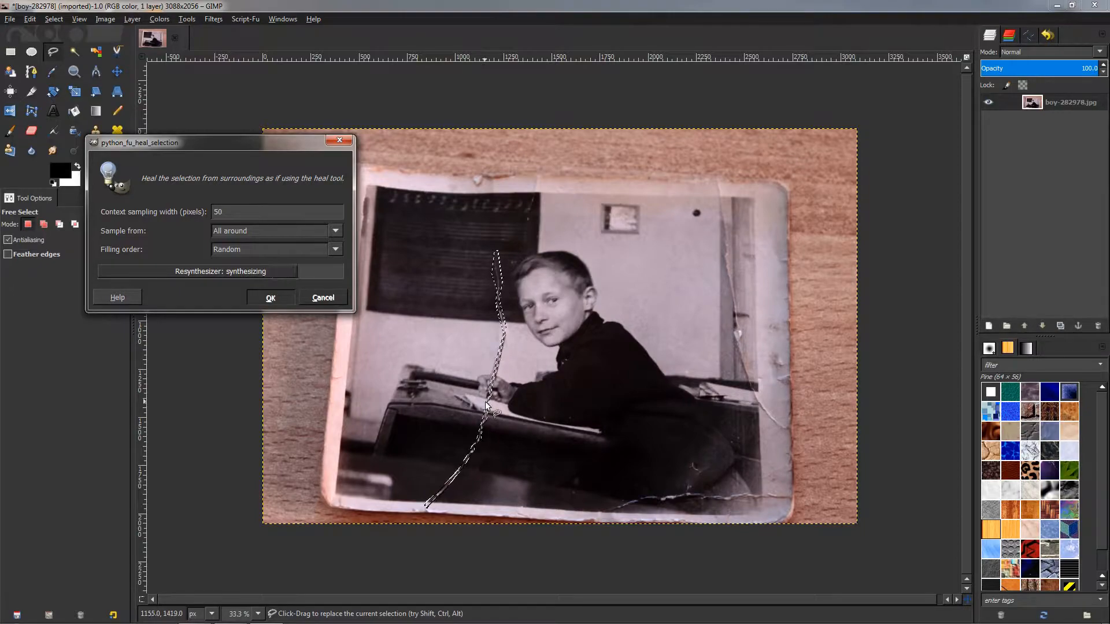
# Examine the healed area from the blackboard through the hand to the lower border, comparing it with the state before healing.
pyautogui.hotkey('ctrl', 'z')
pyautogui.hotkey('ctrl', 'z')
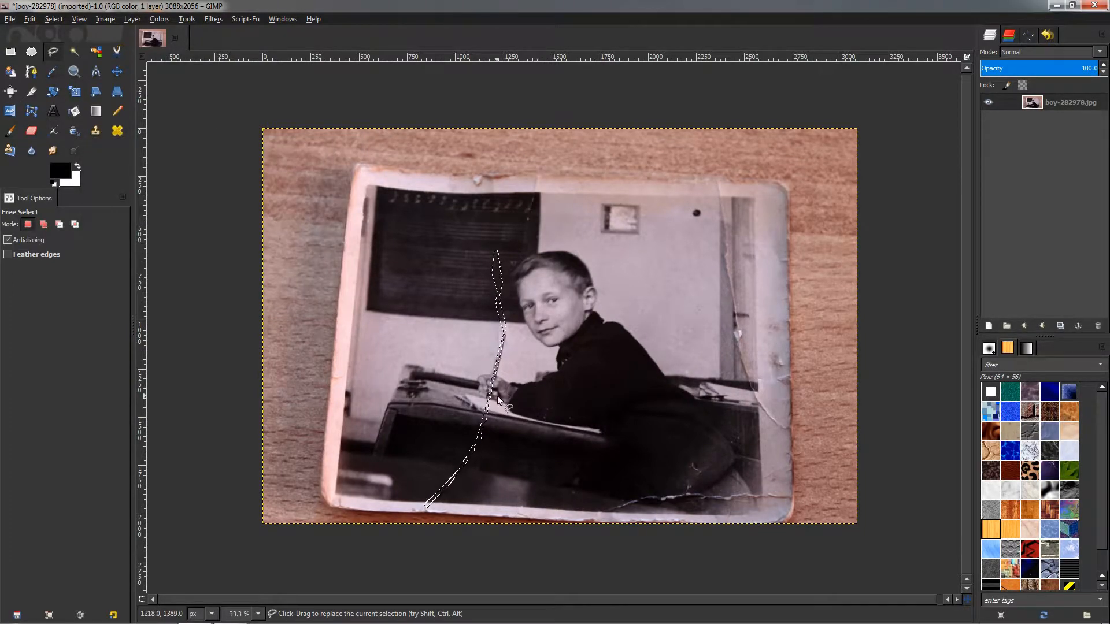
pyautogui.scroll(2, 480, 394)
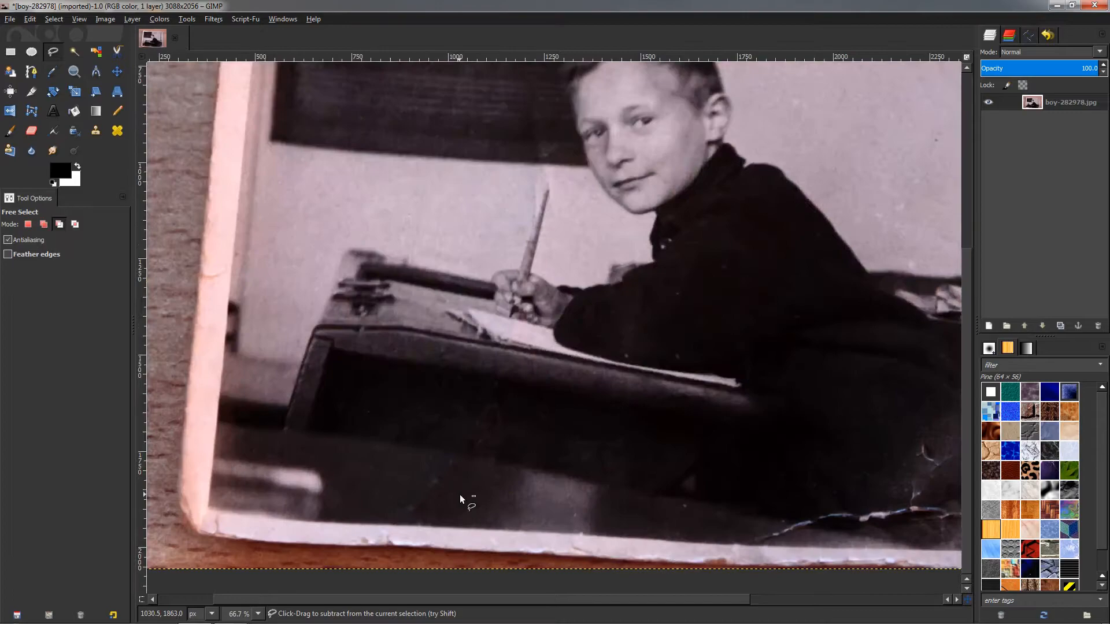
pyautogui.scroll(1, 491, 290)
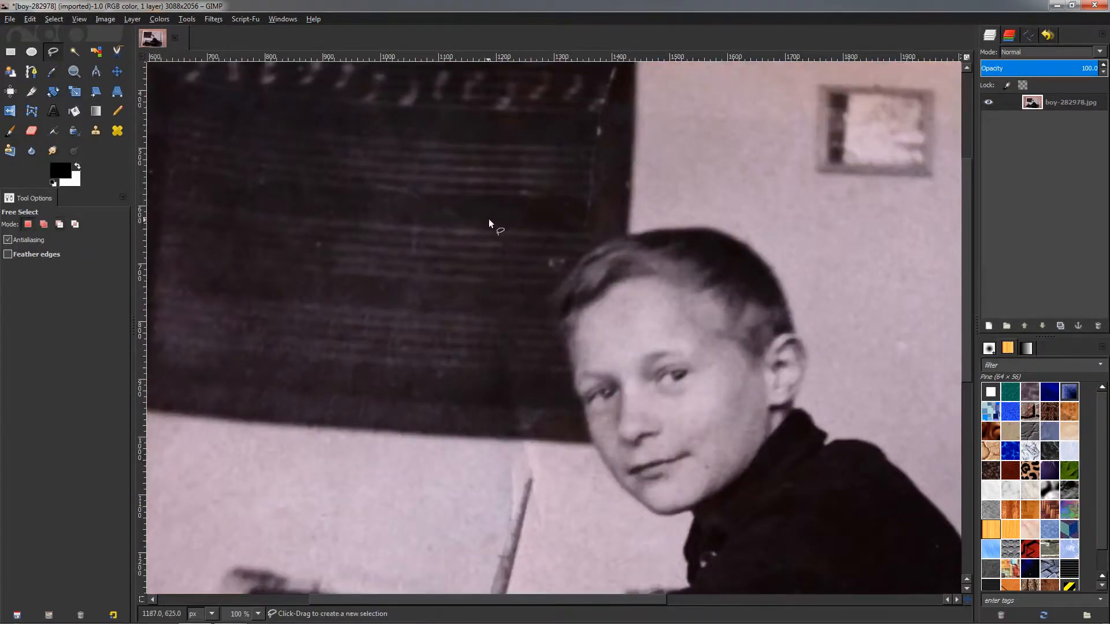
pyautogui.scroll(-3, 494, 347)
pyautogui.moveTo(493, 352); pyautogui.dragTo(501, 226)
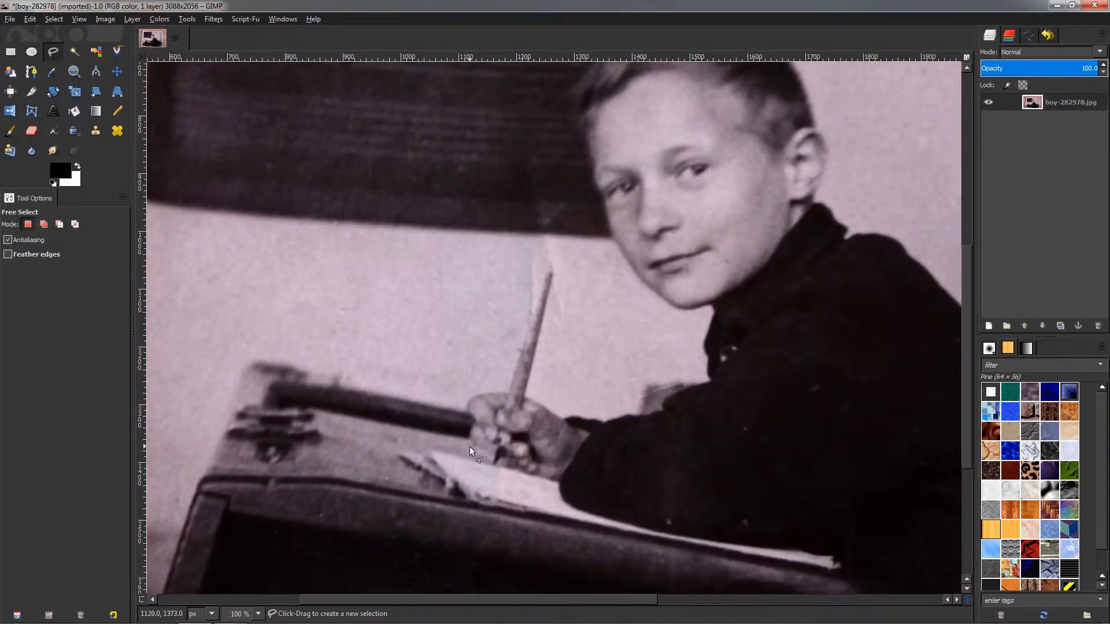
pyautogui.scroll(-1, 480, 439)
pyautogui.moveTo(469, 485); pyautogui.dragTo(510, 291)
pyautogui.scroll(-3, 487, 353)
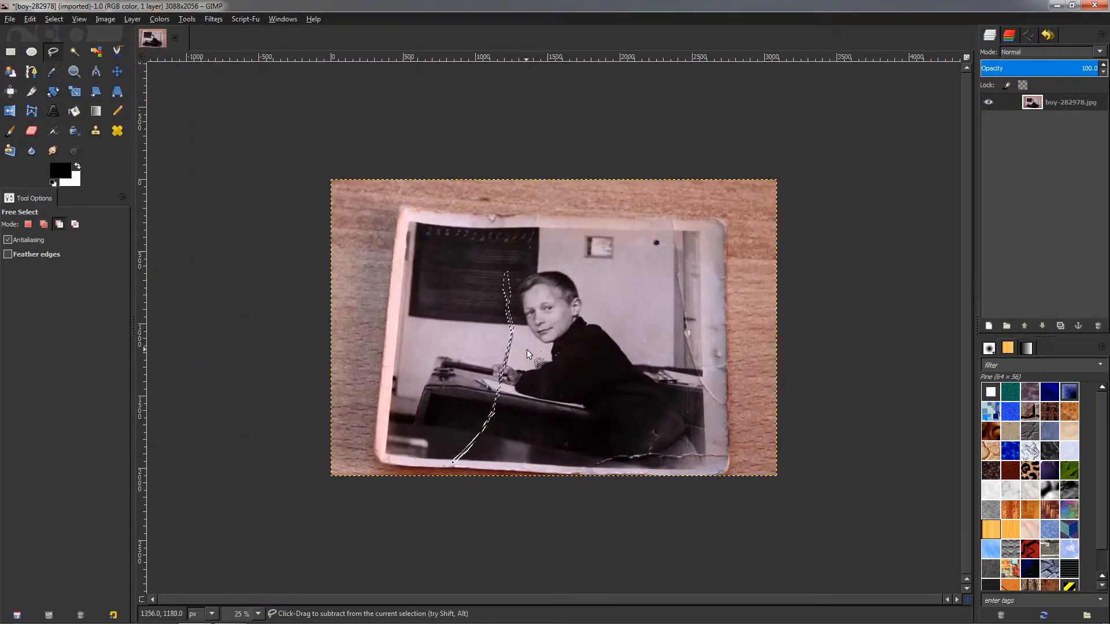
pyautogui.hotkey('ctrl', 'shift', 'a')
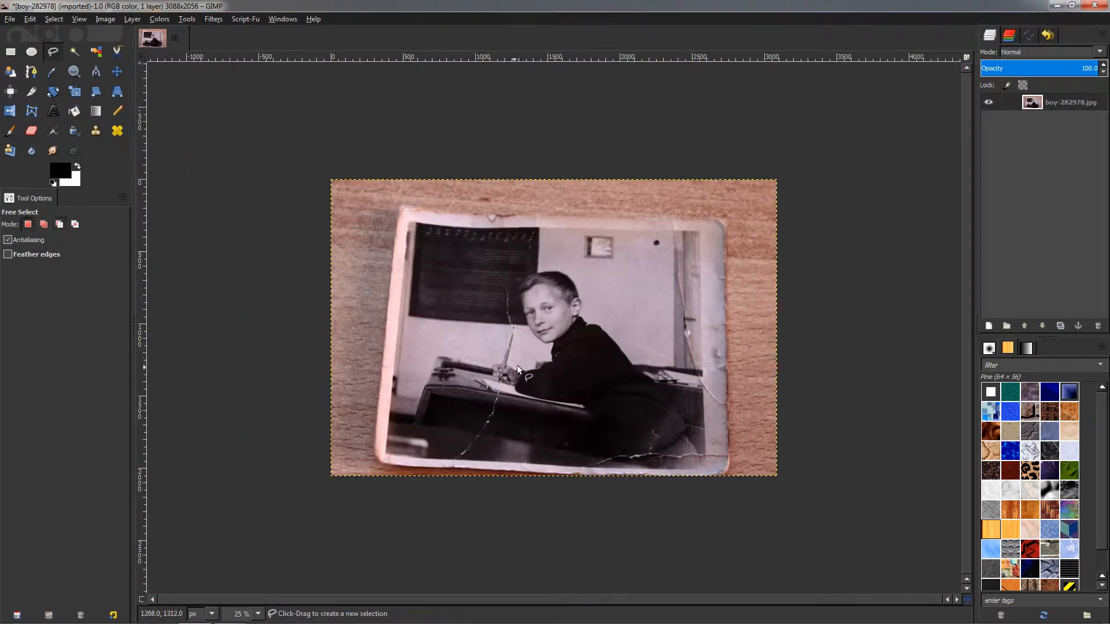
pyautogui.scroll(2, 519, 363)
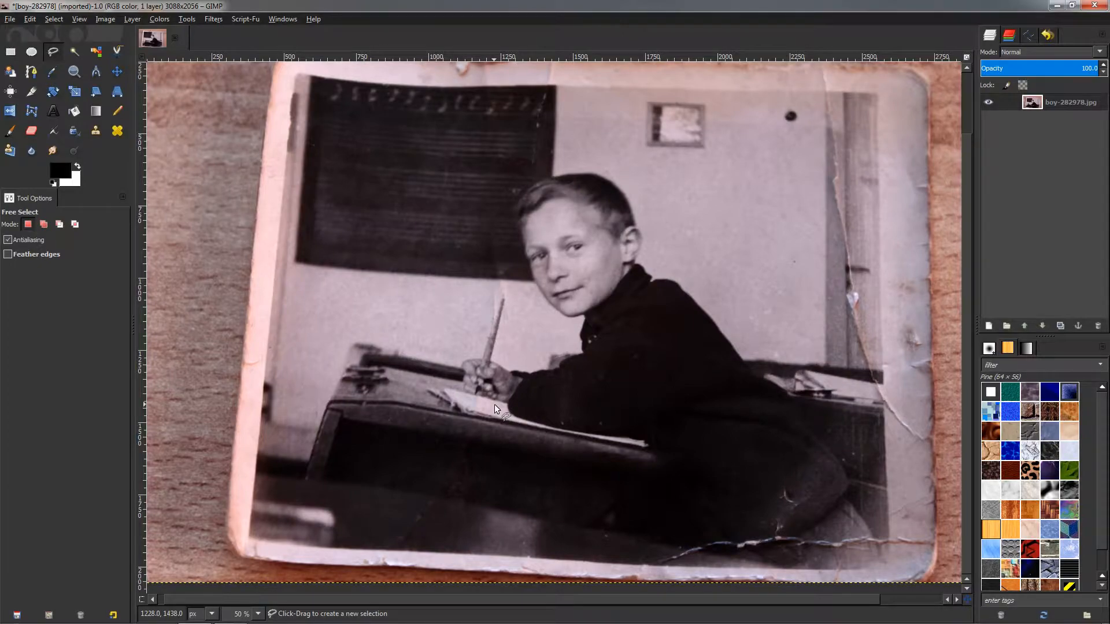
pyautogui.moveTo(494, 352); pyautogui.dragTo(478, 359)
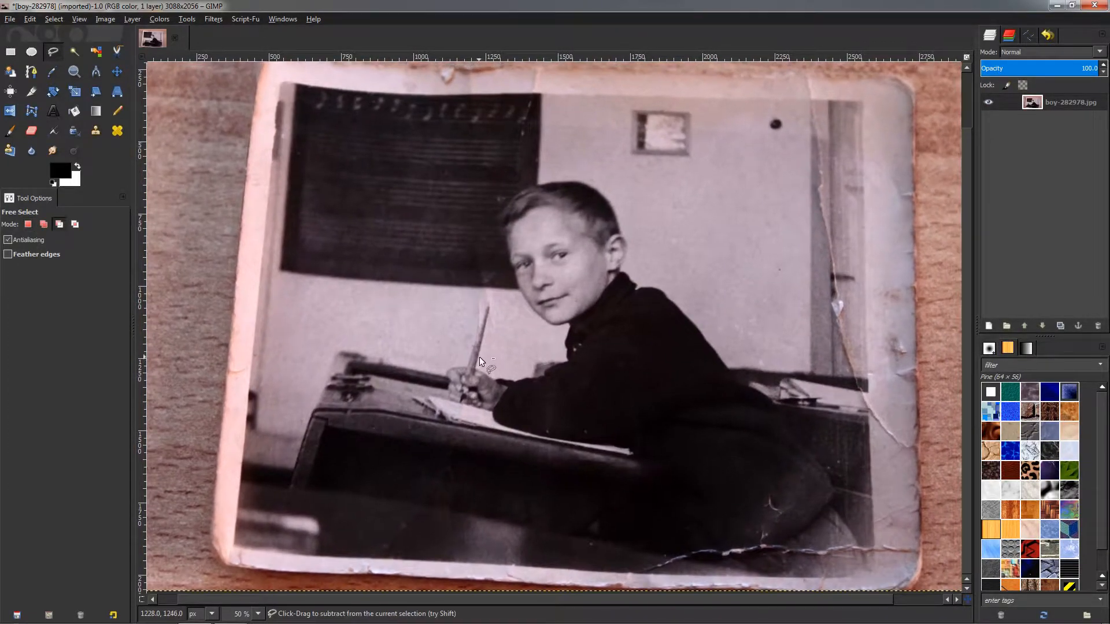
pyautogui.scroll(-1, 480, 355)
pyautogui.scroll(3, 483, 353)
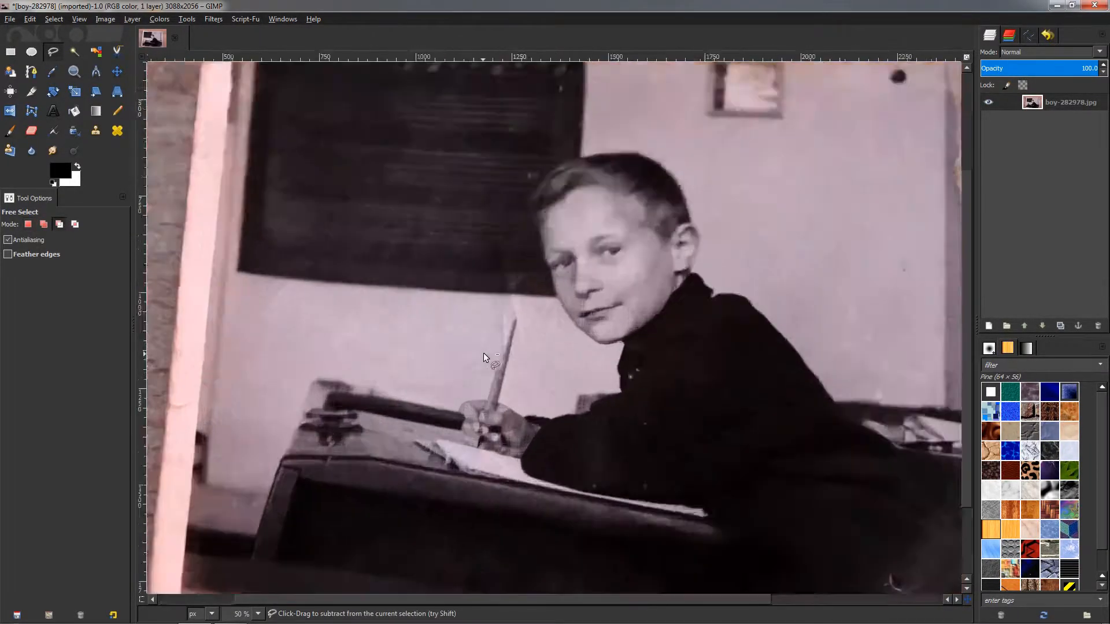
# Outline the leftover mark along the left side of the pencil's upper half, repeat Heal selection on it, and deselect.
pyautogui.scroll(1, 546, 347)
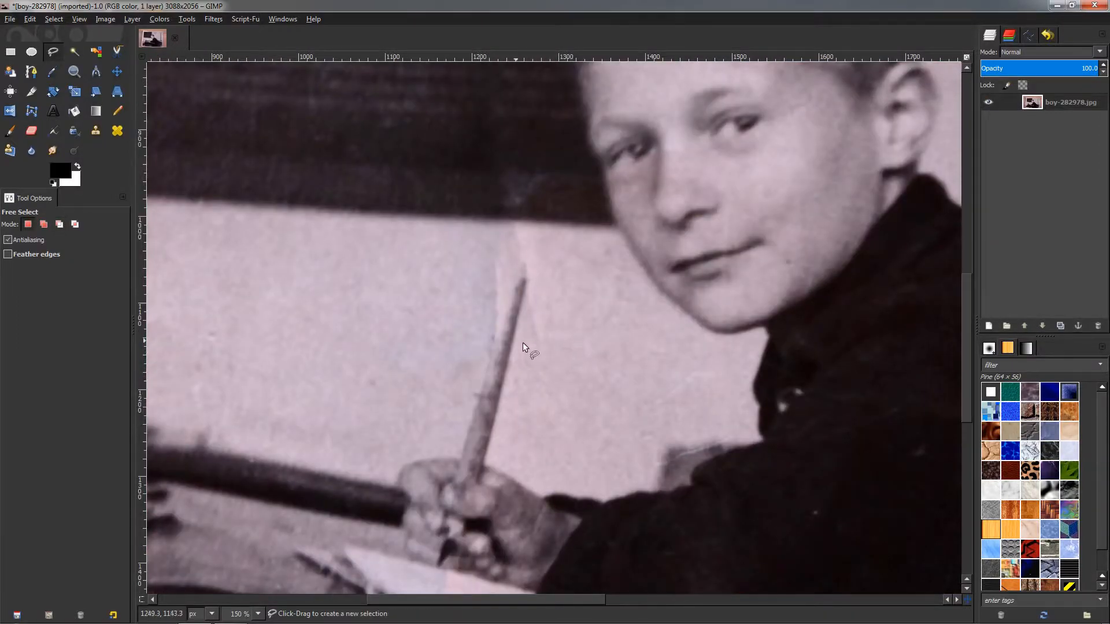
pyautogui.moveTo(498, 255)
pyautogui.mouseDown()
pyautogui.moveTo(487, 268)
pyautogui.moveTo(481, 377)
pyautogui.moveTo(501, 333)
pyautogui.moveTo(498, 252)
pyautogui.mouseUp()
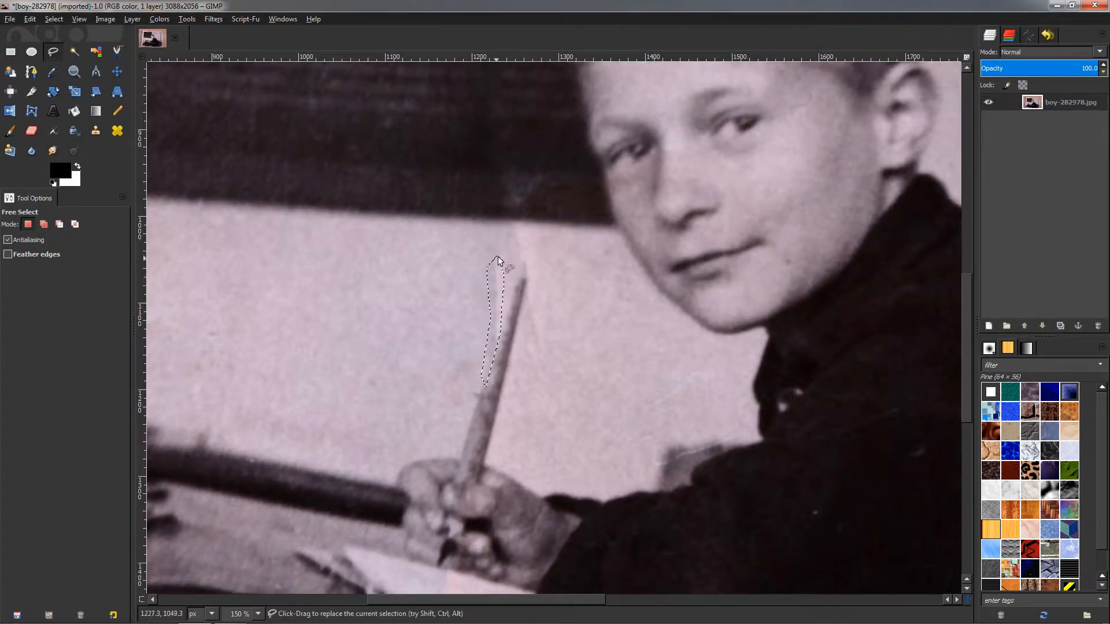
pyautogui.click(212, 19)
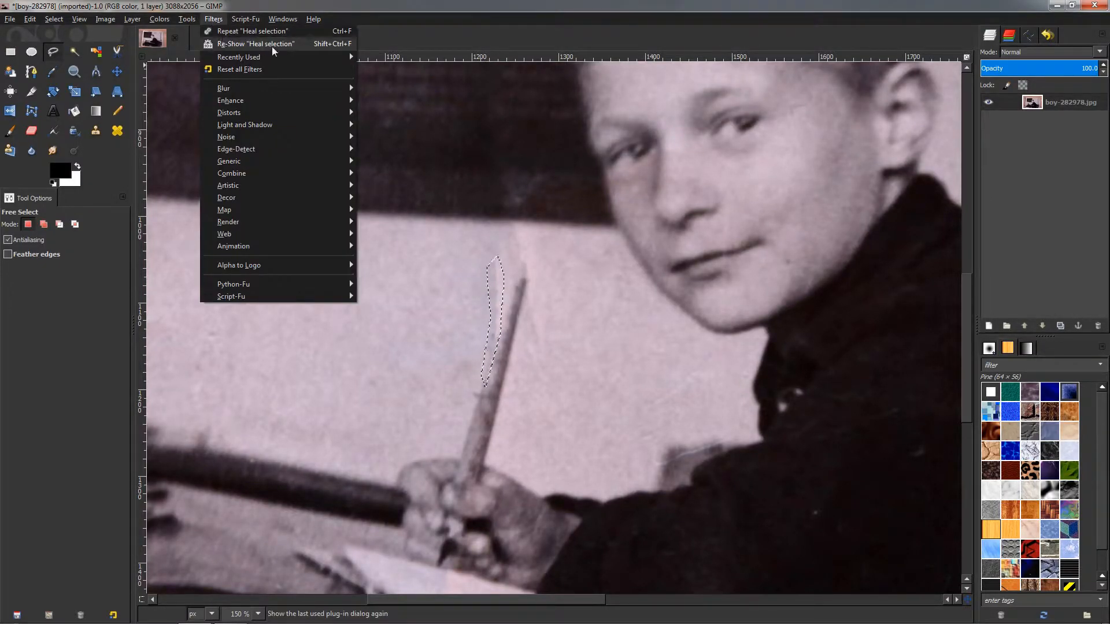
pyautogui.click(275, 30)
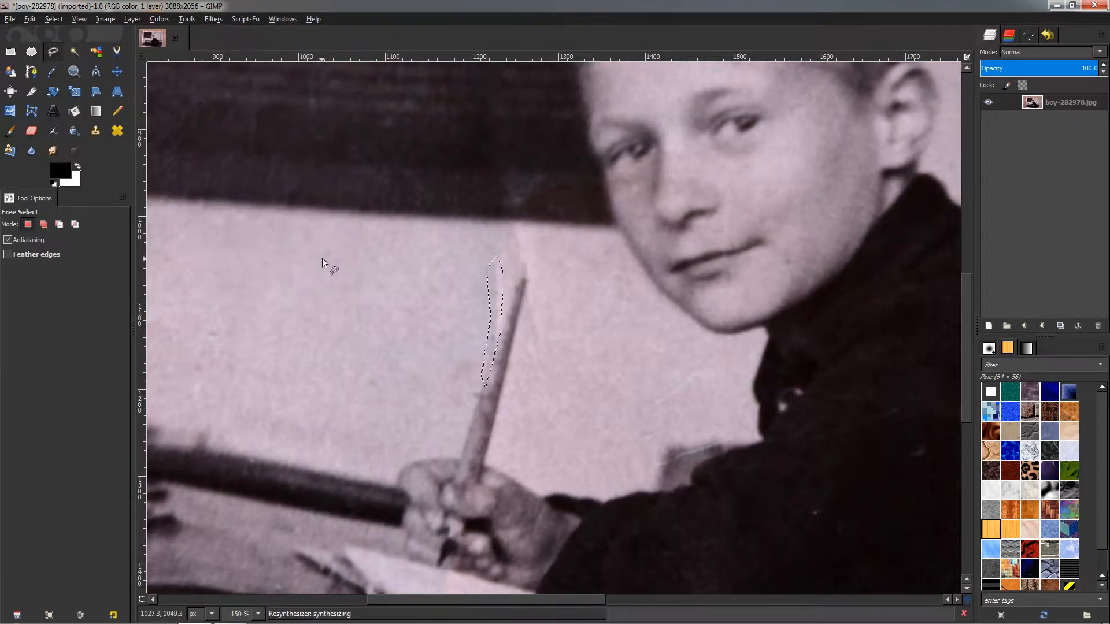
pyautogui.scroll(-2, 418, 349)
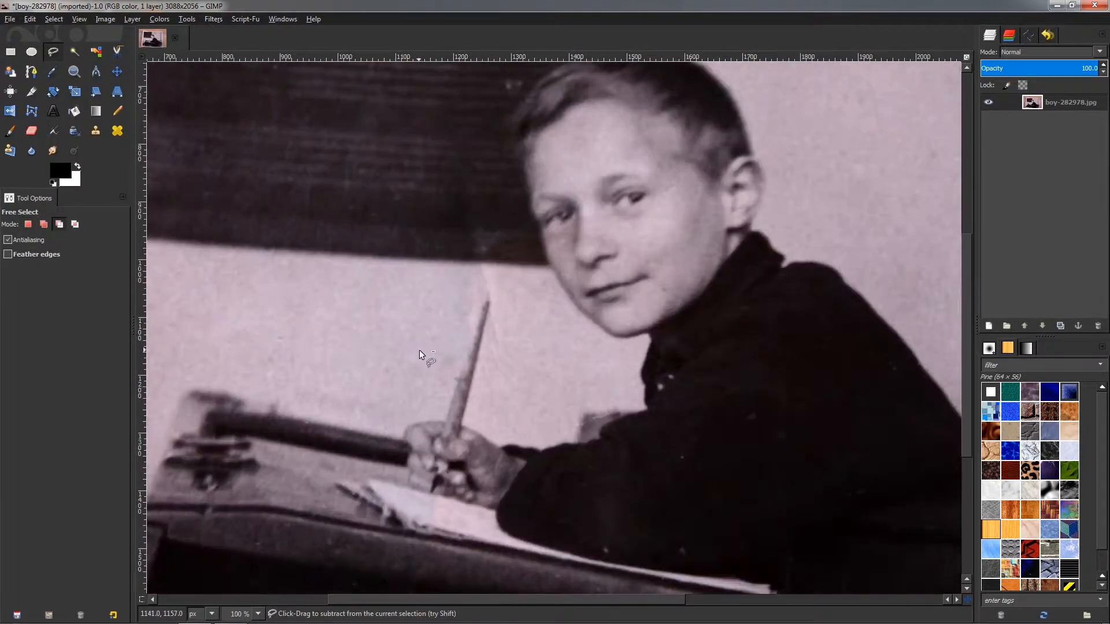
# Outline the pale streak running from the blackboard's lower edge past the pencil tip to the wall on its right with Free Select.
pyautogui.scroll(2, 421, 353)
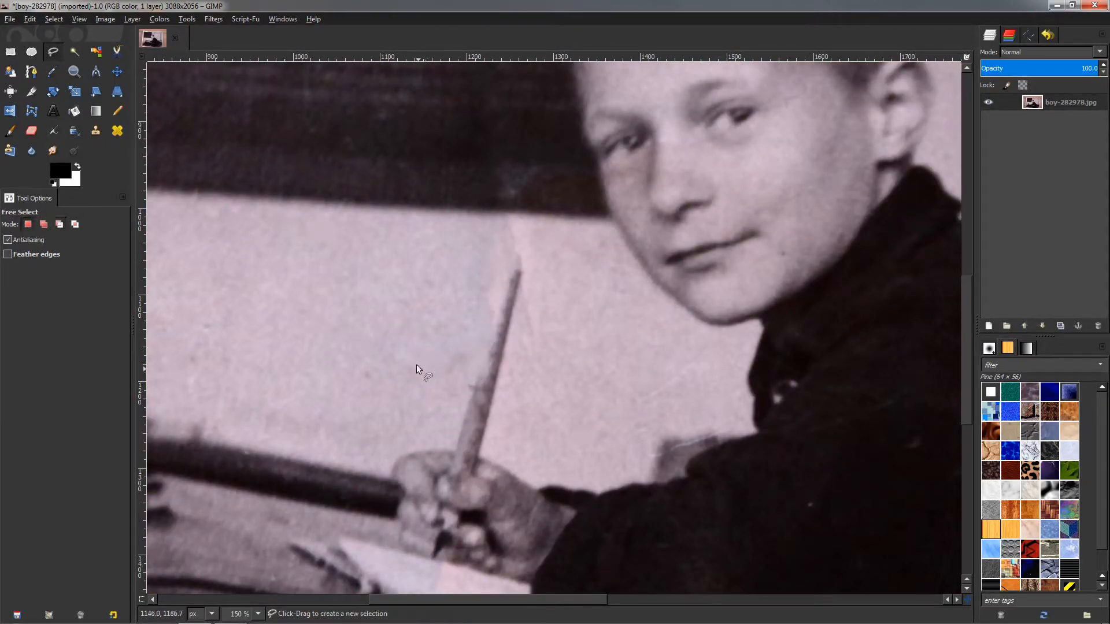
pyautogui.scroll(-4, 416, 364)
pyautogui.scroll(5, 425, 378)
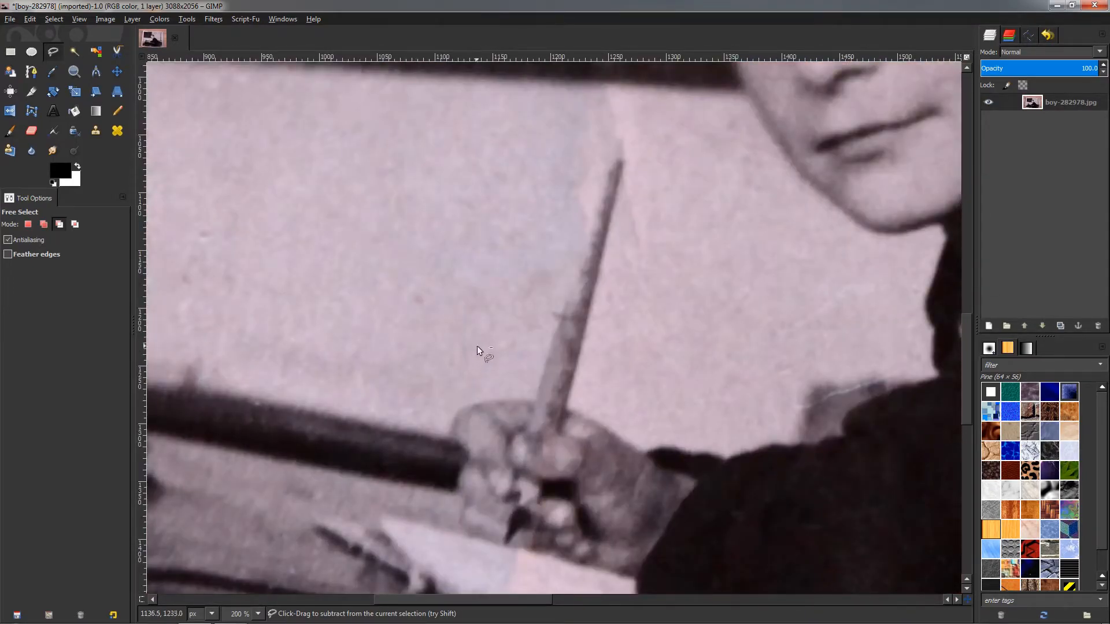
pyautogui.scroll(3, 476, 346)
pyautogui.hscroll(3, 477, 345)
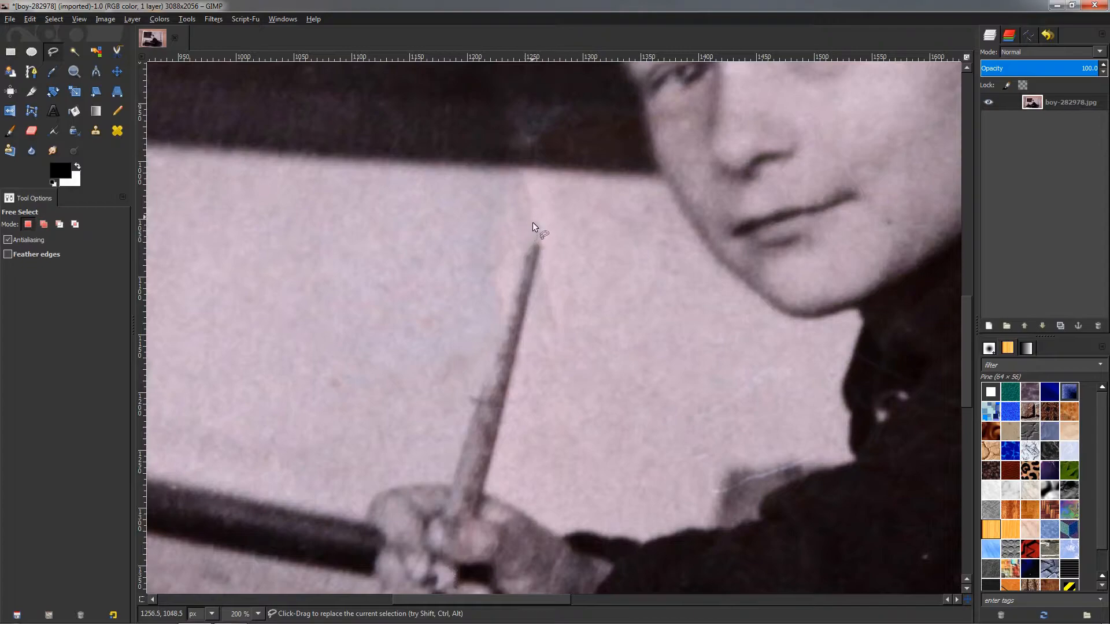
pyautogui.click(519, 173)
pyautogui.click(524, 241)
pyautogui.click(551, 339)
pyautogui.click(565, 354)
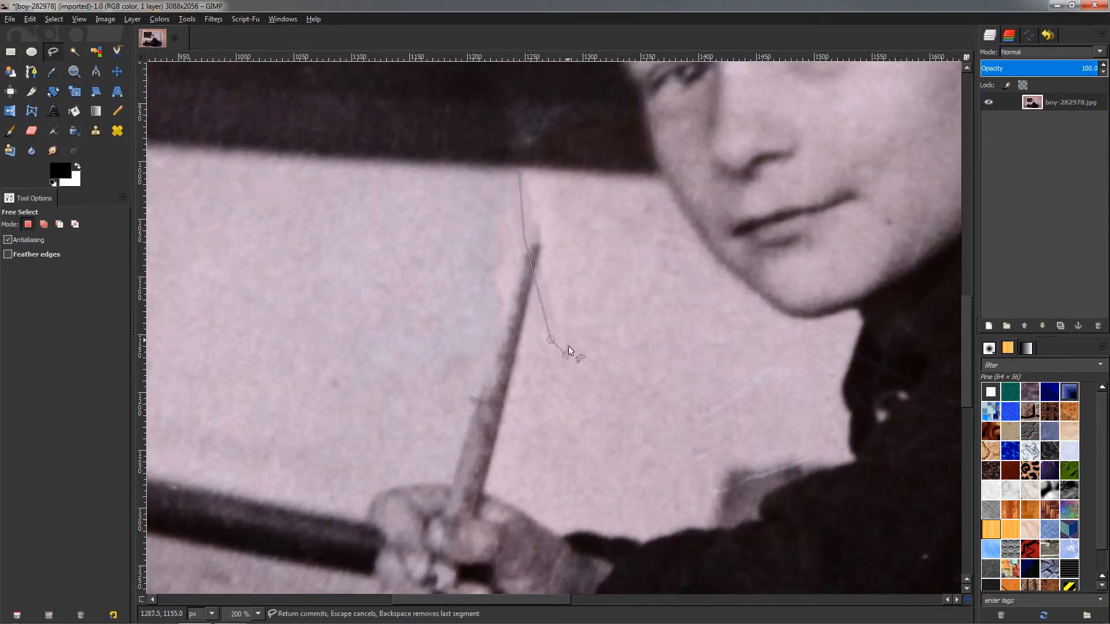
pyautogui.click(537, 185)
pyautogui.click(526, 158)
pyautogui.click(519, 173)
# Heal the selected streak with a 50-pixel sampling width, all around and random order, and clear the selection.
pyautogui.click(213, 19)
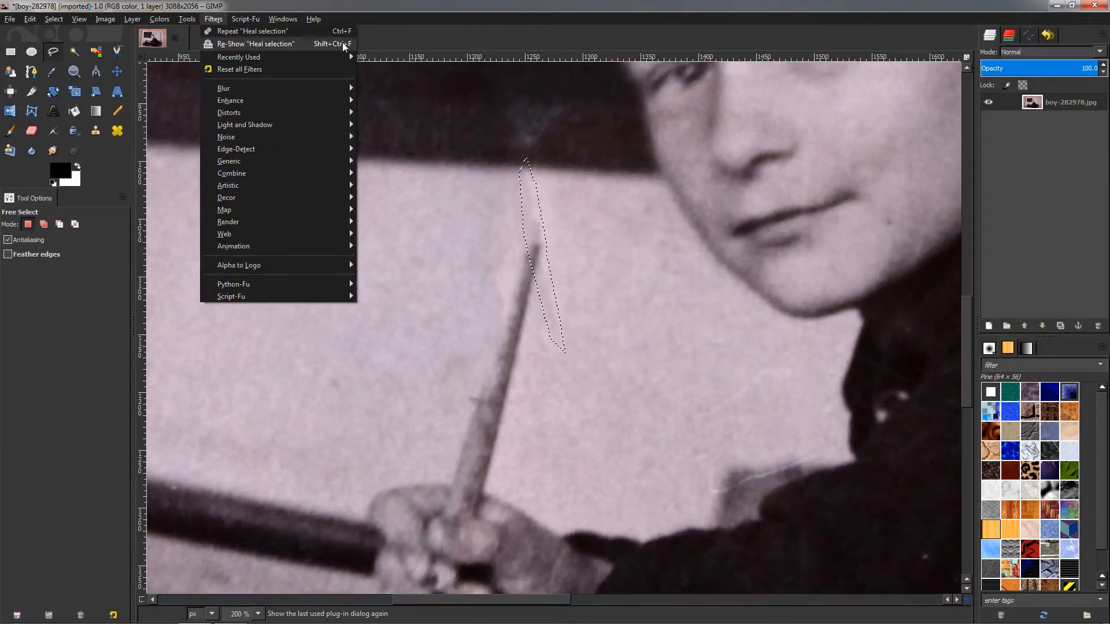
pyautogui.click(397, 1)
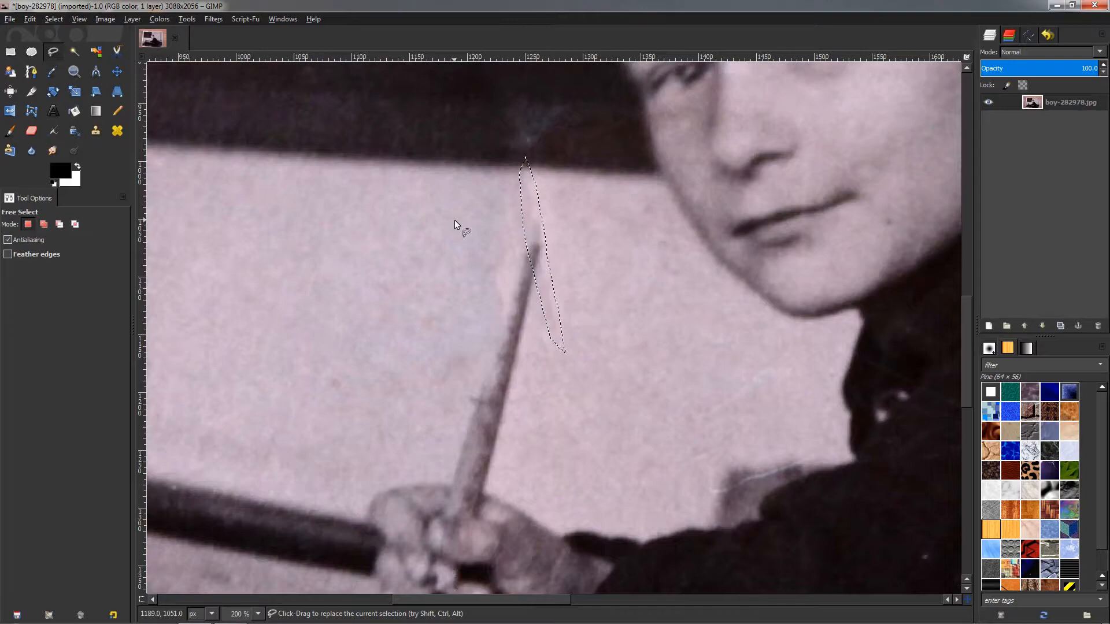
pyautogui.hotkey('ctrl', 'shift', 'f')
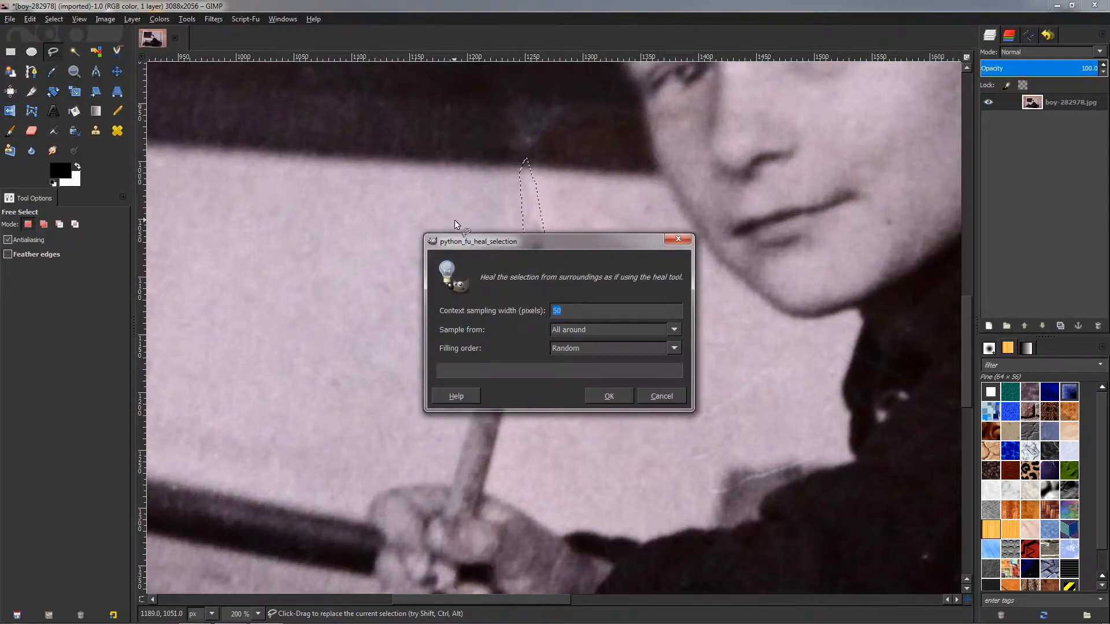
pyautogui.click(604, 399)
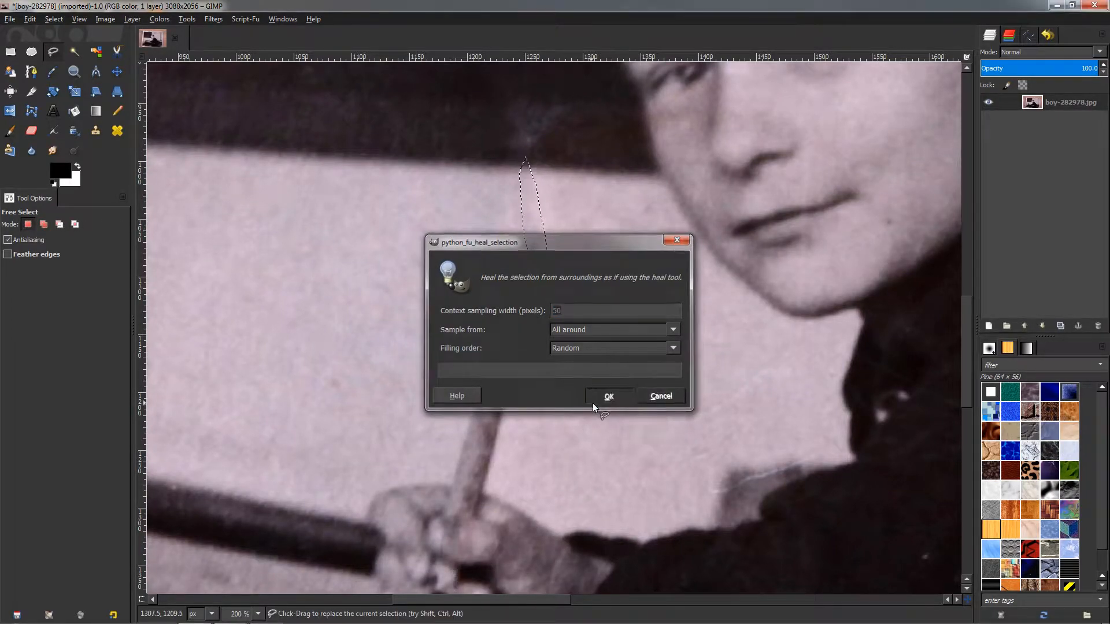
pyautogui.hotkey('ctrl', 'shift', 'a')
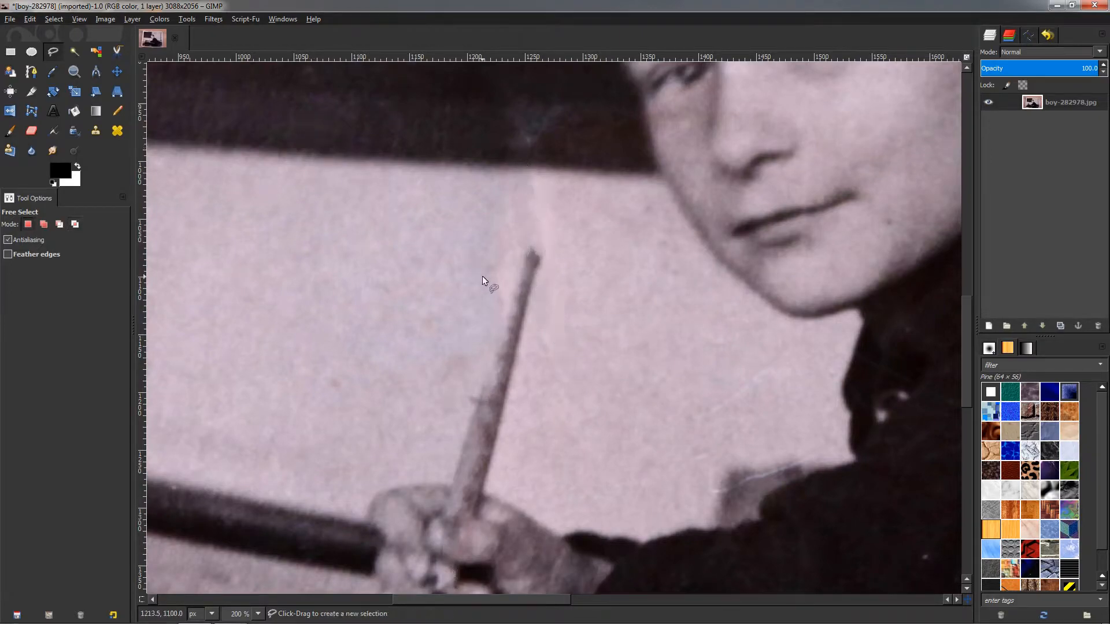
# Clone pencil texture over the damaged spot midway along the pencil using the Clone tool with a brush size of 18.
pyautogui.scroll(2, 478, 344)
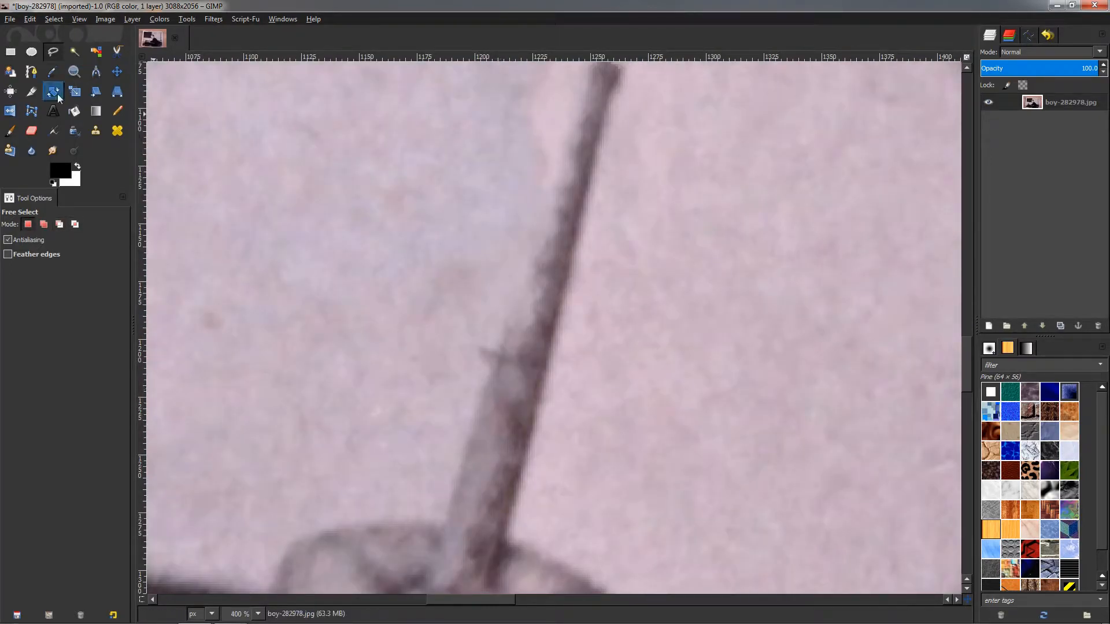
pyautogui.click(99, 135)
pyautogui.press('[')
pyautogui.press('[')
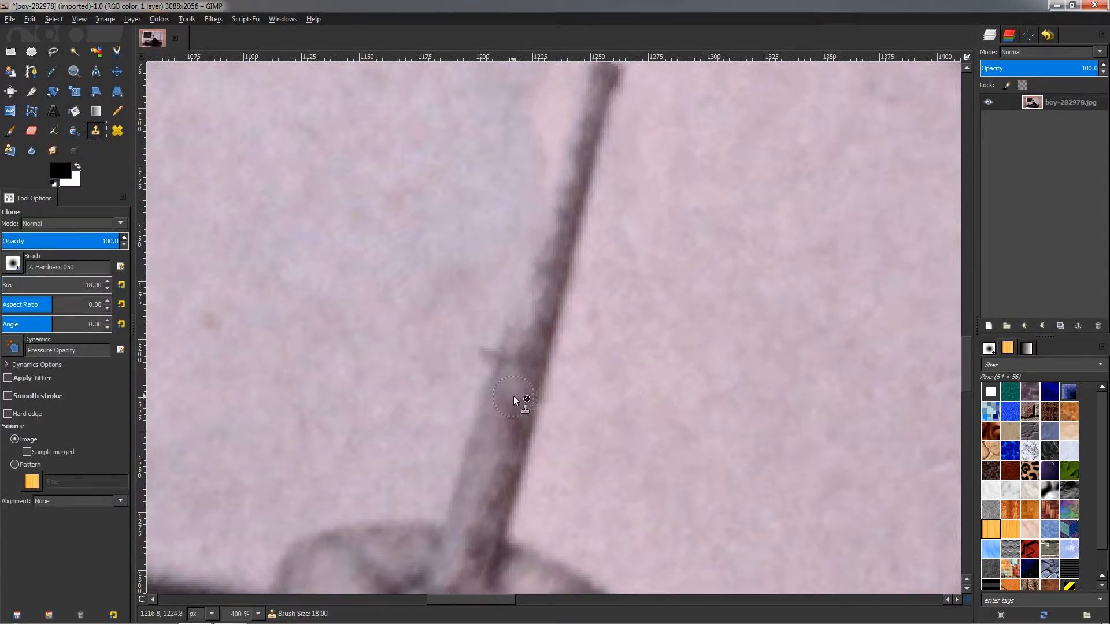
pyautogui.keyDown('ctrl'); pyautogui.click(517, 352); pyautogui.keyUp('ctrl')
pyautogui.moveTo(528, 311); pyautogui.dragTo(528, 334)
pyautogui.keyDown('ctrl'); pyautogui.click(528, 351); pyautogui.keyUp('ctrl')
# Lower the Clone opacity to 53.4 and, with a brush size of 11, blend pencil texture over the pale patch along the pencil's middle.
pyautogui.click(65, 238)
pyautogui.keyDown('ctrl'); pyautogui.click(518, 343); pyautogui.keyUp('ctrl')
pyautogui.scroll(-2, 533, 373)
pyautogui.scroll(2, 534, 357)
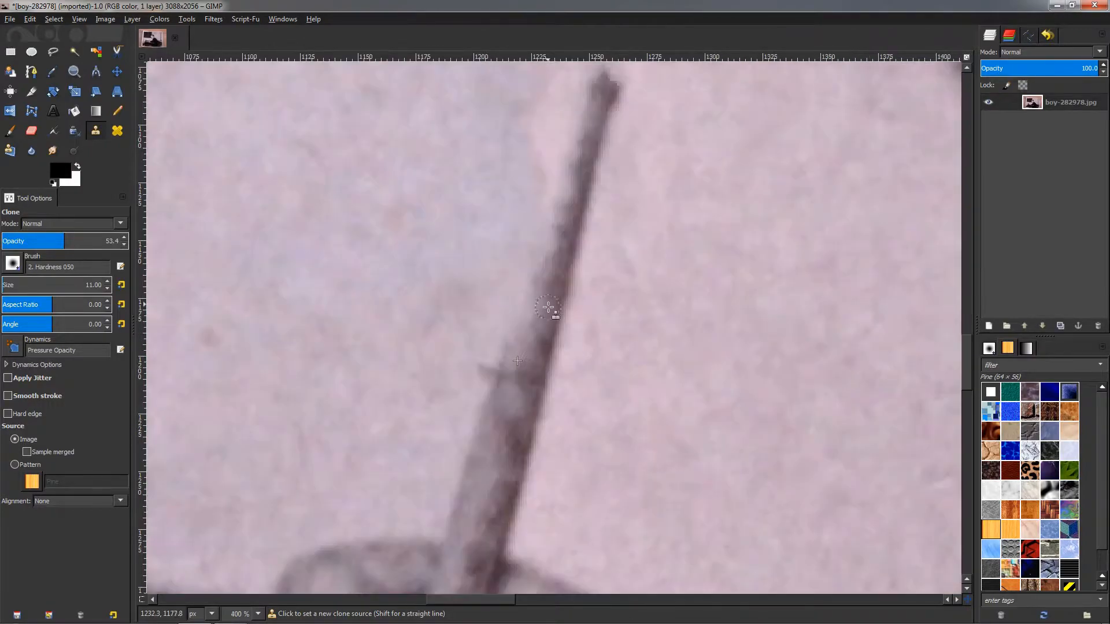
pyautogui.moveTo(533, 332); pyautogui.dragTo(526, 334)
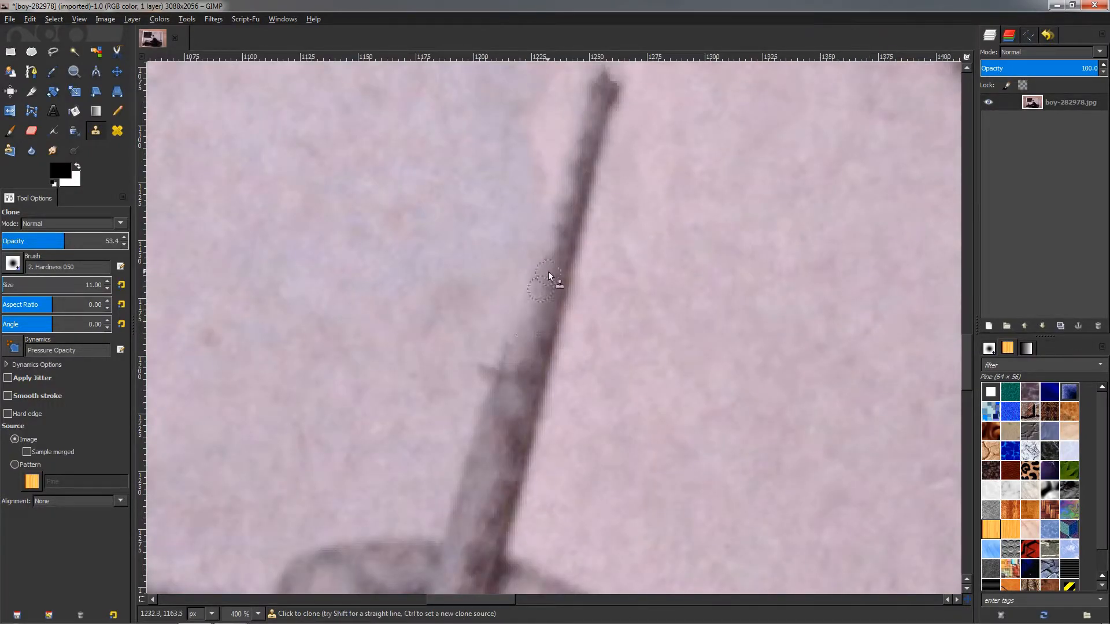
pyautogui.keyDown('ctrl'); pyautogui.click(508, 405); pyautogui.keyUp('ctrl')
pyautogui.moveTo(534, 314); pyautogui.dragTo(541, 290)
# Rebuild the left edge of the pencil's upper half with cloned pencil texture and check it against the whole photo.
pyautogui.scroll(-2, 540, 341)
pyautogui.scroll(2, 543, 312)
pyautogui.keyDown('ctrl'); pyautogui.click(542, 353); pyautogui.keyUp('ctrl')
pyautogui.moveTo(546, 334); pyautogui.dragTo(546, 311)
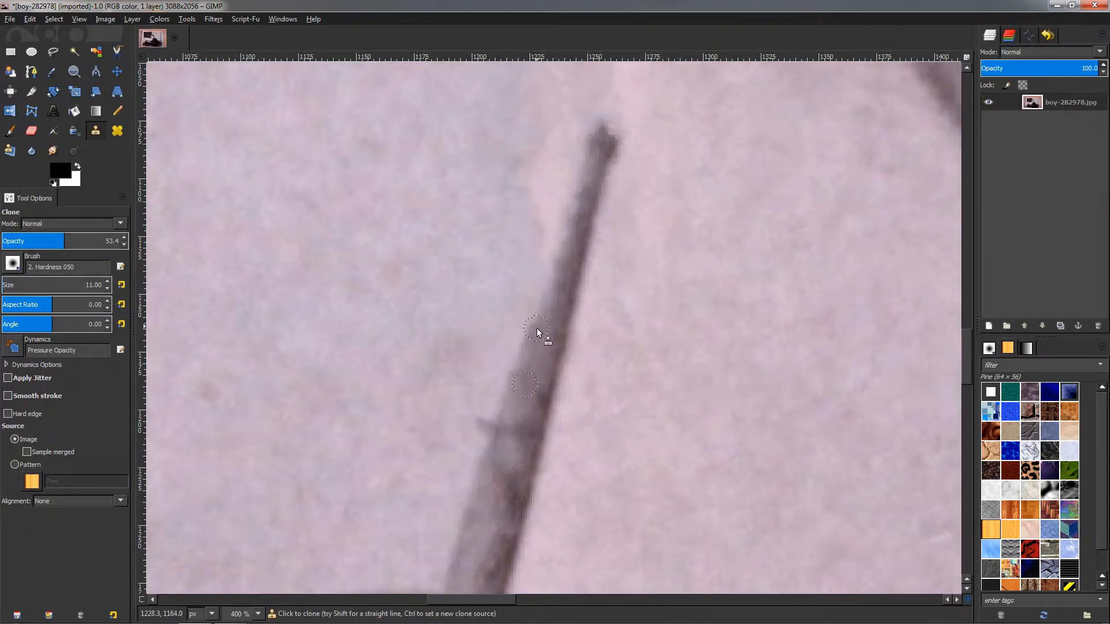
pyautogui.keyDown('ctrl'); pyautogui.click(501, 481); pyautogui.keyUp('ctrl')
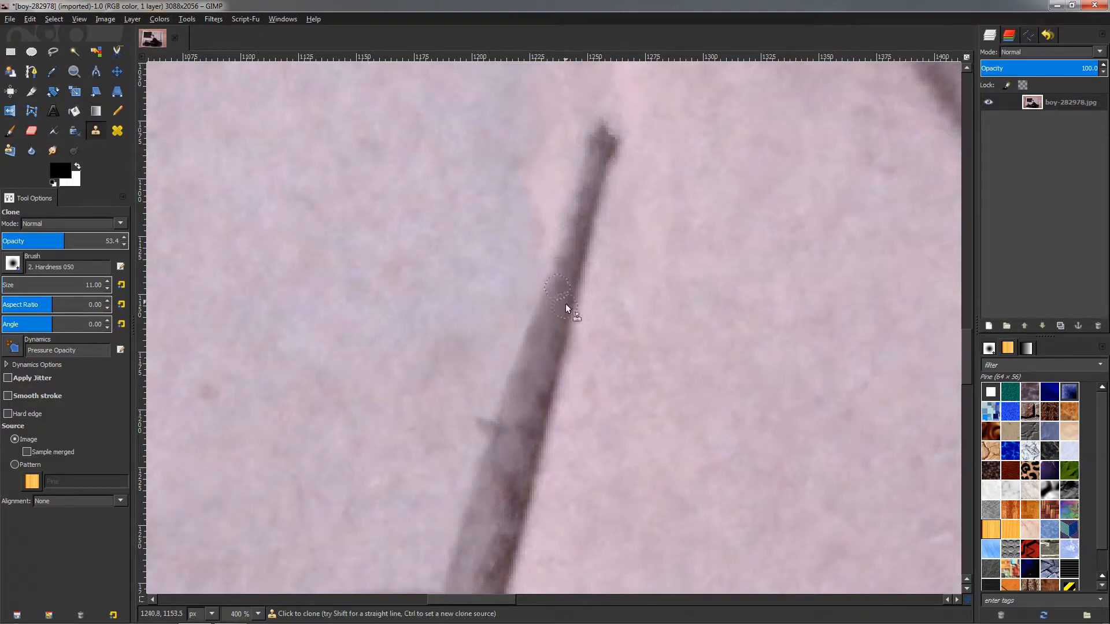
pyautogui.keyDown('ctrl'); pyautogui.click(547, 320); pyautogui.keyUp('ctrl')
pyautogui.scroll(-6, 570, 243)
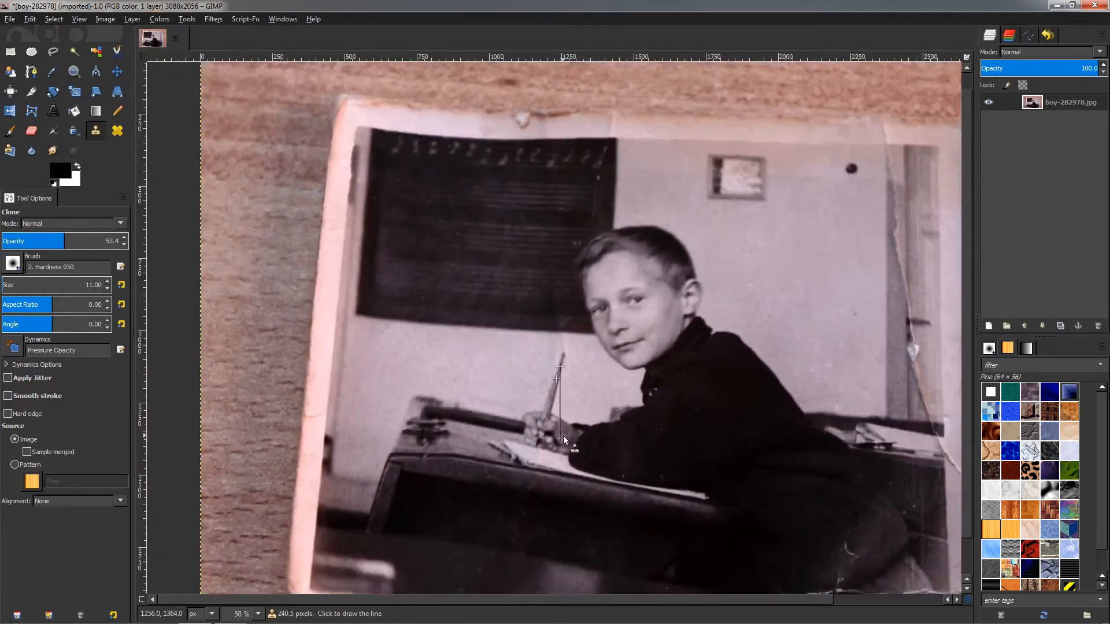
pyautogui.press('m')
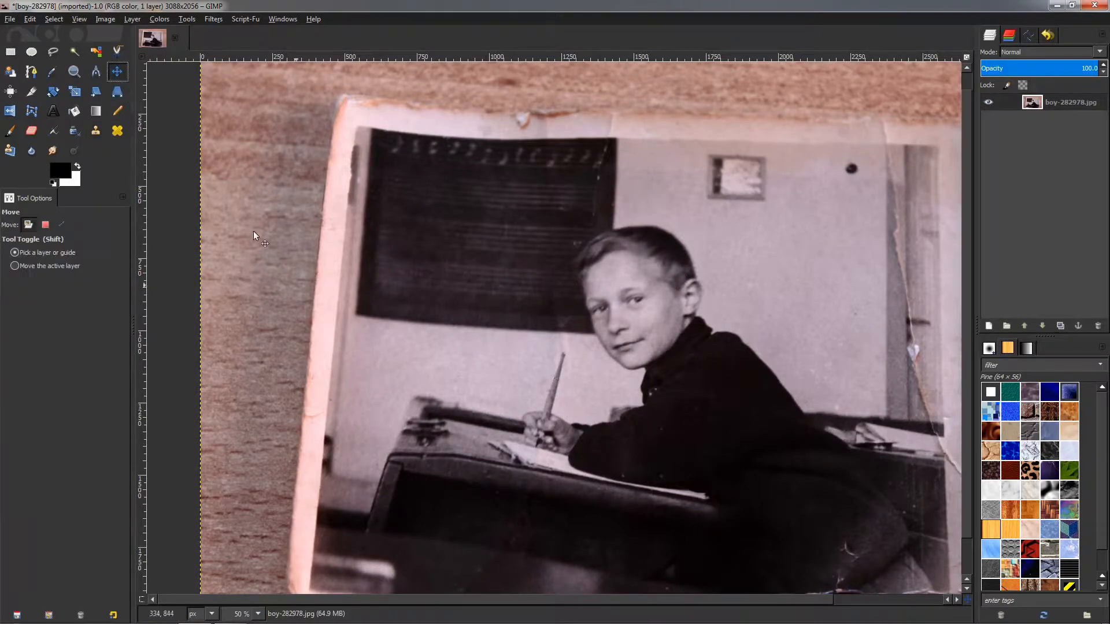
pyautogui.press('1')
pyautogui.scroll(-3, 567, 505)
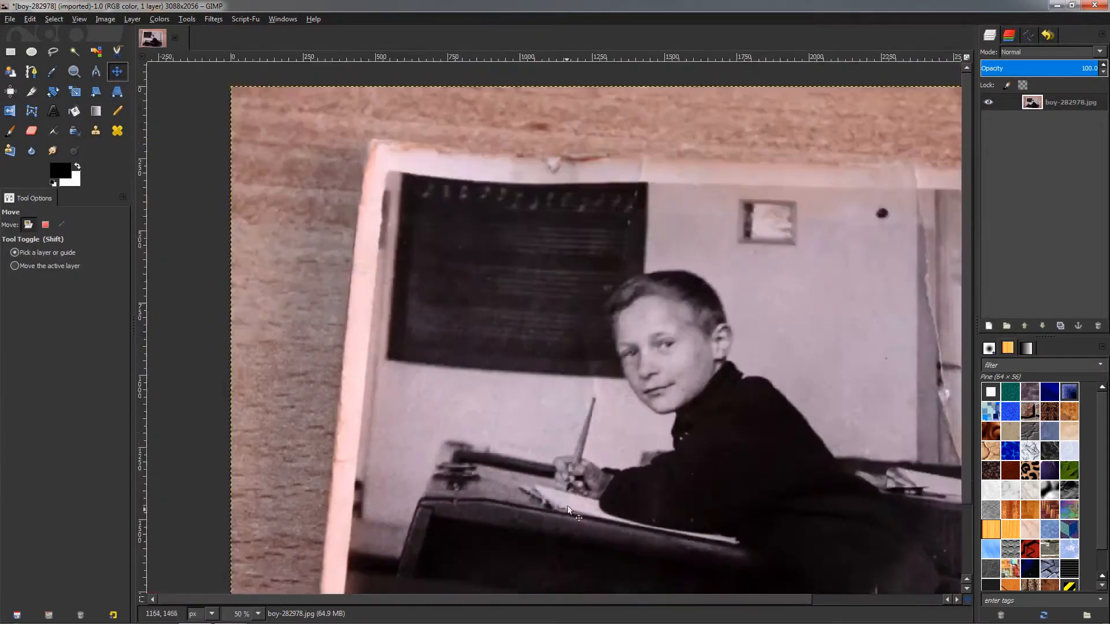
# Return to the Clone tool and cover the pale pink patch on the wall left of the pencil tip with adjacent wall texture.
pyautogui.scroll(4, 484, 421)
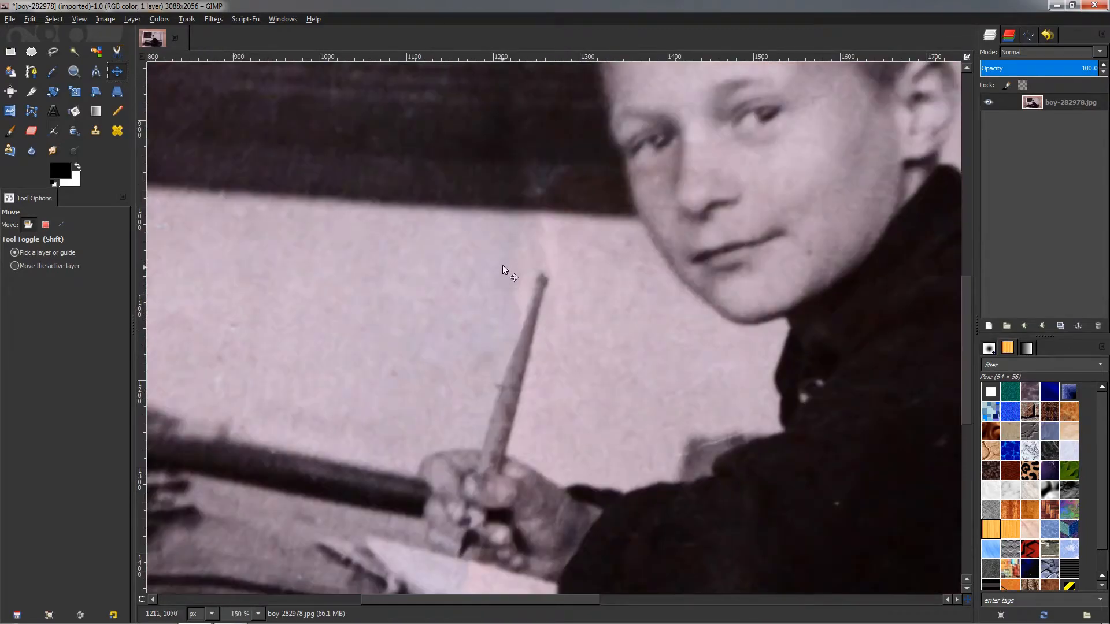
pyautogui.scroll(1, 506, 273)
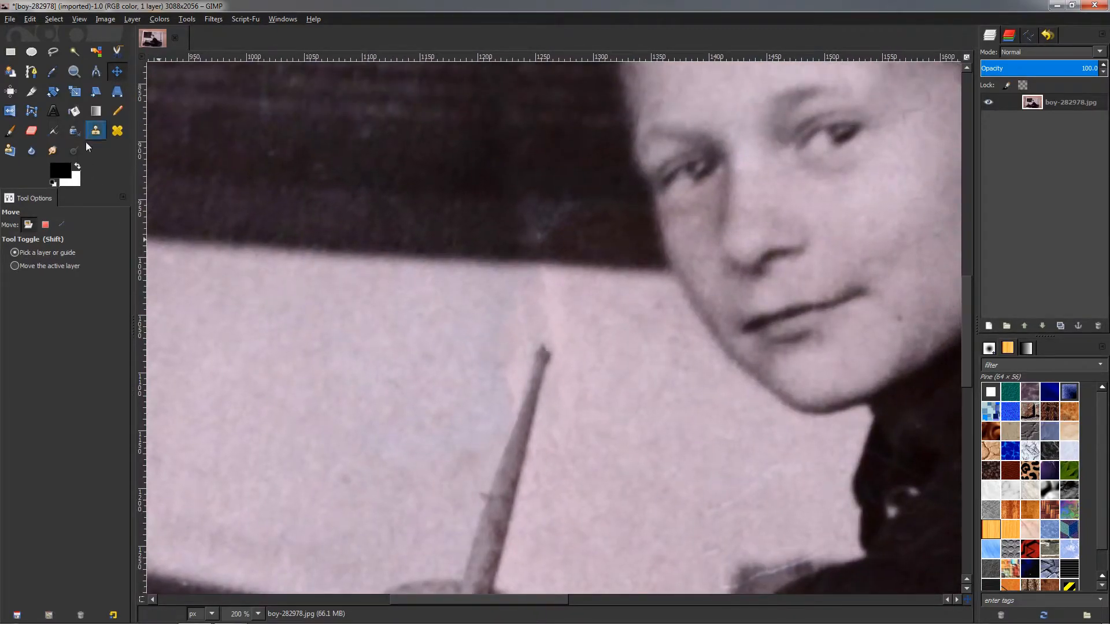
pyautogui.click(96, 133)
pyautogui.scroll(1, 494, 420)
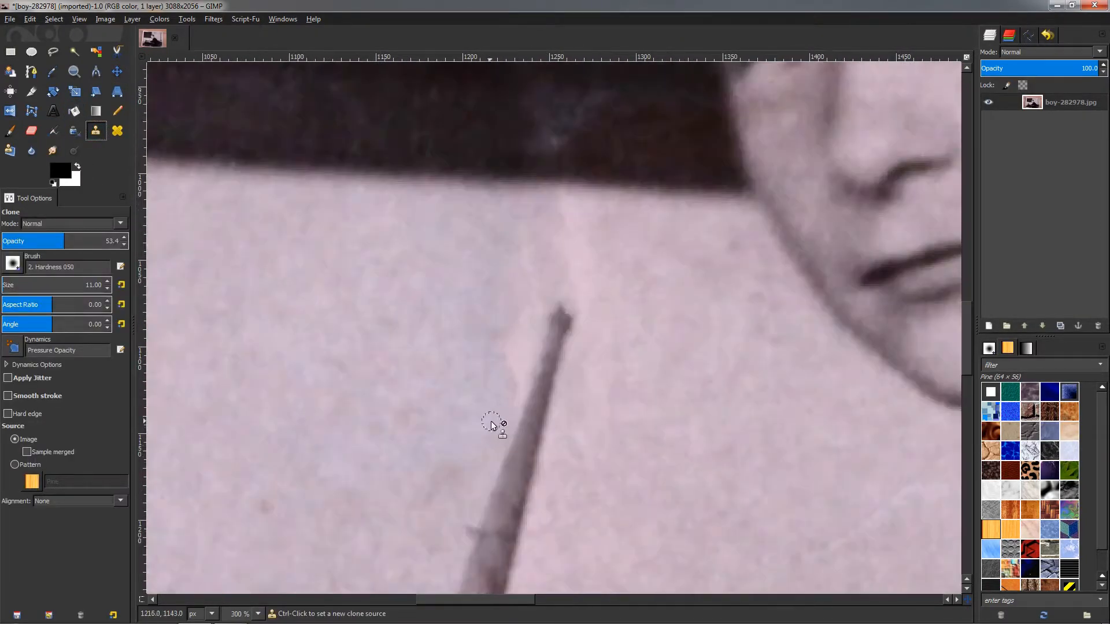
pyautogui.press('[')
pyautogui.keyDown('ctrl'); pyautogui.click(461, 351); pyautogui.keyUp('ctrl')
pyautogui.keyDown('ctrl'); pyautogui.click(476, 400); pyautogui.keyUp('ctrl')
pyautogui.moveTo(498, 384); pyautogui.dragTo(508, 375)
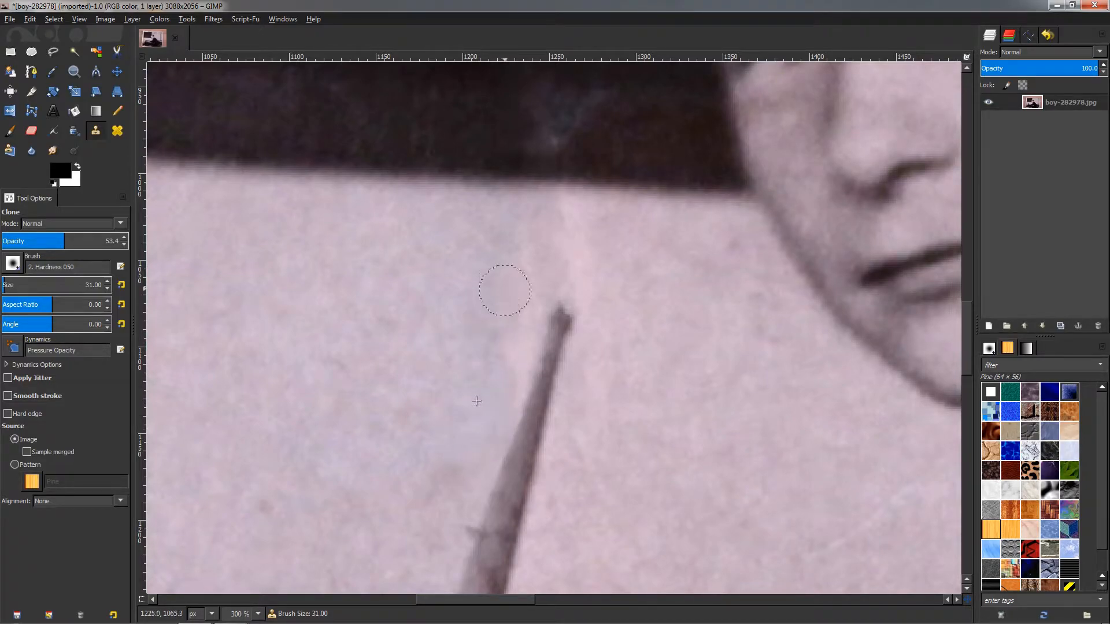
# Blend the wall strip left of the pencil tip, up toward the blackboard, with cloned wall texture at brush size 31.
pyautogui.keyDown('ctrl'); pyautogui.click(484, 312); pyautogui.keyUp('ctrl')
pyautogui.moveTo(505, 334); pyautogui.dragTo(501, 393)
pyautogui.keyDown('ctrl'); pyautogui.click(478, 411); pyautogui.keyUp('ctrl')
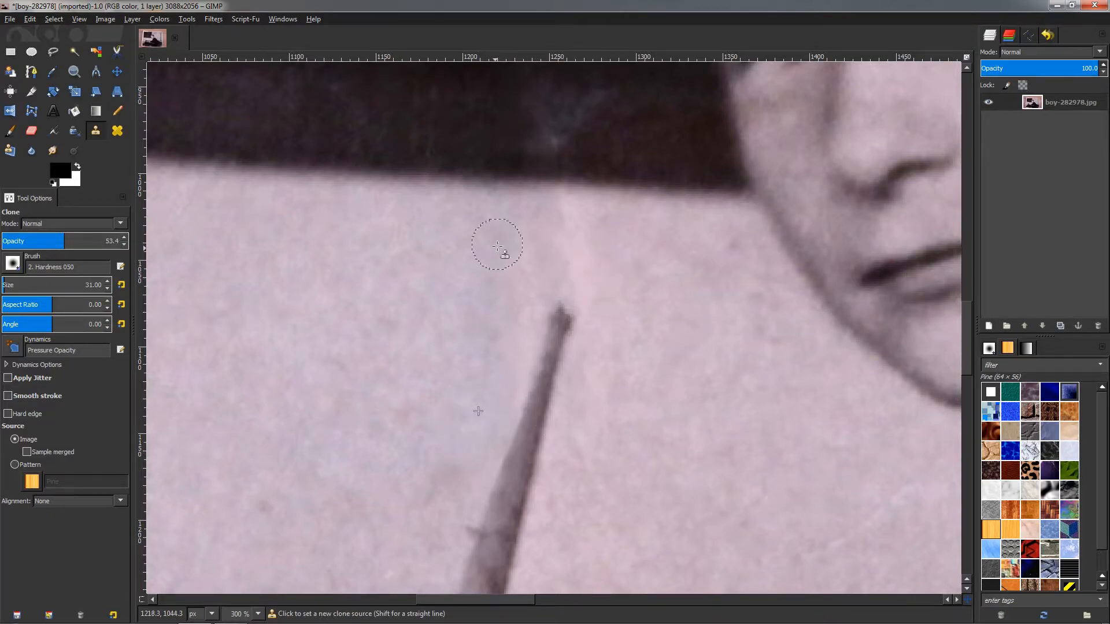
pyautogui.keyDown('ctrl'); pyautogui.click(497, 321); pyautogui.keyUp('ctrl')
pyautogui.keyDown('ctrl'); pyautogui.click(493, 363); pyautogui.keyUp('ctrl')
# Clone wall texture from right of the pencil over the pale streak above its tip, and check the overall result.
pyautogui.scroll(-2, 619, 429)
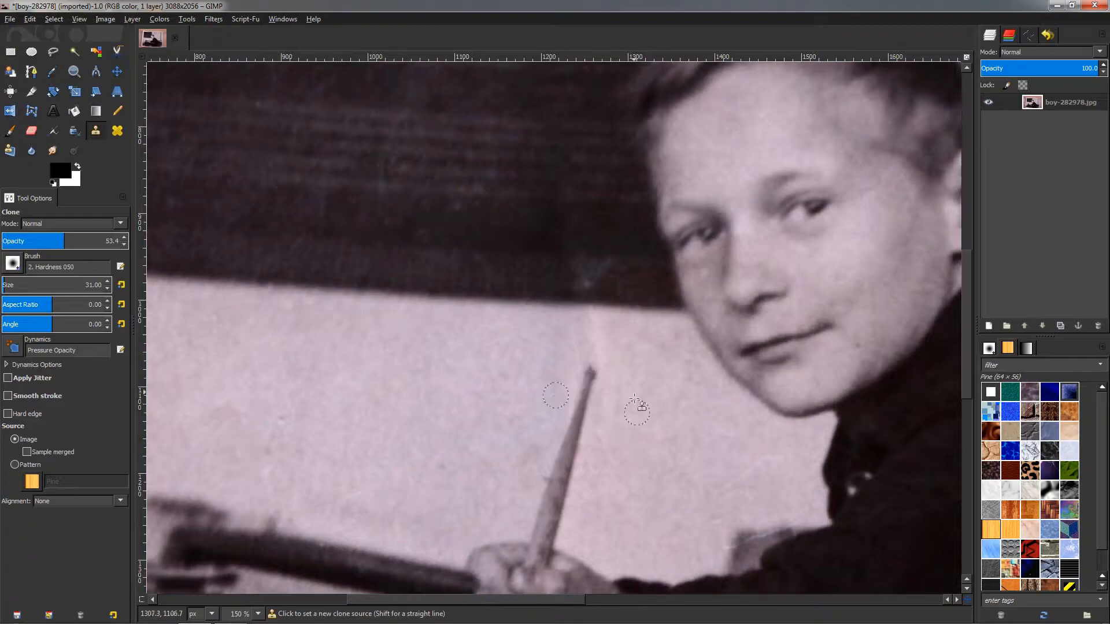
pyautogui.scroll(3, 636, 407)
pyautogui.keyDown('ctrl'); pyautogui.click(611, 351); pyautogui.keyUp('ctrl')
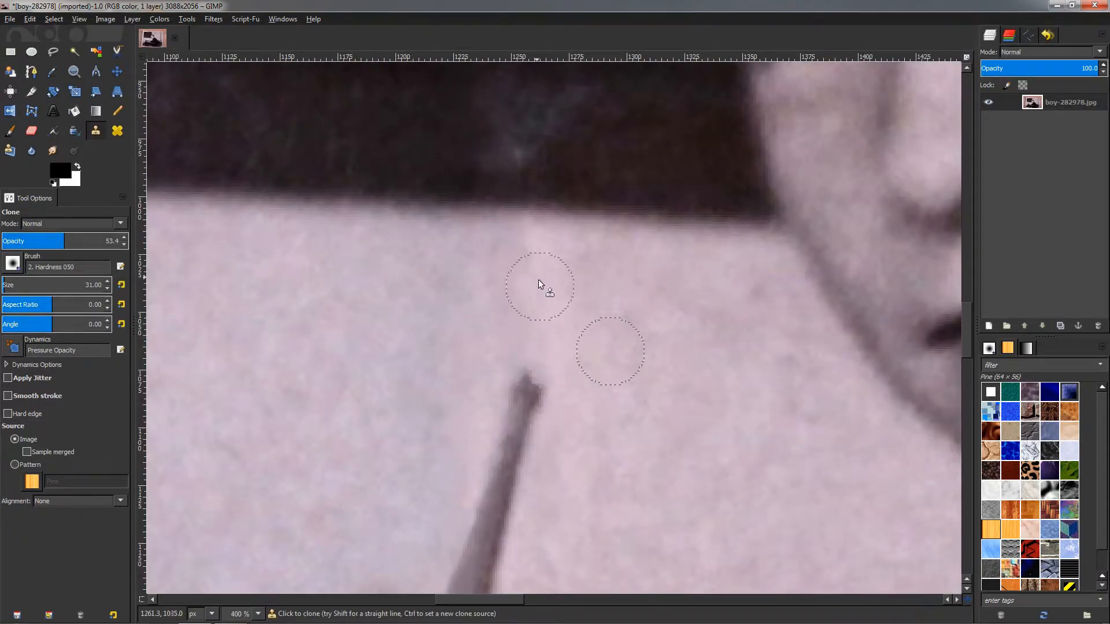
pyautogui.scroll(-3, 624, 426)
pyautogui.scroll(3, 582, 354)
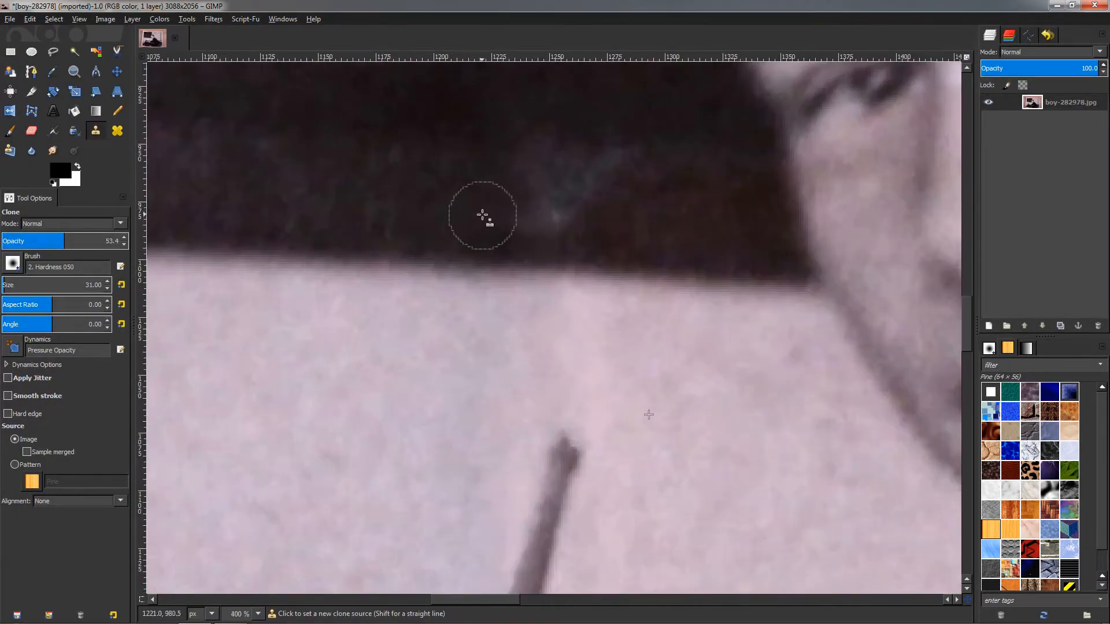
pyautogui.scroll(-6, 482, 215)
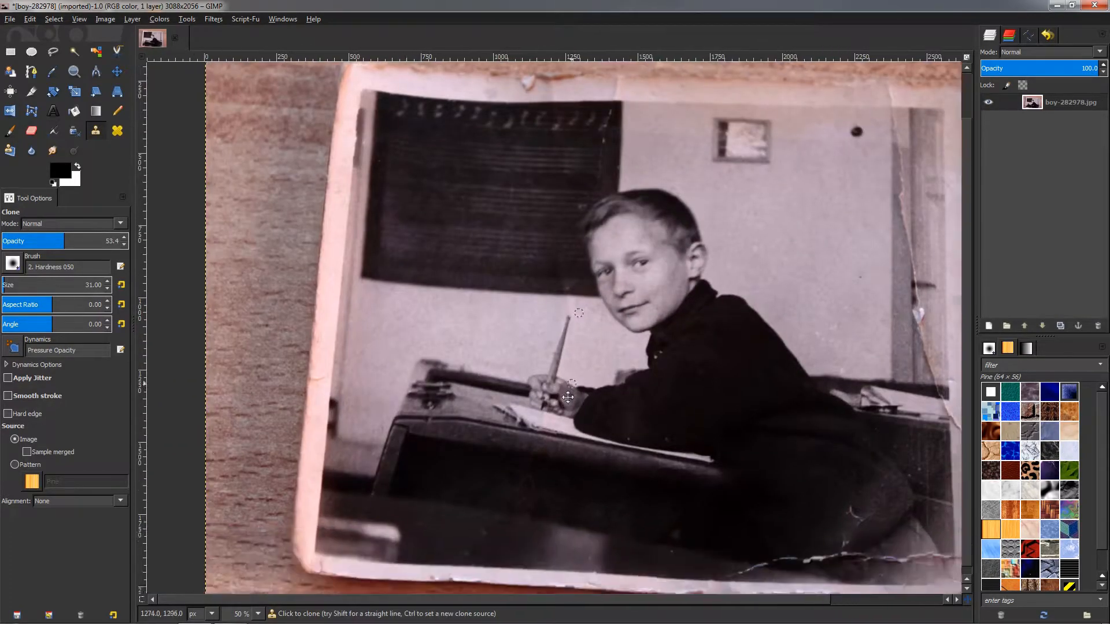
pyautogui.moveTo(567, 397); pyautogui.dragTo(570, 385)
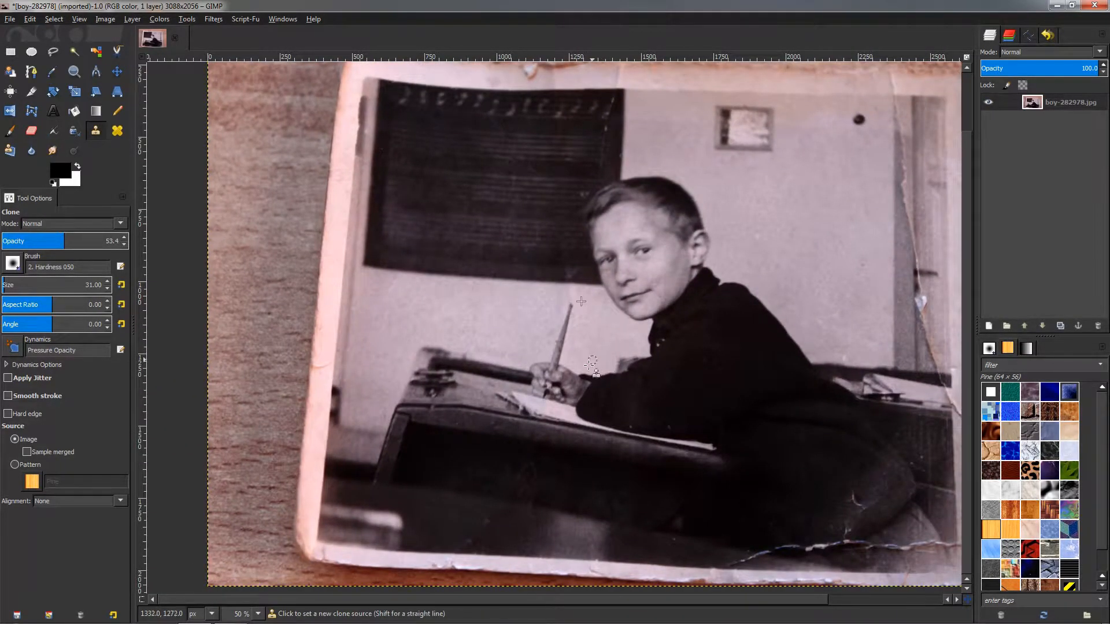
# Clone dark texture over the light specks in the dark area just above the photo's lower border.
pyautogui.scroll(2, 579, 244)
pyautogui.moveTo(561, 328)
pyautogui.mouseDown()
pyautogui.moveTo(584, 238)
pyautogui.moveTo(458, 238)
pyautogui.mouseUp()
pyautogui.scroll(2, 552, 445)
pyautogui.keyDown('ctrl'); pyautogui.click(509, 408); pyautogui.keyUp('ctrl')
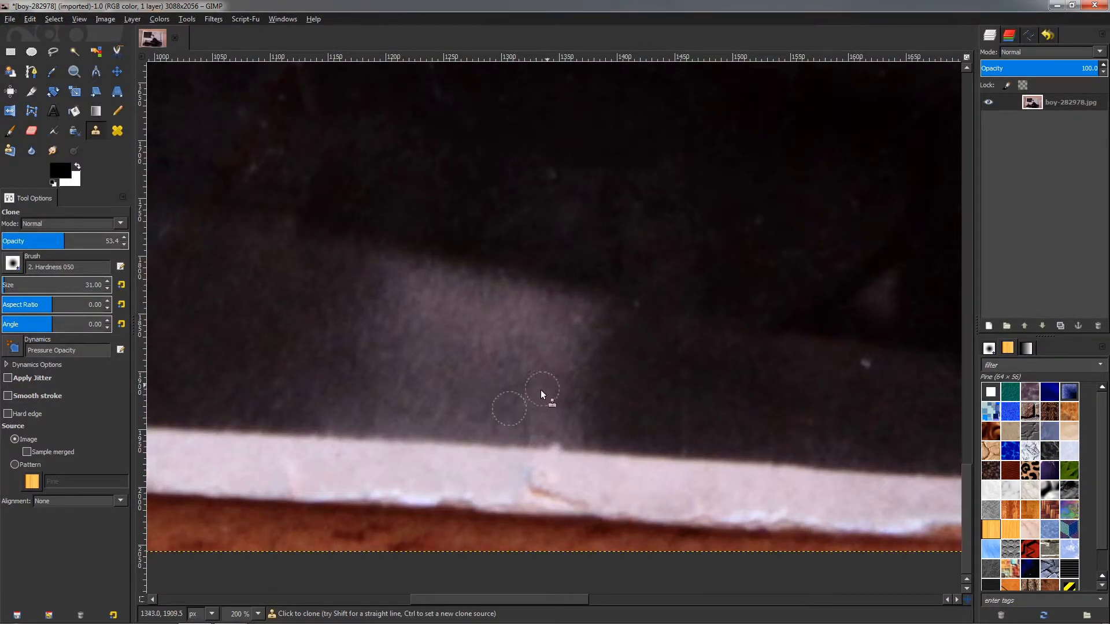
pyautogui.moveTo(690, 448); pyautogui.dragTo(436, 424)
pyautogui.keyDown('ctrl'); pyautogui.click(602, 370); pyautogui.keyUp('ctrl')
pyautogui.click(612, 335)
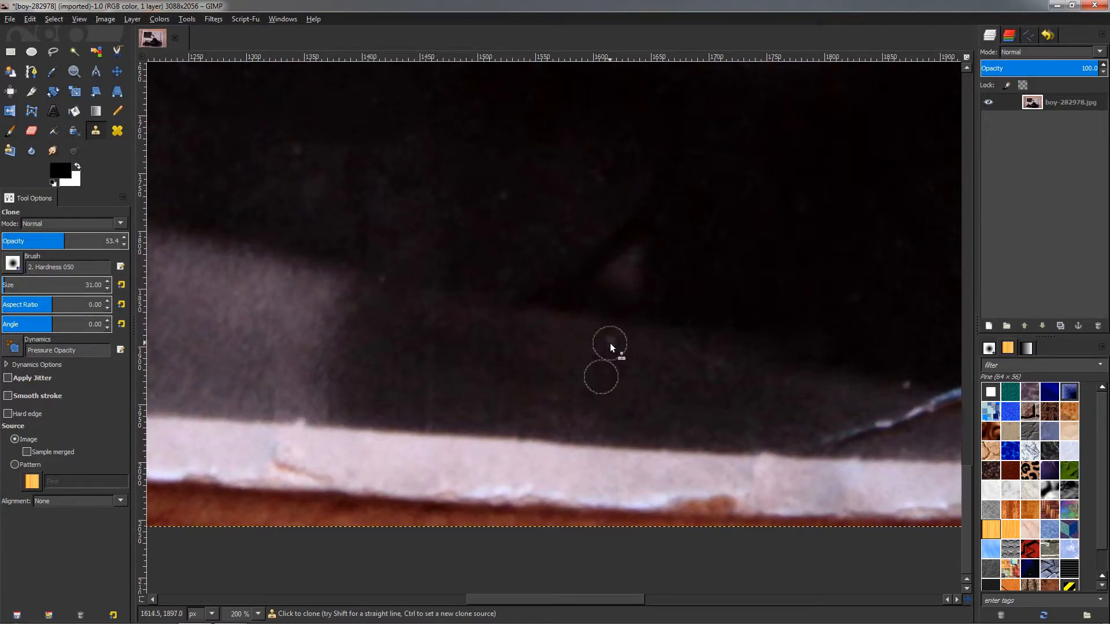
pyautogui.keyDown('ctrl'); pyautogui.click(625, 351); pyautogui.keyUp('ctrl')
pyautogui.scroll(-5, 605, 347)
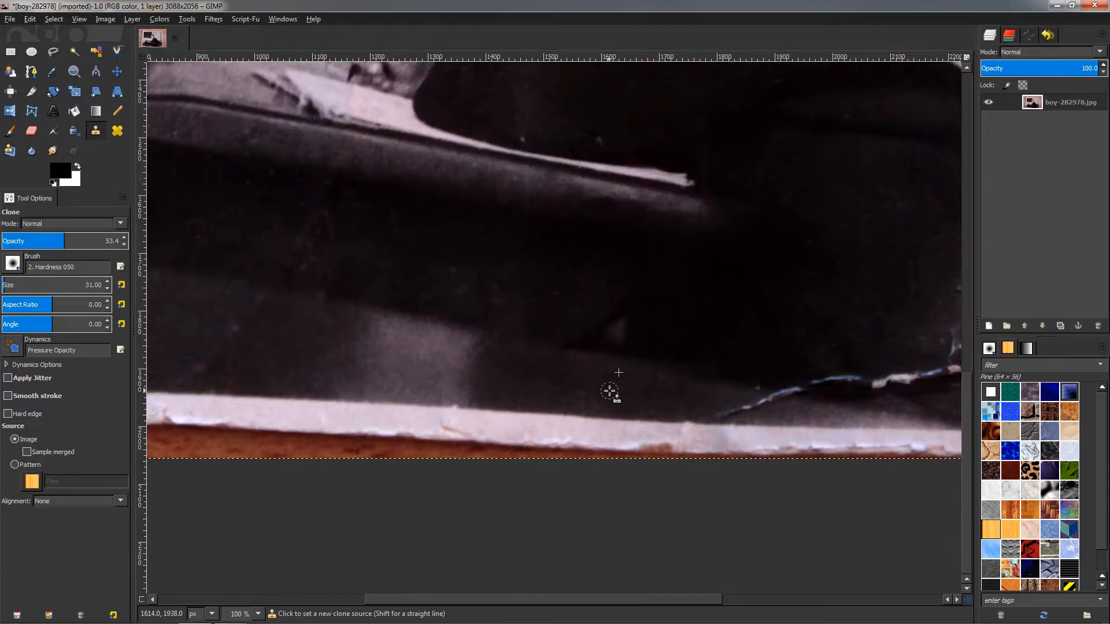
# Touch up the remaining pale streak between the blackboard's lower edge and the pencil tip with cloned wall texture.
pyautogui.scroll(4, 536, 394)
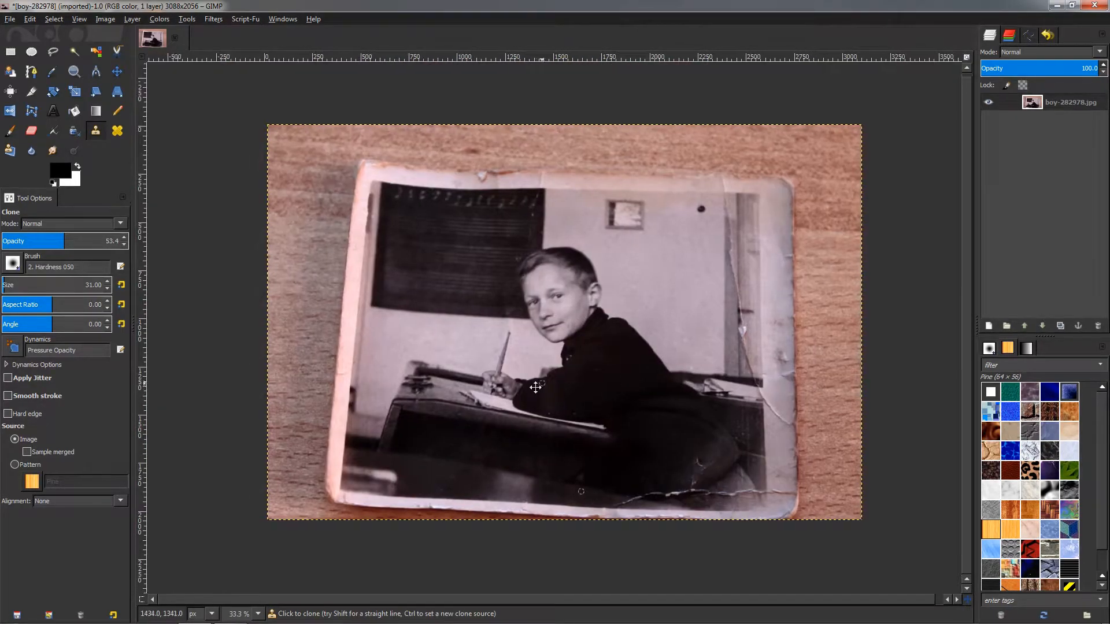
pyautogui.scroll(3, 512, 361)
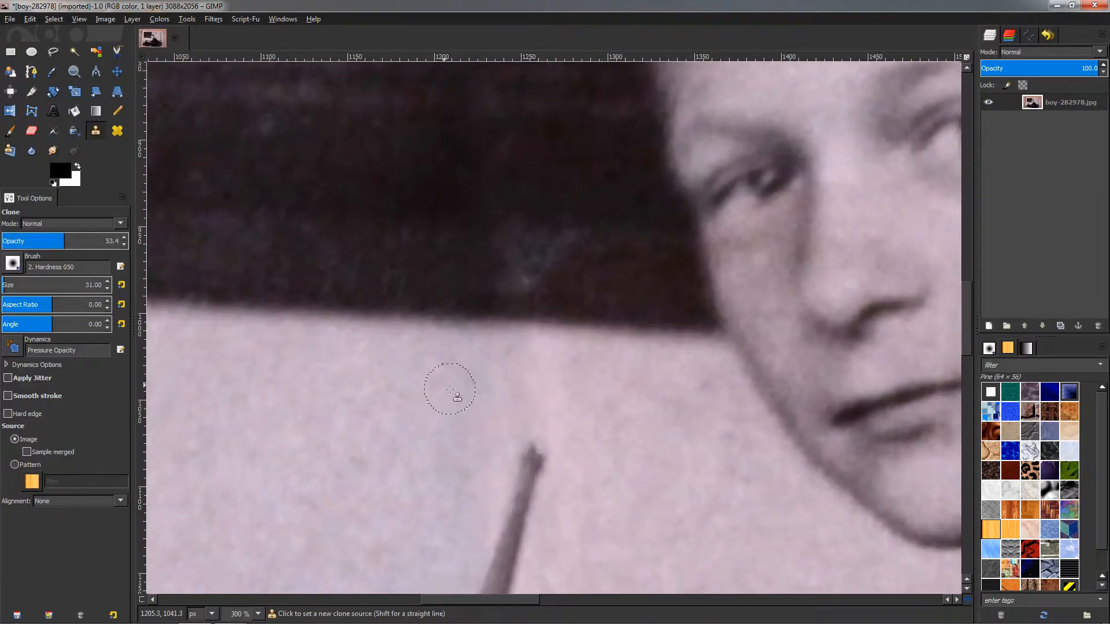
pyautogui.keyDown('ctrl'); pyautogui.click(522, 354); pyautogui.keyUp('ctrl')
pyautogui.moveTo(556, 350); pyautogui.dragTo(554, 405)
pyautogui.keyDown('ctrl'); pyautogui.click(443, 406); pyautogui.keyUp('ctrl')
pyautogui.scroll(-5, 427, 431)
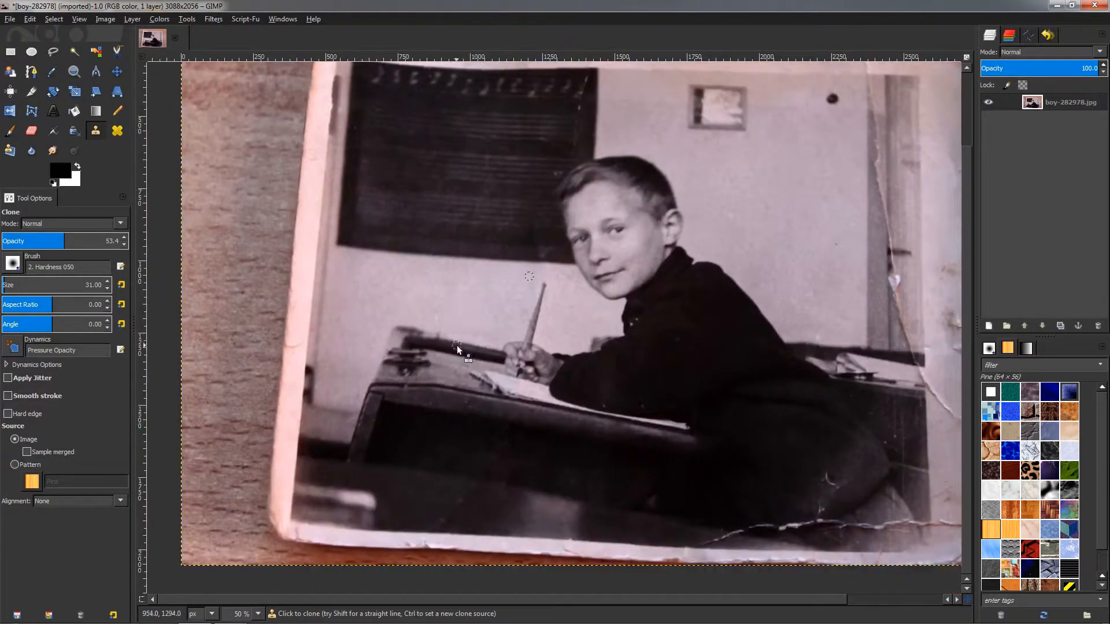
# Clone out the dark speck on the wall left of the door frame, and raise the Clone opacity to 100 for nearby blemishes.
pyautogui.scroll(-1, 458, 348)
pyautogui.press('space')
pyautogui.scroll(5, 698, 283)
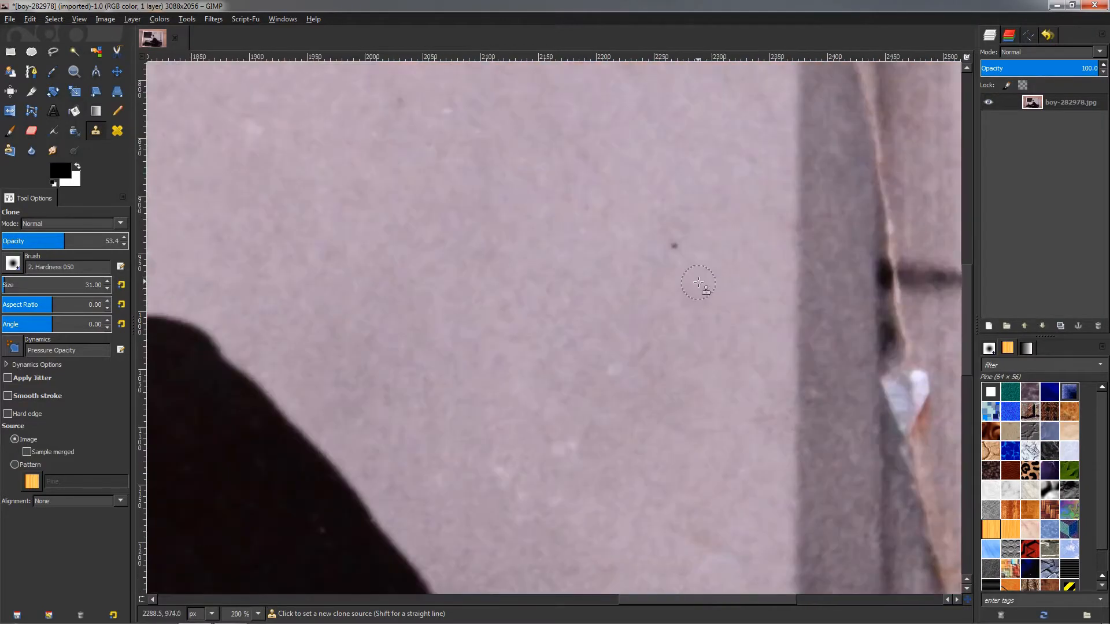
pyautogui.keyDown('ctrl'); pyautogui.click(703, 260); pyautogui.keyUp('ctrl')
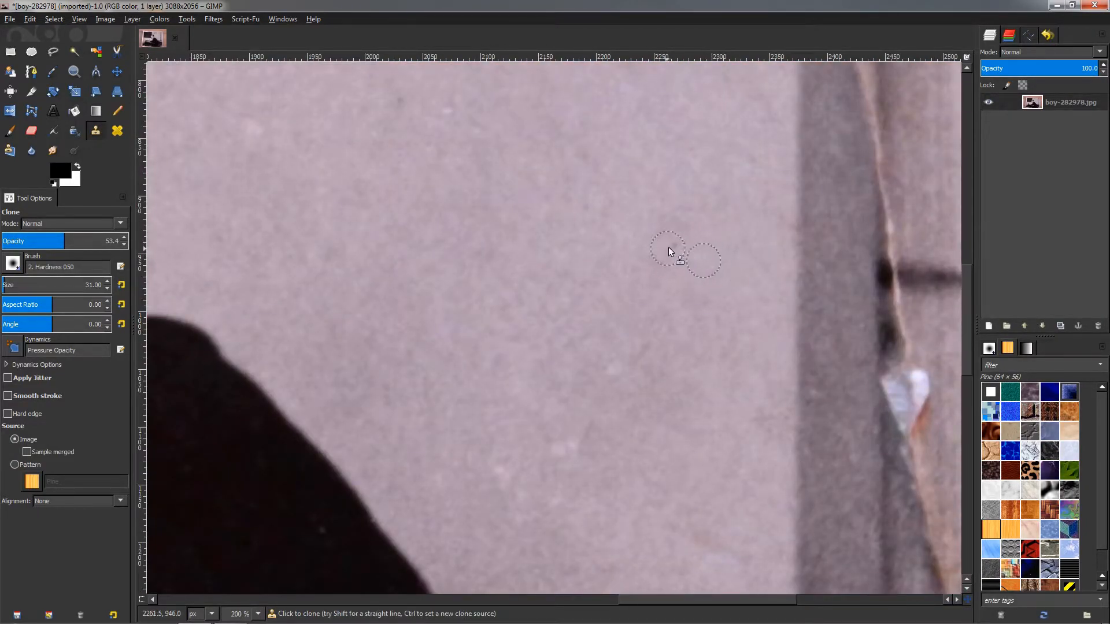
pyautogui.moveTo(53, 241); pyautogui.dragTo(138, 250)
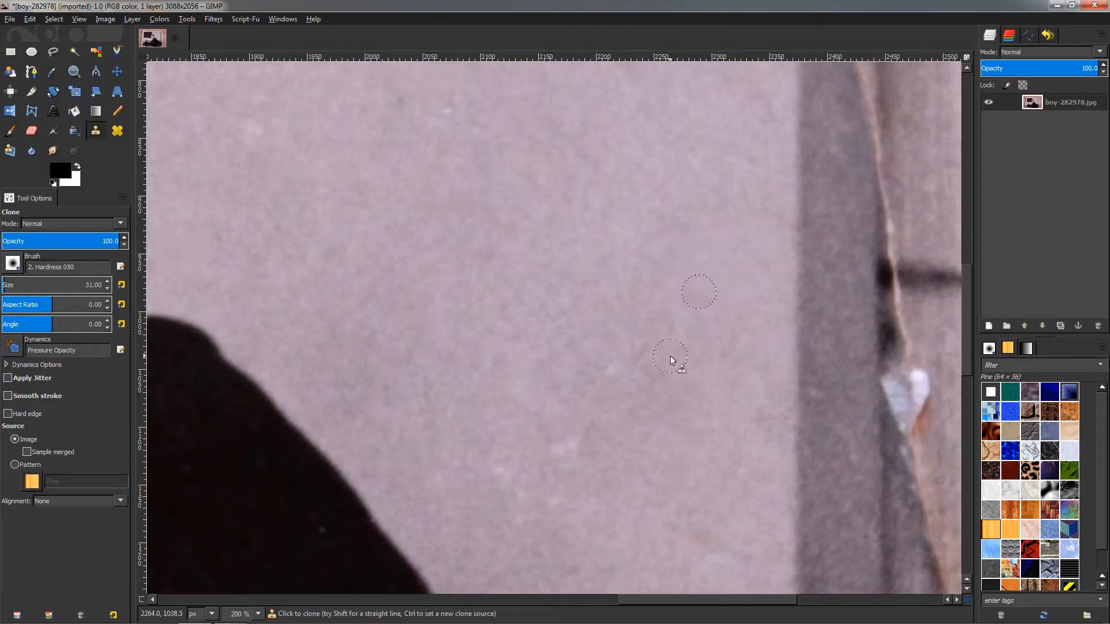
pyautogui.keyDown('ctrl'); pyautogui.click(649, 258); pyautogui.keyUp('ctrl')
# Clone out the pale specks on the wall to the right of the boy's ear.
pyautogui.scroll(-3, 446, 203)
pyautogui.moveTo(426, 186); pyautogui.dragTo(555, 364)
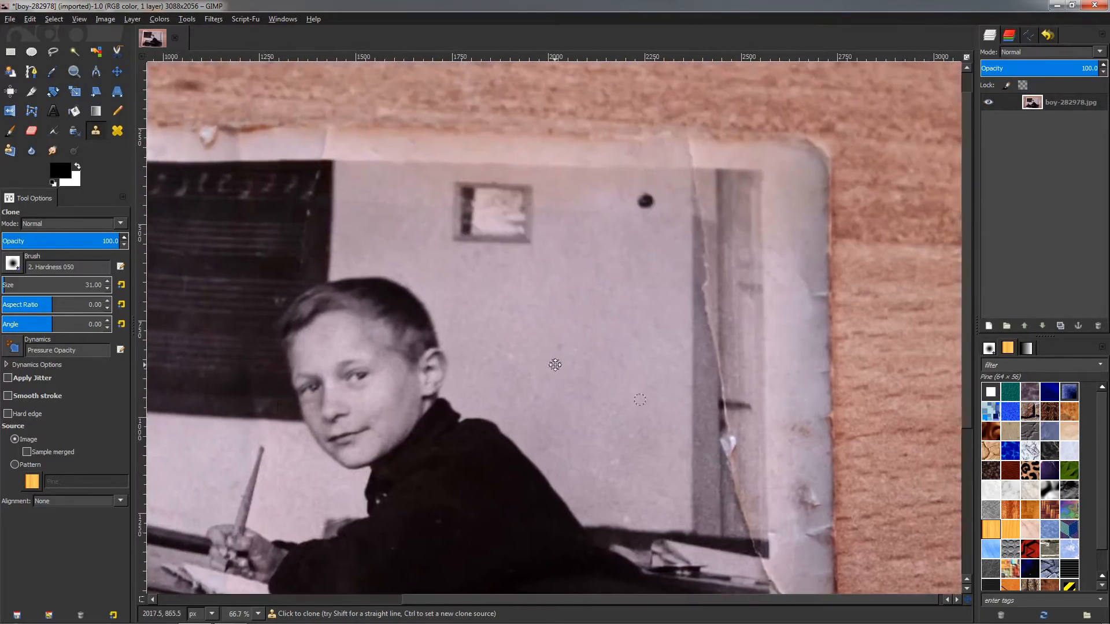
pyautogui.scroll(2, 514, 358)
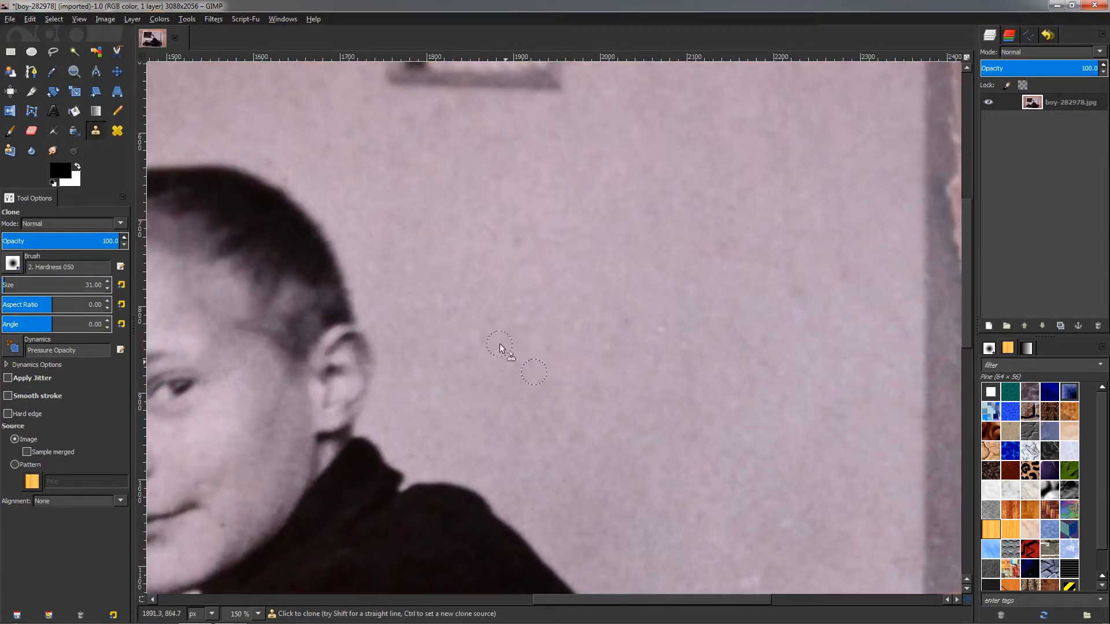
pyautogui.scroll(-2, 569, 413)
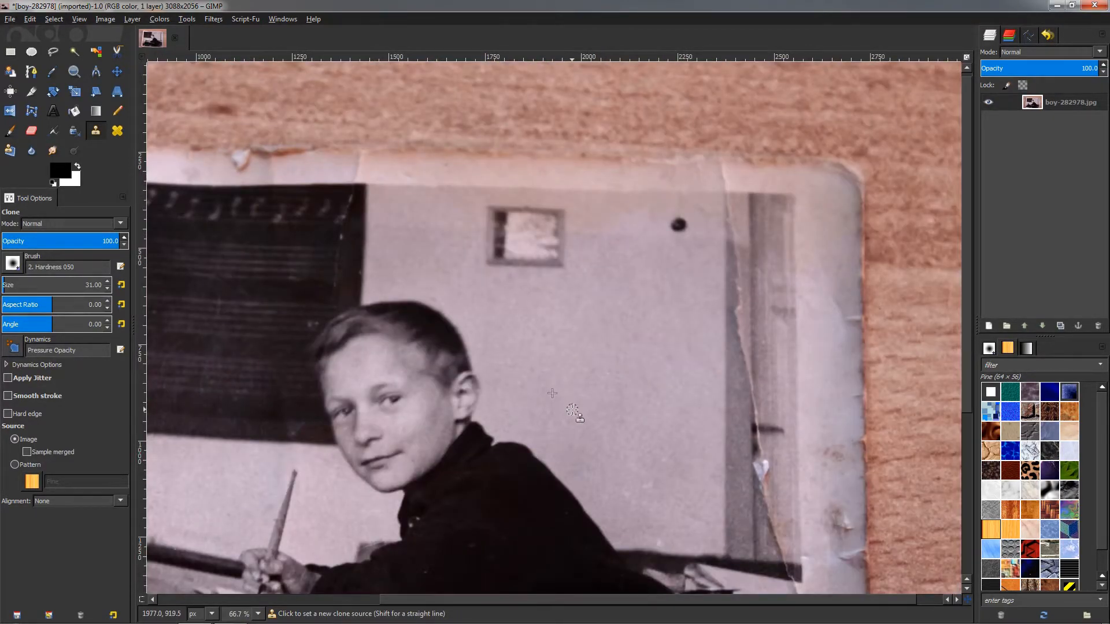
pyautogui.scroll(-2, 570, 413)
# Clone clean wall texture over the light spots on the wall behind the boy's back, above the rear desk.
pyautogui.scroll(3, 688, 399)
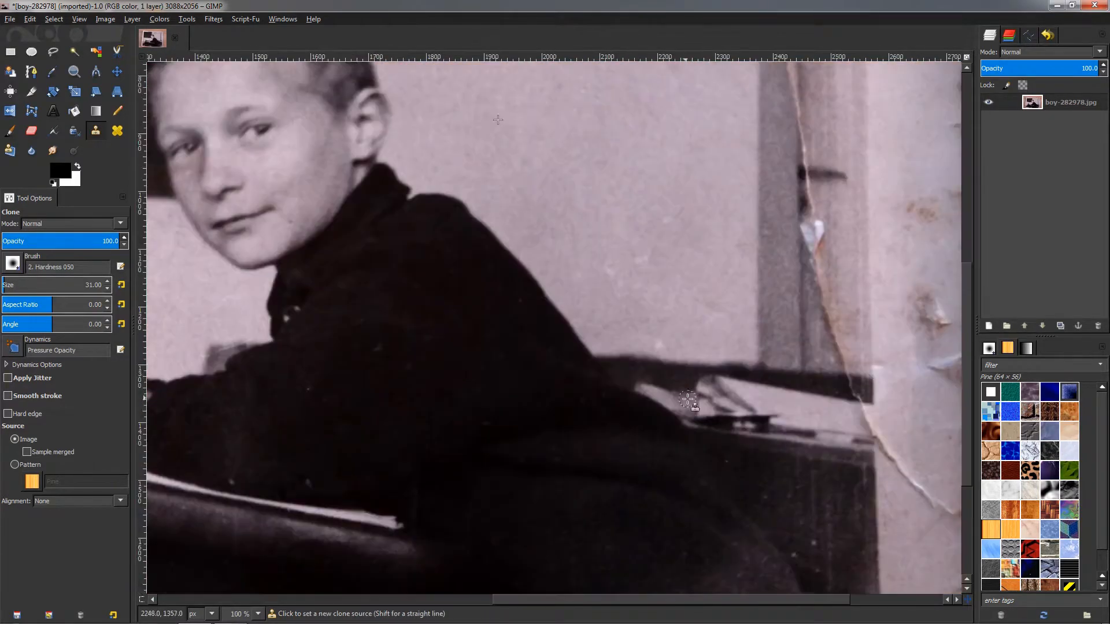
pyautogui.scroll(1, 688, 399)
pyautogui.keyDown('ctrl'); pyautogui.click(672, 325); pyautogui.keyUp('ctrl')
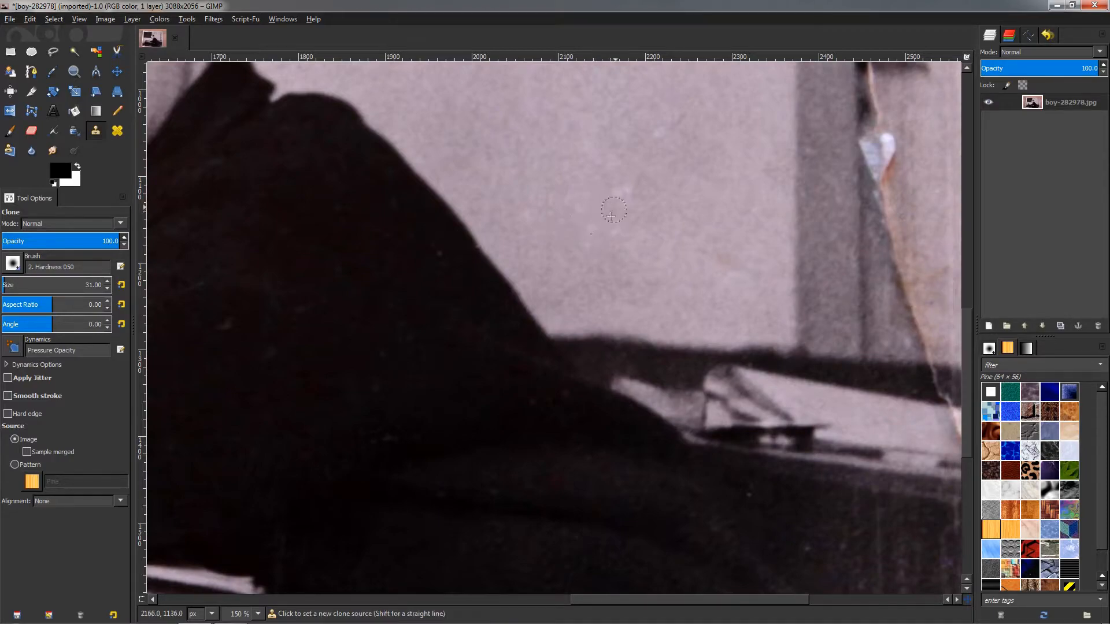
pyautogui.keyDown('ctrl'); pyautogui.click(605, 244); pyautogui.keyUp('ctrl')
pyautogui.click(594, 224)
pyautogui.keyDown('ctrl'); pyautogui.click(553, 234); pyautogui.keyUp('ctrl')
pyautogui.click(579, 210)
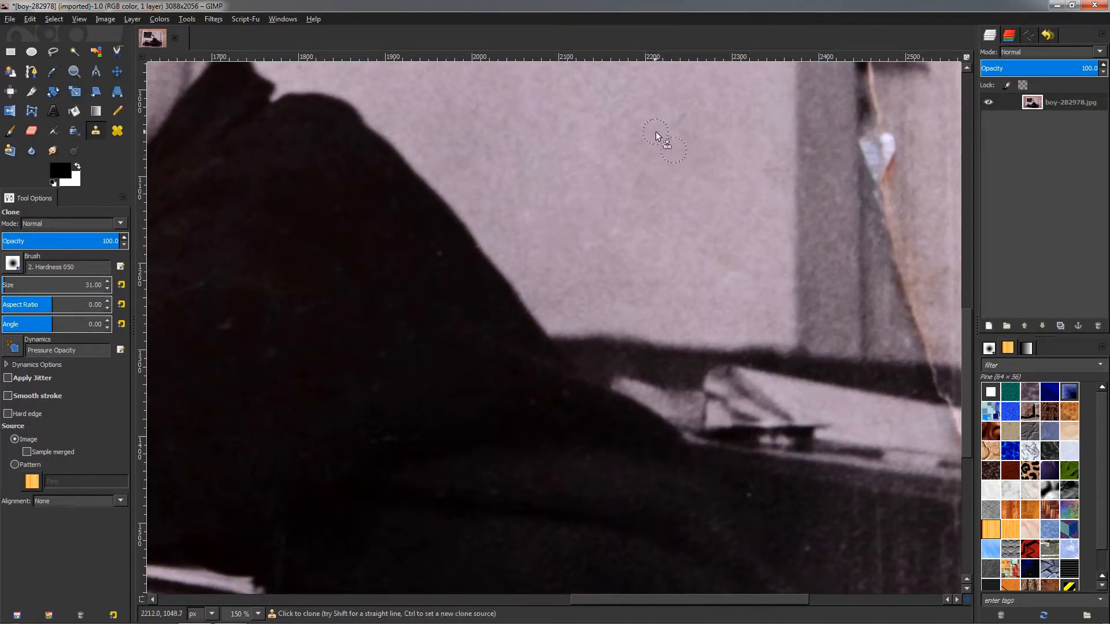
pyautogui.keyDown('ctrl'); pyautogui.scroll(-4, 657, 130); pyautogui.keyUp('ctrl')
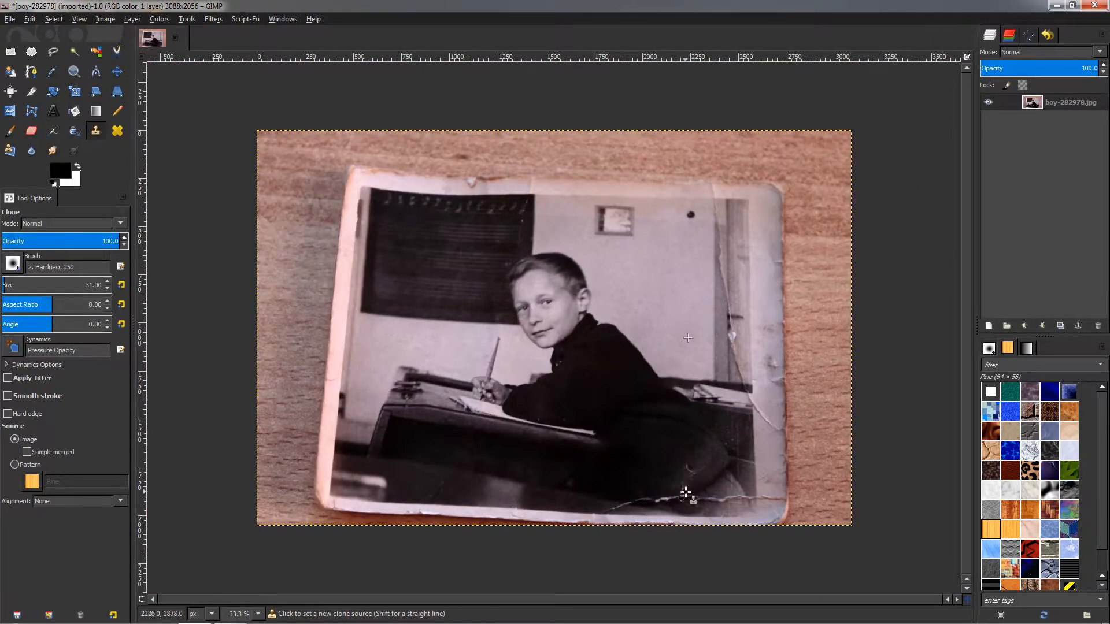
# Clone dark fabric over the pale specks and marks on the boy's dark clothing just above the photo's bottom crack.
pyautogui.keyDown('ctrl'); pyautogui.scroll(5, 674, 480); pyautogui.keyUp('ctrl')
pyautogui.moveTo(555, 360); pyautogui.dragTo(468, 349)
pyautogui.keyDown('ctrl'); pyautogui.click(637, 322); pyautogui.keyUp('ctrl')
pyautogui.moveTo(608, 330)
pyautogui.mouseDown()
pyautogui.moveTo(588, 369)
pyautogui.moveTo(609, 354)
pyautogui.moveTo(622, 380)
pyautogui.mouseUp()
pyautogui.keyDown('ctrl'); pyautogui.click(593, 398); pyautogui.keyUp('ctrl')
pyautogui.keyDown('ctrl'); pyautogui.click(597, 385); pyautogui.keyUp('ctrl')
pyautogui.keyDown('ctrl'); pyautogui.click(617, 404); pyautogui.keyUp('ctrl')
pyautogui.keyDown('ctrl'); pyautogui.click(703, 388); pyautogui.keyUp('ctrl')
pyautogui.moveTo(730, 341)
pyautogui.mouseDown()
pyautogui.moveTo(651, 387)
pyautogui.moveTo(715, 415)
pyautogui.moveTo(634, 360)
pyautogui.moveTo(669, 351)
pyautogui.mouseUp()
pyautogui.keyDown('ctrl'); pyautogui.click(705, 409); pyautogui.keyUp('ctrl')
pyautogui.keyDown('ctrl'); pyautogui.click(703, 390); pyautogui.keyUp('ctrl')
pyautogui.keyDown('ctrl'); pyautogui.click(691, 405); pyautogui.keyUp('ctrl')
pyautogui.moveTo(642, 386); pyautogui.dragTo(625, 352)
pyautogui.keyDown('ctrl'); pyautogui.click(697, 415); pyautogui.keyUp('ctrl')
pyautogui.moveTo(637, 426); pyautogui.dragTo(647, 447)
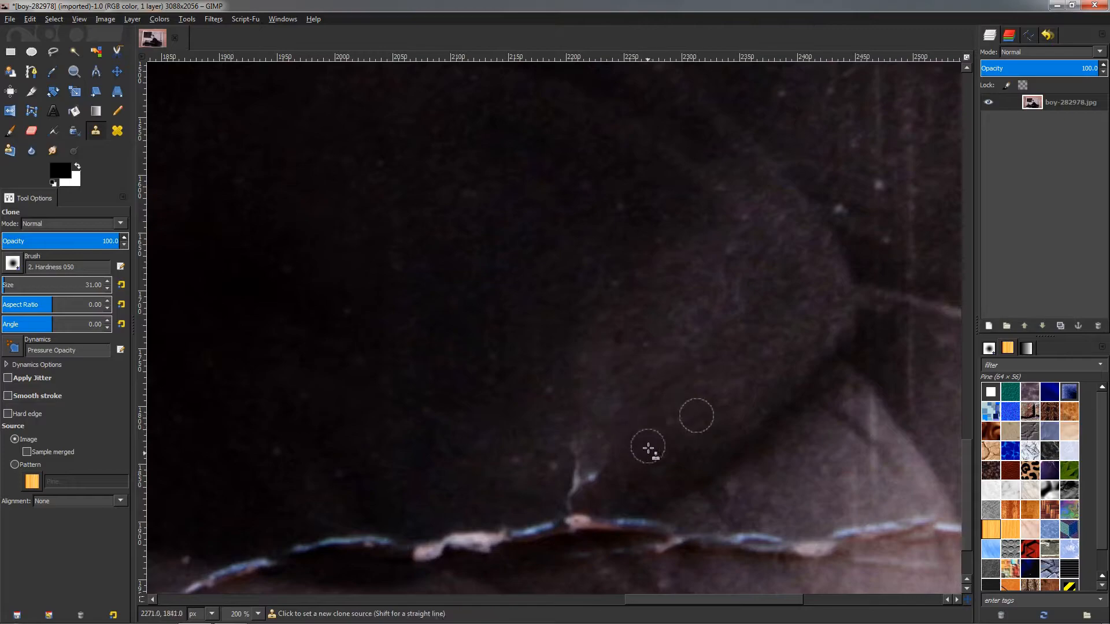
# Clone out the small branching scratch rising from the bottom crack and the specks around it on the dark clothing.
pyautogui.click(554, 464)
pyautogui.keyDown('ctrl'); pyautogui.click(495, 478); pyautogui.keyUp('ctrl')
pyautogui.moveTo(513, 451)
pyautogui.mouseDown()
pyautogui.moveTo(540, 389)
pyautogui.moveTo(542, 444)
pyautogui.moveTo(581, 455)
pyautogui.moveTo(527, 455)
pyautogui.moveTo(600, 465)
pyautogui.moveTo(582, 451)
pyautogui.moveTo(572, 493)
pyautogui.mouseUp()
pyautogui.keyDown('ctrl'); pyautogui.click(521, 411); pyautogui.keyUp('ctrl')
pyautogui.click(544, 390)
pyautogui.keyDown('ctrl'); pyautogui.click(549, 494); pyautogui.keyUp('ctrl')
pyautogui.keyDown('ctrl'); pyautogui.click(604, 425); pyautogui.keyUp('ctrl')
pyautogui.keyDown('ctrl'); pyautogui.click(616, 479); pyautogui.keyUp('ctrl')
pyautogui.keyDown('ctrl'); pyautogui.click(557, 458); pyautogui.keyUp('ctrl')
pyautogui.keyDown('ctrl'); pyautogui.click(588, 426); pyautogui.keyUp('ctrl')
pyautogui.keyDown('ctrl'); pyautogui.click(569, 503); pyautogui.keyUp('ctrl')
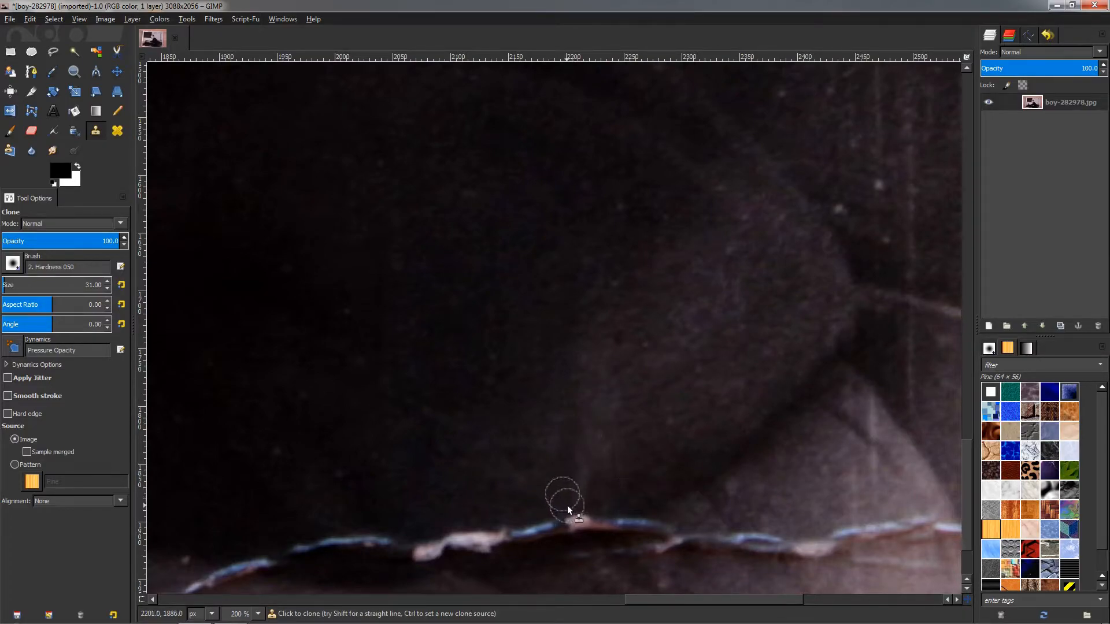
# Clone out the bright specks on the dark area to the right of the boy's lower back.
pyautogui.scroll(-3, 649, 473)
pyautogui.scroll(3, 674, 475)
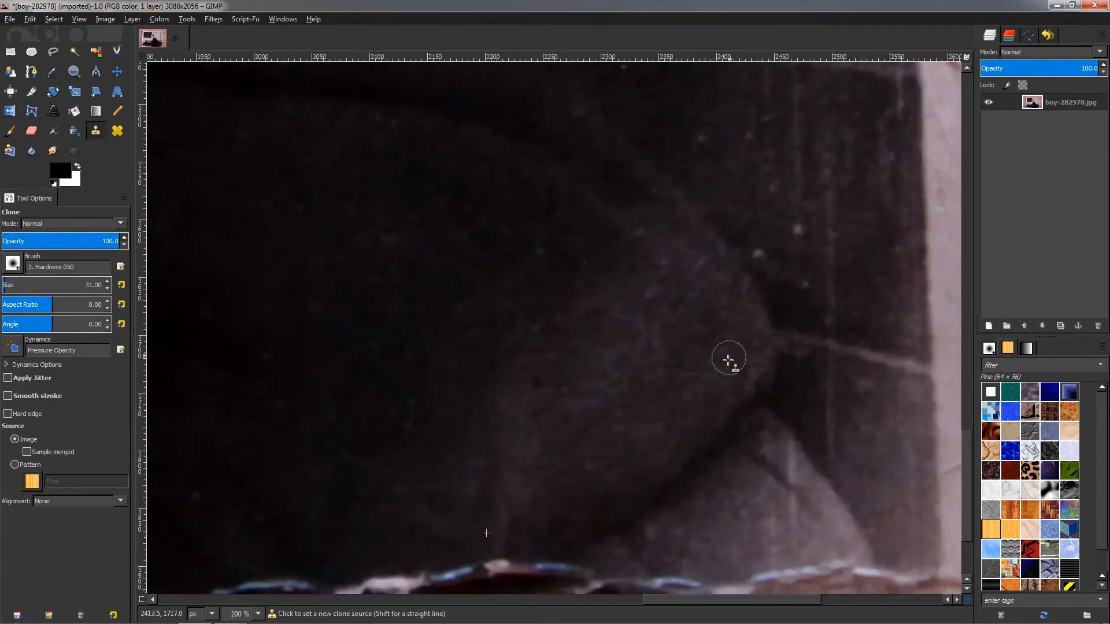
pyautogui.keyDown('ctrl'); pyautogui.click(790, 245); pyautogui.keyUp('ctrl')
pyautogui.click(794, 229)
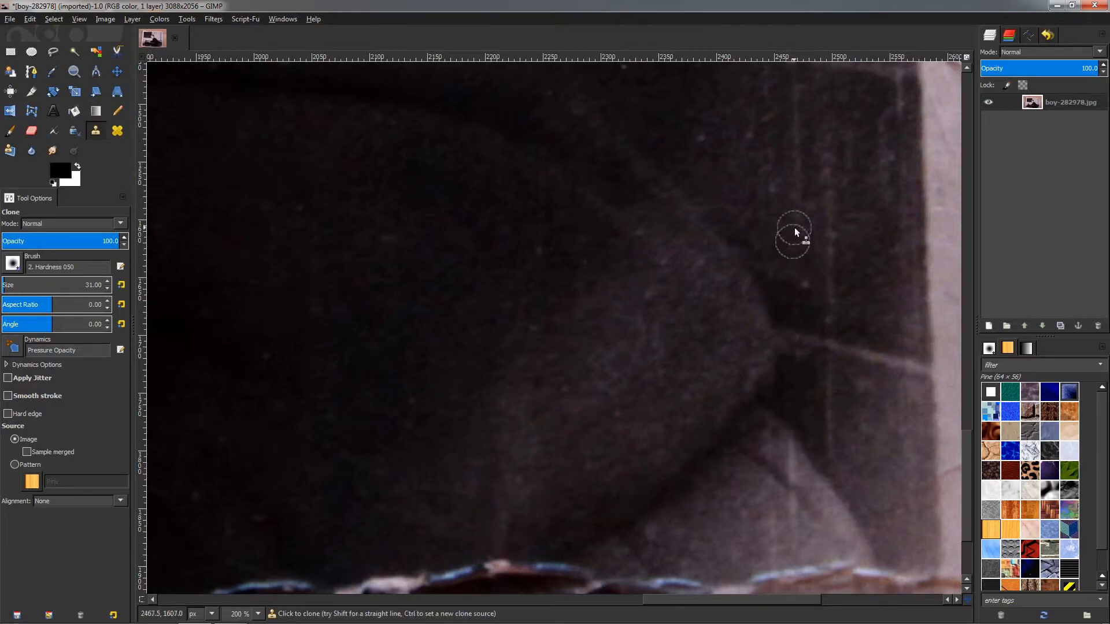
pyautogui.keyDown('ctrl'); pyautogui.click(779, 251); pyautogui.keyUp('ctrl')
pyautogui.scroll(-3, 807, 329)
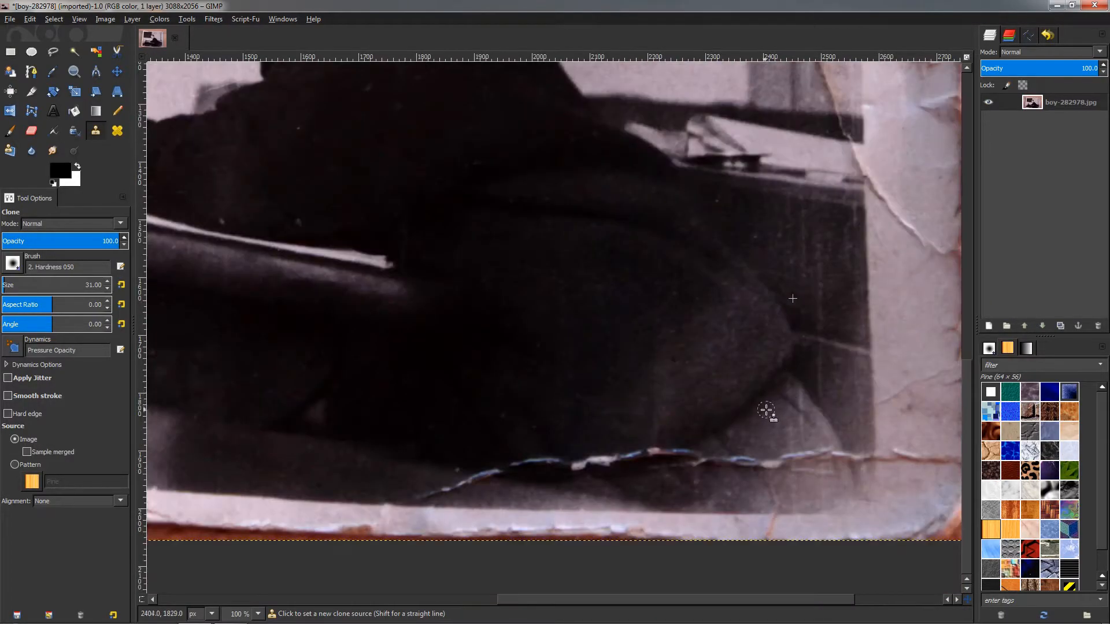
pyautogui.scroll(4, 734, 283)
pyautogui.keyDown('ctrl'); pyautogui.click(732, 263); pyautogui.keyUp('ctrl')
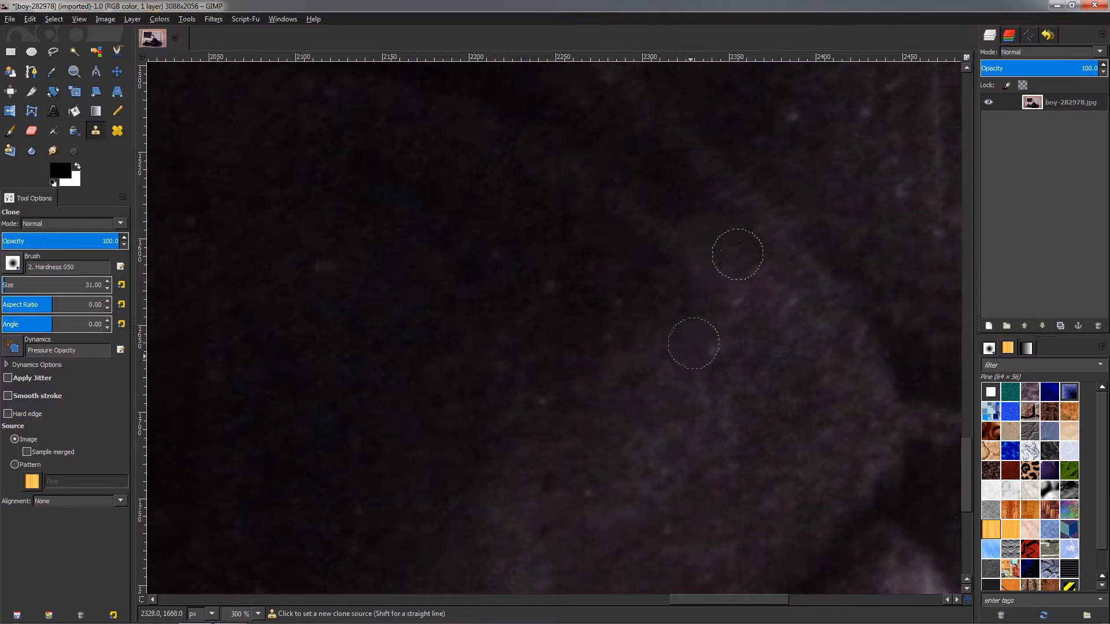
pyautogui.scroll(-5, 696, 347)
pyautogui.scroll(-1, 718, 398)
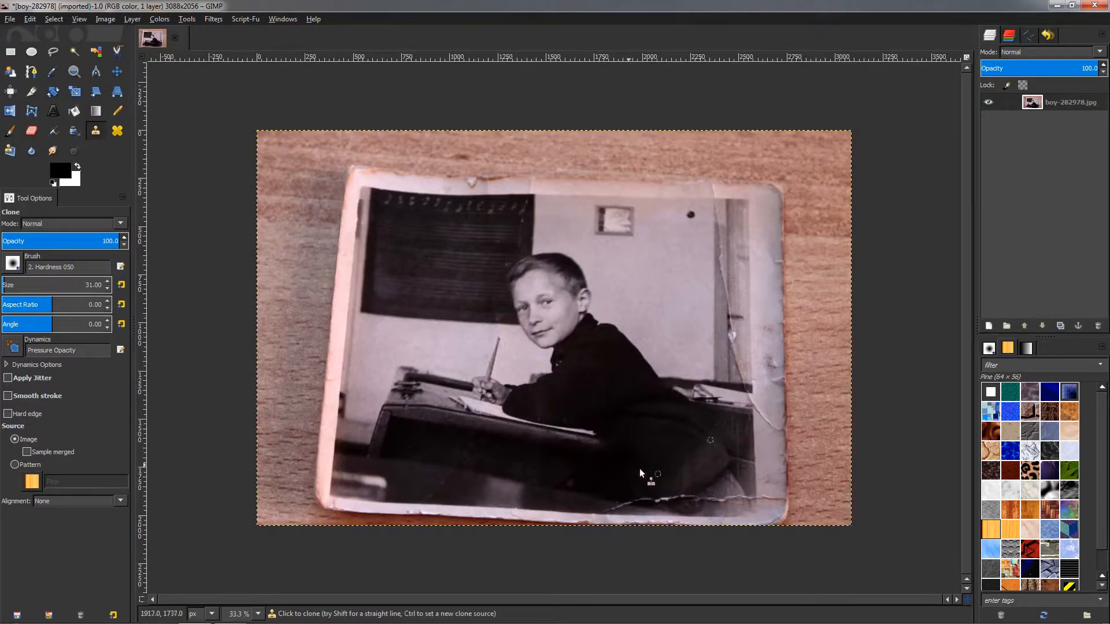
# Clone out the two pale specks on the boy's dark sleeve just above the edge of the white paper.
pyautogui.scroll(6, 586, 486)
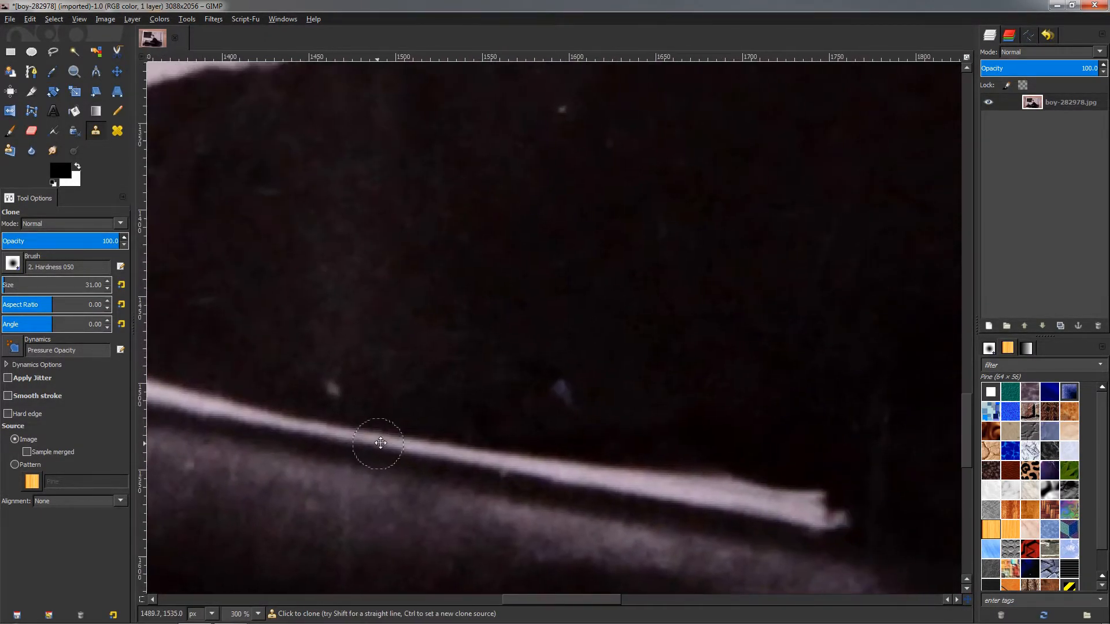
pyautogui.keyDown('ctrl'); pyautogui.click(582, 431); pyautogui.keyUp('ctrl')
pyautogui.click(570, 396)
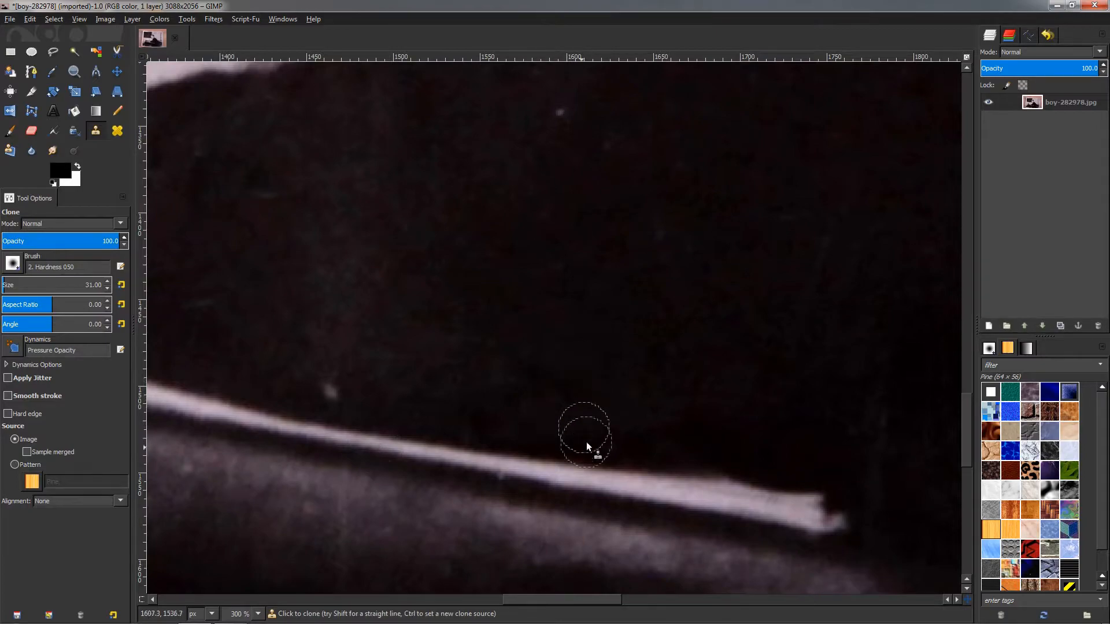
pyautogui.hscroll(-1, 408, 396)
pyautogui.hscroll(-5, 408, 396)
pyautogui.keyDown('ctrl'); pyautogui.click(580, 374); pyautogui.keyUp('ctrl')
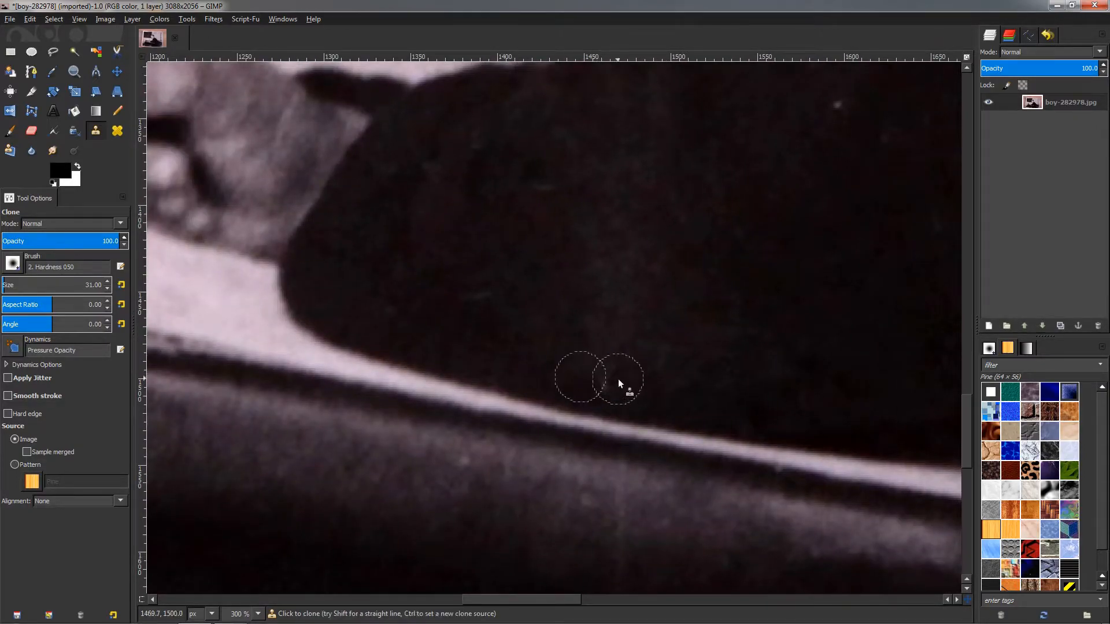
pyautogui.scroll(-6, 738, 398)
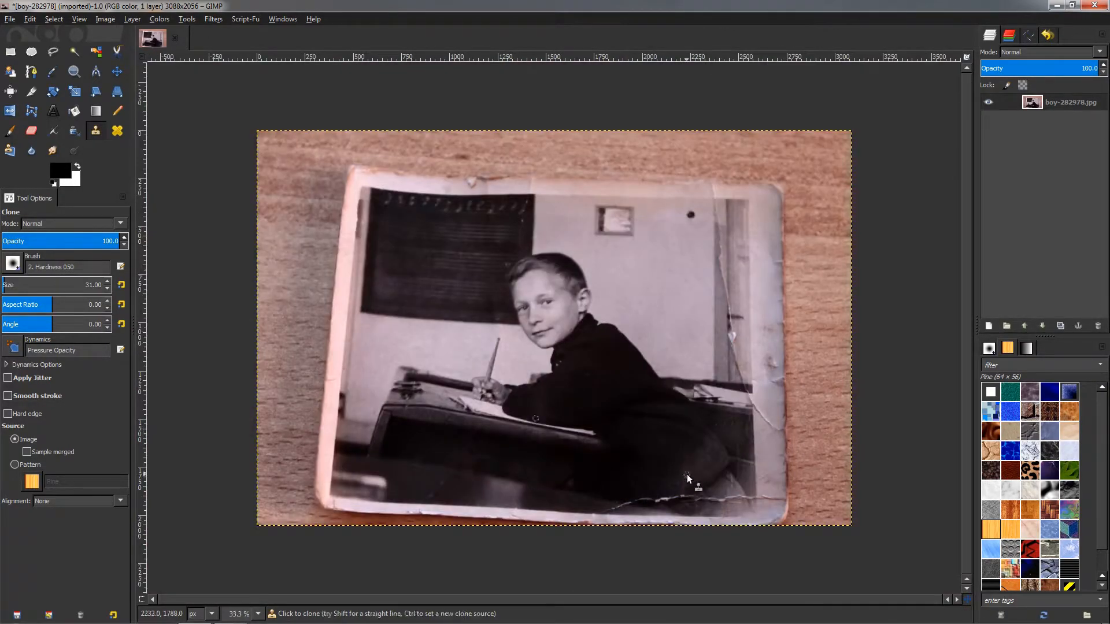
# Clone out the faint spot in the dark foreground above the photo's bottom border, and undo the stray white stroke.
pyautogui.scroll(5, 661, 453)
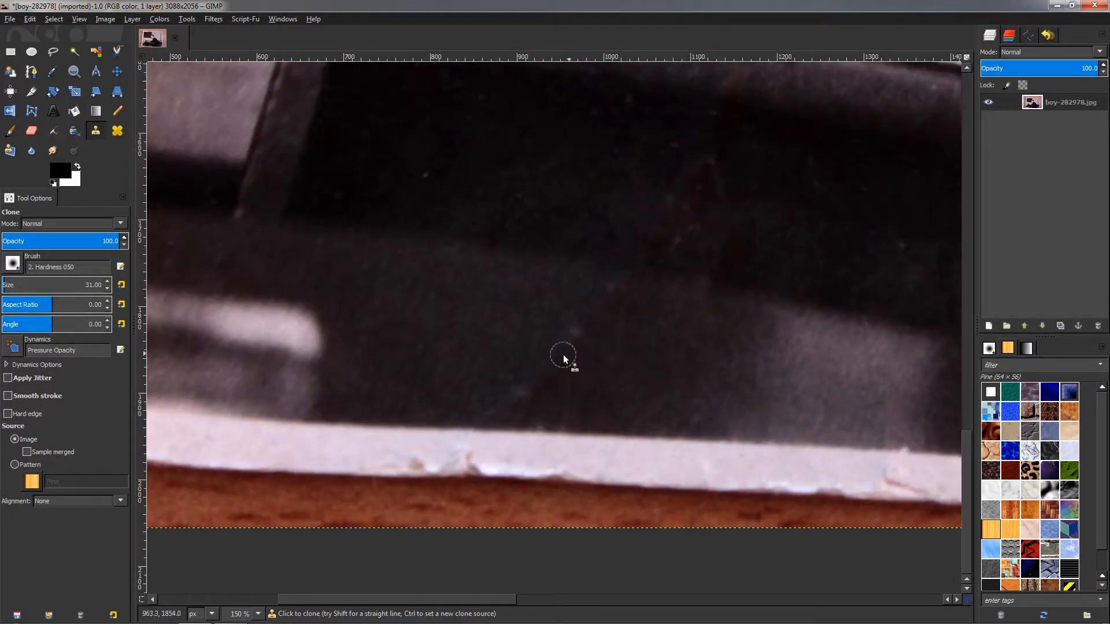
pyautogui.keyDown('ctrl'); pyautogui.click(629, 315); pyautogui.keyUp('ctrl')
pyautogui.moveTo(516, 404); pyautogui.dragTo(486, 415)
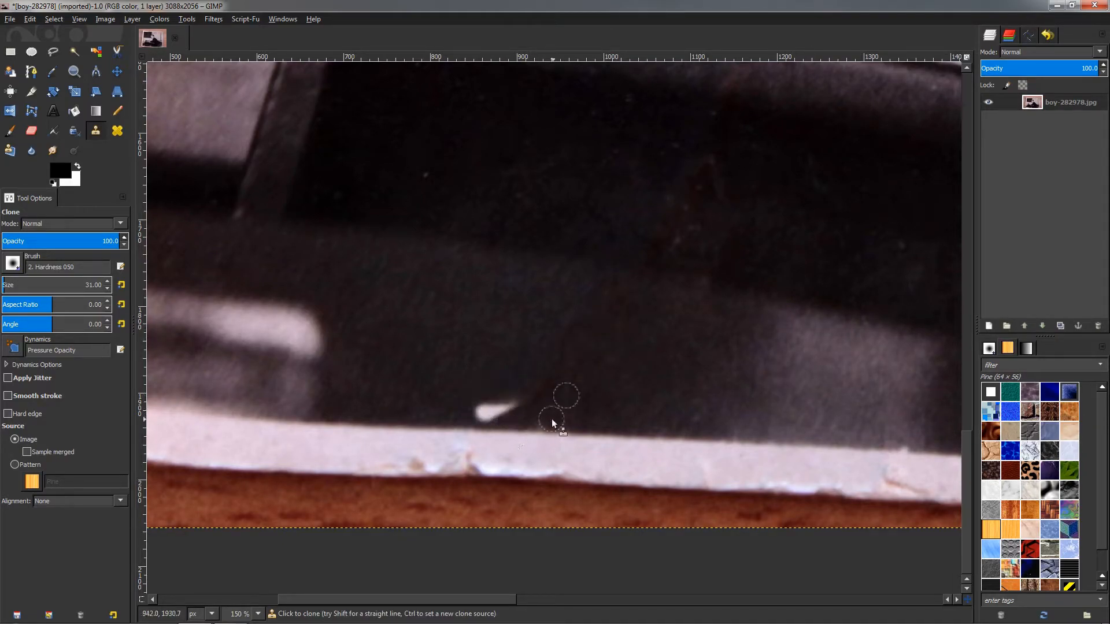
pyautogui.hotkey('ctrl', 'z')
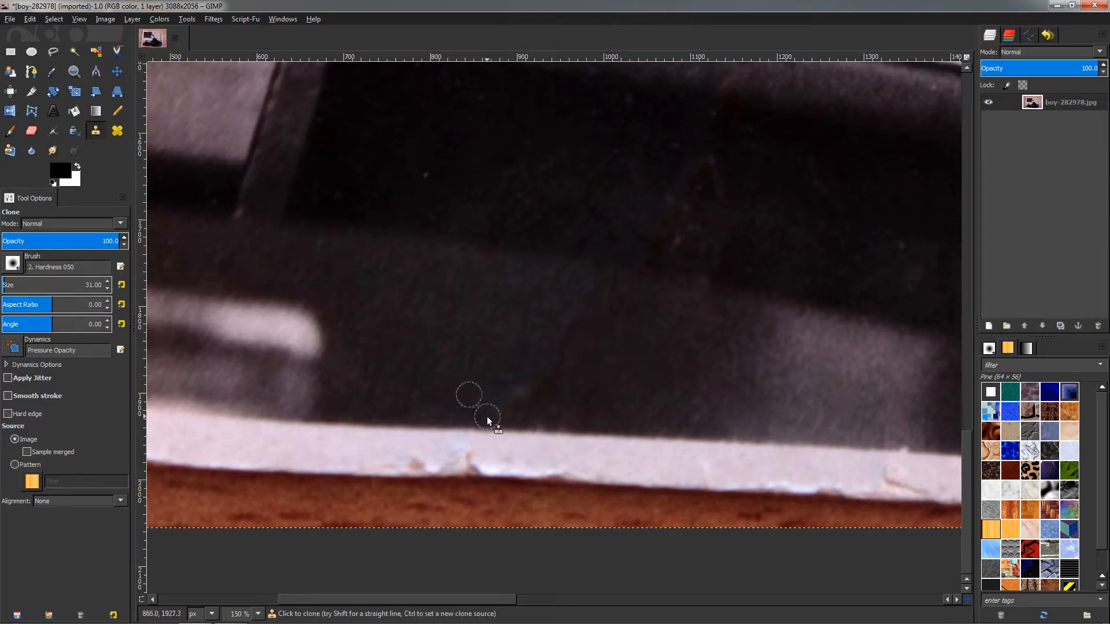
pyautogui.scroll(-3, 650, 387)
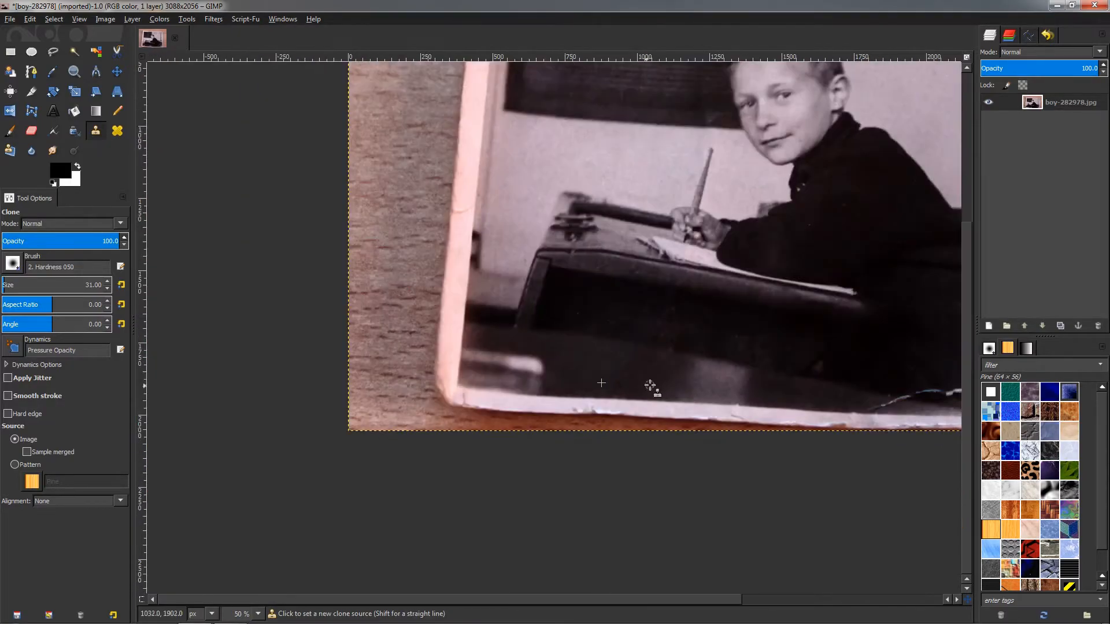
# Clone dark fabric over the light mark on the boy's jacket below his collar.
pyautogui.scroll(-2, 651, 387)
pyautogui.scroll(5, 552, 404)
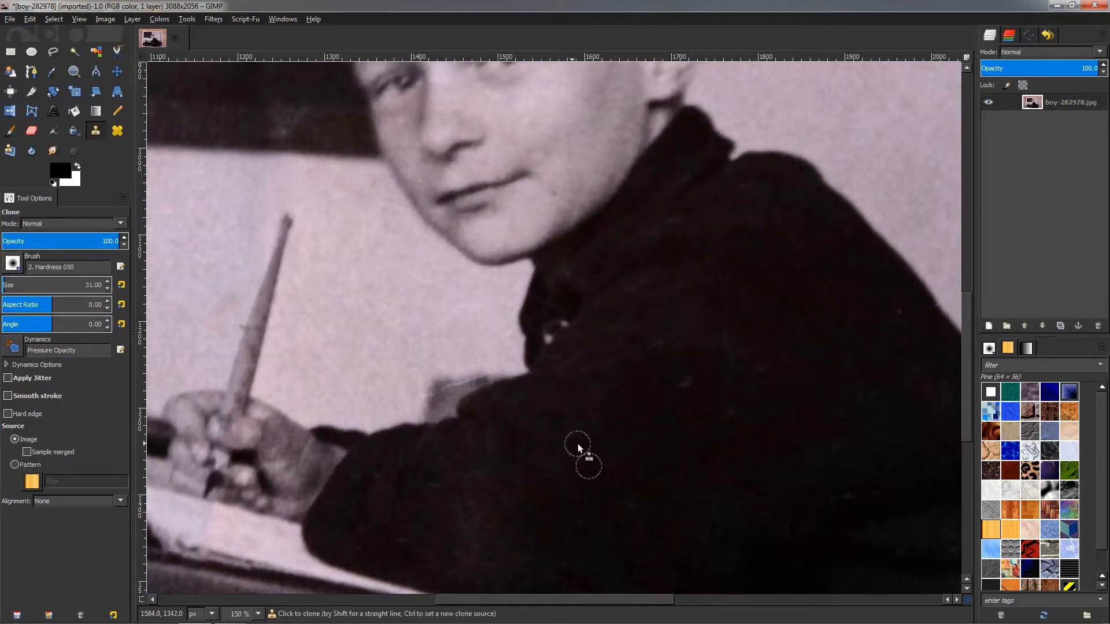
pyautogui.keyDown('ctrl'); pyautogui.click(688, 414); pyautogui.keyUp('ctrl')
pyautogui.scroll(-5, 686, 379)
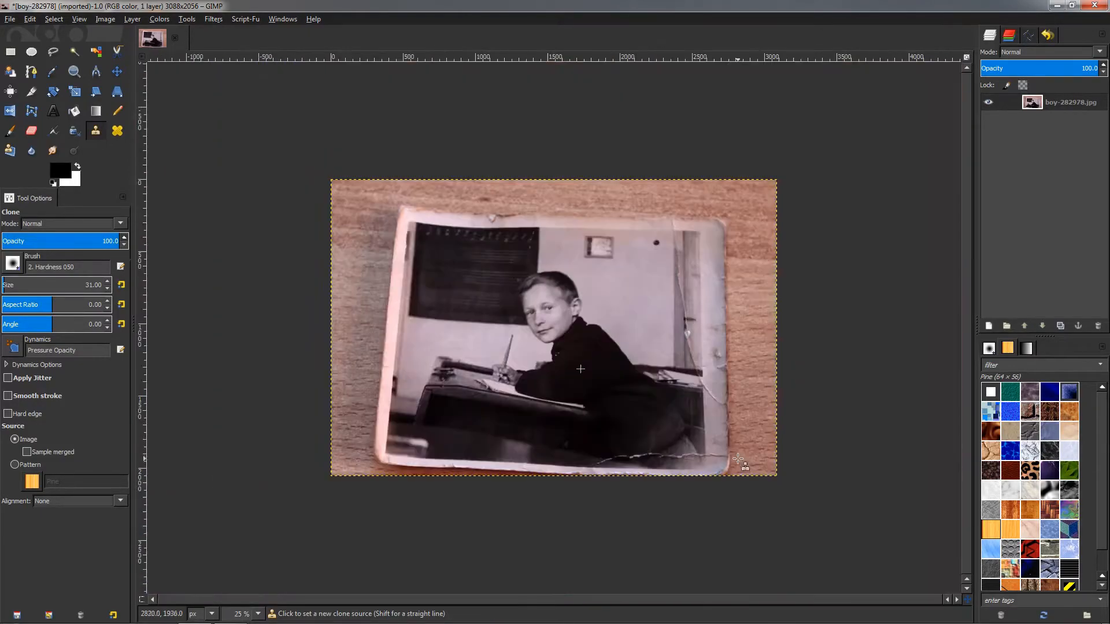
pyautogui.scroll(1, 553, 330)
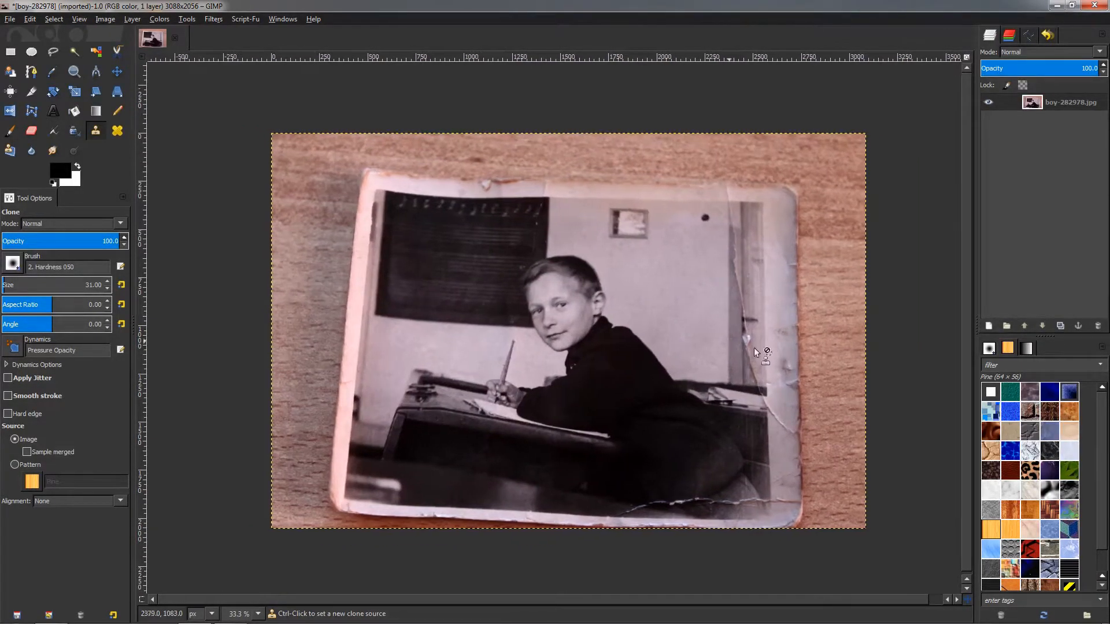
# Outline the thin crack from the upper white border down through the blackboard's right end with a free selection.
pyautogui.click(56, 54)
pyautogui.scroll(1, 540, 185)
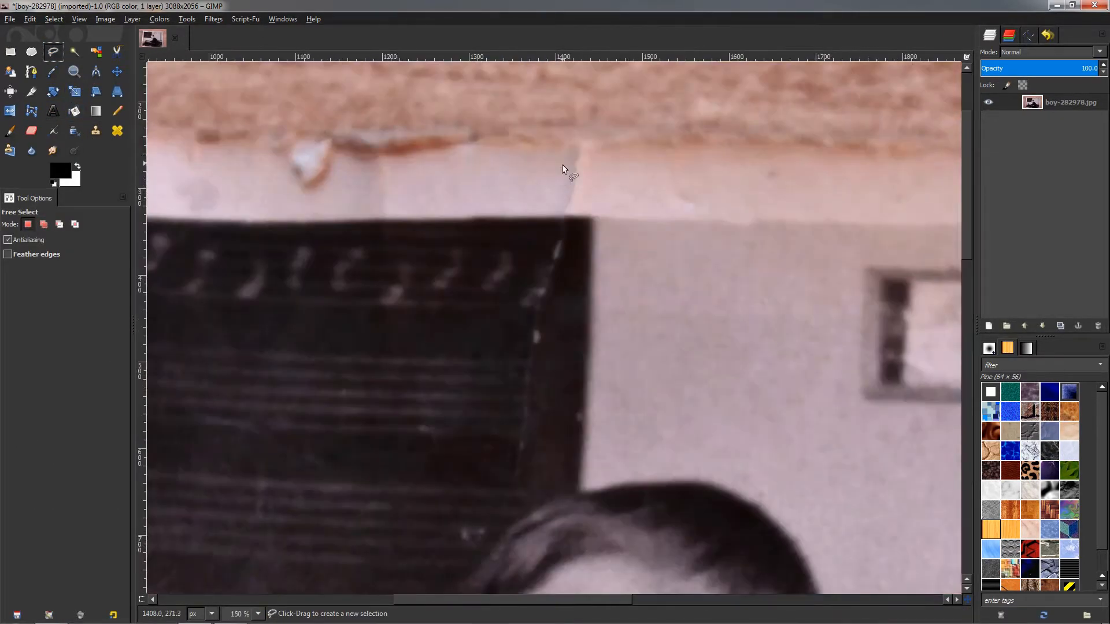
pyautogui.click(572, 146)
pyautogui.moveTo(553, 248); pyautogui.dragTo(527, 323)
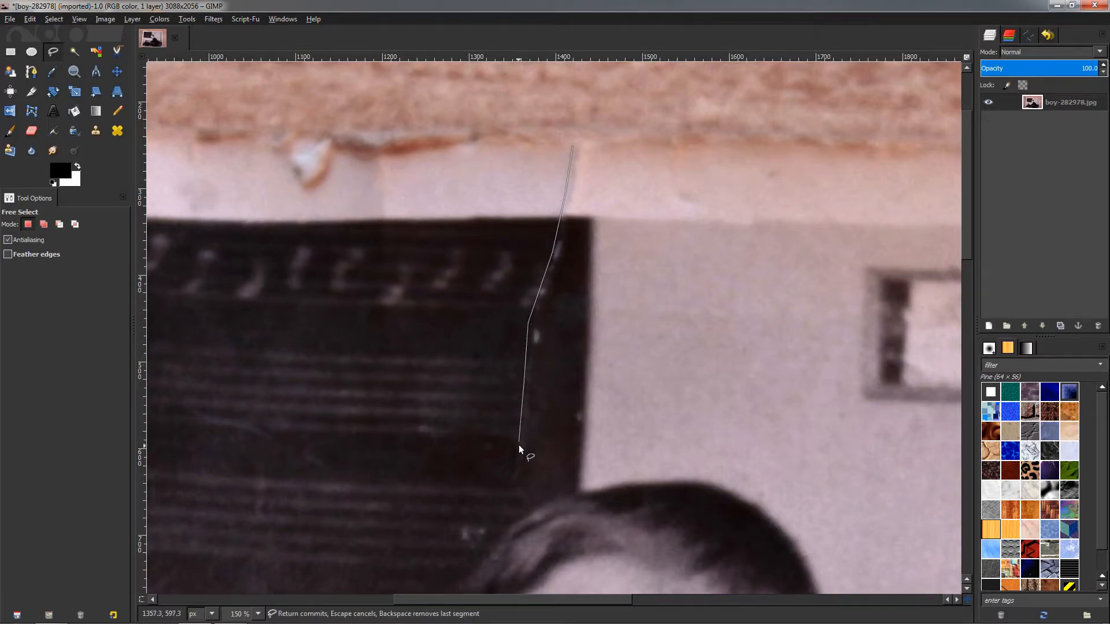
pyautogui.click(509, 476)
pyautogui.click(522, 485)
pyautogui.click(569, 238)
pyautogui.click(591, 138)
pyautogui.click(572, 148)
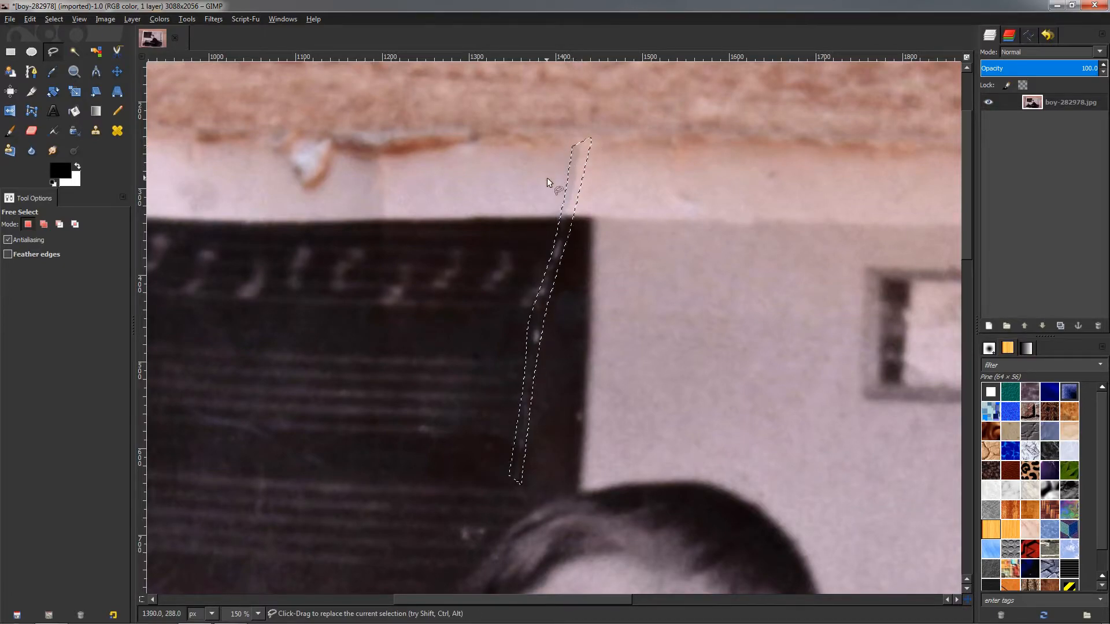
# Try Heal selection on the outlined crack with a context sampling width of 20 pixels, and undo it.
pyautogui.click(213, 19)
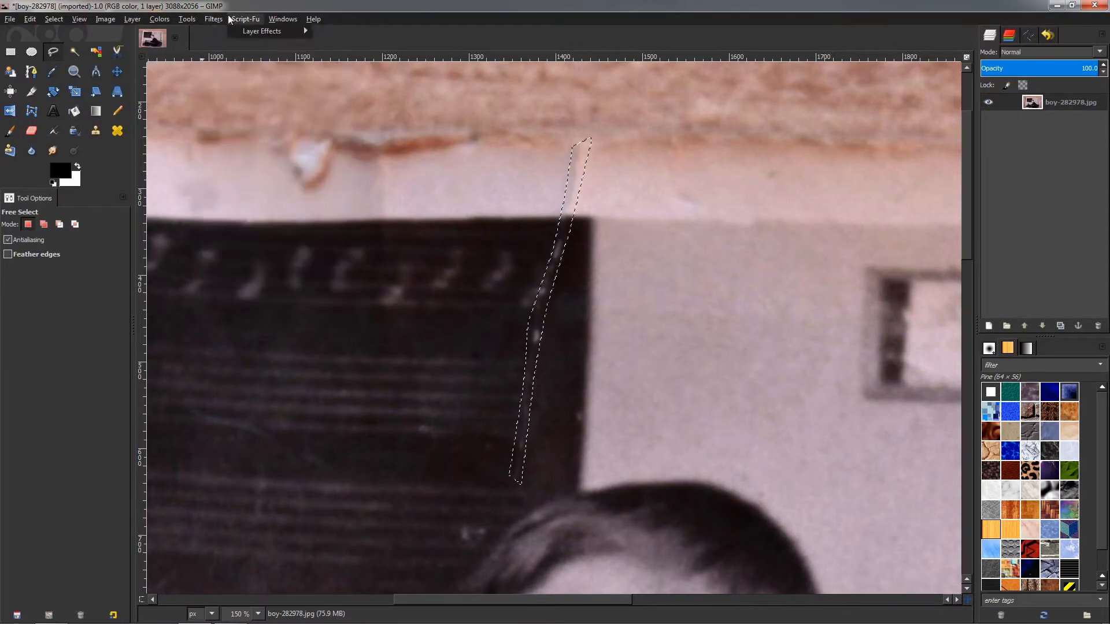
pyautogui.click(241, 19)
pyautogui.click(202, 18)
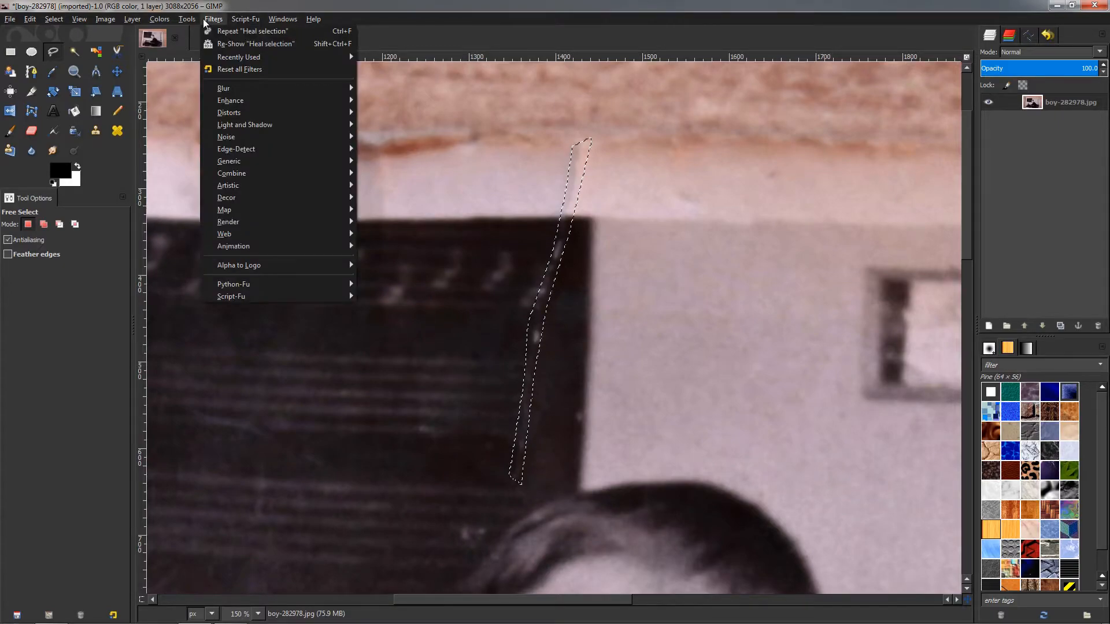
pyautogui.click(233, 41)
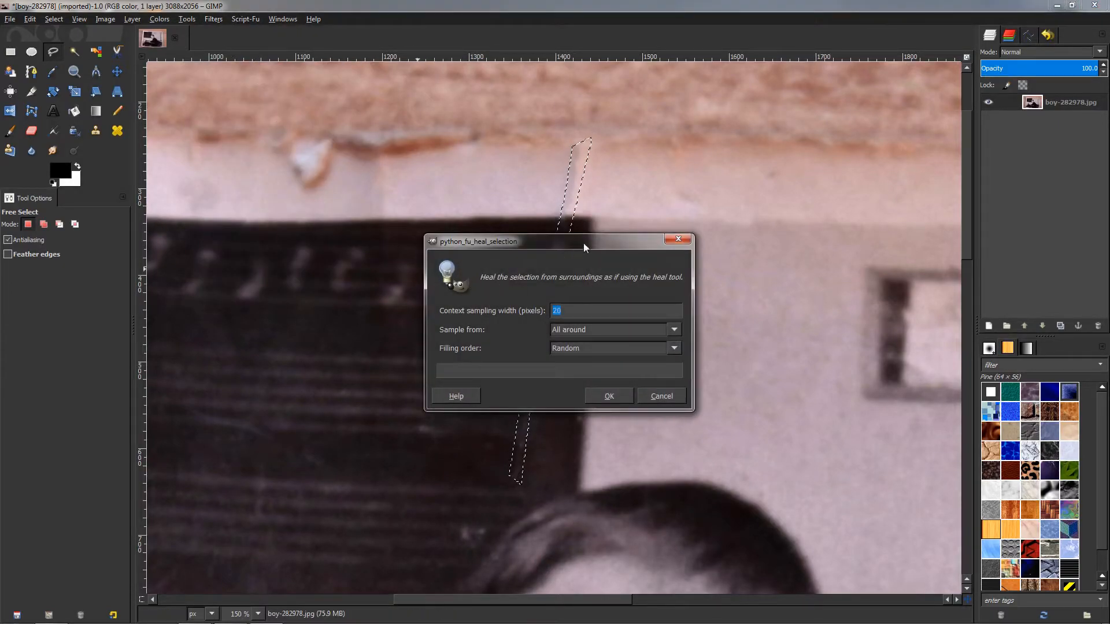
pyautogui.moveTo(584, 244); pyautogui.dragTo(272, 230)
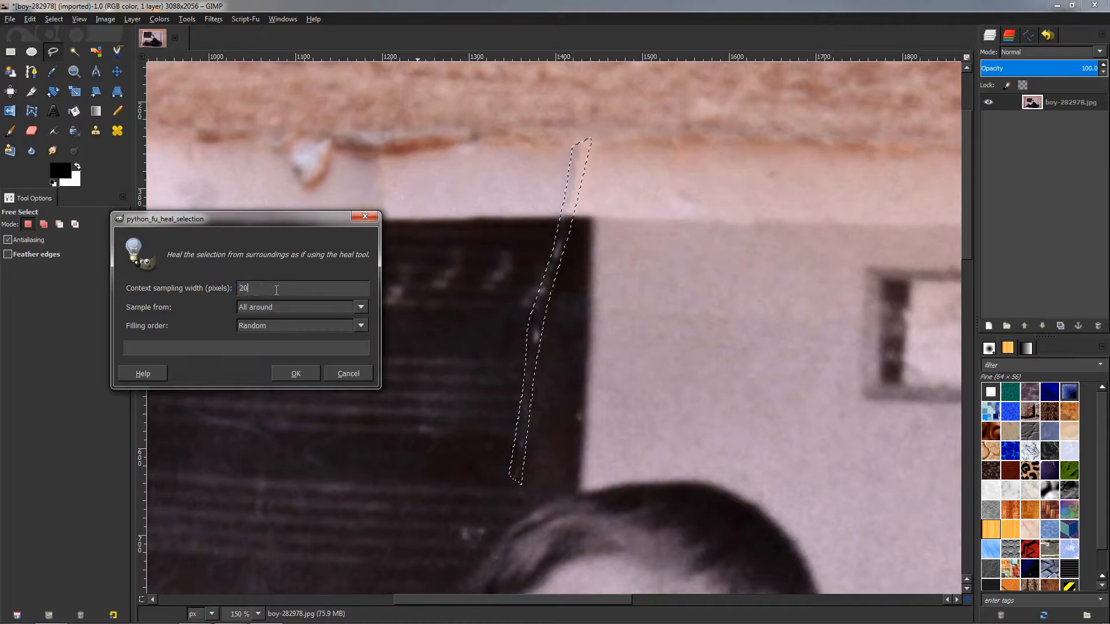
pyautogui.click(296, 373)
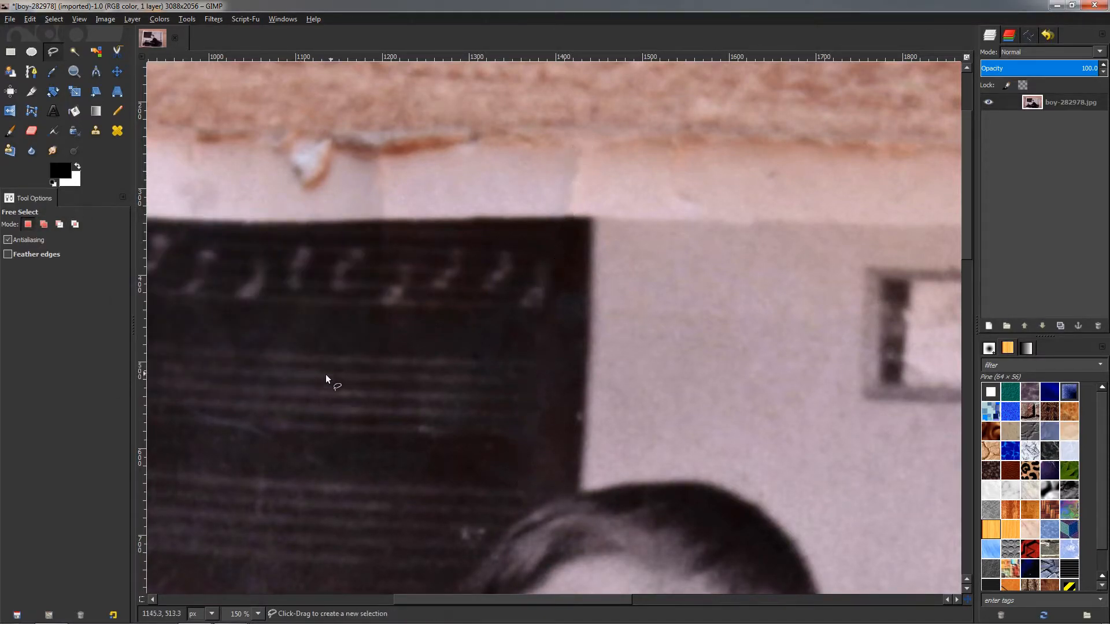
pyautogui.scroll(-1, 398, 356)
pyautogui.scroll(-1, 404, 357)
pyautogui.scroll(2, 409, 364)
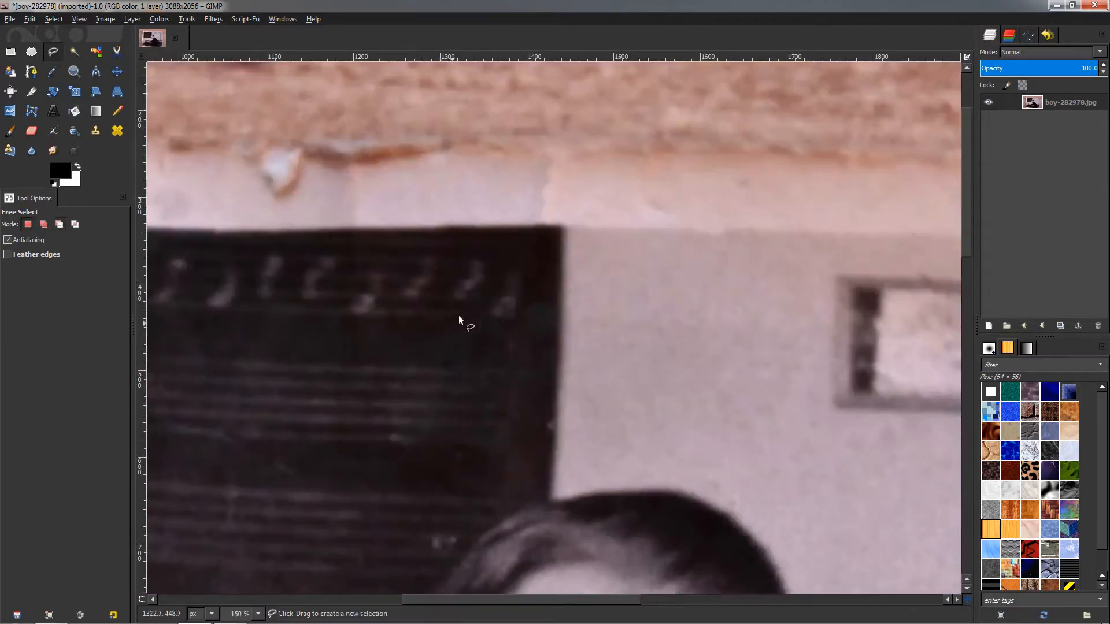
pyautogui.hotkey('ctrl', 'z')
pyautogui.hotkey('ctrl', 'z')
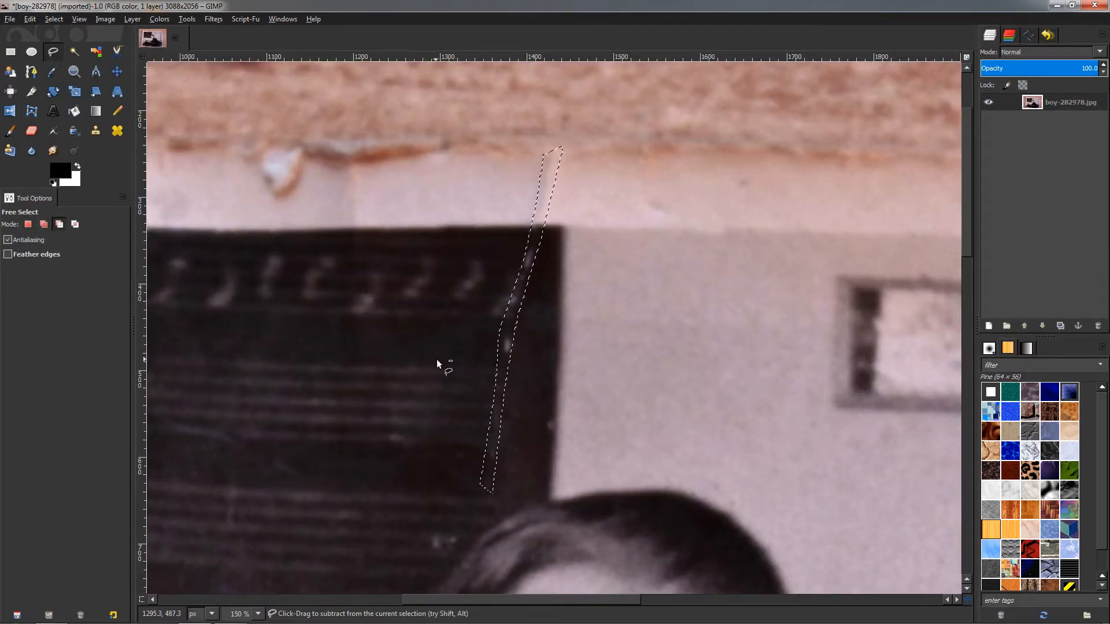
# Apply Heal selection to the outlined blackboard crack with a context sampling width of 50 pixels.
pyautogui.click(217, 20)
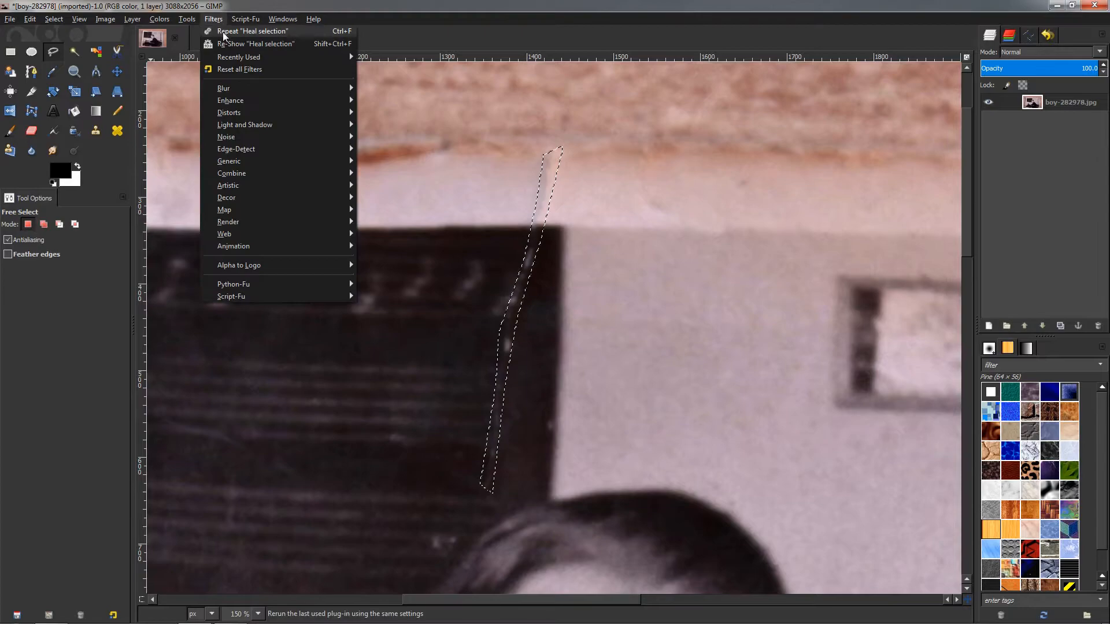
pyautogui.click(227, 43)
pyautogui.write('50')
pyautogui.press('Return')
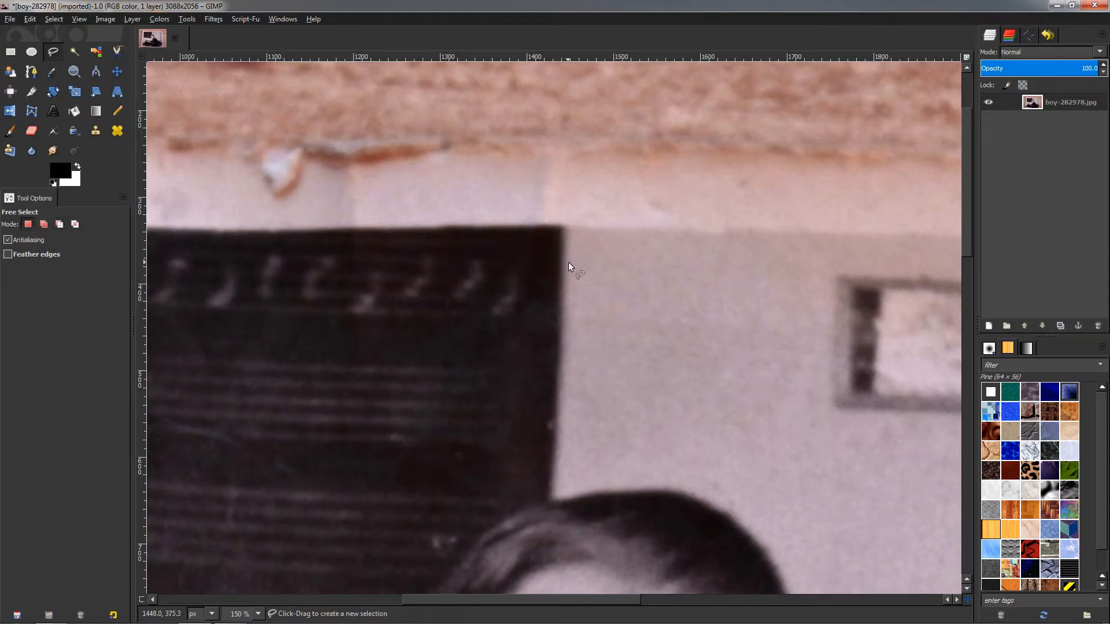
pyautogui.scroll(-3, 572, 405)
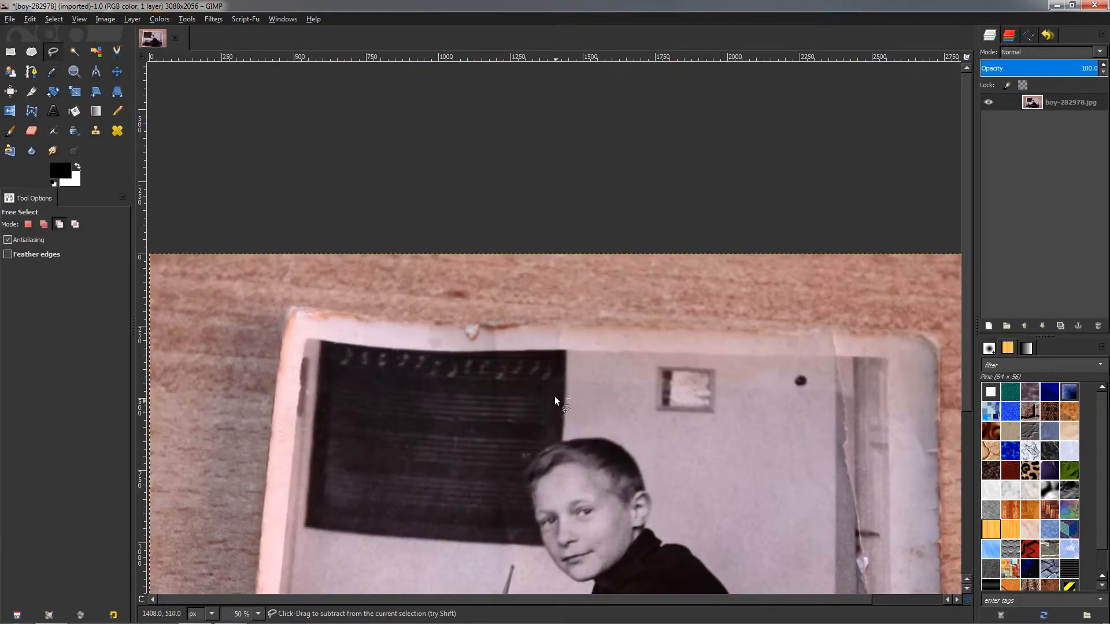
# Clone clean white border over the leftover seam above the blackboard's upper right corner at full opacity.
pyautogui.scroll(3, 554, 396)
pyautogui.scroll(1, 562, 229)
pyautogui.press('c')
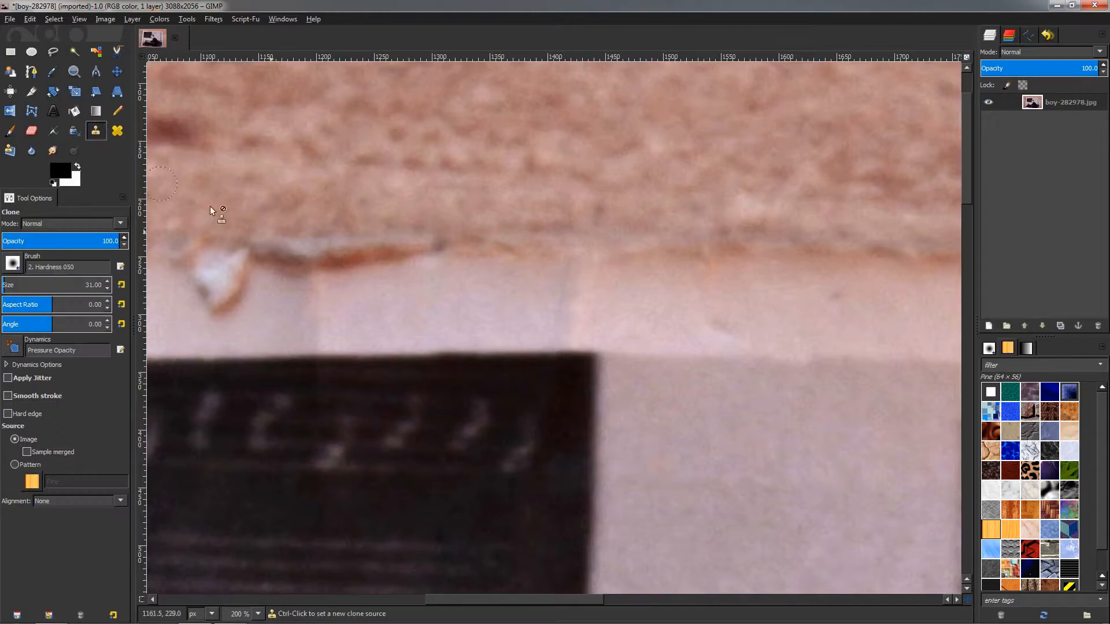
pyautogui.keyDown('ctrl'); pyautogui.click(534, 328); pyautogui.keyUp('ctrl')
pyautogui.hotkey('ctrl', 'z')
pyautogui.keyDown('ctrl'); pyautogui.click(614, 323); pyautogui.keyUp('ctrl')
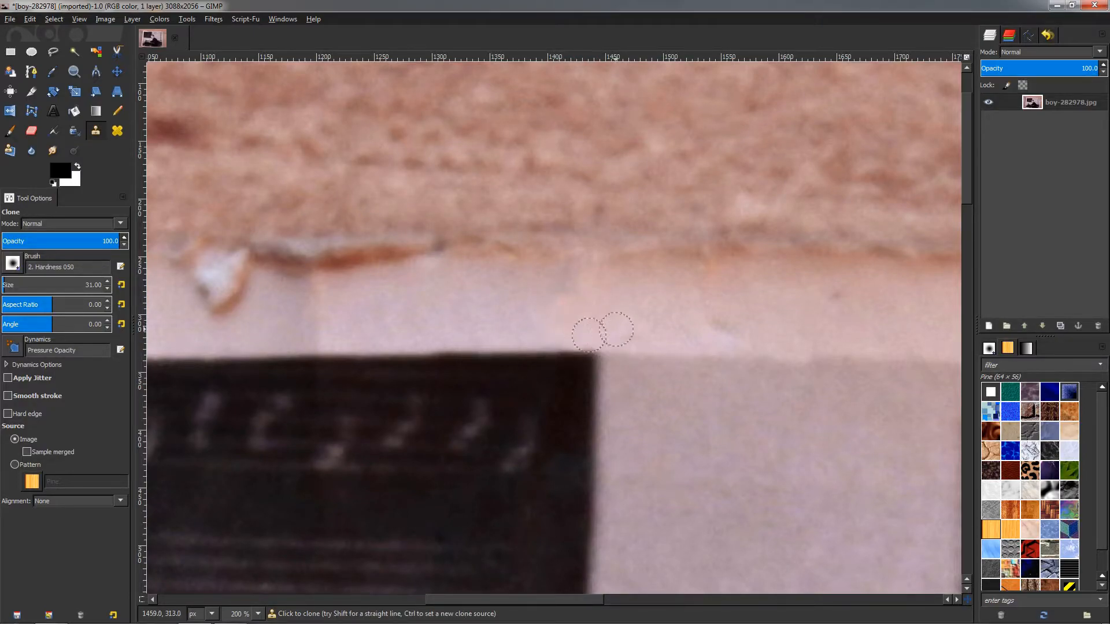
pyautogui.press('1')
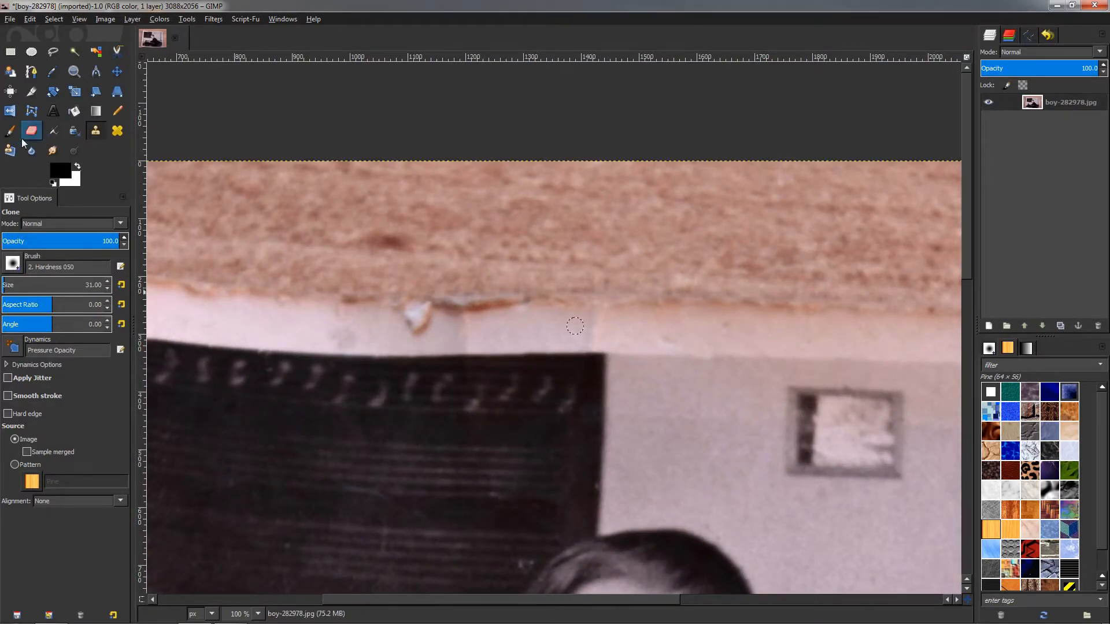
# Lower the Clone opacity to 43.1 and blend nearby border tones over the seam above the blackboard's right corner.
pyautogui.click(52, 240)
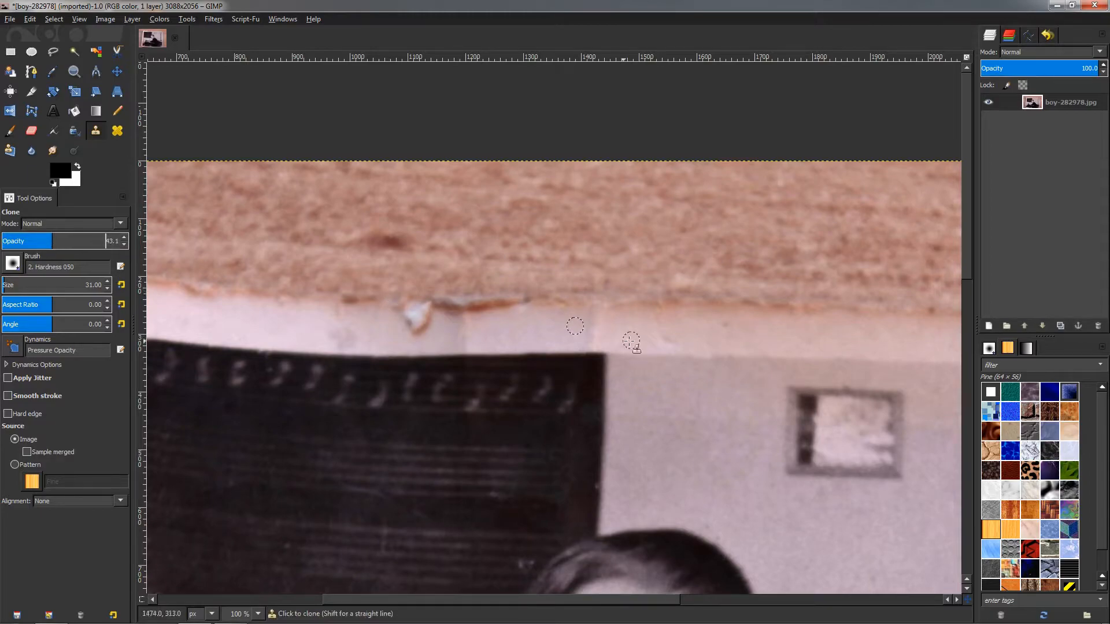
pyautogui.keyDown('ctrl'); pyautogui.click(613, 347); pyautogui.keyUp('ctrl')
pyautogui.moveTo(597, 345)
pyautogui.mouseDown()
pyautogui.moveTo(552, 342)
pyautogui.moveTo(593, 328)
pyautogui.moveTo(587, 345)
pyautogui.moveTo(550, 337)
pyautogui.moveTo(592, 318)
pyautogui.moveTo(553, 332)
pyautogui.moveTo(586, 334)
pyautogui.moveTo(587, 344)
pyautogui.moveTo(573, 328)
pyautogui.moveTo(589, 317)
pyautogui.moveTo(571, 347)
pyautogui.moveTo(602, 324)
pyautogui.mouseUp()
pyautogui.keyDown('ctrl'); pyautogui.click(555, 342); pyautogui.keyUp('ctrl')
pyautogui.hotkey('ctrl', 'z')
pyautogui.keyDown('ctrl'); pyautogui.click(561, 331); pyautogui.keyUp('ctrl')
pyautogui.keyDown('ctrl'); pyautogui.click(557, 326); pyautogui.keyUp('ctrl')
pyautogui.keyDown('ctrl'); pyautogui.click(571, 327); pyautogui.keyUp('ctrl')
pyautogui.keyDown('ctrl'); pyautogui.click(582, 331); pyautogui.keyUp('ctrl')
pyautogui.keyDown('ctrl'); pyautogui.click(576, 322); pyautogui.keyUp('ctrl')
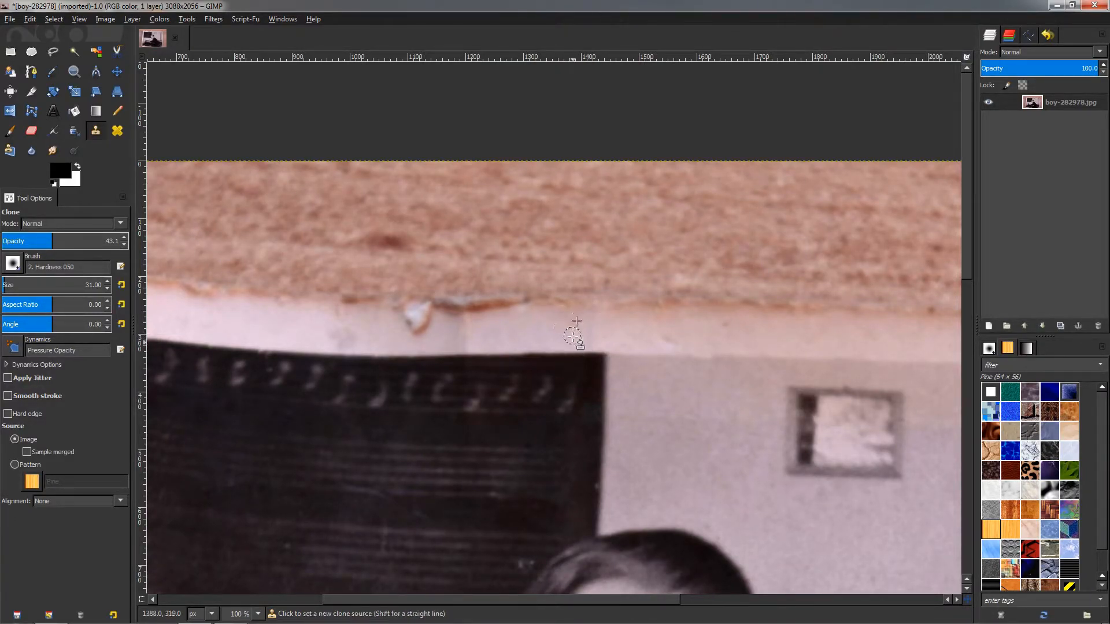
# Even out the white border just right of the blackboard's upper corner with more clone strokes.
pyautogui.scroll(-3, 575, 330)
pyautogui.scroll(1, 617, 248)
pyautogui.scroll(2, 612, 253)
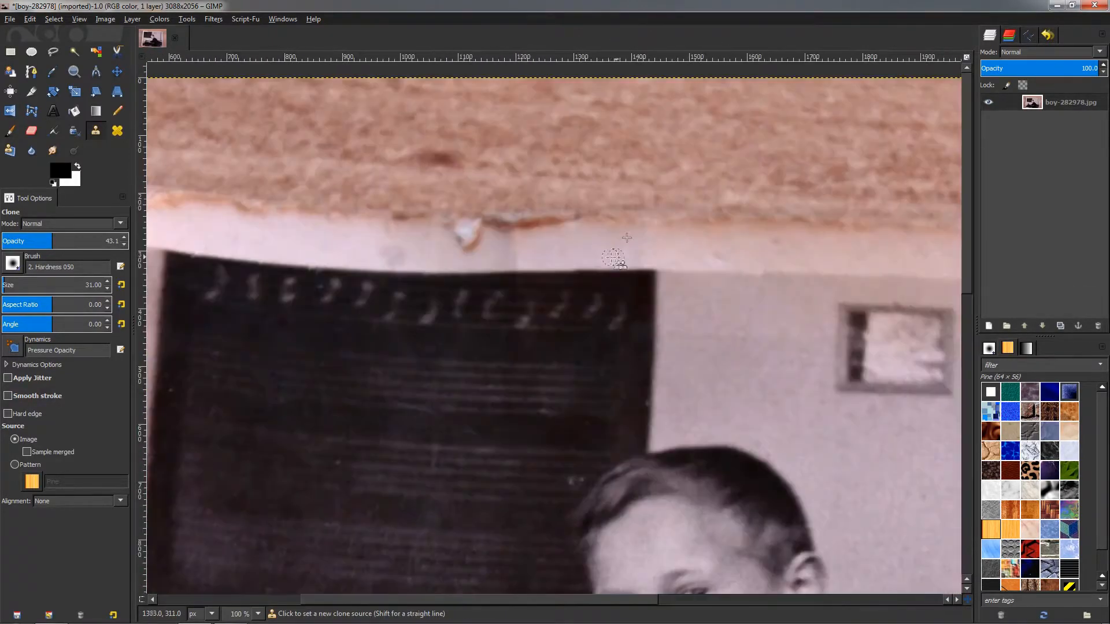
pyautogui.keyDown('ctrl'); pyautogui.click(615, 247); pyautogui.keyUp('ctrl')
pyautogui.moveTo(641, 233); pyautogui.dragTo(648, 240)
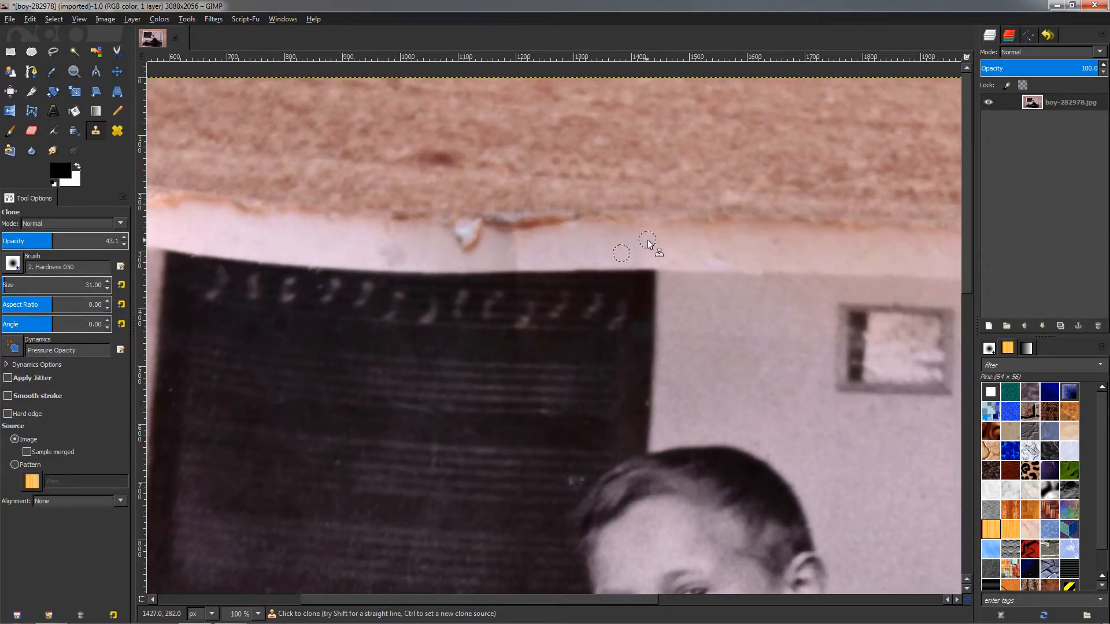
pyautogui.keyDown('ctrl'); pyautogui.click(690, 255); pyautogui.keyUp('ctrl')
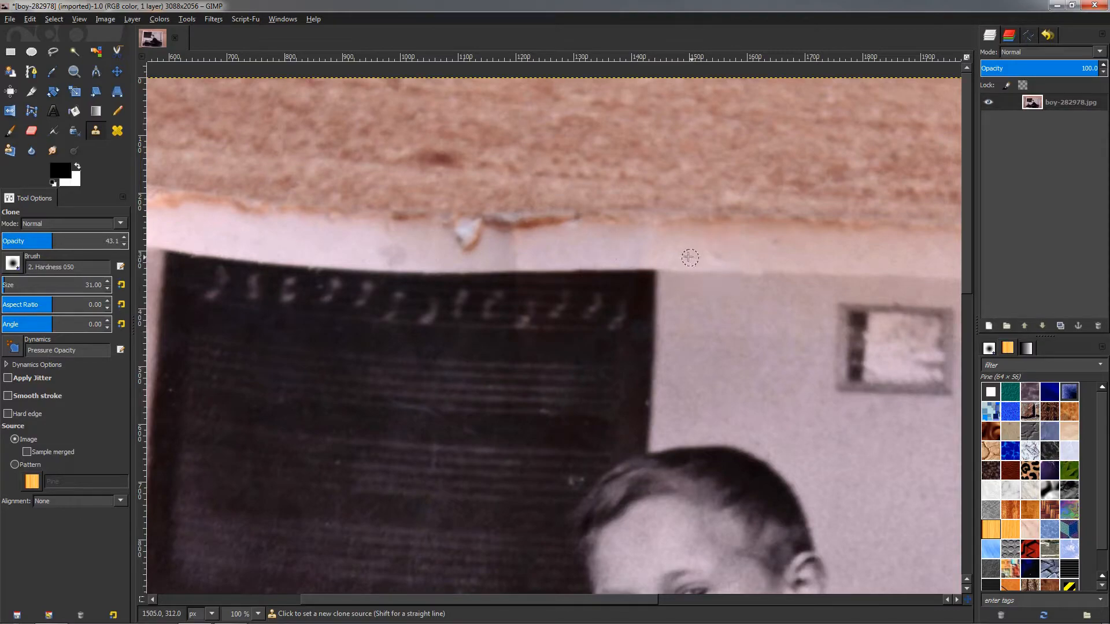
pyautogui.keyDown('ctrl'); pyautogui.click(759, 245); pyautogui.keyUp('ctrl')
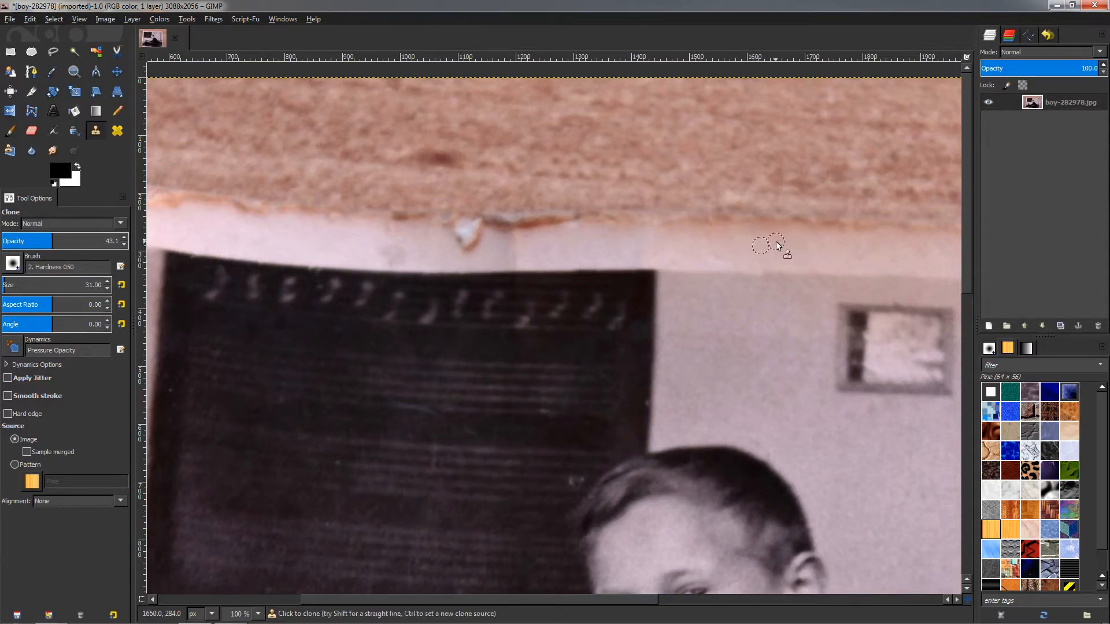
pyautogui.keyDown('ctrl'); pyautogui.click(732, 248); pyautogui.keyUp('ctrl')
pyautogui.moveTo(709, 249); pyautogui.dragTo(719, 250)
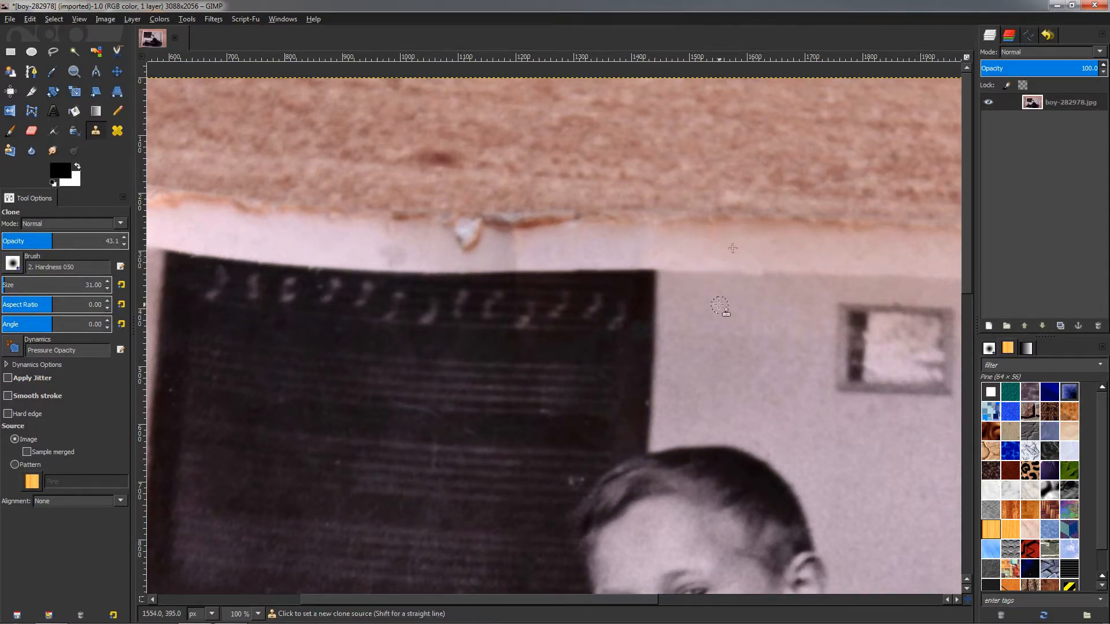
# Clone clean border over the faint blemishes above the small framed picture and towards the dark wall knob.
pyautogui.keyDown('ctrl'); pyautogui.scroll(-2, 727, 312); pyautogui.keyUp('ctrl')
pyautogui.keyDown('ctrl'); pyautogui.scroll(2, 752, 315); pyautogui.keyUp('ctrl')
pyautogui.keyDown('ctrl'); pyautogui.scroll(3, 759, 306); pyautogui.keyUp('ctrl')
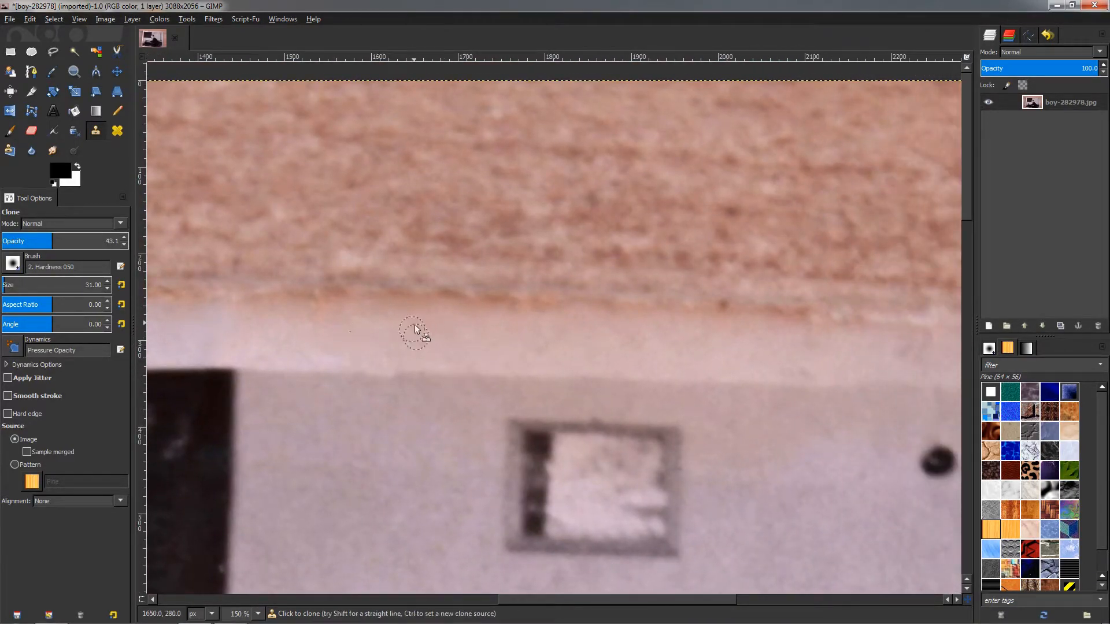
pyautogui.keyDown('ctrl'); pyautogui.click(592, 348); pyautogui.keyUp('ctrl')
pyautogui.hscroll(5, 589, 359)
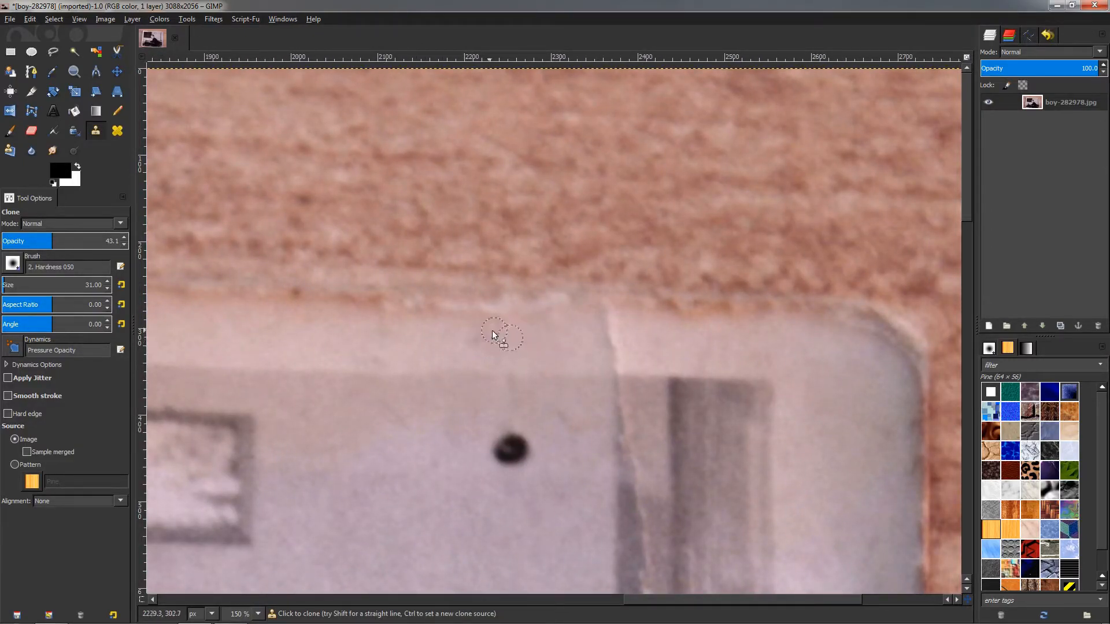
pyautogui.keyDown('ctrl'); pyautogui.click(425, 344); pyautogui.keyUp('ctrl')
# Clone adjacent border paper over the crack in the white border above the door frame.
pyautogui.keyDown('ctrl'); pyautogui.click(577, 329); pyautogui.keyUp('ctrl')
pyautogui.keyDown('ctrl'); pyautogui.click(584, 351); pyautogui.keyUp('ctrl')
pyautogui.keyDown('ctrl'); pyautogui.click(650, 357); pyautogui.keyUp('ctrl')
pyautogui.keyDown('ctrl'); pyautogui.click(643, 337); pyautogui.keyUp('ctrl')
pyautogui.keyDown('ctrl'); pyautogui.click(589, 351); pyautogui.keyUp('ctrl')
pyautogui.keyDown('ctrl'); pyautogui.click(545, 338); pyautogui.keyUp('ctrl')
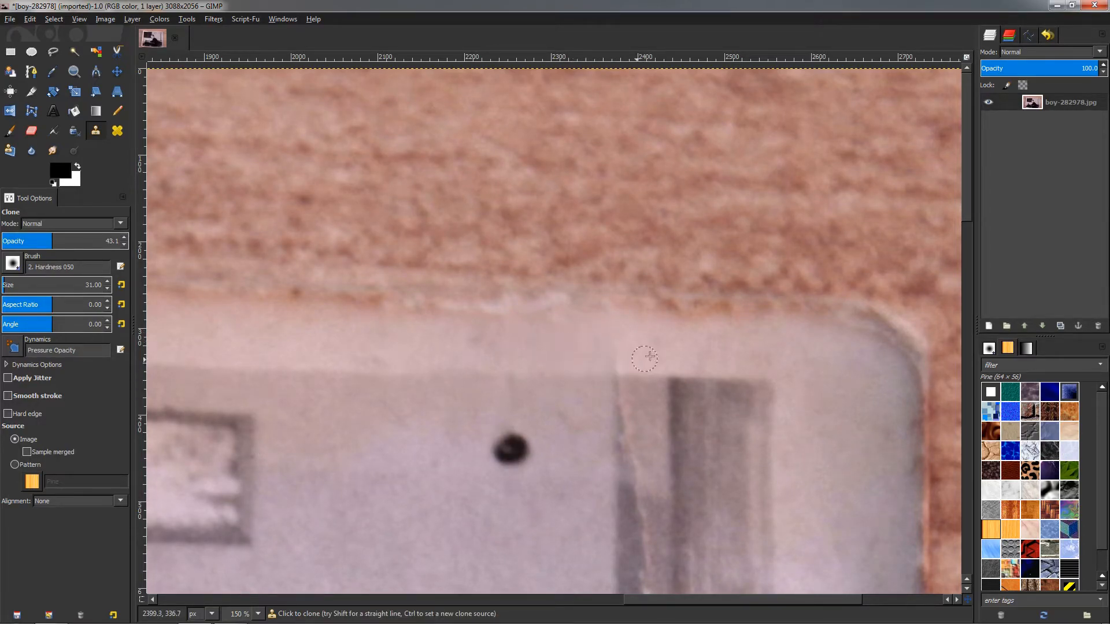
pyautogui.keyDown('ctrl'); pyautogui.click(595, 362); pyautogui.keyUp('ctrl')
pyautogui.keyDown('ctrl'); pyautogui.click(637, 357); pyautogui.keyUp('ctrl')
pyautogui.moveTo(616, 362); pyautogui.dragTo(601, 362)
# Examine the retouched upper border and the remaining crack along the door frame.
pyautogui.scroll(-1, 581, 380)
pyautogui.scroll(2, 653, 414)
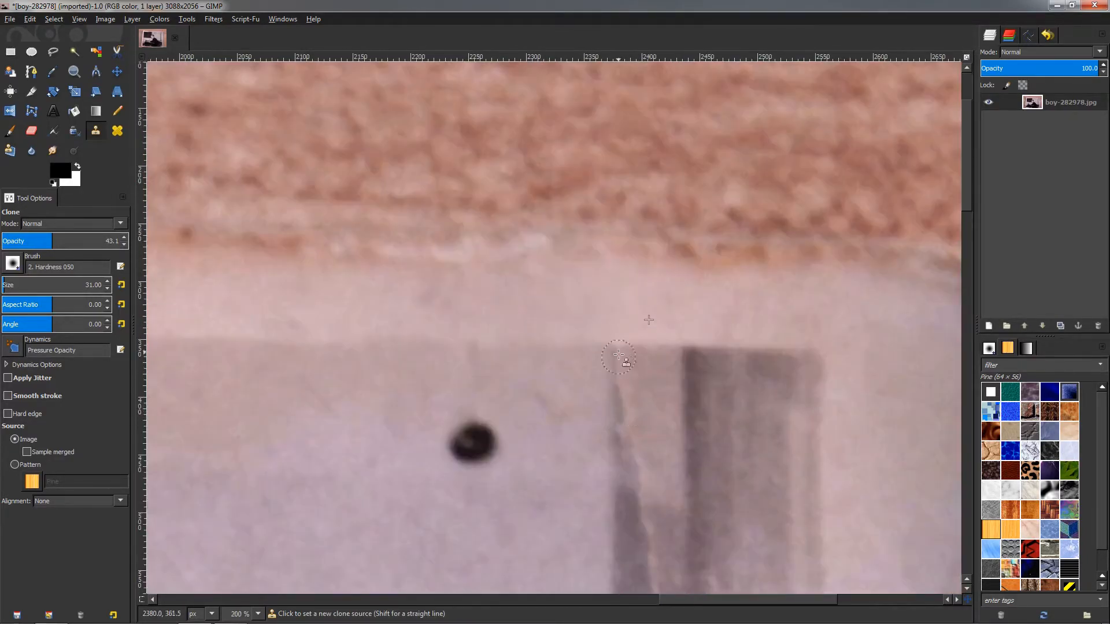
pyautogui.scroll(-4, 706, 342)
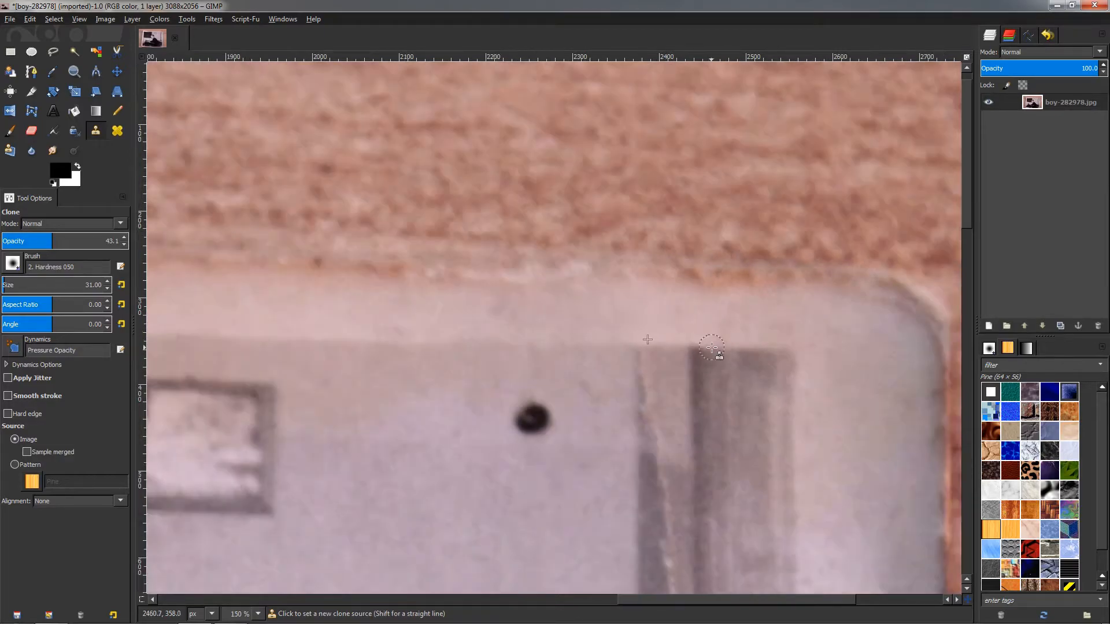
pyautogui.scroll(-1, 696, 392)
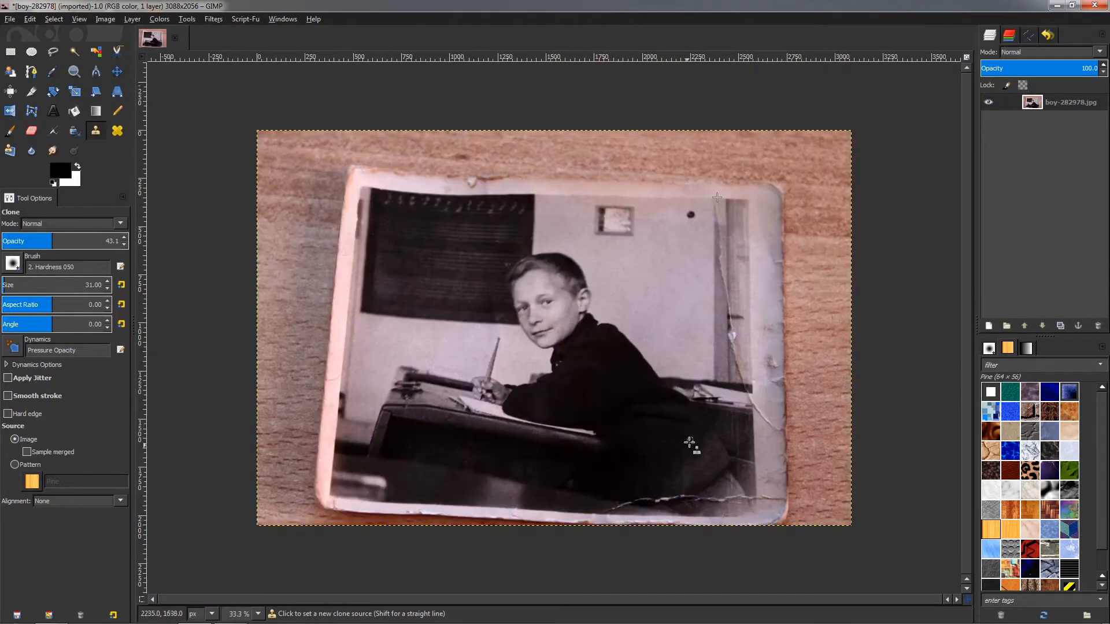
pyautogui.scroll(1, 722, 341)
pyautogui.scroll(-1, 763, 356)
pyautogui.scroll(2, 736, 335)
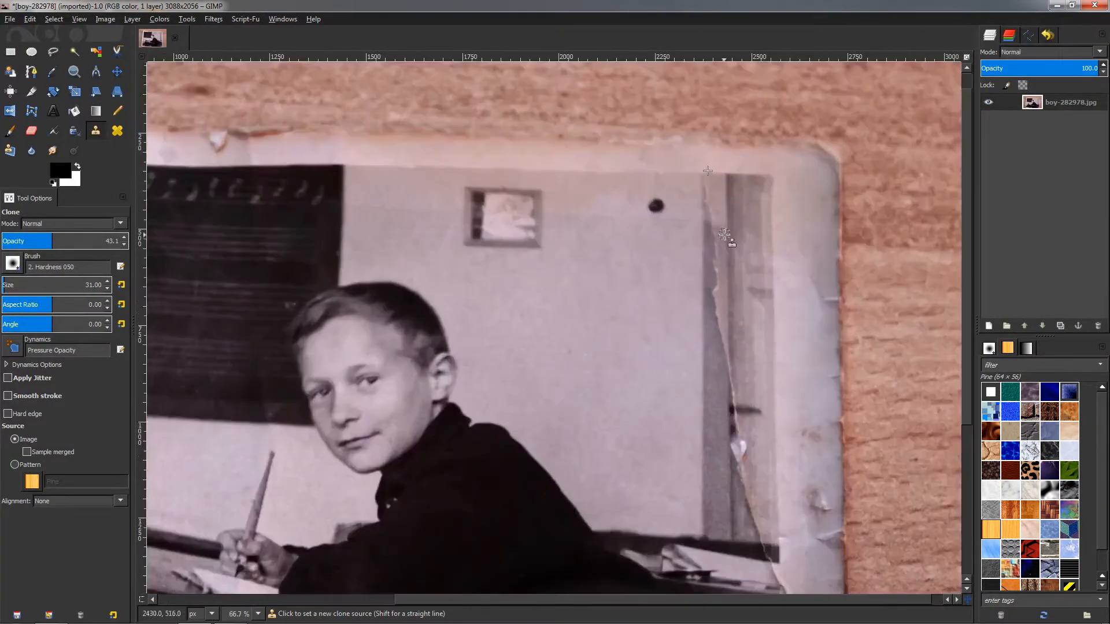
# Outline the crack along the door frame from the upper border down to the torn white chip with a free selection.
pyautogui.click(52, 58)
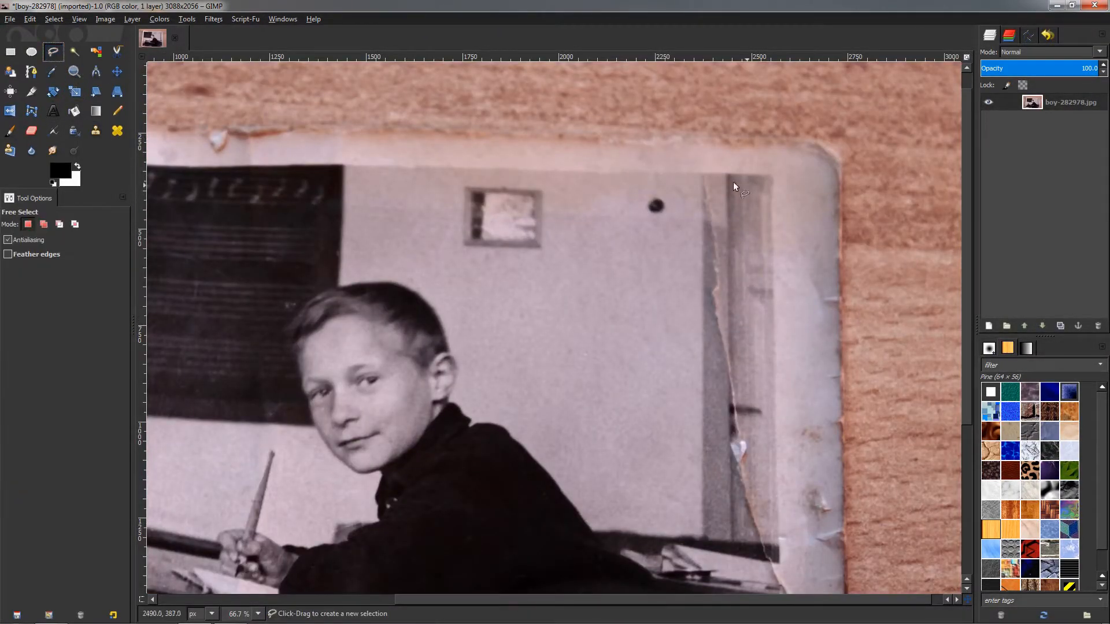
pyautogui.scroll(2, 732, 168)
pyautogui.click(641, 175)
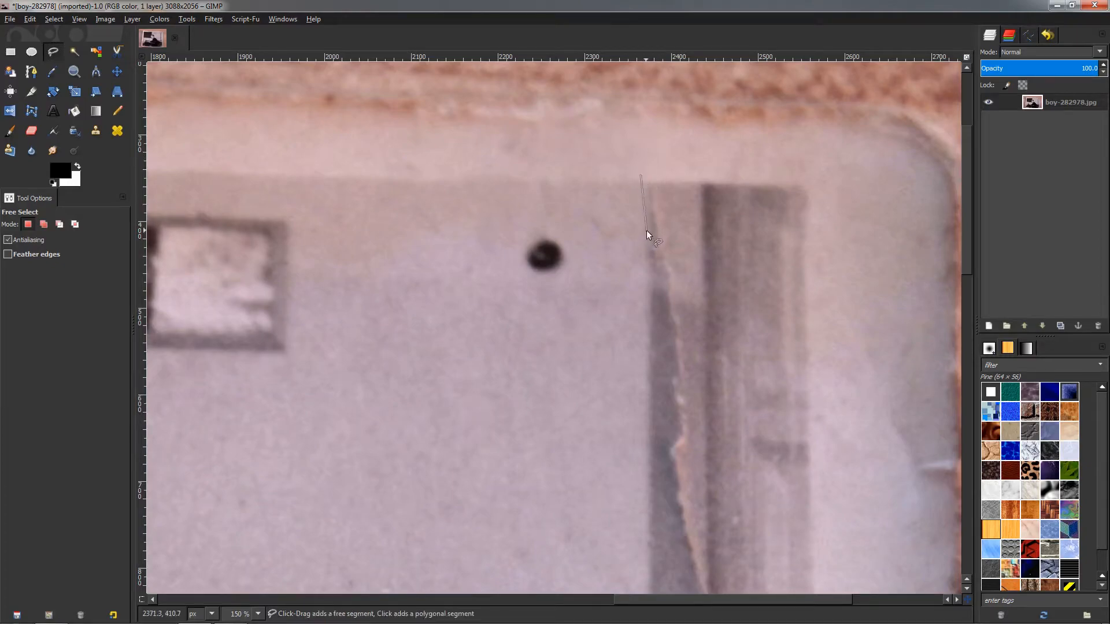
pyautogui.click(668, 321)
pyautogui.click(671, 361)
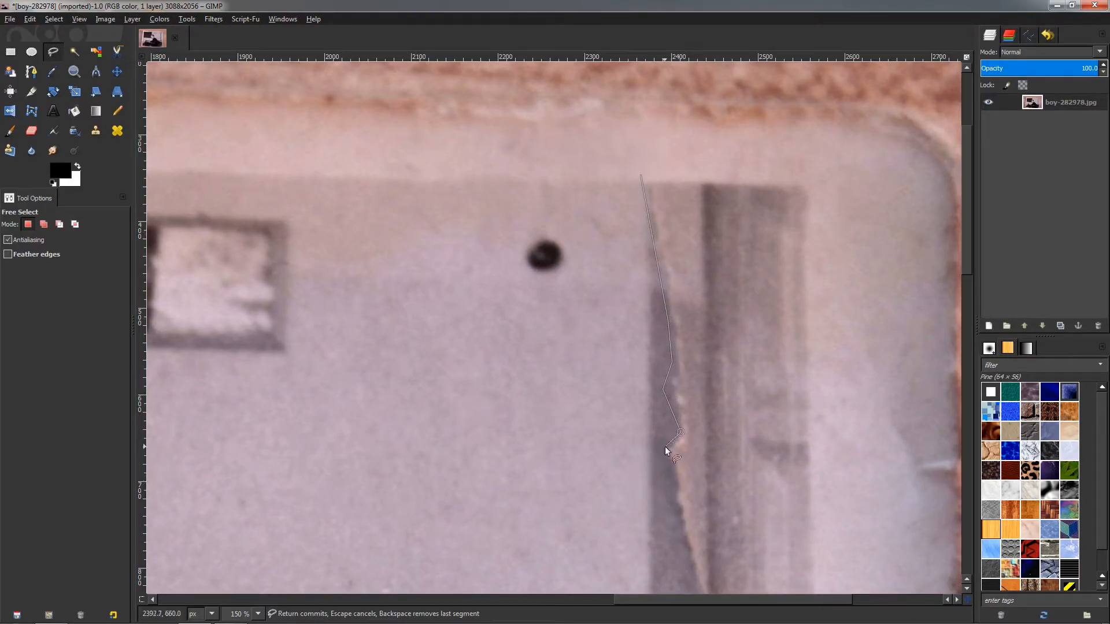
pyautogui.moveTo(675, 501); pyautogui.dragTo(669, 247)
pyautogui.click(677, 283)
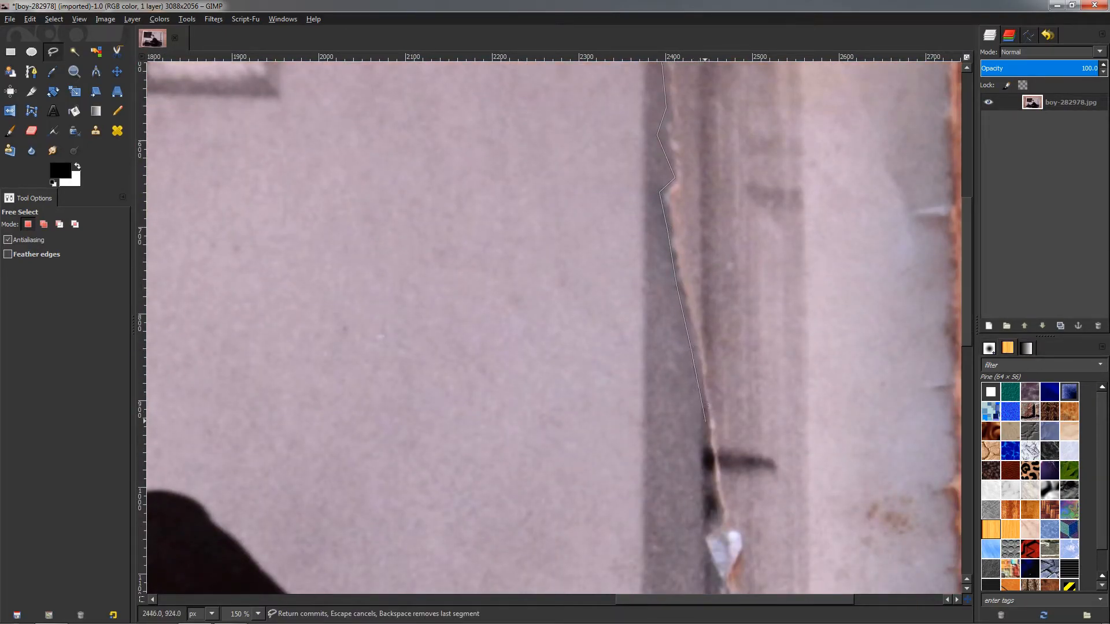
pyautogui.click(713, 493)
pyautogui.click(717, 523)
pyautogui.moveTo(696, 82); pyautogui.dragTo(700, 349)
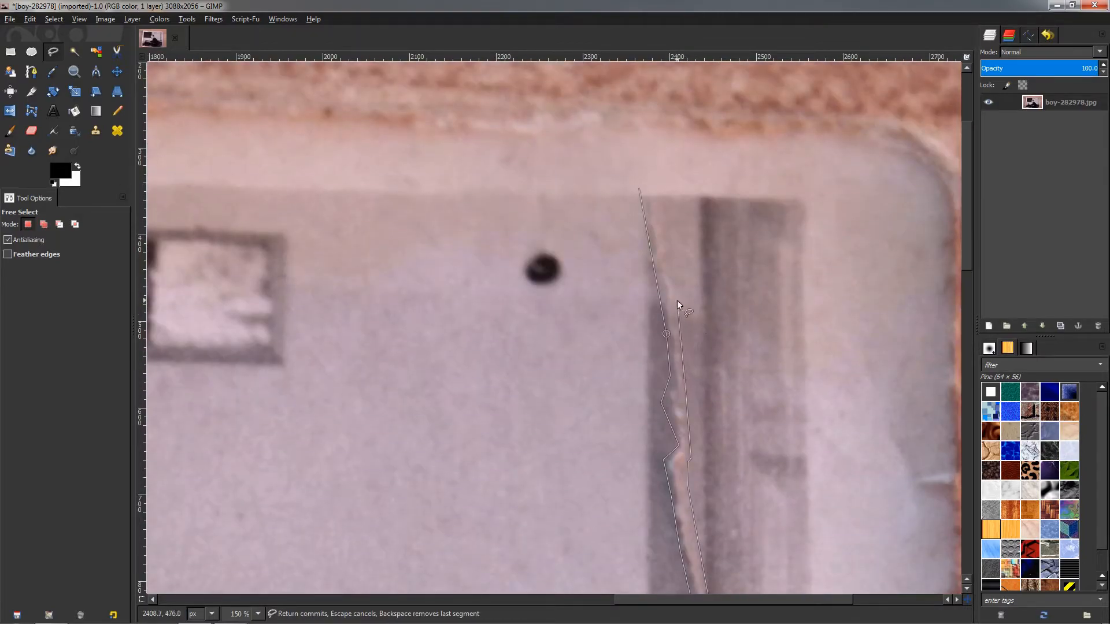
pyautogui.click(652, 183)
pyautogui.click(636, 189)
pyautogui.scroll(-3, 612, 220)
pyautogui.scroll(3, 611, 224)
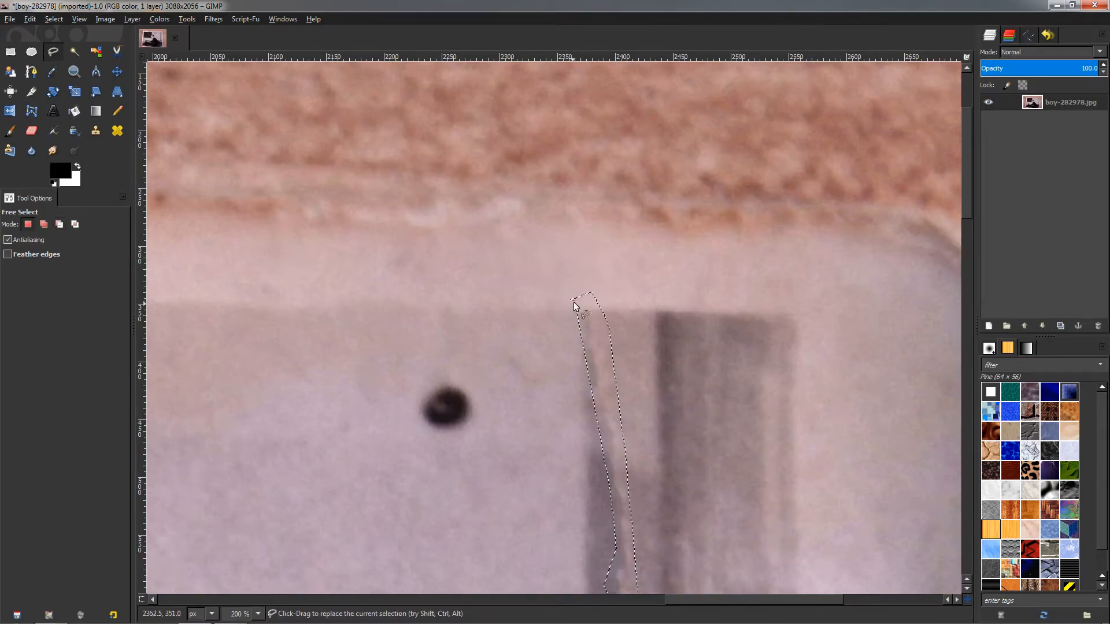
pyautogui.click(574, 300)
# Apply Heal selection to the outlined door-frame crack with a context sampling width of 50 pixels.
pyautogui.scroll(-3, 522, 323)
pyautogui.click(212, 20)
pyautogui.click(260, 43)
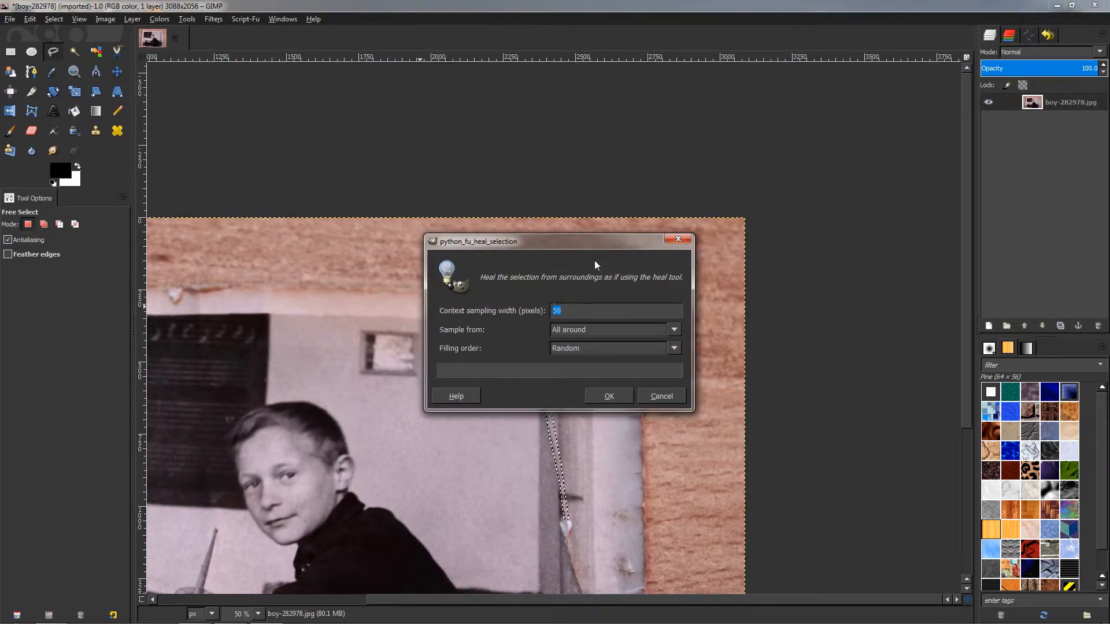
pyautogui.moveTo(598, 238); pyautogui.dragTo(362, 237)
pyautogui.click(374, 397)
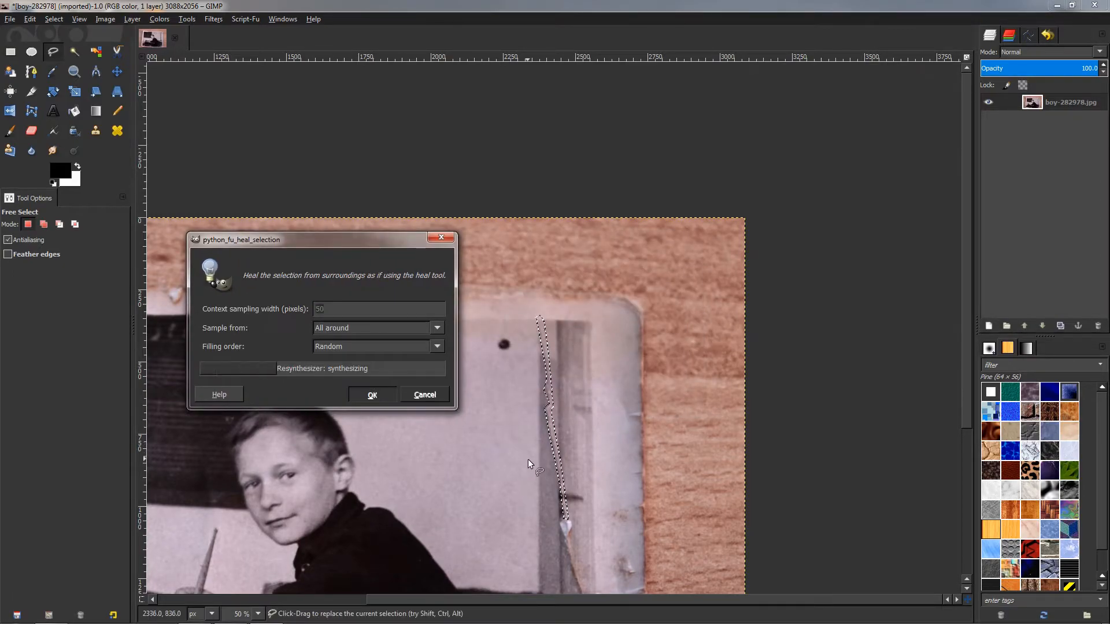
# Clear the selection around the healed crack and examine the strip beside the door frame.
pyautogui.moveTo(505, 458); pyautogui.dragTo(586, 345)
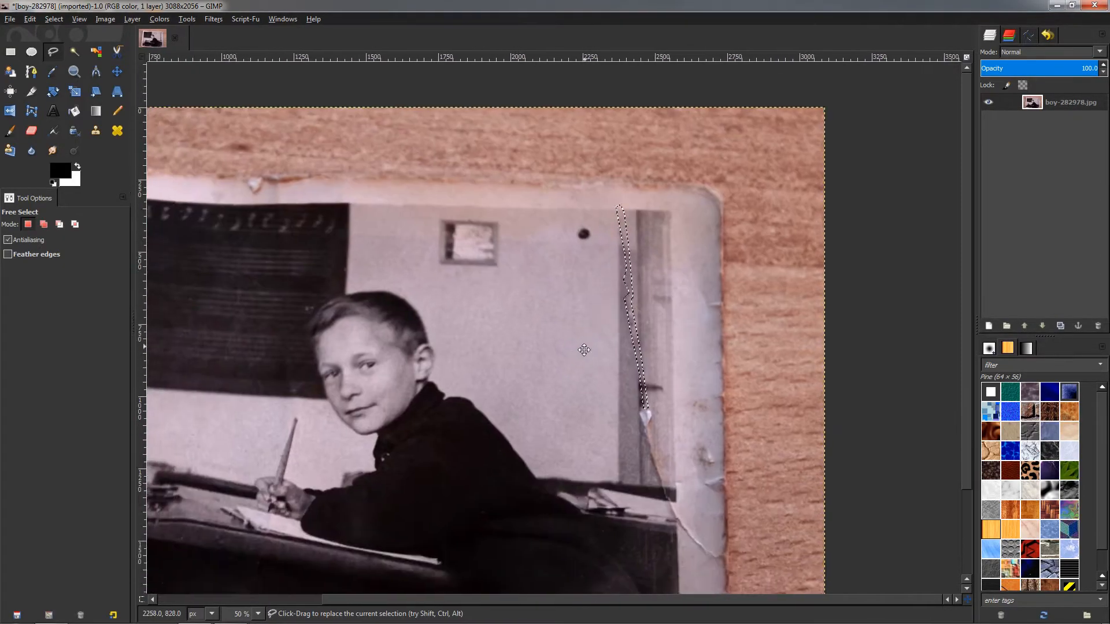
pyautogui.scroll(2, 645, 350)
pyautogui.hotkey('ctrl', 'shift', 'a')
pyautogui.scroll(-2, 610, 353)
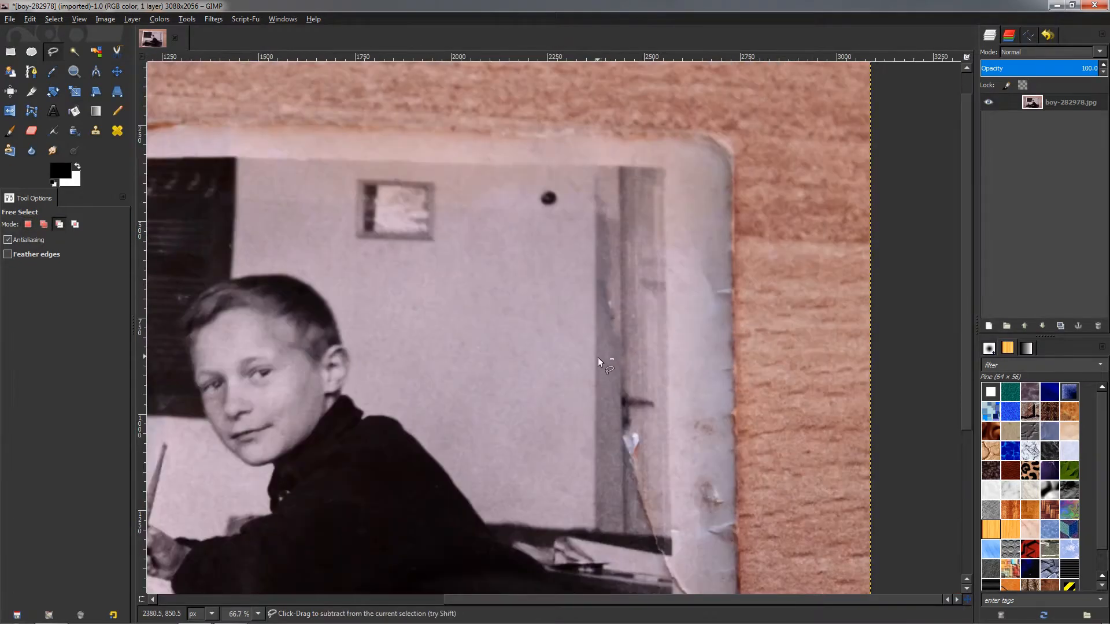
pyautogui.scroll(2, 585, 248)
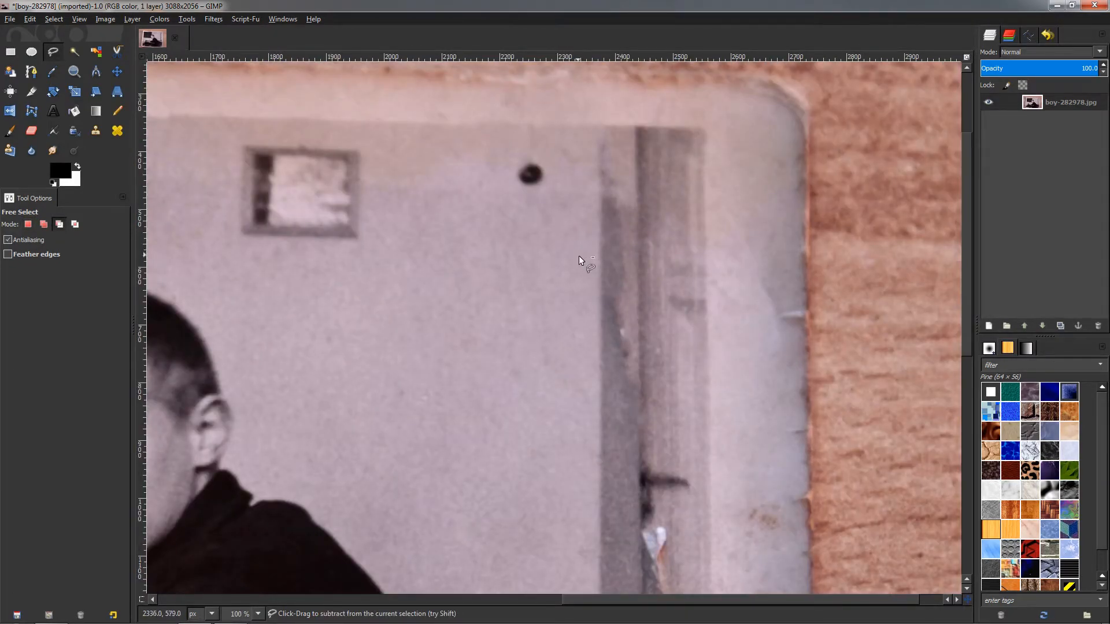
pyautogui.scroll(1, 572, 154)
pyautogui.scroll(-1, 622, 395)
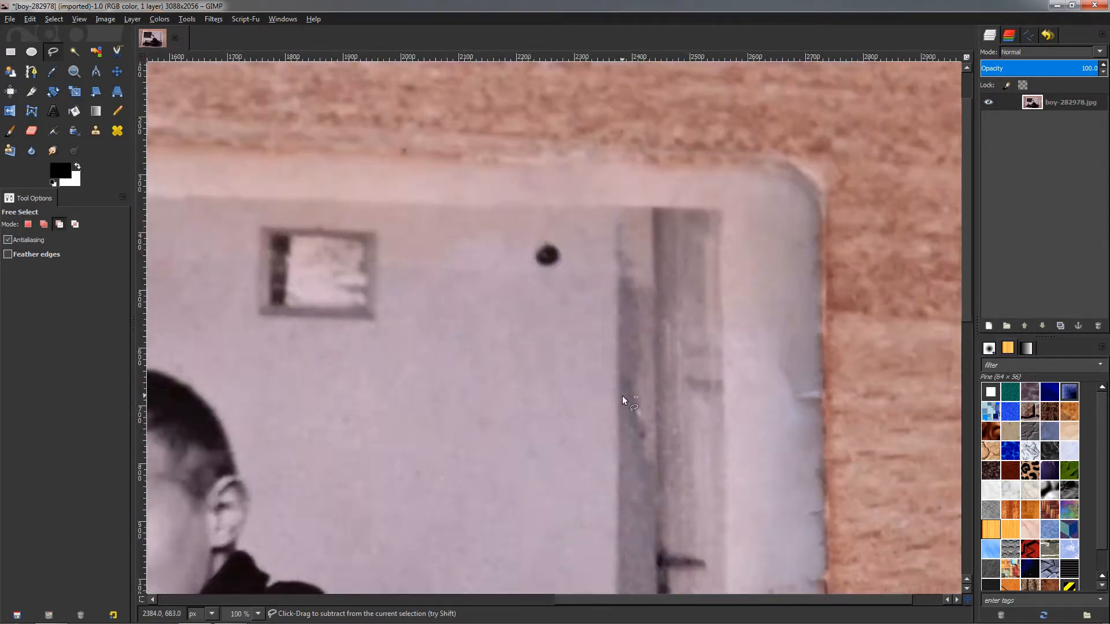
pyautogui.scroll(-2, 616, 391)
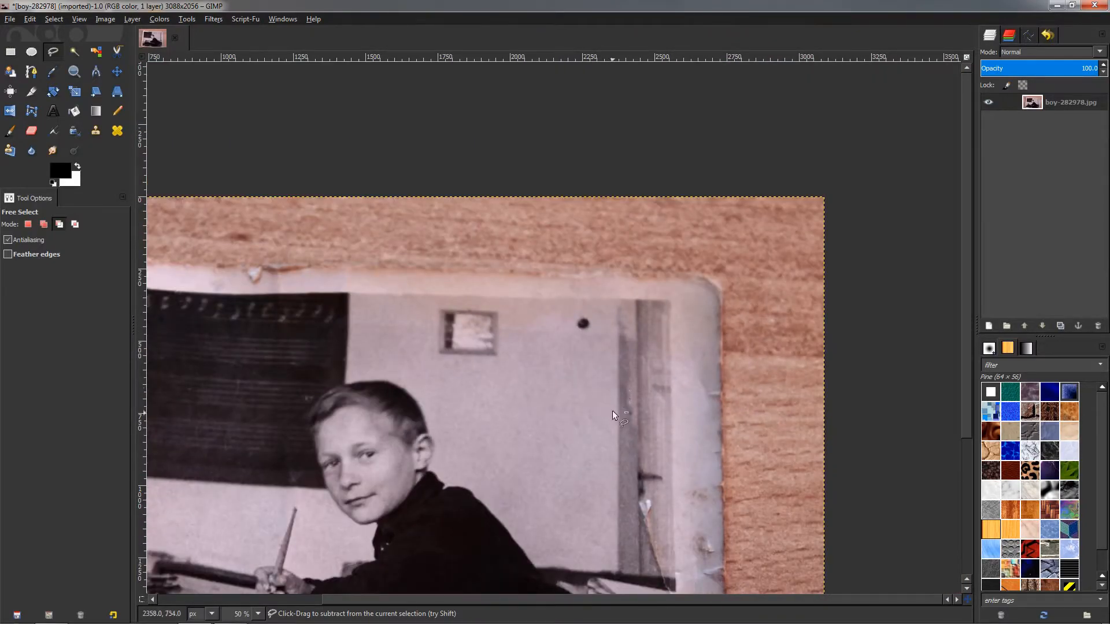
pyautogui.scroll(2, 613, 440)
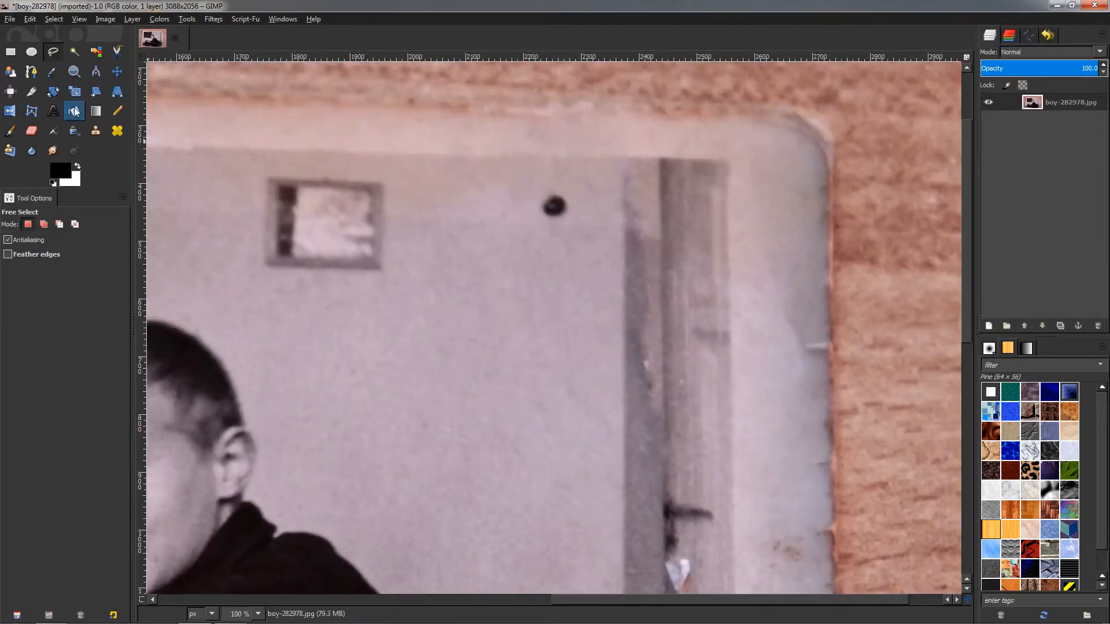
# Clone dark strip texture over the light streaks left in the shaded strip beside the door frame.
pyautogui.click(95, 133)
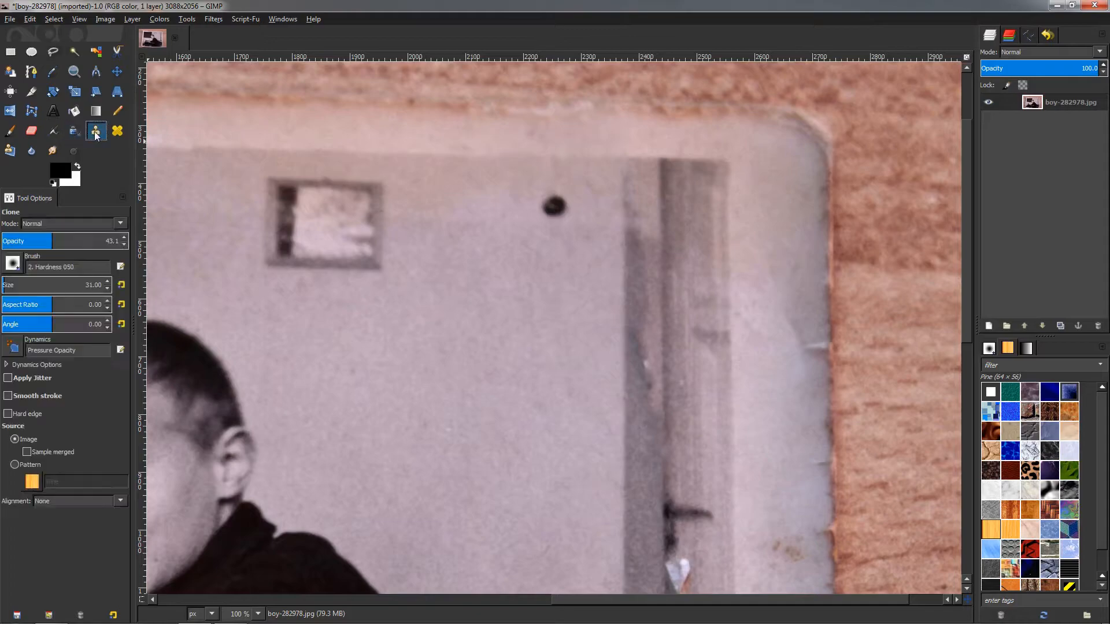
pyautogui.moveTo(653, 391)
pyautogui.mouseDown()
pyautogui.moveTo(640, 438)
pyautogui.moveTo(633, 397)
pyautogui.moveTo(645, 368)
pyautogui.moveTo(644, 399)
pyautogui.moveTo(644, 361)
pyautogui.mouseUp()
pyautogui.keyDown('ctrl'); pyautogui.click(645, 444); pyautogui.keyUp('ctrl')
pyautogui.keyDown('ctrl'); pyautogui.click(637, 414); pyautogui.keyUp('ctrl')
pyautogui.keyDown('ctrl'); pyautogui.click(645, 400); pyautogui.keyUp('ctrl')
pyautogui.keyDown('ctrl'); pyautogui.click(646, 379); pyautogui.keyUp('ctrl')
pyautogui.keyDown('ctrl'); pyautogui.click(645, 397); pyautogui.keyUp('ctrl')
pyautogui.keyDown('ctrl'); pyautogui.click(636, 435); pyautogui.keyUp('ctrl')
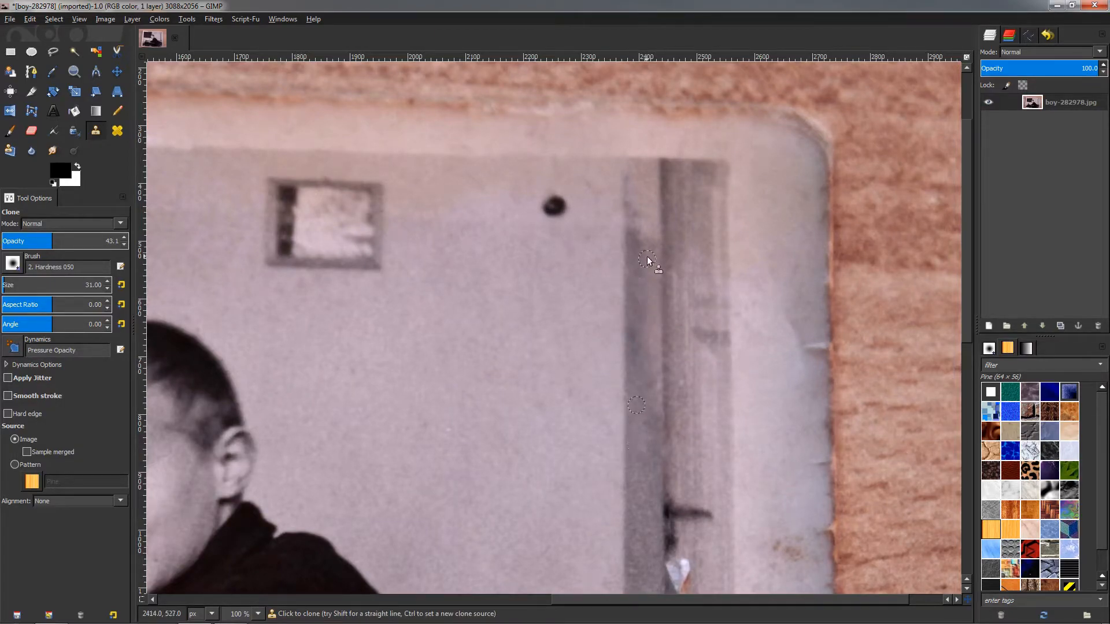
pyautogui.keyDown('ctrl'); pyautogui.scroll(-3, 641, 441); pyautogui.keyUp('ctrl')
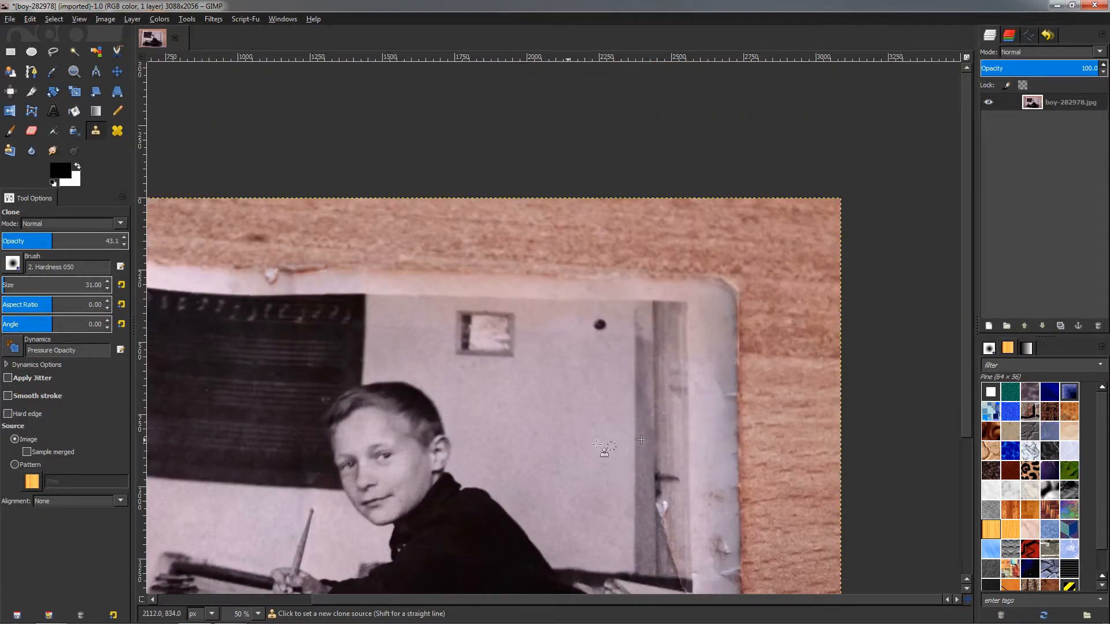
pyautogui.keyDown('ctrl'); pyautogui.scroll(3, 676, 495); pyautogui.keyUp('ctrl')
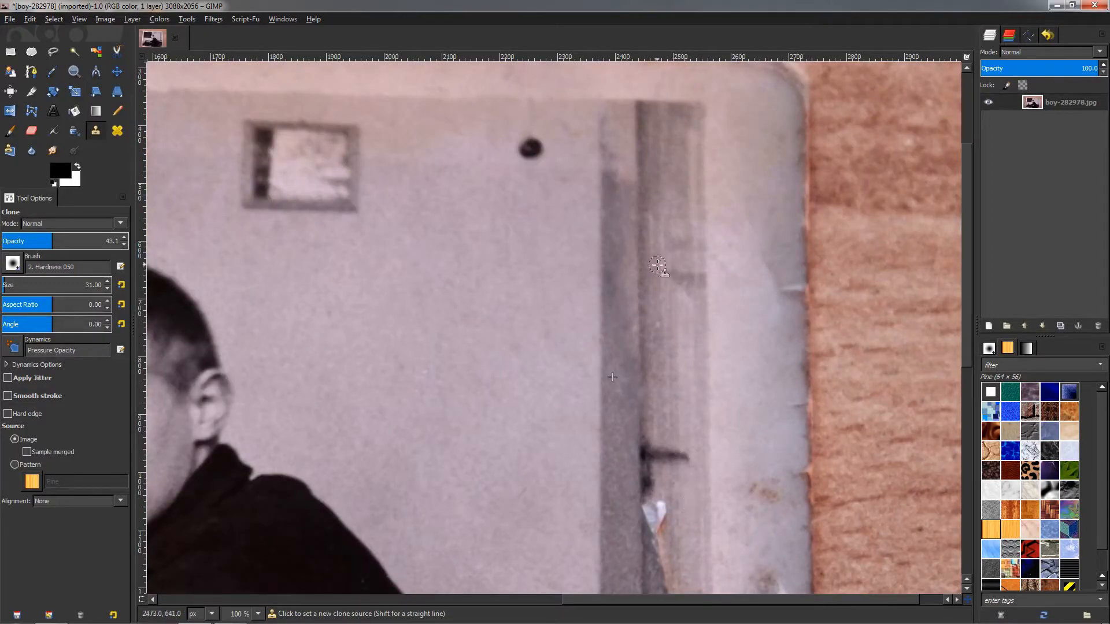
# Clone clean paper texture over the faint marks along the photo's light upper border.
pyautogui.keyDown('ctrl'); pyautogui.click(731, 261); pyautogui.keyUp('ctrl')
pyautogui.scroll(5, 730, 242)
pyautogui.hscroll(3, 729, 242)
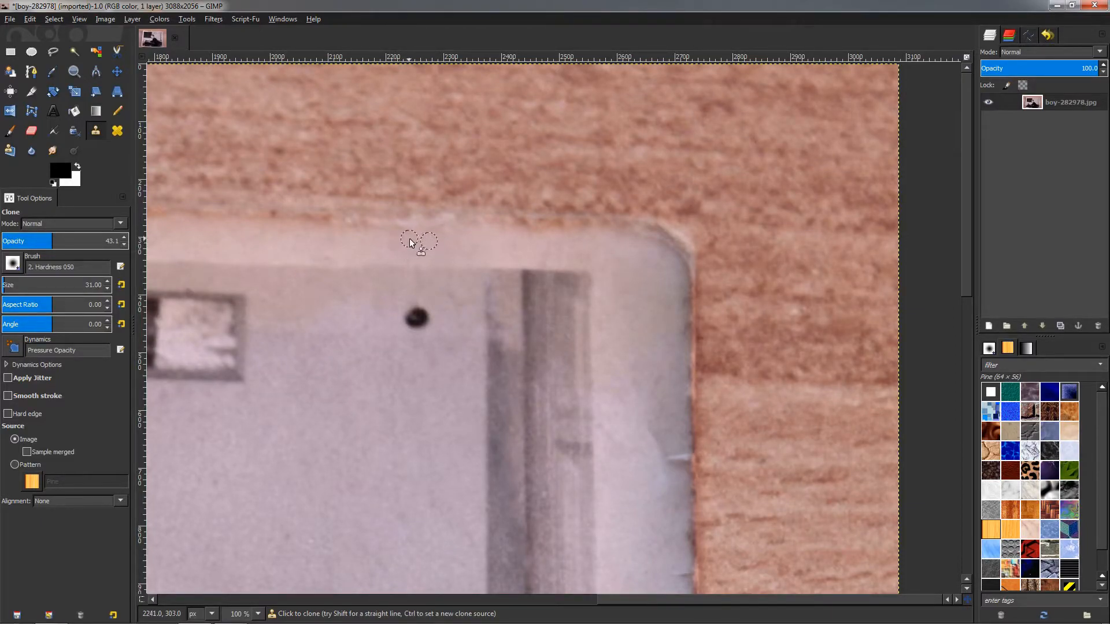
pyautogui.scroll(-3, 409, 241)
pyautogui.scroll(4, 469, 309)
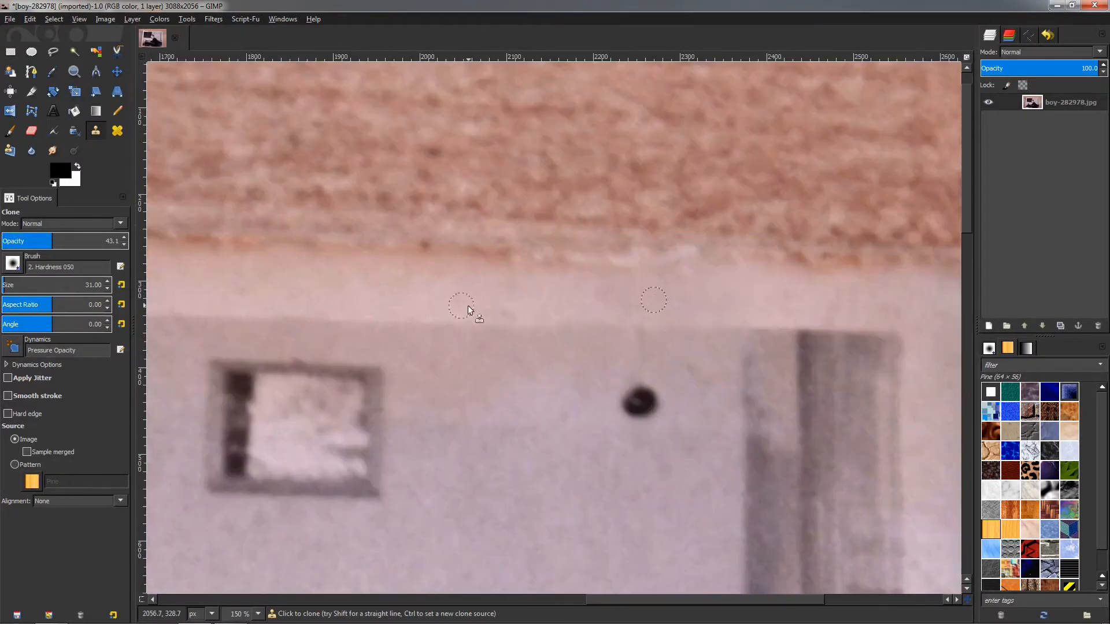
pyautogui.scroll(-4, 491, 307)
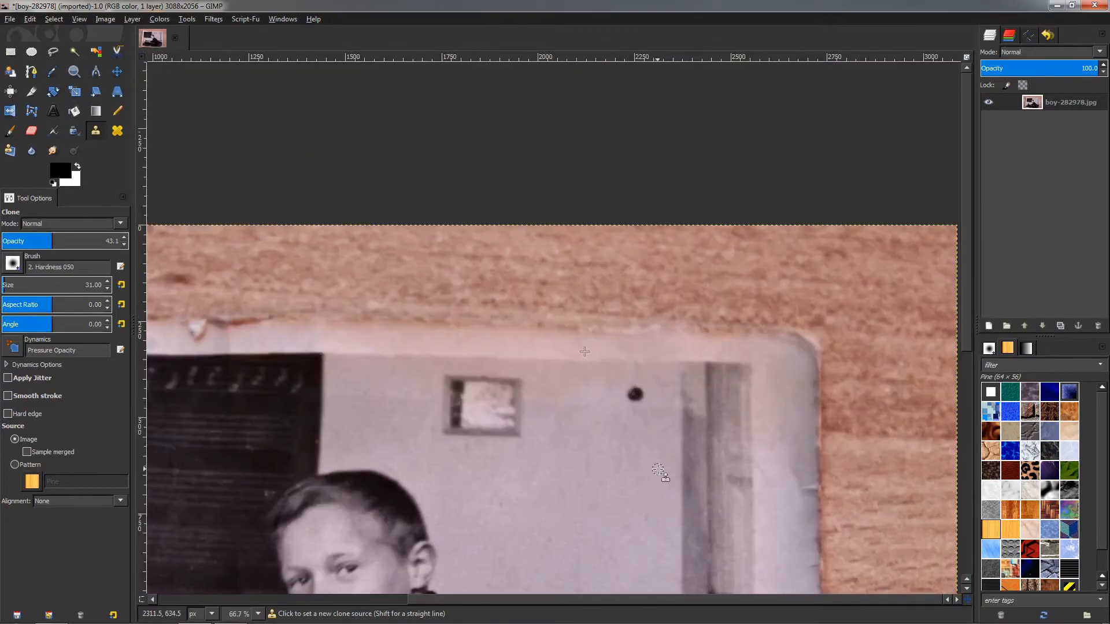
pyautogui.scroll(2, 719, 358)
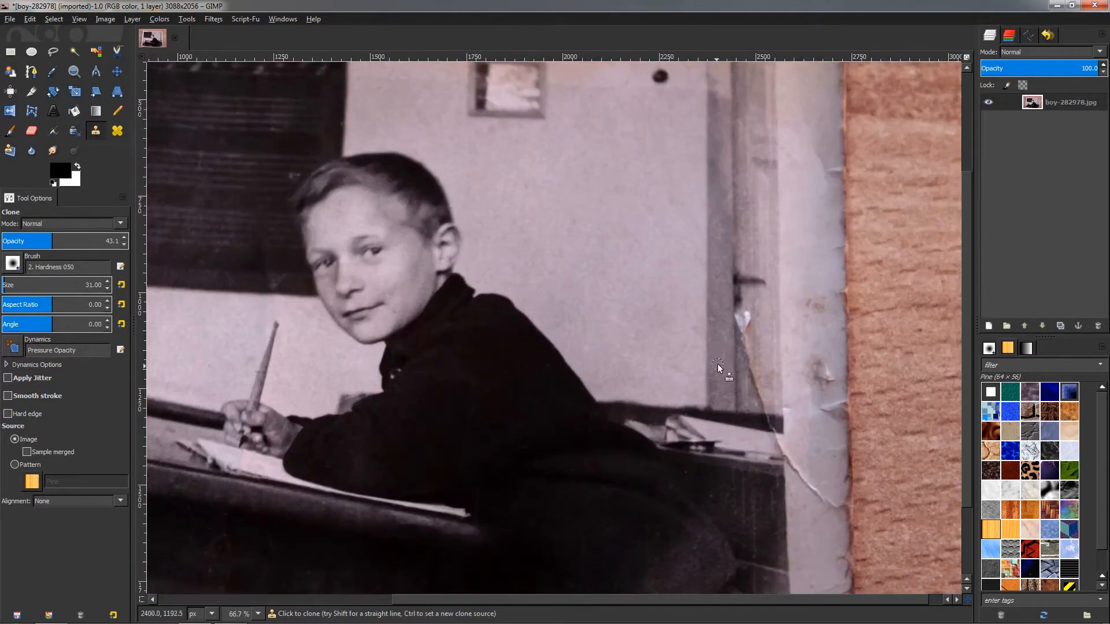
# Set the Clone opacity to 76.5 and cover the small nicks along the right border's outer edge with nearby paper texture.
pyautogui.press('space')
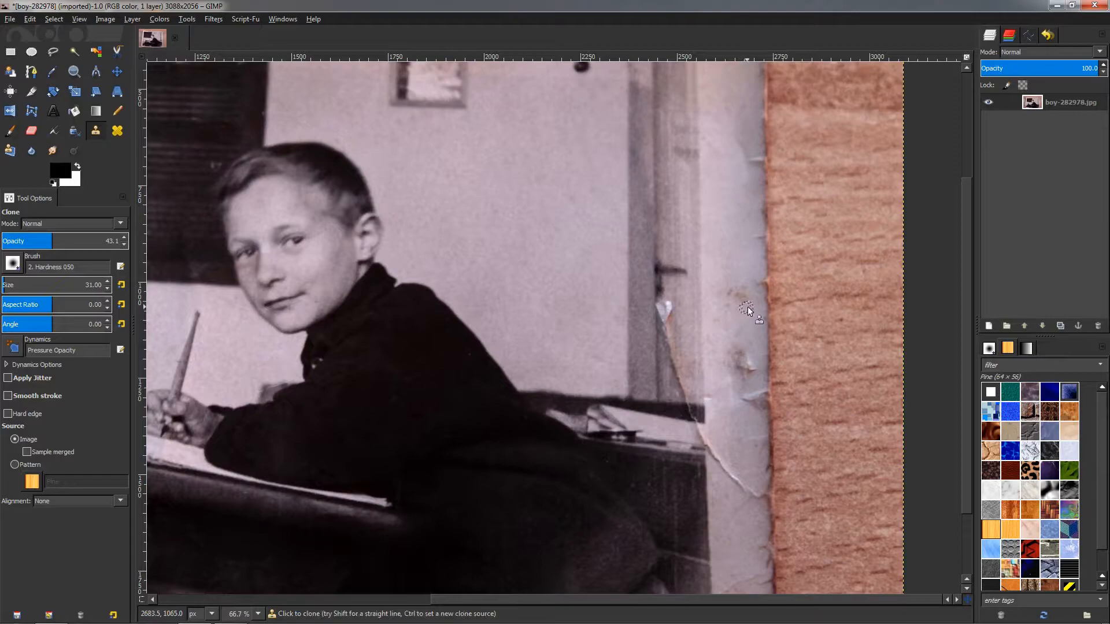
pyautogui.keyDown('ctrl'); pyautogui.click(738, 267); pyautogui.keyUp('ctrl')
pyautogui.moveTo(52, 241); pyautogui.dragTo(124, 241)
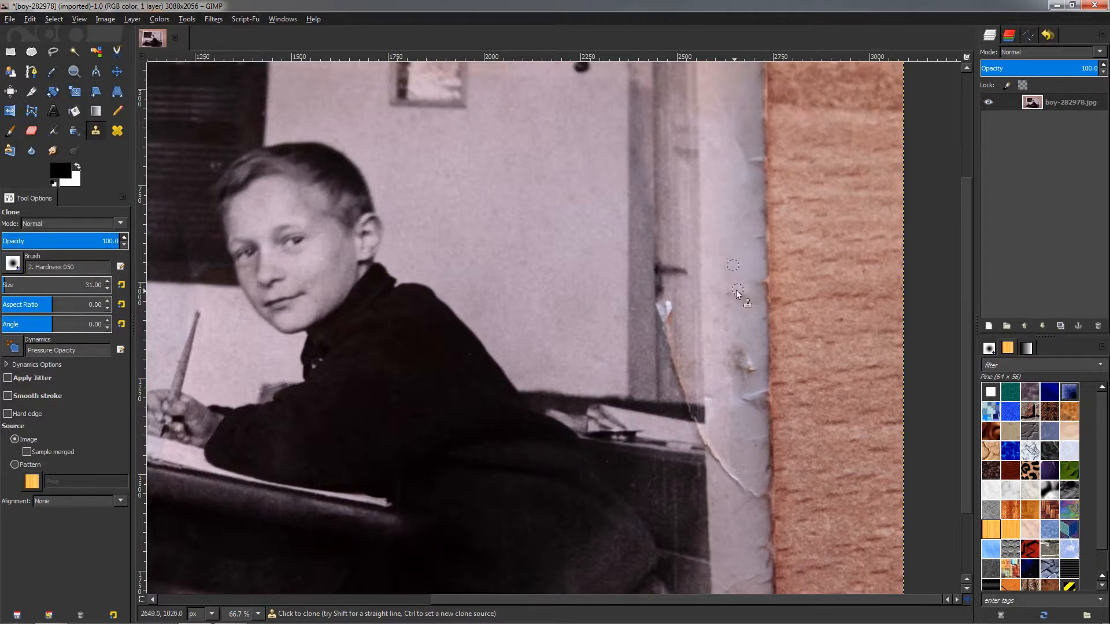
pyautogui.moveTo(95, 241); pyautogui.dragTo(90, 241)
pyautogui.scroll(1, 746, 256)
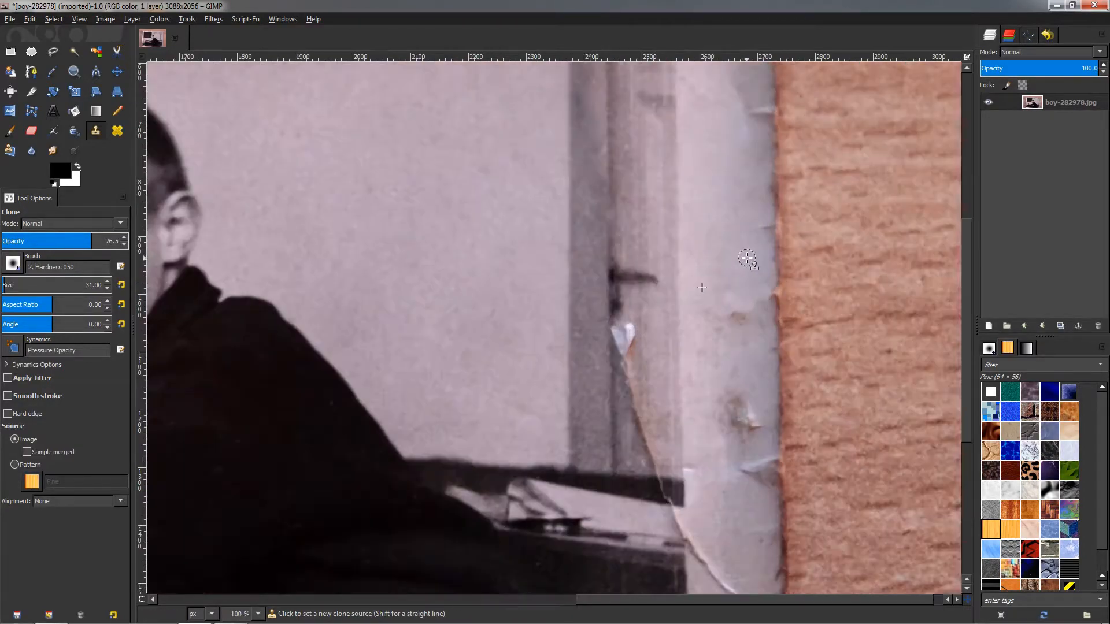
pyautogui.keyDown('ctrl'); pyautogui.click(766, 248); pyautogui.keyUp('ctrl')
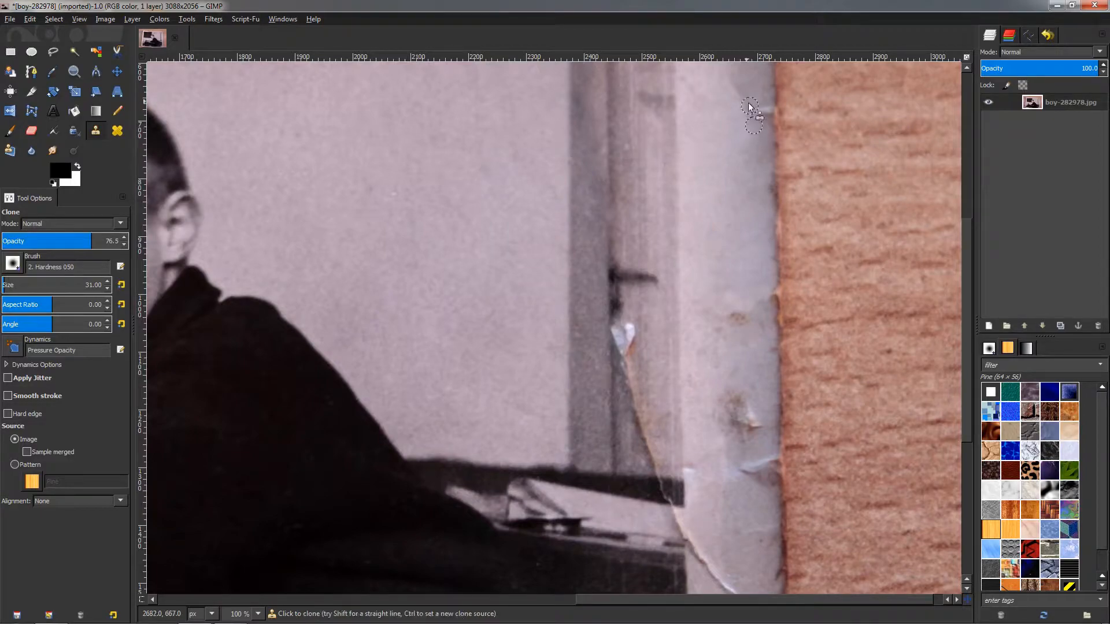
pyautogui.scroll(3, 734, 173)
# Clone over the creases on the upper part of the right border with brush size 69.50, reducing the opacity to 60.8.
pyautogui.keyDown('ctrl'); pyautogui.scroll(-2, 736, 262); pyautogui.keyUp('ctrl')
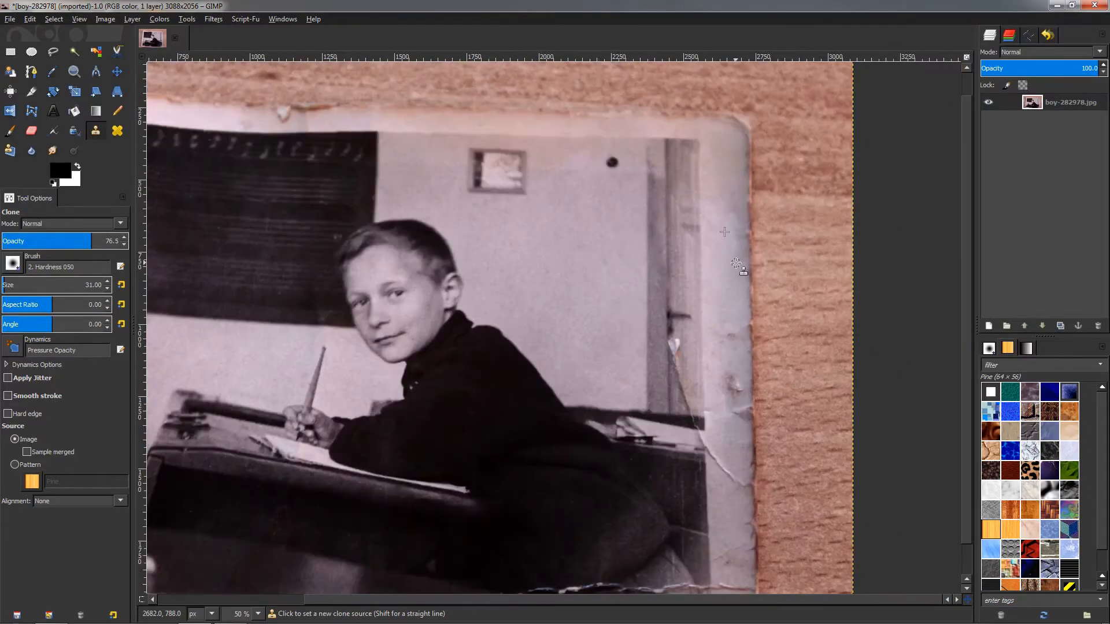
pyautogui.keyDown('ctrl'); pyautogui.scroll(1, 733, 249); pyautogui.keyUp('ctrl')
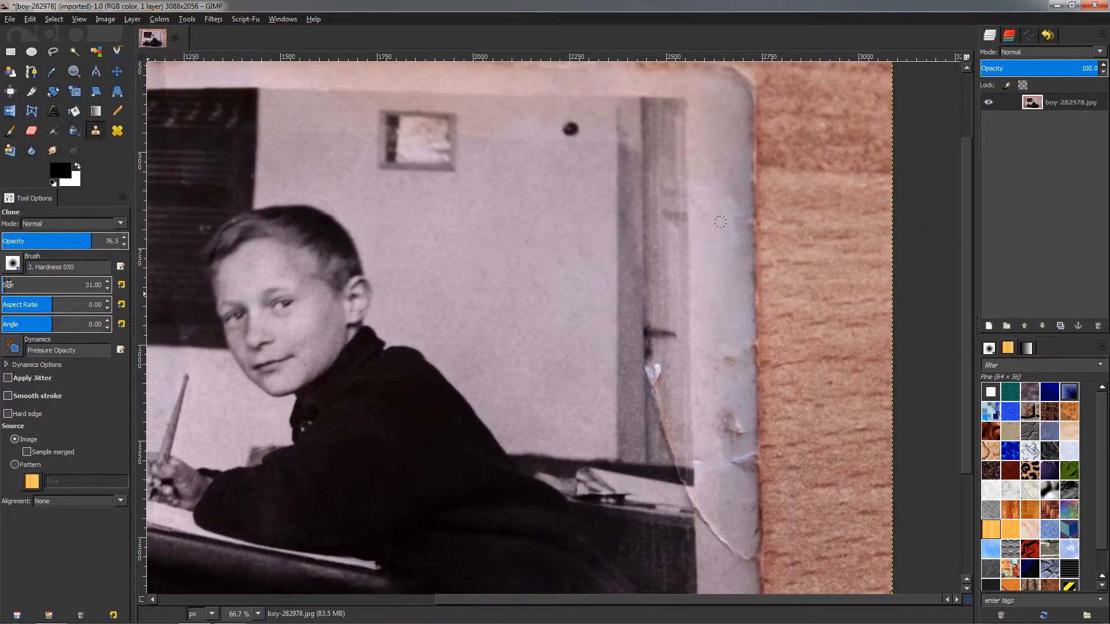
pyautogui.keyDown('ctrl'); pyautogui.click(730, 193); pyautogui.keyUp('ctrl')
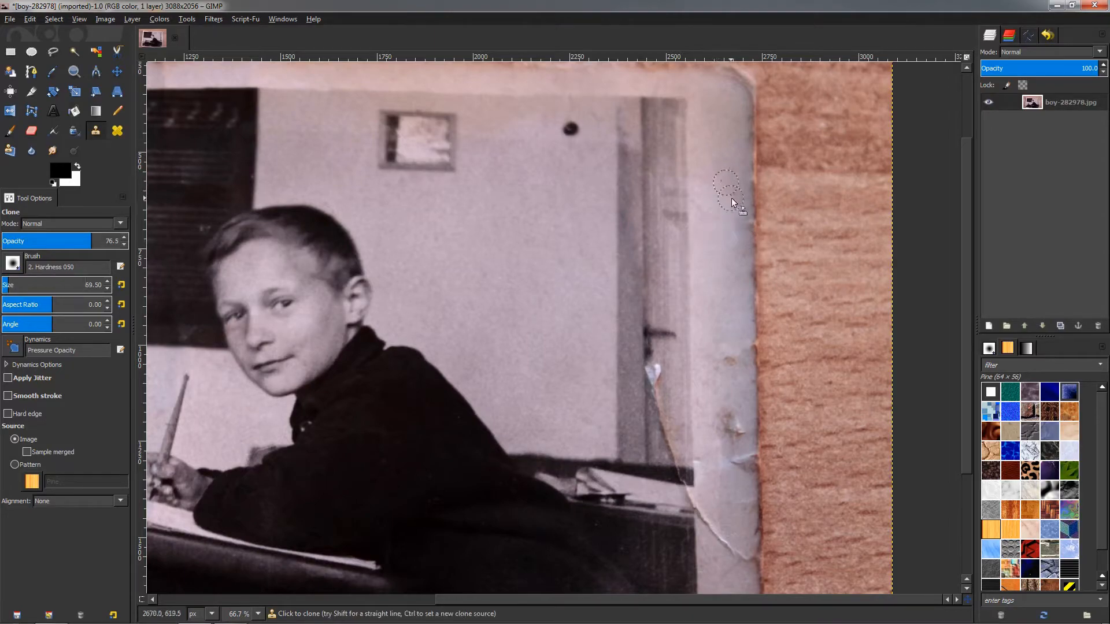
pyautogui.moveTo(737, 211); pyautogui.dragTo(739, 233)
pyautogui.keyDown('ctrl'); pyautogui.click(734, 259); pyautogui.keyUp('ctrl')
pyautogui.moveTo(80, 242); pyautogui.dragTo(73, 241)
pyautogui.keyDown('ctrl'); pyautogui.click(732, 187); pyautogui.keyUp('ctrl')
pyautogui.keyDown('ctrl'); pyautogui.click(721, 236); pyautogui.keyUp('ctrl')
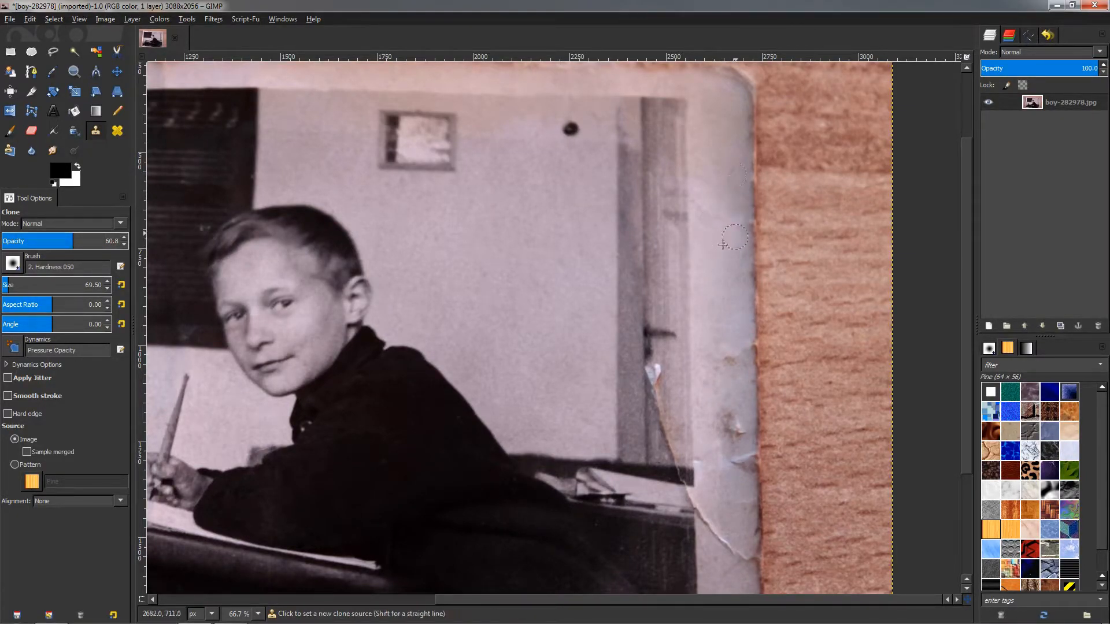
pyautogui.keyDown('ctrl'); pyautogui.click(734, 188); pyautogui.keyUp('ctrl')
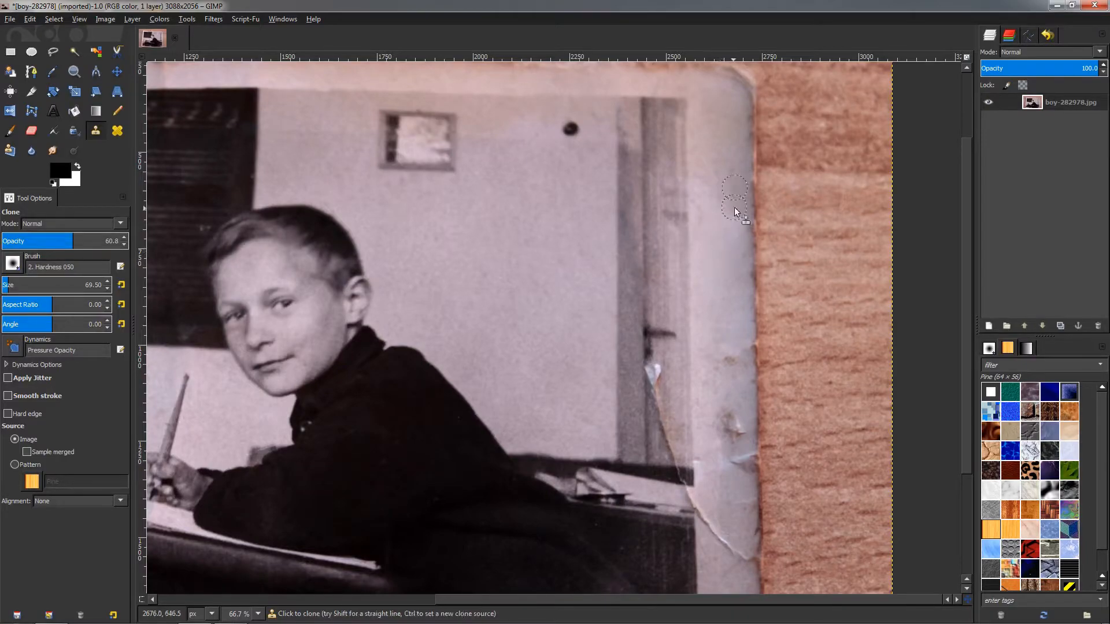
# Clone smooth paper texture over the upper of the two brown stains on the right border.
pyautogui.scroll(-2, 721, 325)
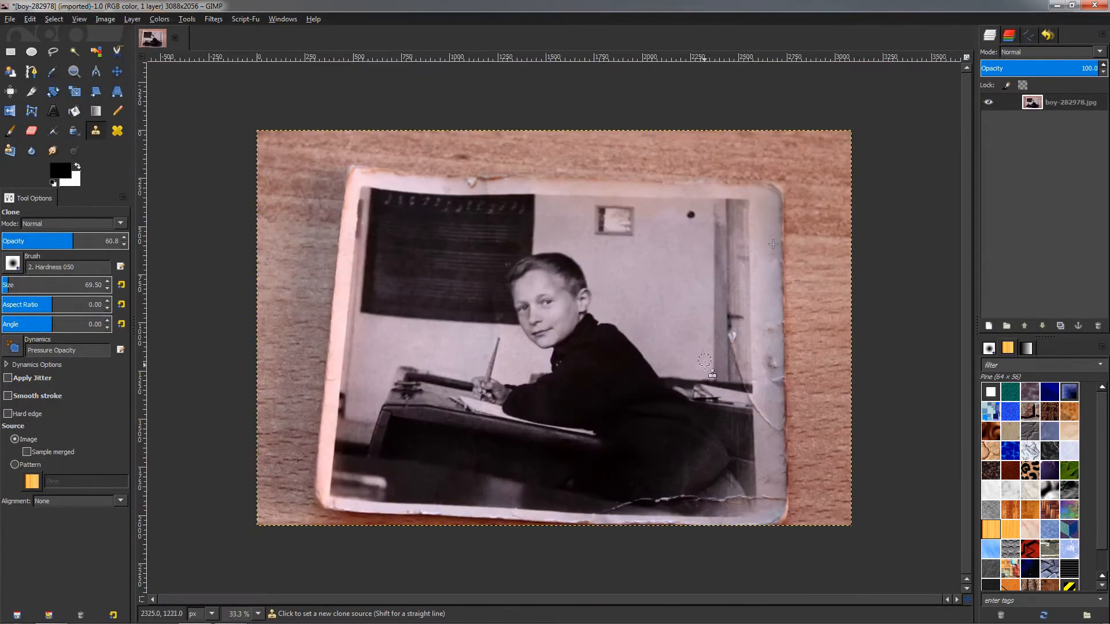
pyautogui.scroll(2, 739, 363)
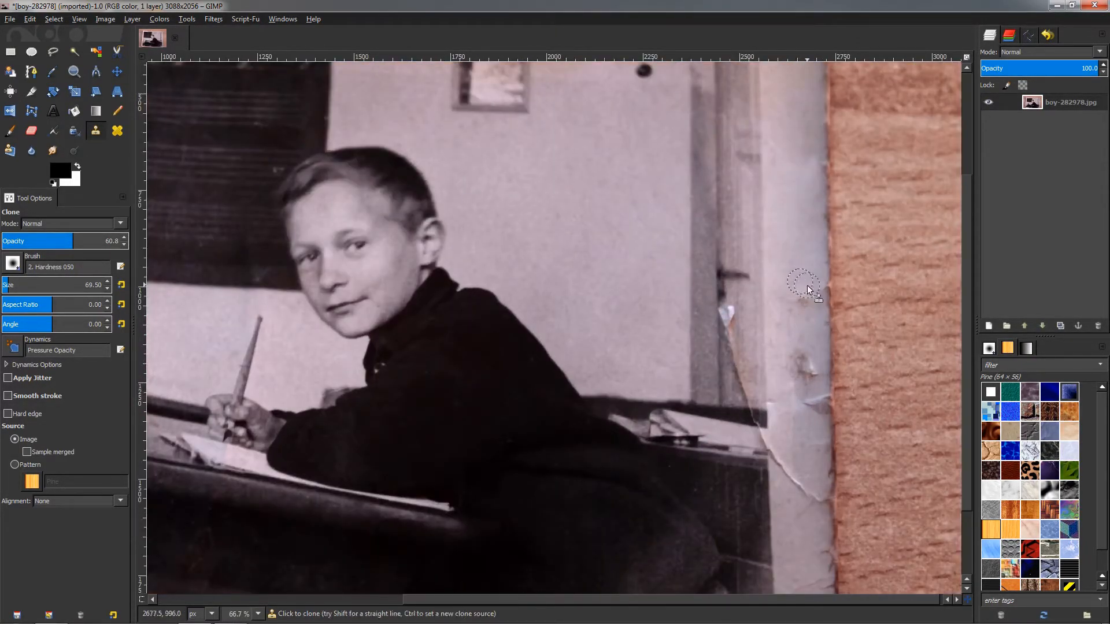
pyautogui.keyDown('ctrl'); pyautogui.click(810, 255); pyautogui.keyUp('ctrl')
pyautogui.press('-')
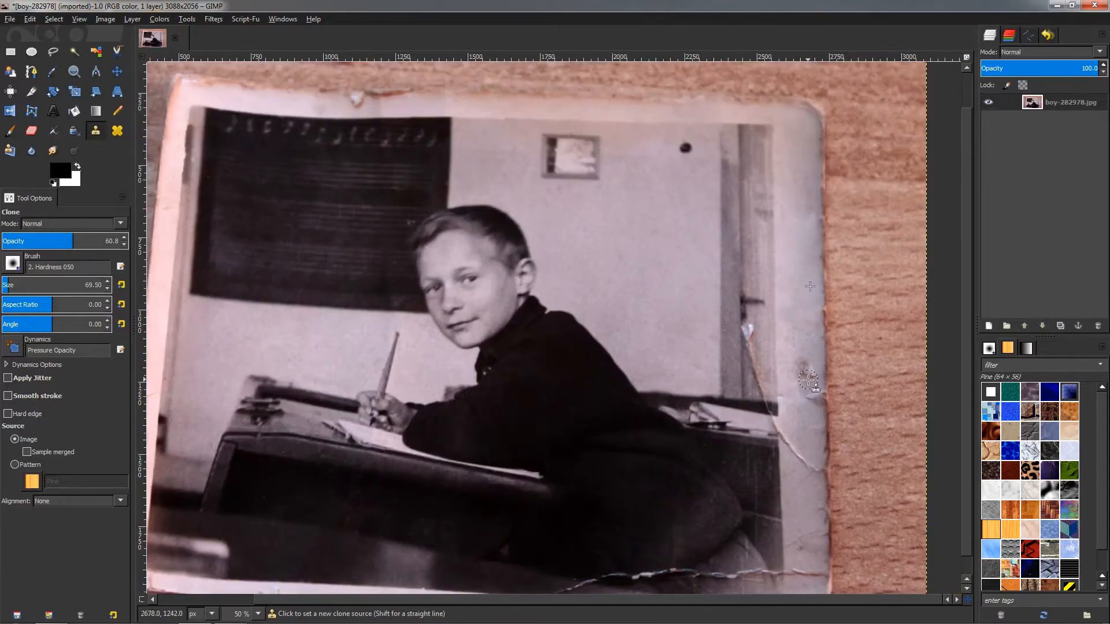
pyautogui.press('-')
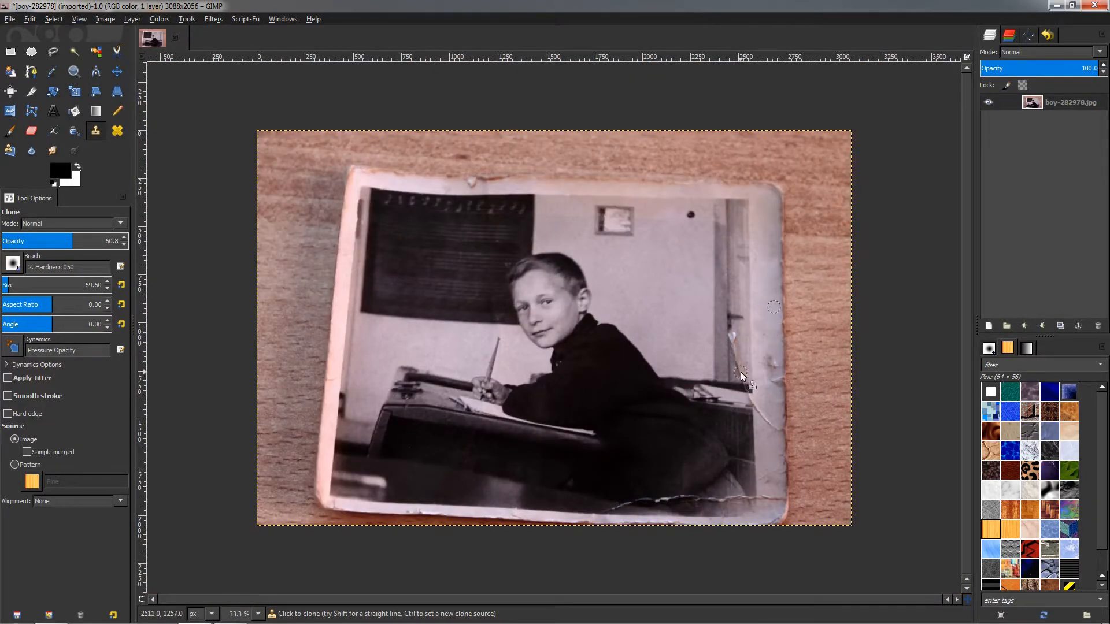
pyautogui.scroll(2, 739, 376)
pyautogui.scroll(-2, 739, 379)
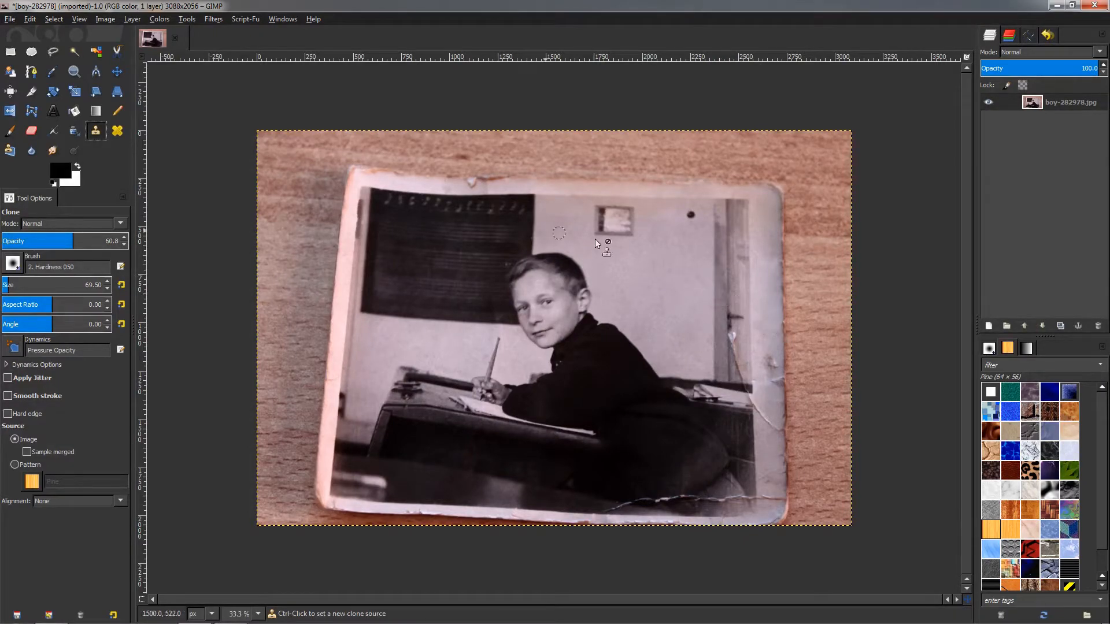
# Outline the long horizontal crack near the photo's lower edge, from the right border to below the desk, with a free selection.
pyautogui.click(54, 52)
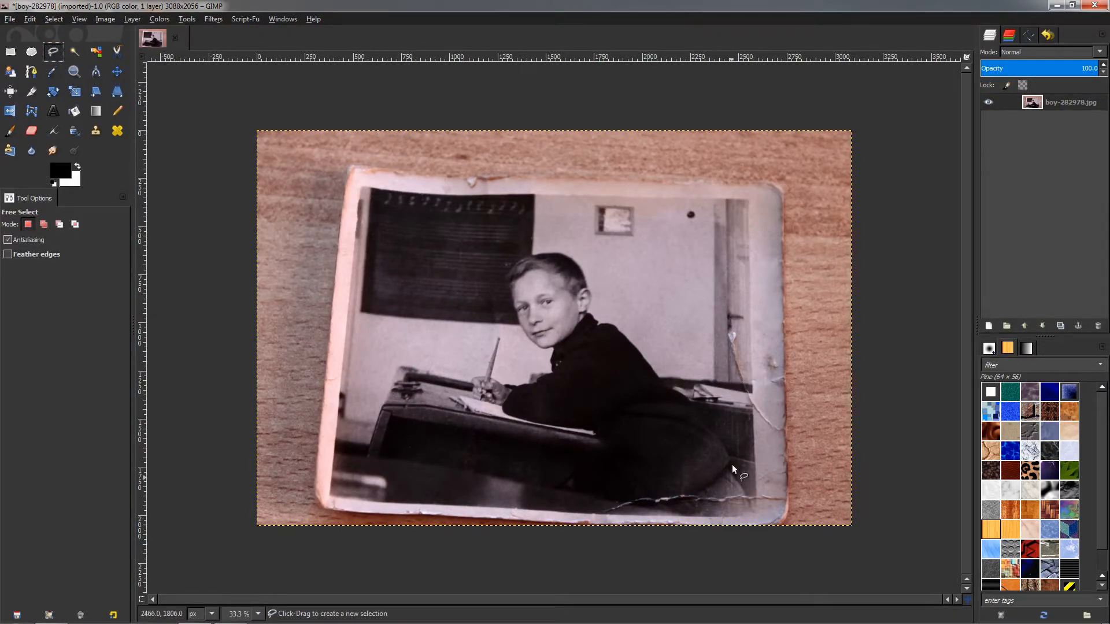
pyautogui.scroll(2, 677, 497)
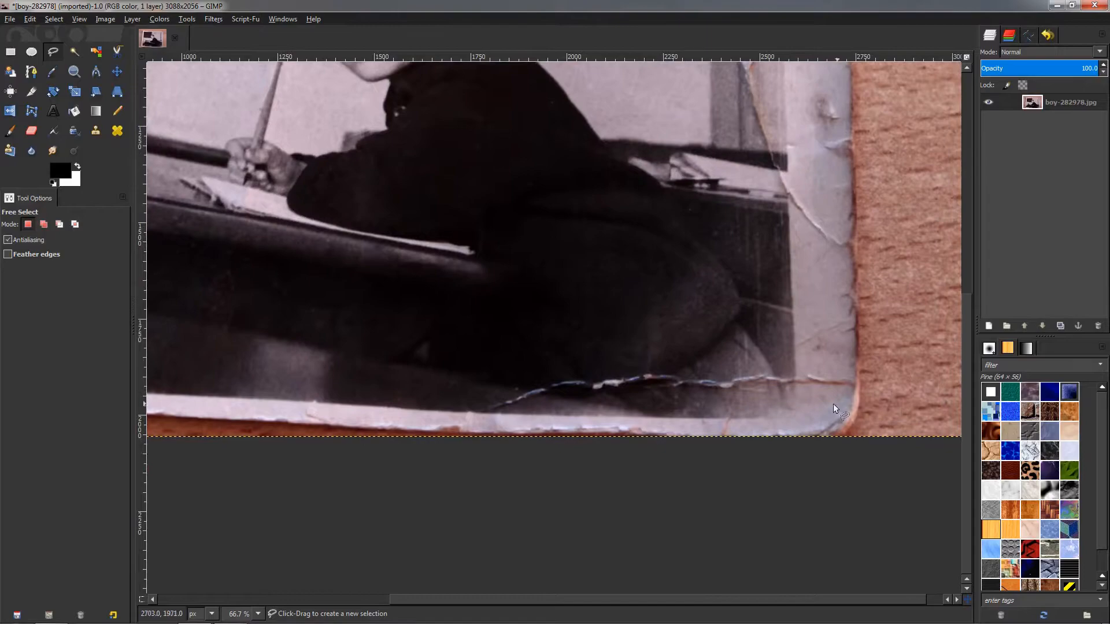
pyautogui.click(851, 377)
pyautogui.click(806, 369)
pyautogui.click(780, 374)
pyautogui.click(704, 377)
pyautogui.click(647, 369)
pyautogui.click(608, 373)
pyautogui.click(544, 381)
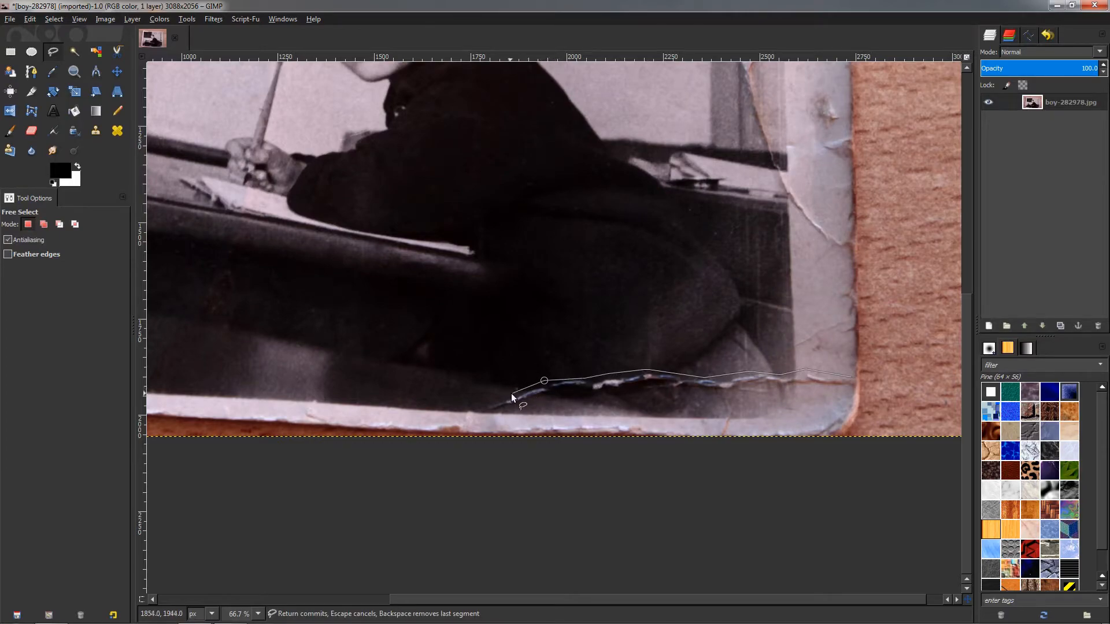
pyautogui.click(470, 408)
pyautogui.click(666, 382)
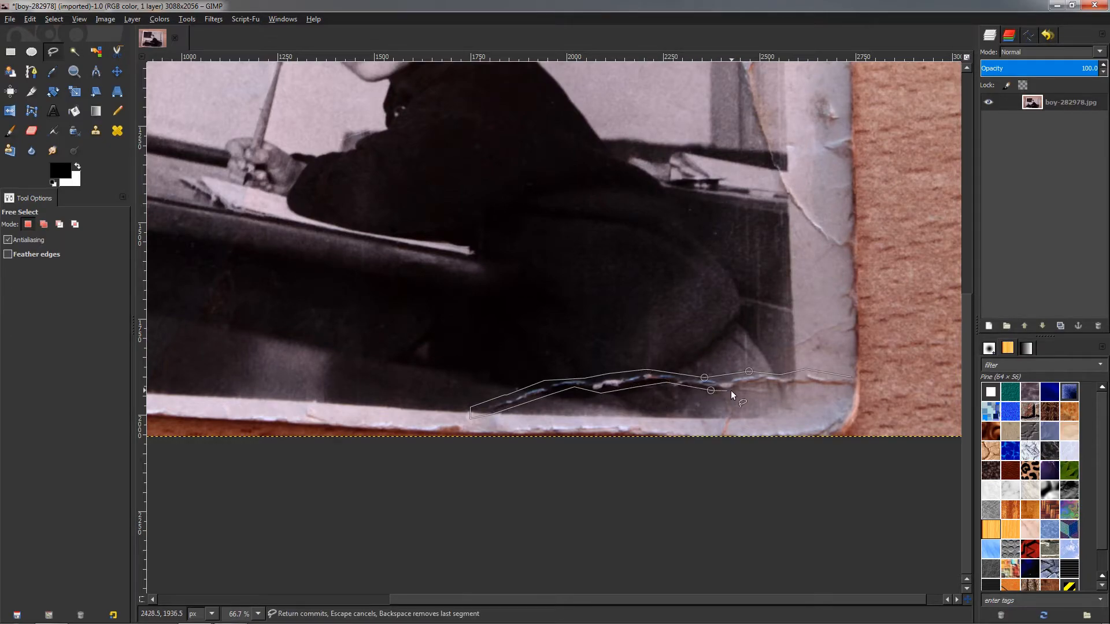
pyautogui.click(854, 381)
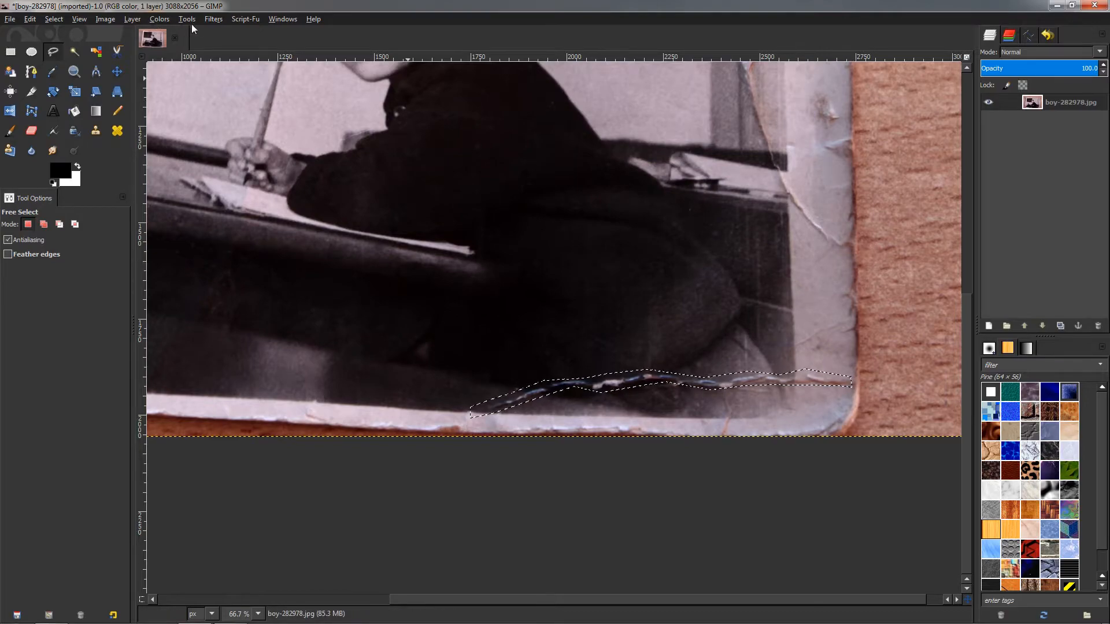
# Apply Heal selection to the outlined lower crack with a context sampling width of 50 pixels and clear the selection.
pyautogui.click(213, 20)
pyautogui.click(222, 44)
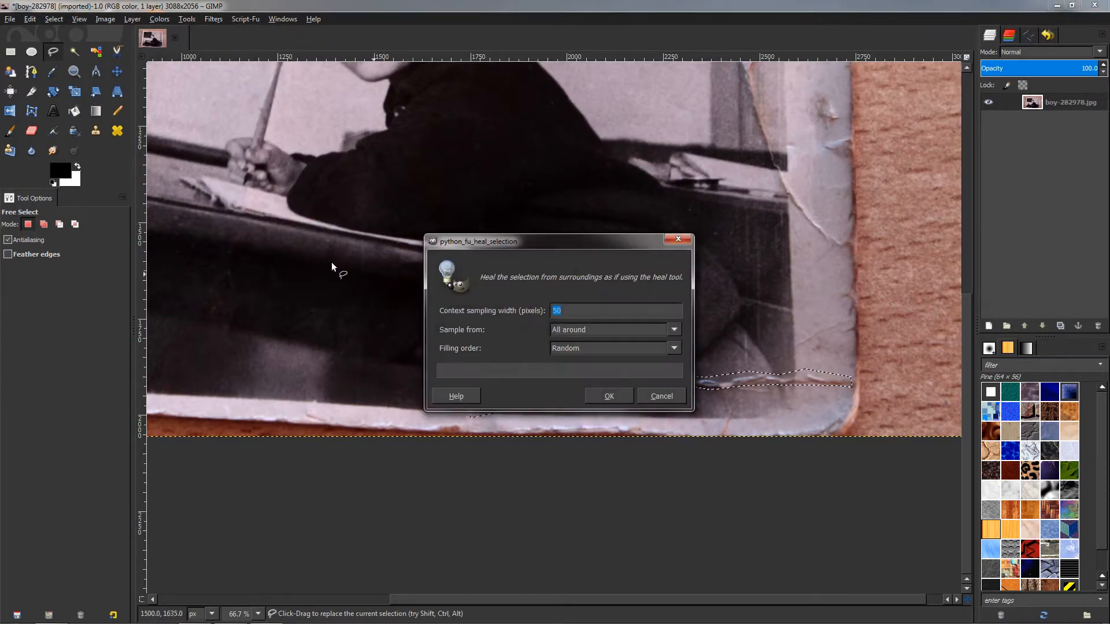
pyautogui.moveTo(575, 244); pyautogui.dragTo(410, 196)
pyautogui.click(449, 347)
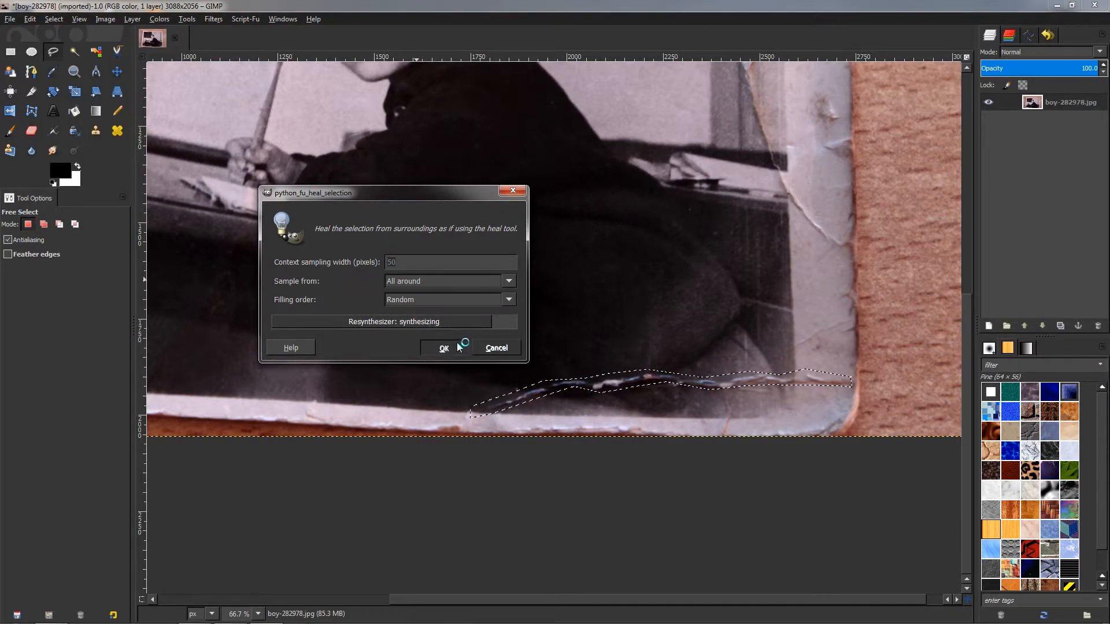
pyautogui.hotkey('ctrl', 'shift', 'a')
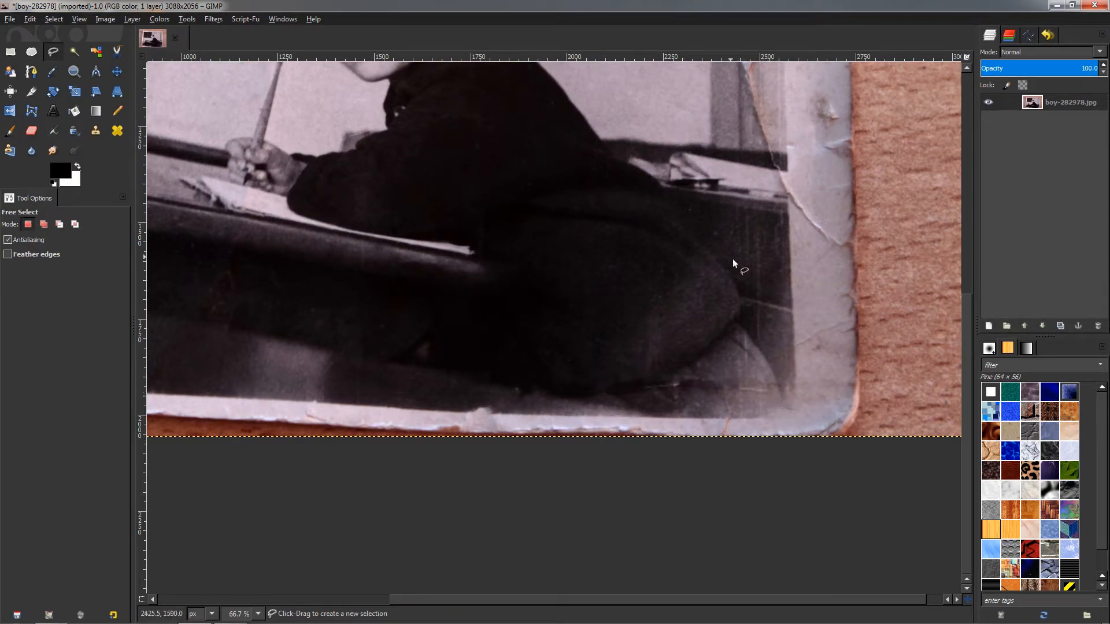
# Outline the torn white chip and the crack running from it down across the right border with a free selection.
pyautogui.scroll(5, 739, 262)
pyautogui.click(698, 207)
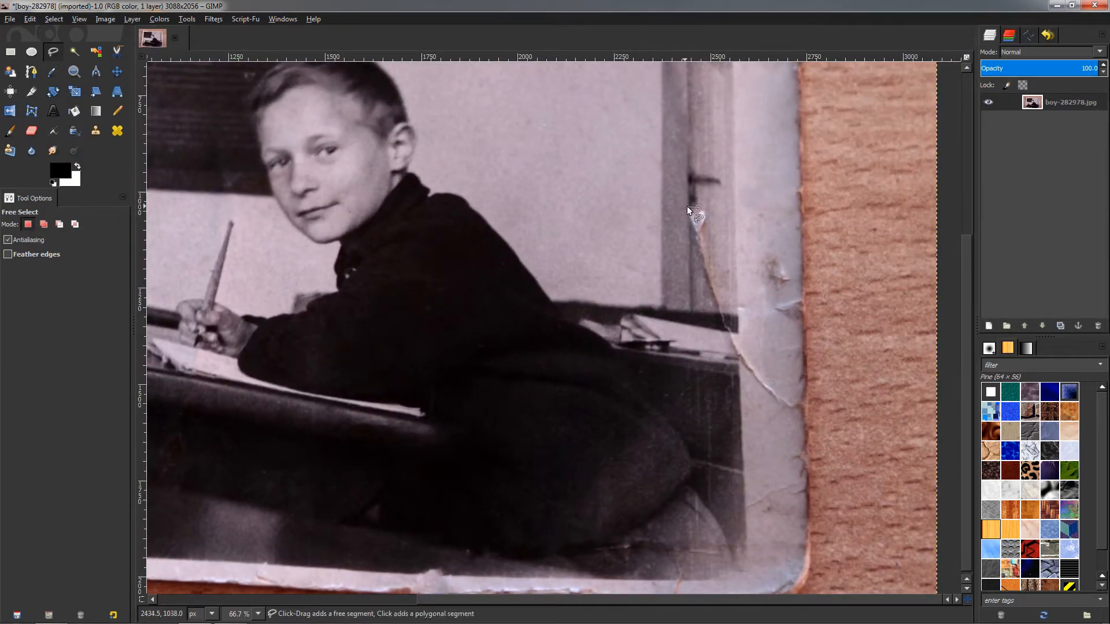
pyautogui.click(682, 211)
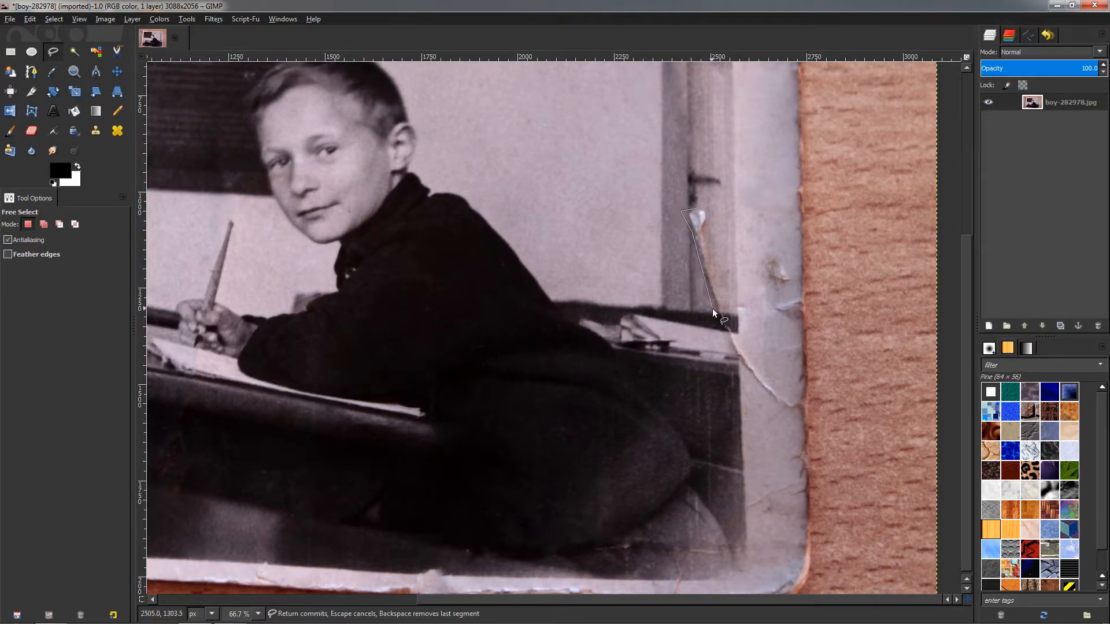
pyautogui.click(737, 356)
pyautogui.click(799, 411)
pyautogui.click(800, 395)
pyautogui.click(724, 300)
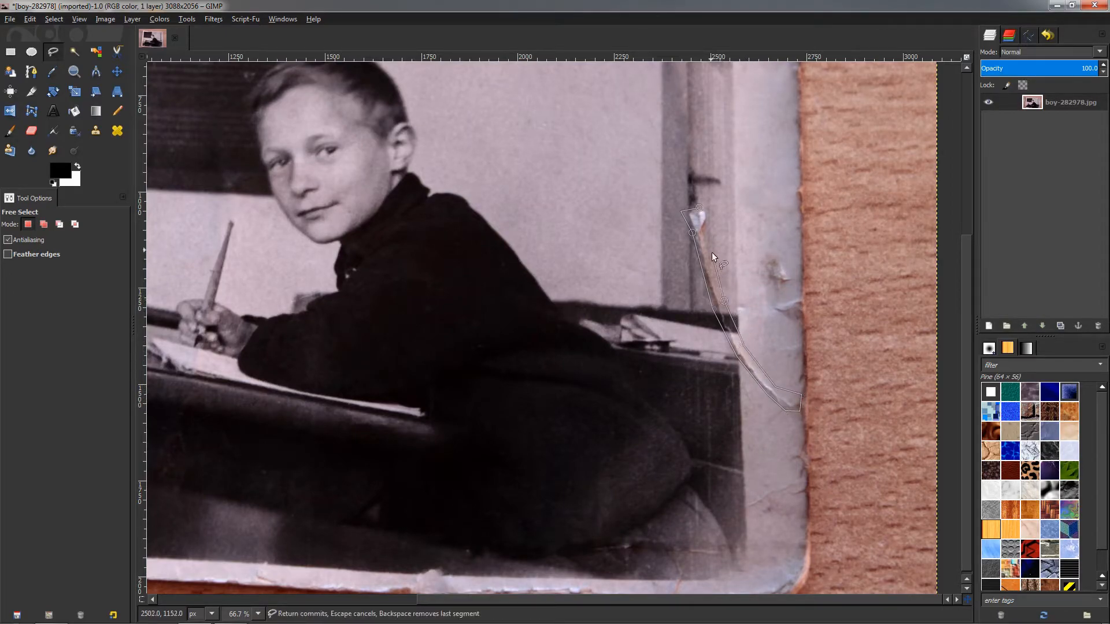
pyautogui.click(699, 209)
pyautogui.press('Return')
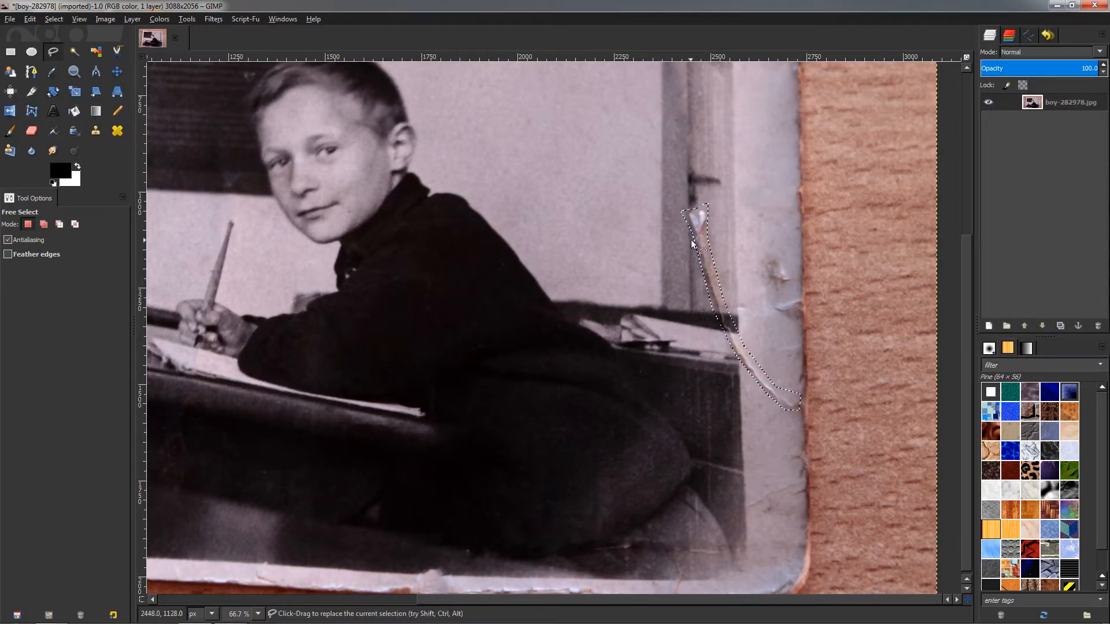
# Repeat Heal selection on the outlined chip and crack, clear the selection and check the healed area.
pyautogui.hotkey('ctrl', 'f')
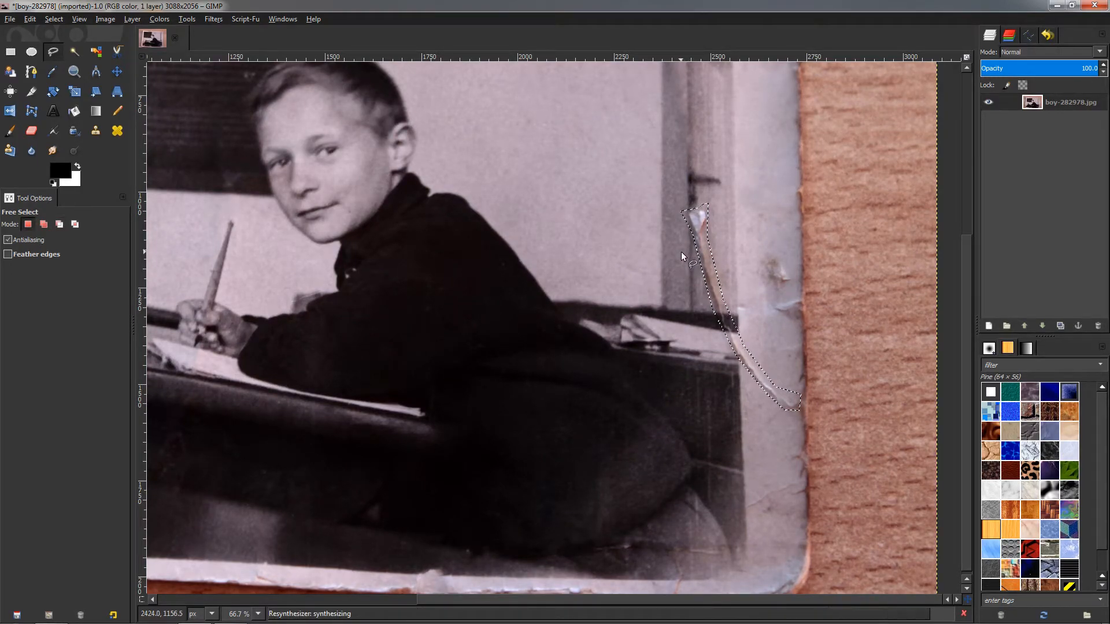
pyautogui.scroll(-2, 687, 321)
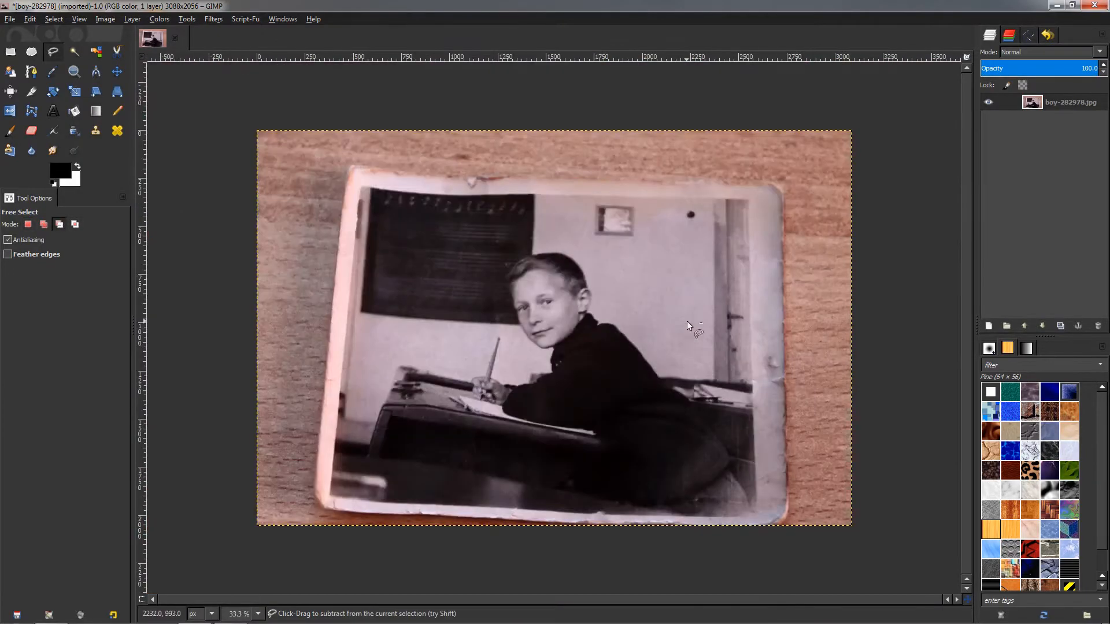
pyautogui.scroll(2, 748, 511)
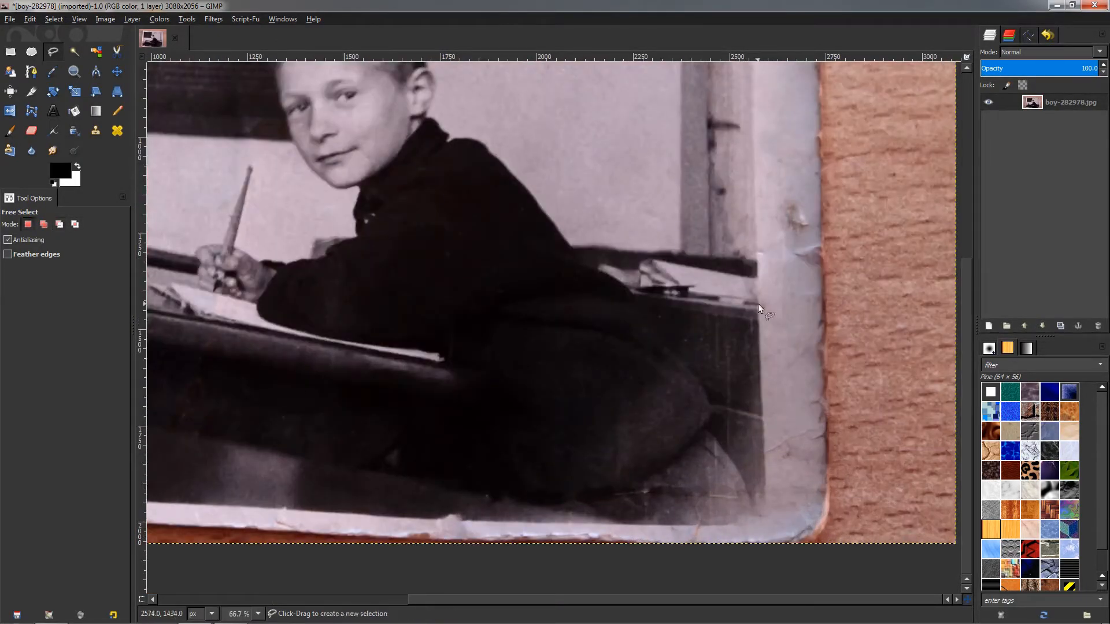
pyautogui.scroll(-2, 727, 425)
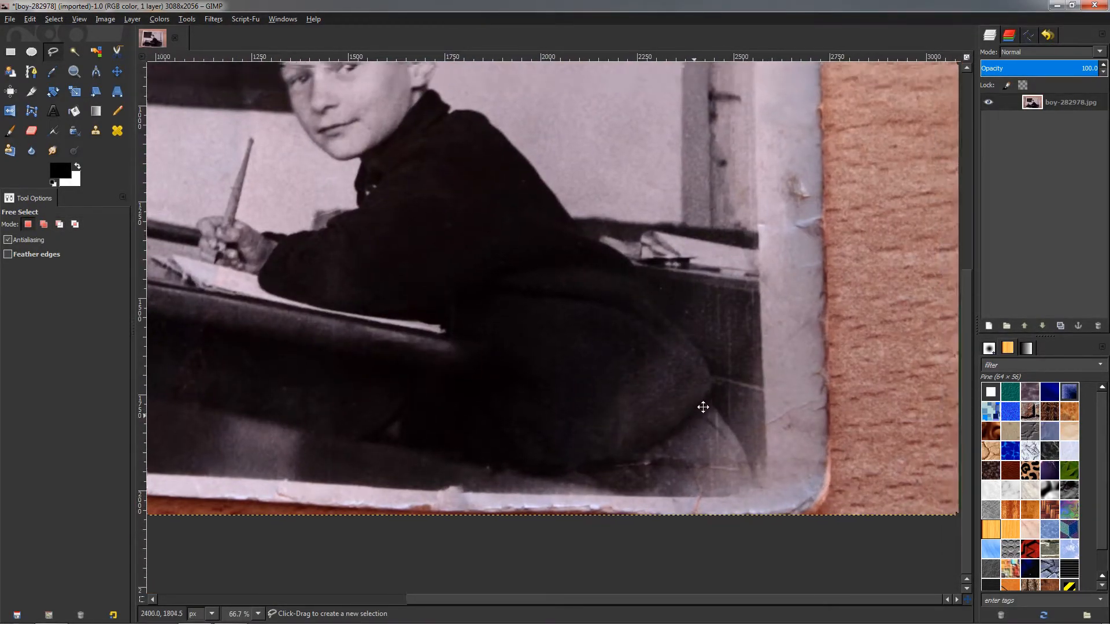
# Outline the remaining brown stain on the right border with a free selection.
pyautogui.scroll(2, 664, 391)
pyautogui.moveTo(711, 196)
pyautogui.mouseDown()
pyautogui.moveTo(680, 215)
pyautogui.moveTo(681, 254)
pyautogui.moveTo(722, 199)
pyautogui.mouseUp()
pyautogui.click(712, 194)
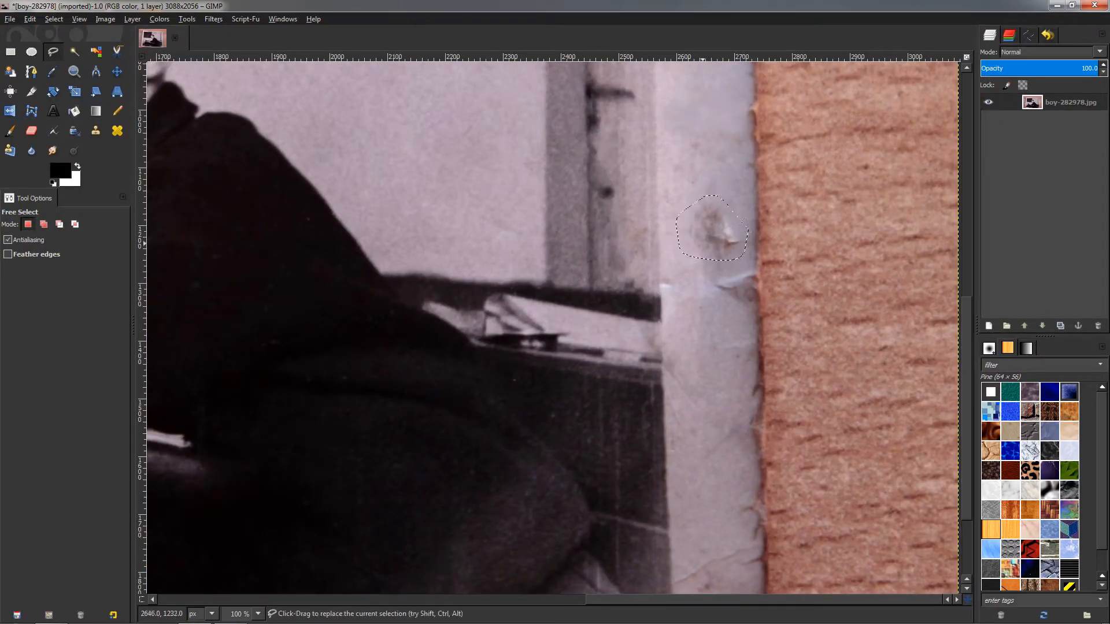
# Repeat Heal selection on the outlined brown stain on the right border and clear the selection.
pyautogui.hotkey('ctrl', 'f')
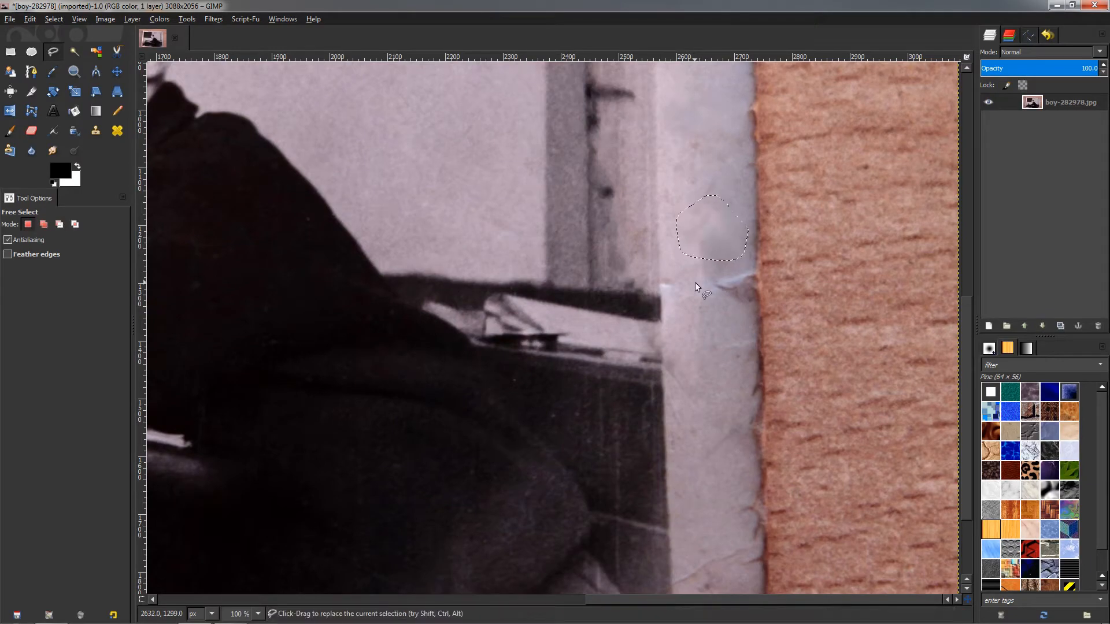
pyautogui.scroll(-2, 694, 282)
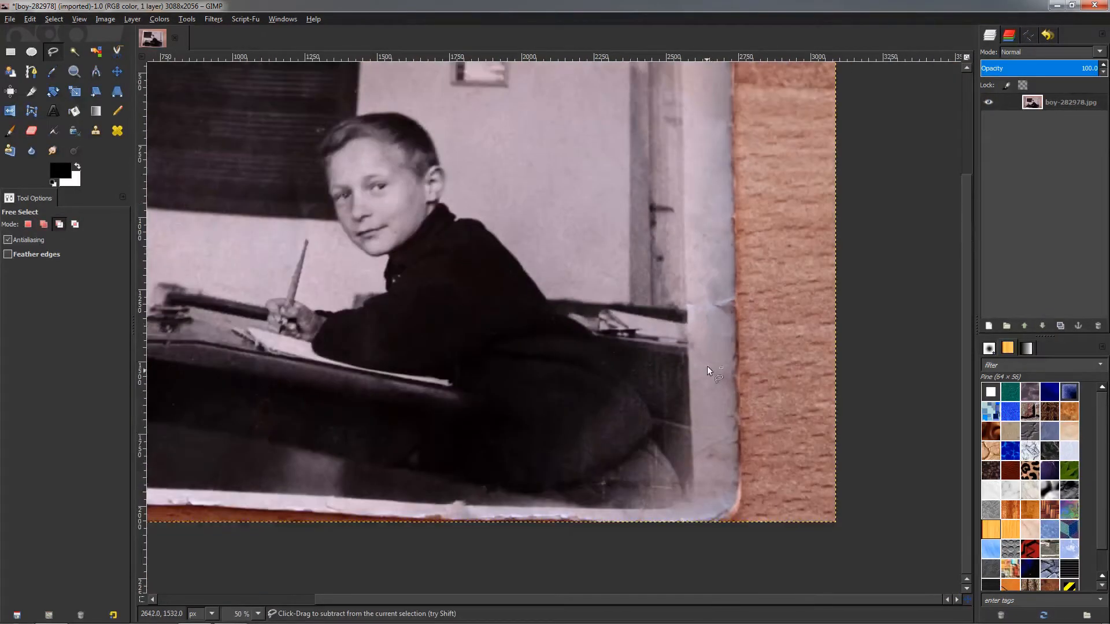
# Outline the thin crease crossing the lower part of the right border, repeat Heal selection on it and clear the selection.
pyautogui.scroll(1, 708, 353)
pyautogui.scroll(2, 699, 434)
pyautogui.click(712, 407)
pyautogui.click(763, 406)
pyautogui.click(802, 374)
pyautogui.click(758, 382)
pyautogui.doubleClick(712, 407)
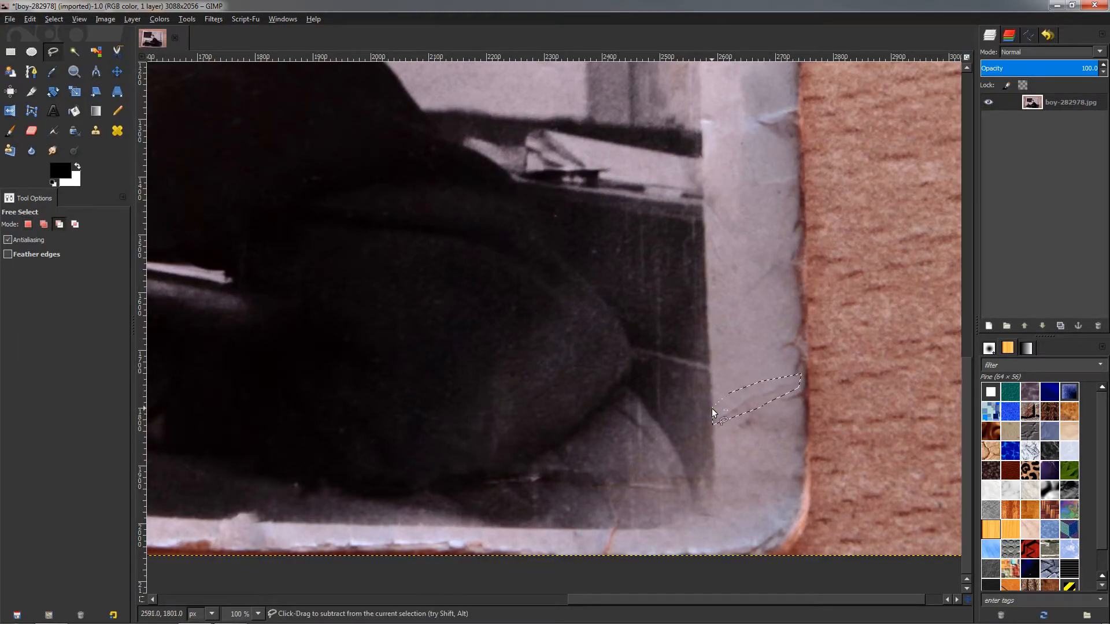
pyautogui.hotkey('ctrl', 'f')
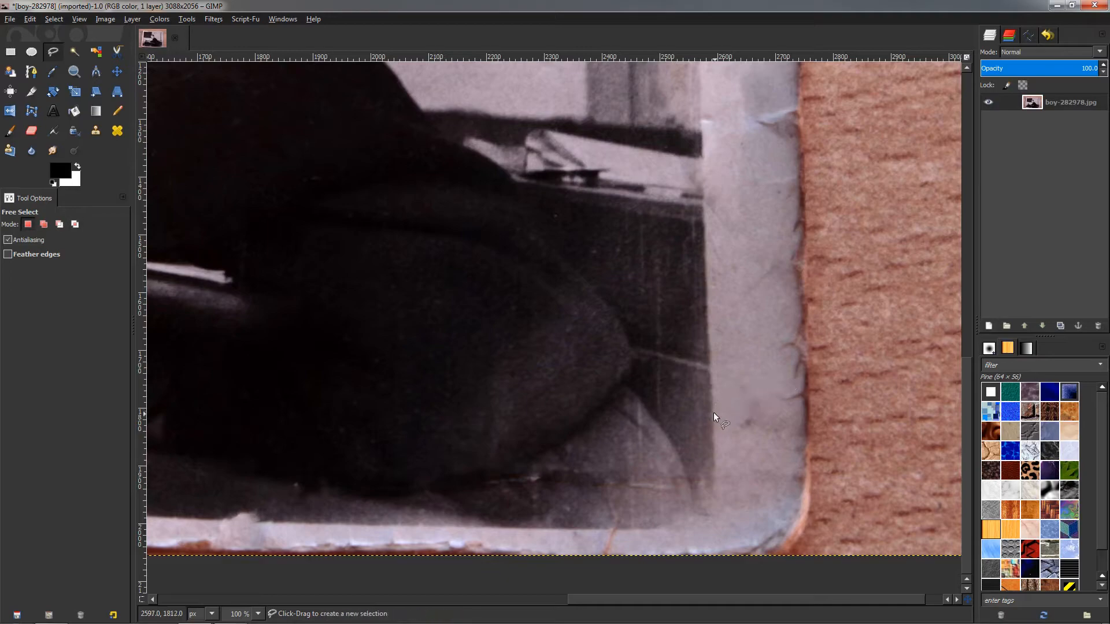
pyautogui.keyDown('ctrl'); pyautogui.scroll(-1, 748, 446); pyautogui.keyUp('ctrl')
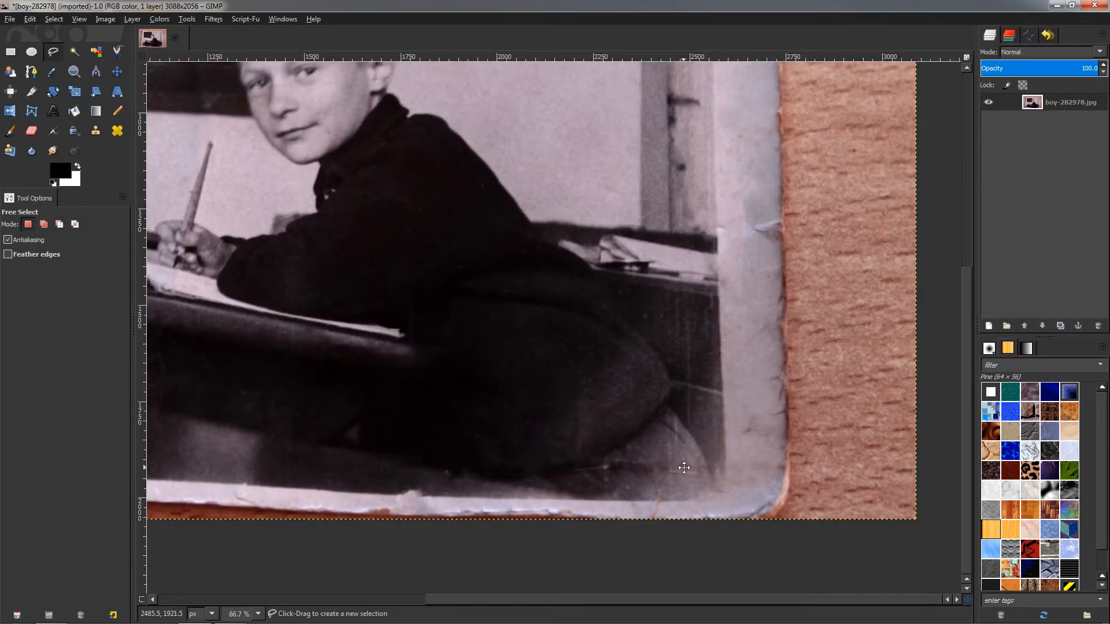
pyautogui.keyDown('ctrl'); pyautogui.scroll(2, 682, 465); pyautogui.keyUp('ctrl')
pyautogui.hscroll(-5, 511, 432)
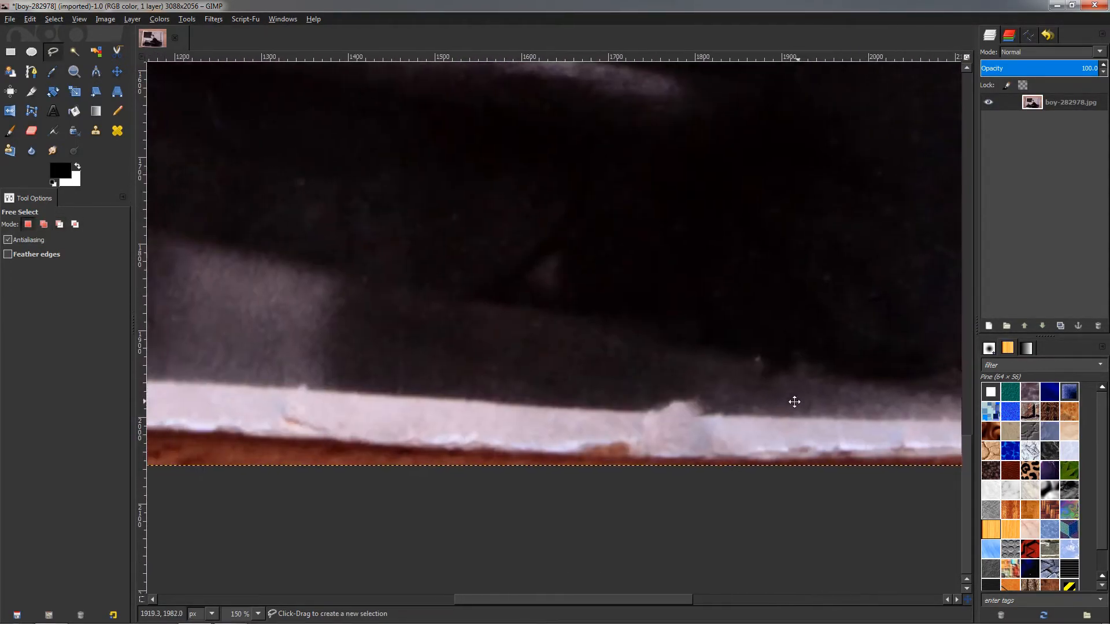
pyautogui.click(637, 411)
pyautogui.click(736, 414)
pyautogui.click(722, 385)
pyautogui.click(634, 411)
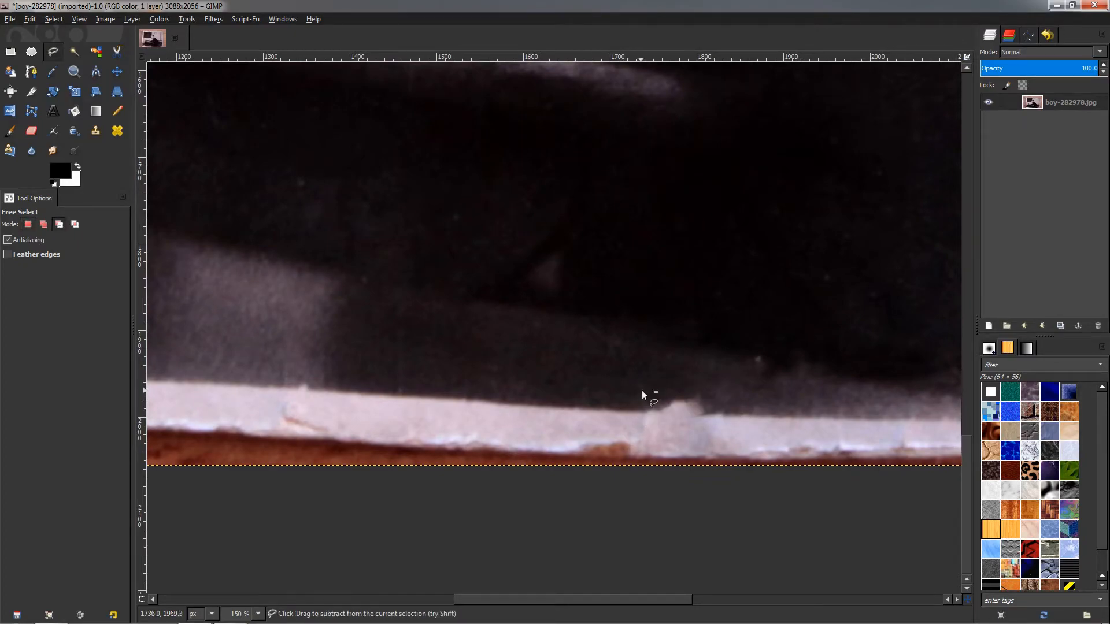
# Outline the light bump on the upper edge of the bottom border, repeat Heal selection on it and clear the selection.
pyautogui.keyDown('ctrl'); pyautogui.click(644, 408); pyautogui.keyUp('ctrl')
pyautogui.click(720, 412)
pyautogui.click(711, 392)
pyautogui.click(644, 408)
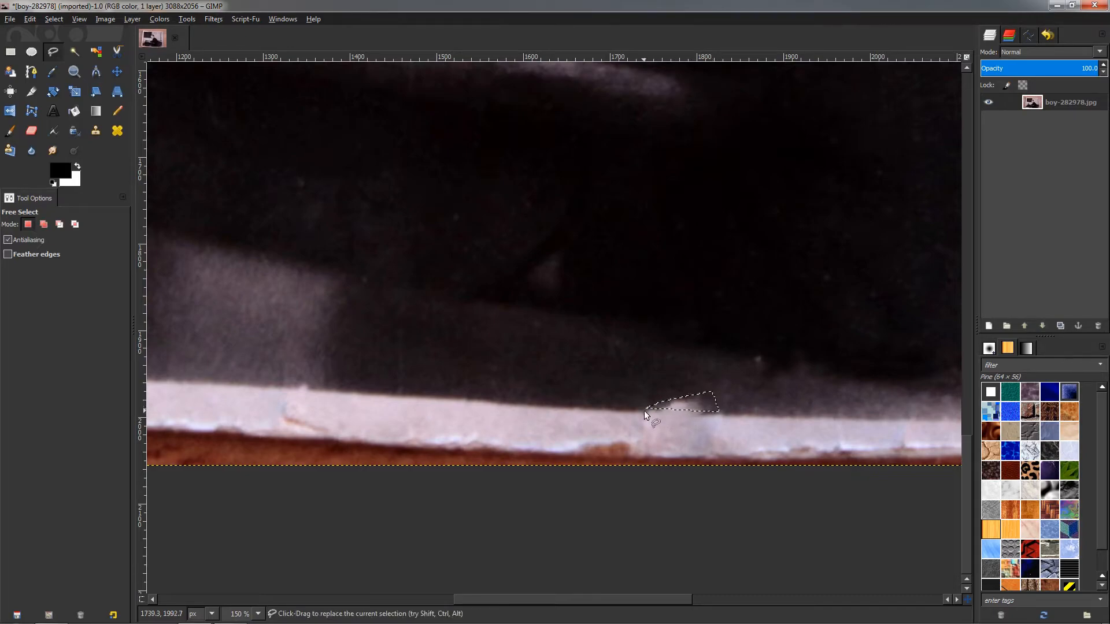
pyautogui.hotkey('ctrl', 'f')
pyautogui.keyDown('ctrl'); pyautogui.scroll(-3, 648, 411); pyautogui.keyUp('ctrl')
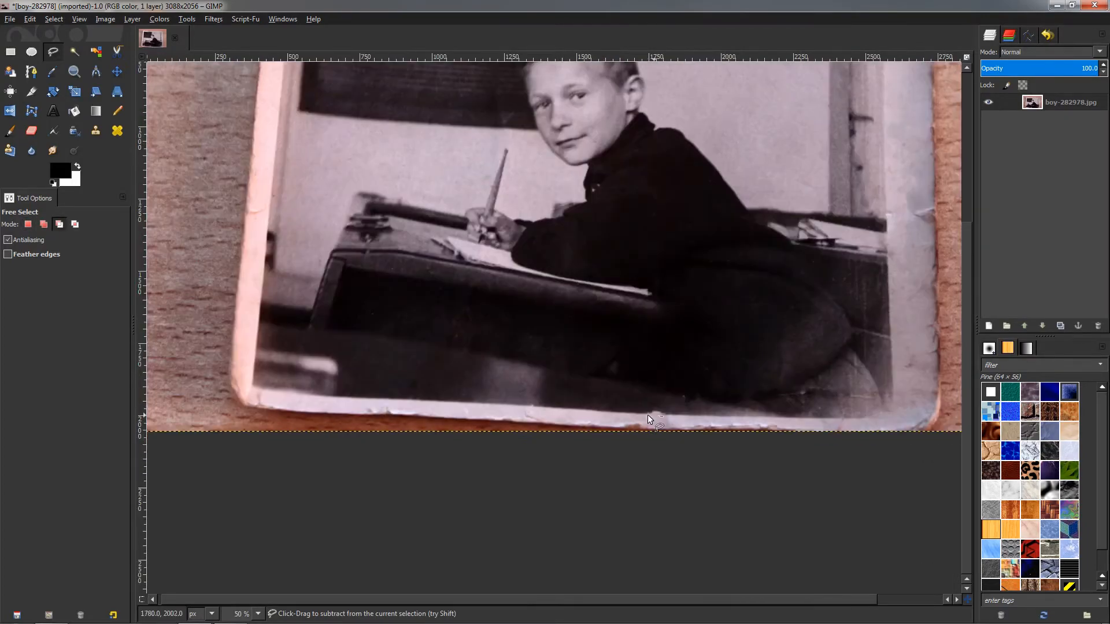
pyautogui.keyDown('ctrl'); pyautogui.scroll(-1, 788, 370); pyautogui.keyUp('ctrl')
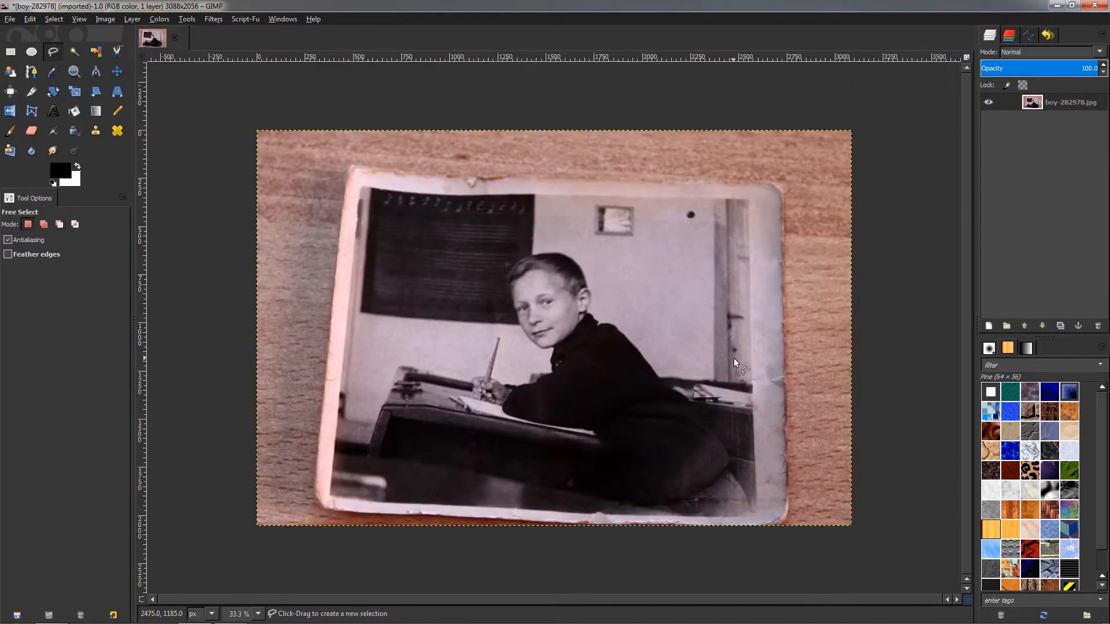
# Clone dark texture over the light speck above the bottom border, using brush size 40.96 and opacity 53.9.
pyautogui.keyDown('ctrl'); pyautogui.scroll(4, 706, 502); pyautogui.keyUp('ctrl')
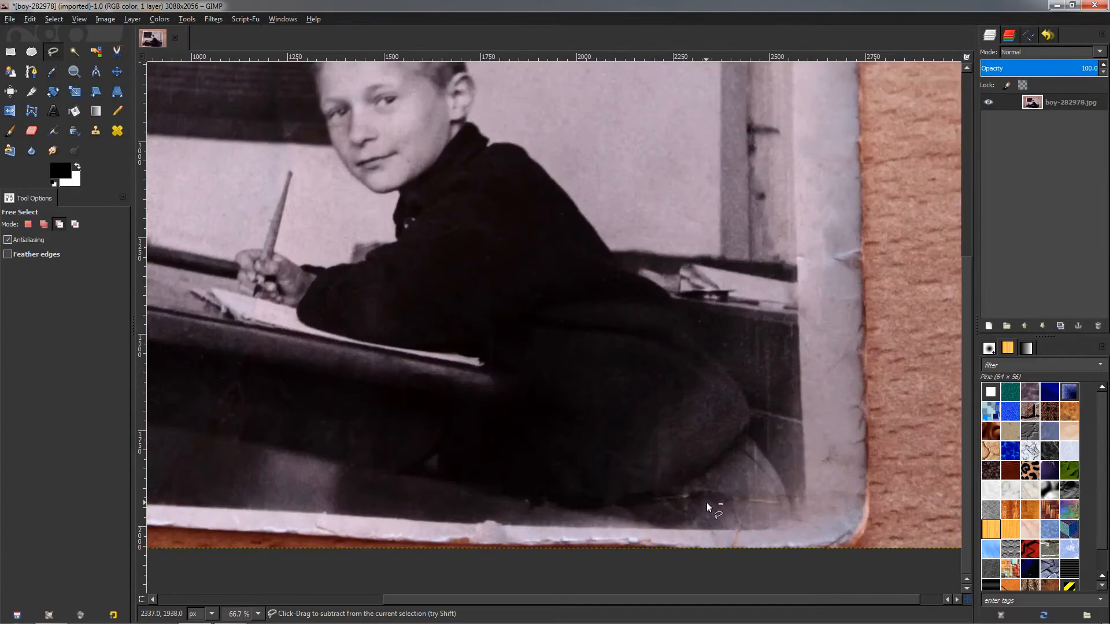
pyautogui.keyDown('ctrl'); pyautogui.scroll(-2, 558, 444); pyautogui.keyUp('ctrl')
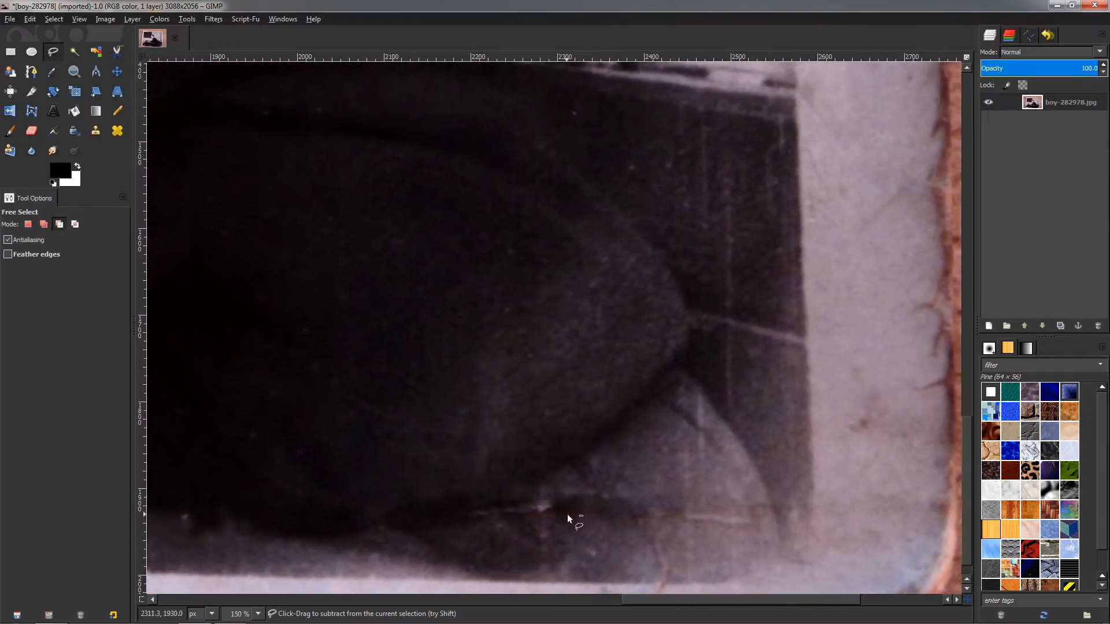
pyautogui.keyDown('ctrl'); pyautogui.scroll(2, 560, 457); pyautogui.keyUp('ctrl')
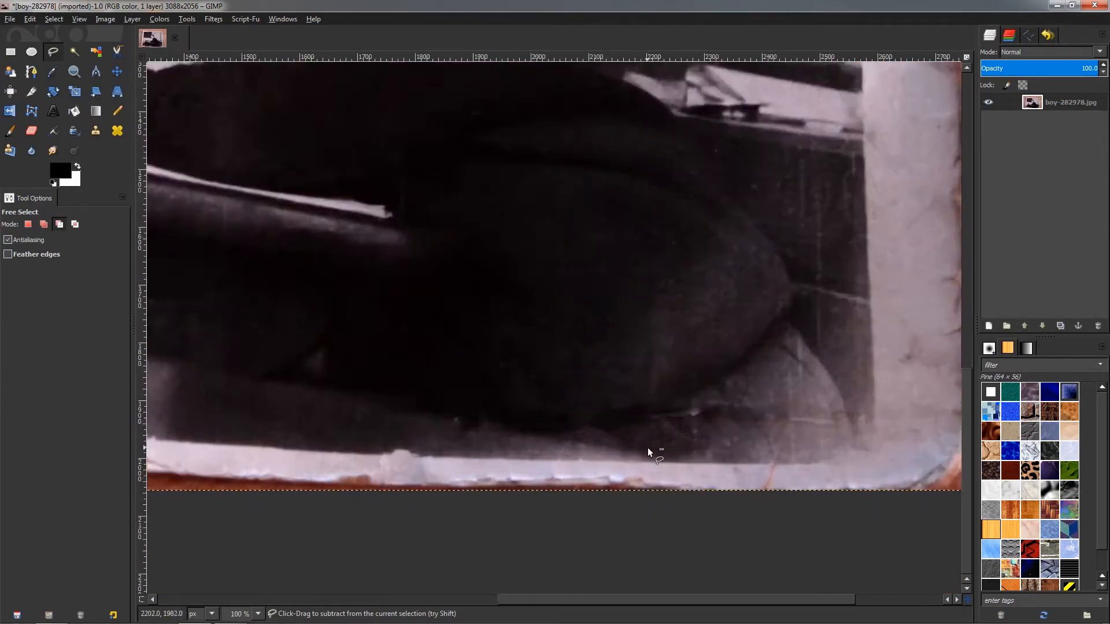
pyautogui.click(96, 131)
pyautogui.click(5, 285)
pyautogui.click(66, 238)
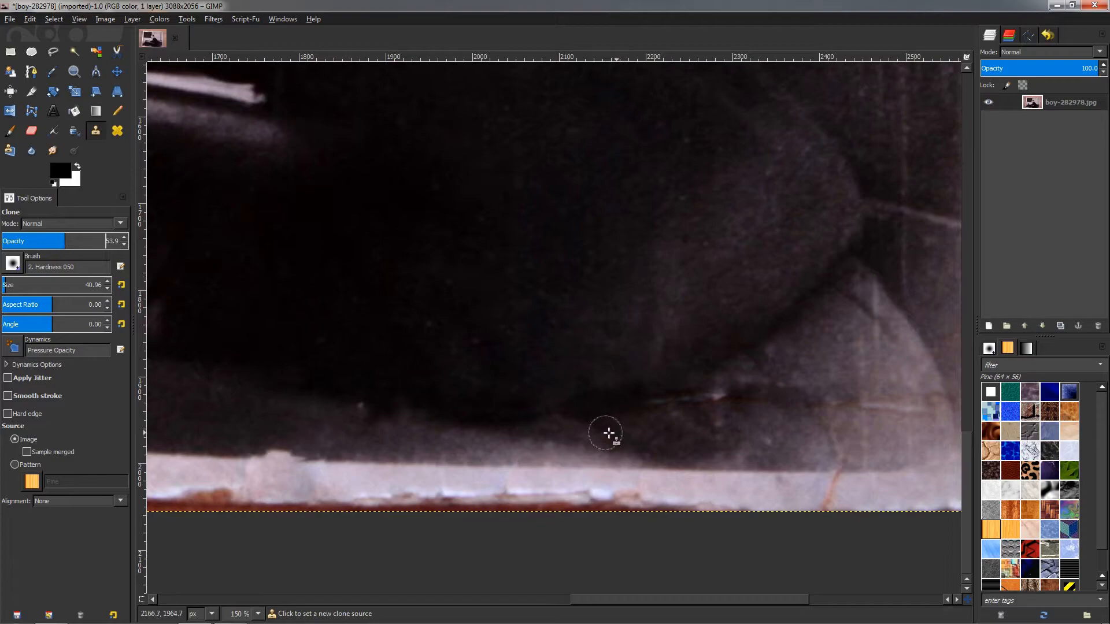
pyautogui.keyDown('ctrl'); pyautogui.click(733, 430); pyautogui.keyUp('ctrl')
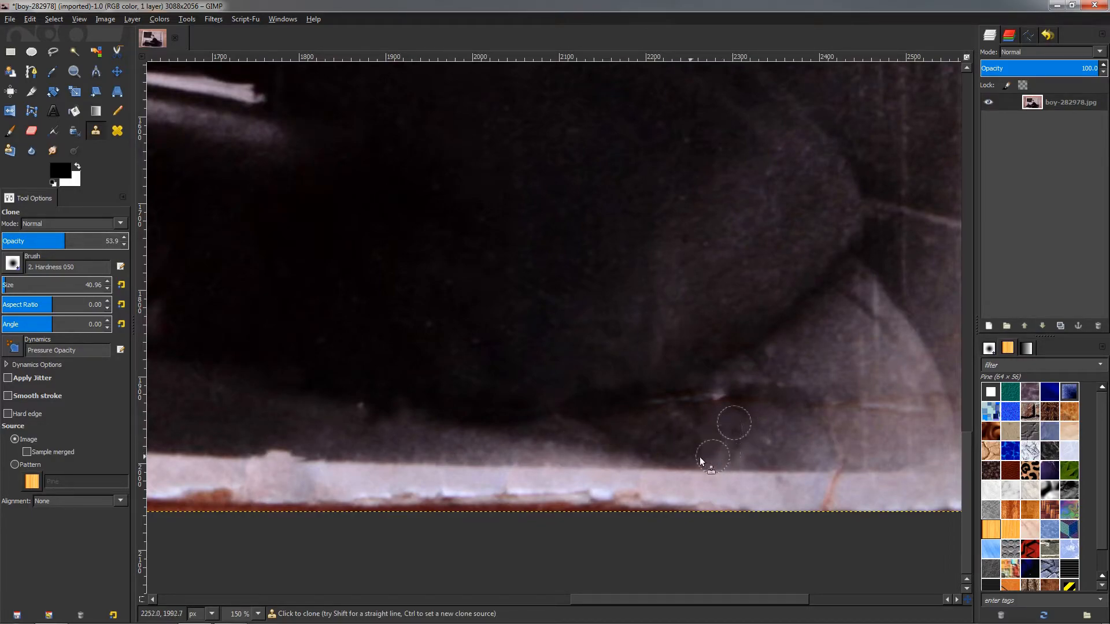
pyautogui.moveTo(390, 426); pyautogui.dragTo(532, 421)
pyautogui.keyDown('ctrl'); pyautogui.click(498, 426); pyautogui.keyUp('ctrl')
pyautogui.click(500, 403)
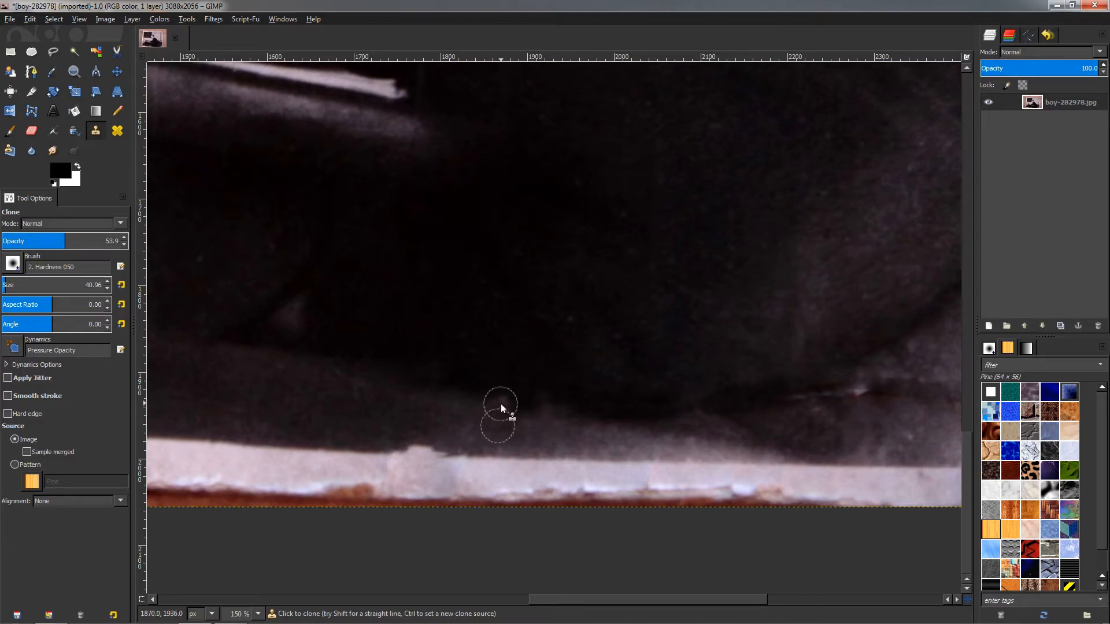
pyautogui.keyDown('ctrl'); pyautogui.scroll(-1, 596, 426); pyautogui.keyUp('ctrl')
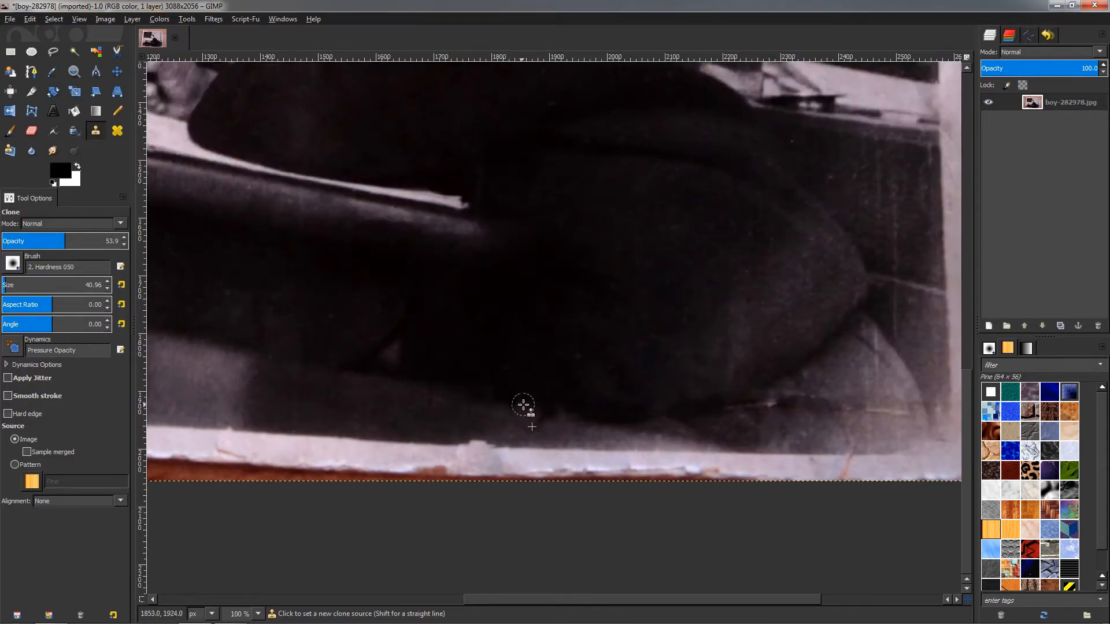
pyautogui.moveTo(805, 433); pyautogui.dragTo(526, 421)
# Clone over the vertical scratches and brown streak on the light triangular area and the dark strip beside it.
pyautogui.keyDown('ctrl'); pyautogui.scroll(1, 565, 413); pyautogui.keyUp('ctrl')
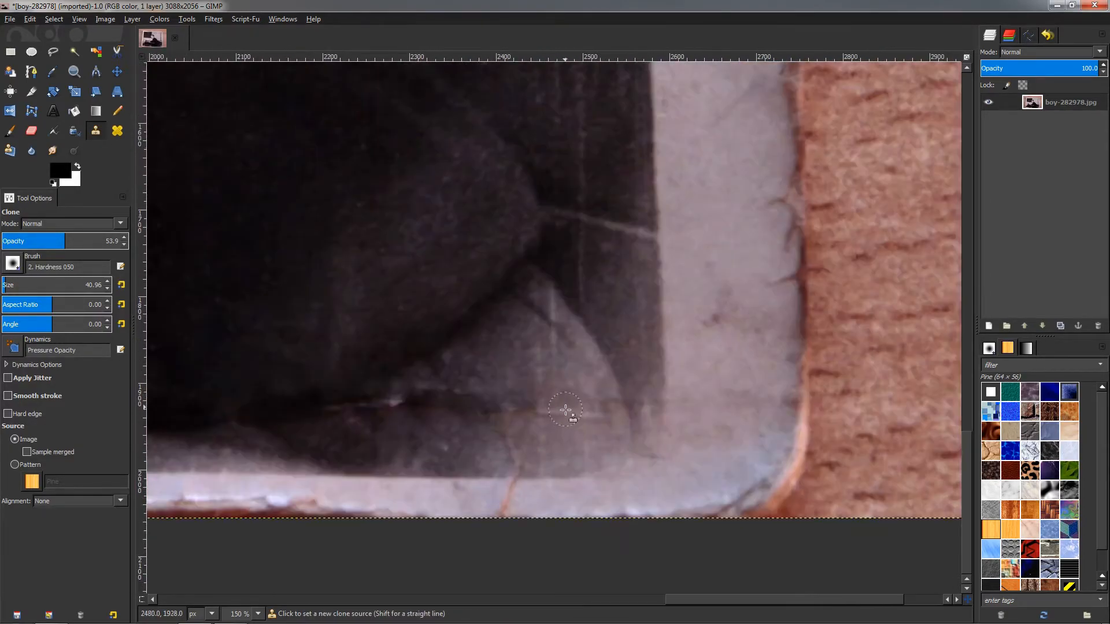
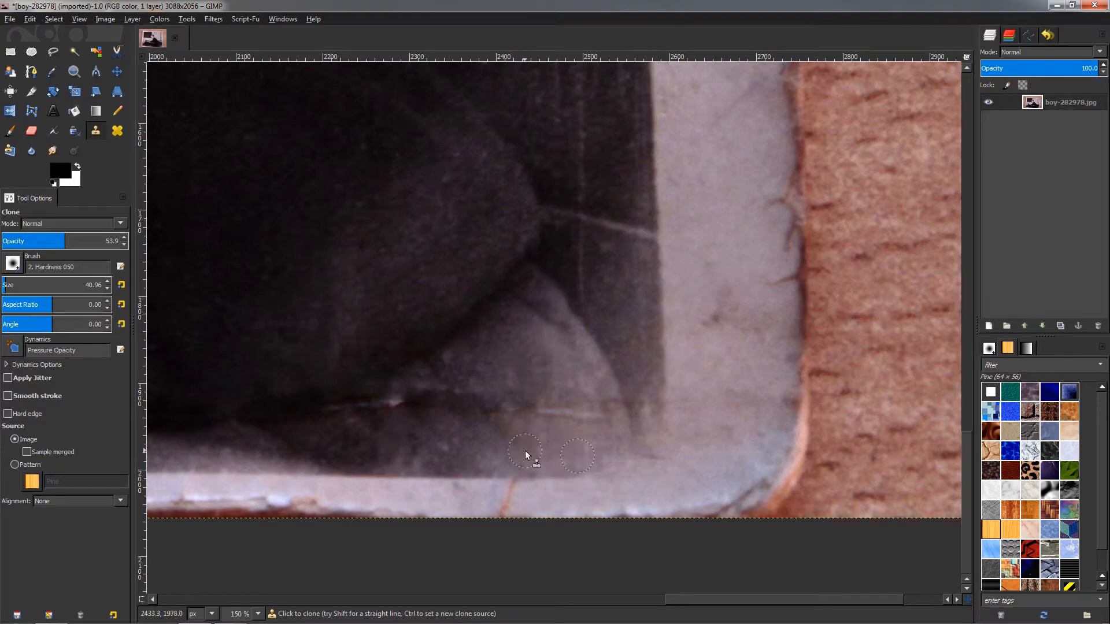
pyautogui.keyDown('ctrl'); pyautogui.click(523, 428); pyautogui.keyUp('ctrl')
pyautogui.keyDown('ctrl'); pyautogui.click(566, 457); pyautogui.keyUp('ctrl')
pyautogui.keyDown('ctrl'); pyautogui.click(604, 253); pyautogui.keyUp('ctrl')
pyautogui.keyDown('ctrl'); pyautogui.scroll(-2, 573, 287); pyautogui.keyUp('ctrl')
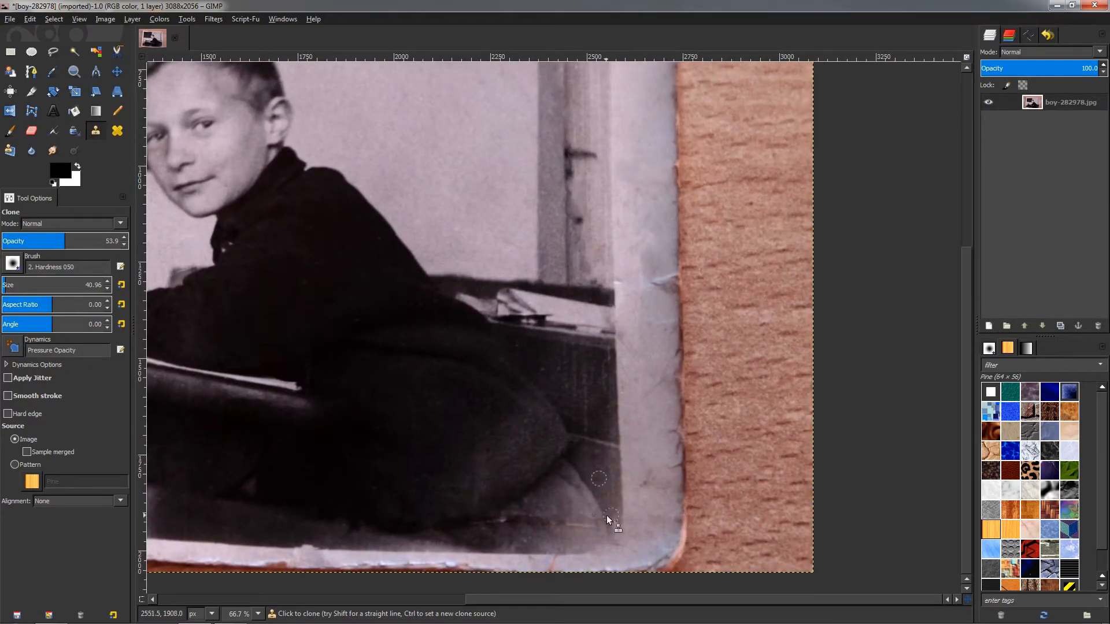
pyautogui.keyDown('ctrl'); pyautogui.scroll(3, 630, 518); pyautogui.keyUp('ctrl')
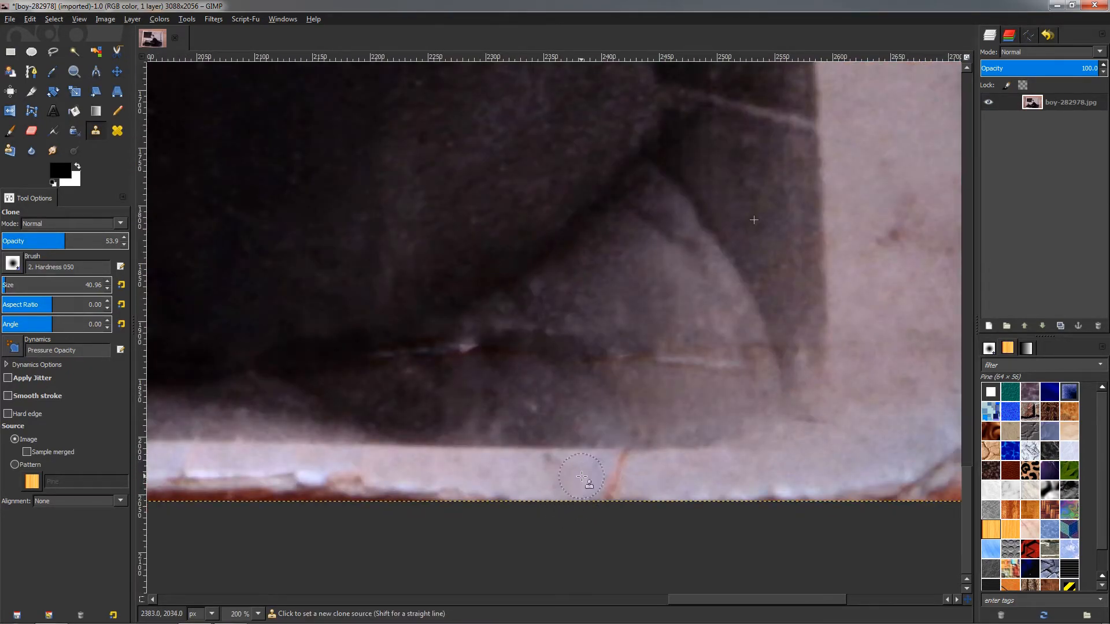
# Outline the orange crack across the bottom border with a free selection, heal it and clear the selection.
pyautogui.click(54, 52)
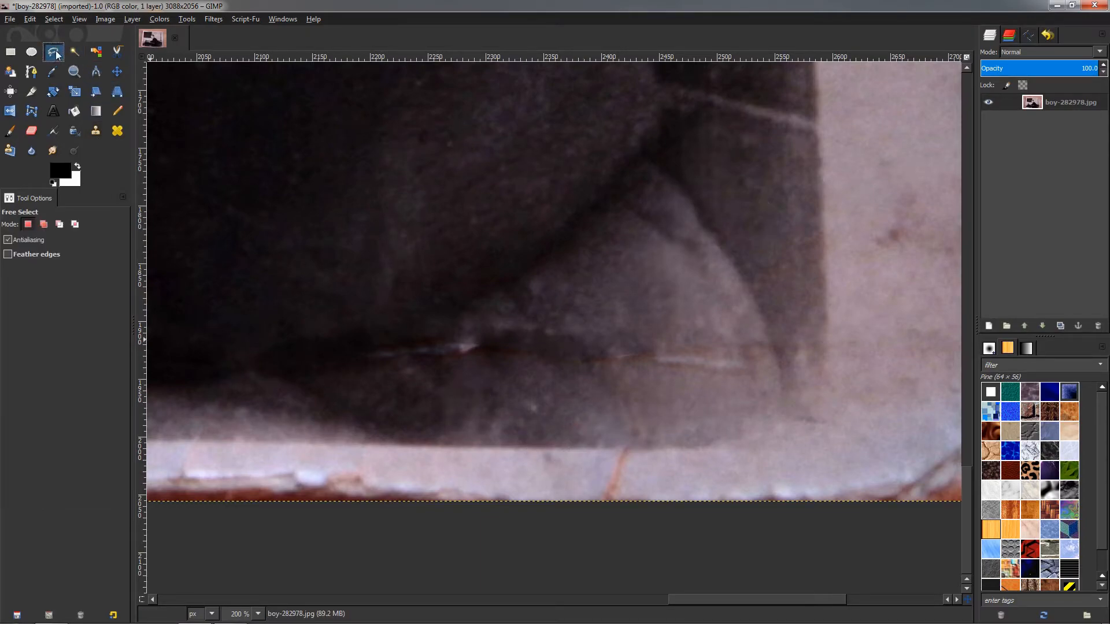
pyautogui.moveTo(617, 444); pyautogui.dragTo(599, 503)
pyautogui.click(637, 437)
pyautogui.click(617, 444)
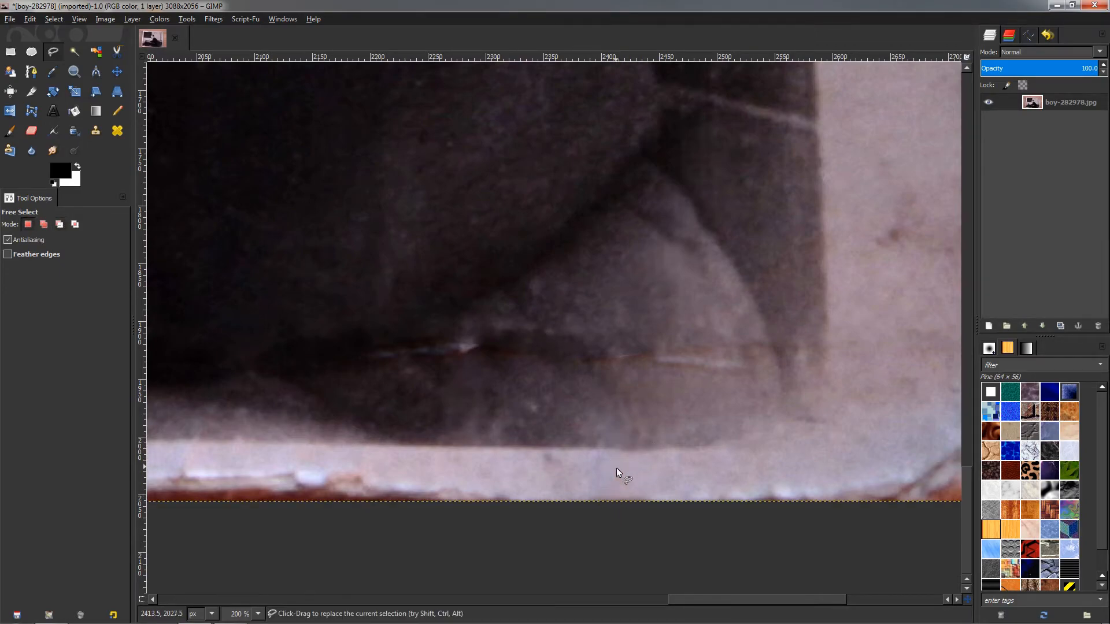
pyautogui.scroll(-1, 636, 478)
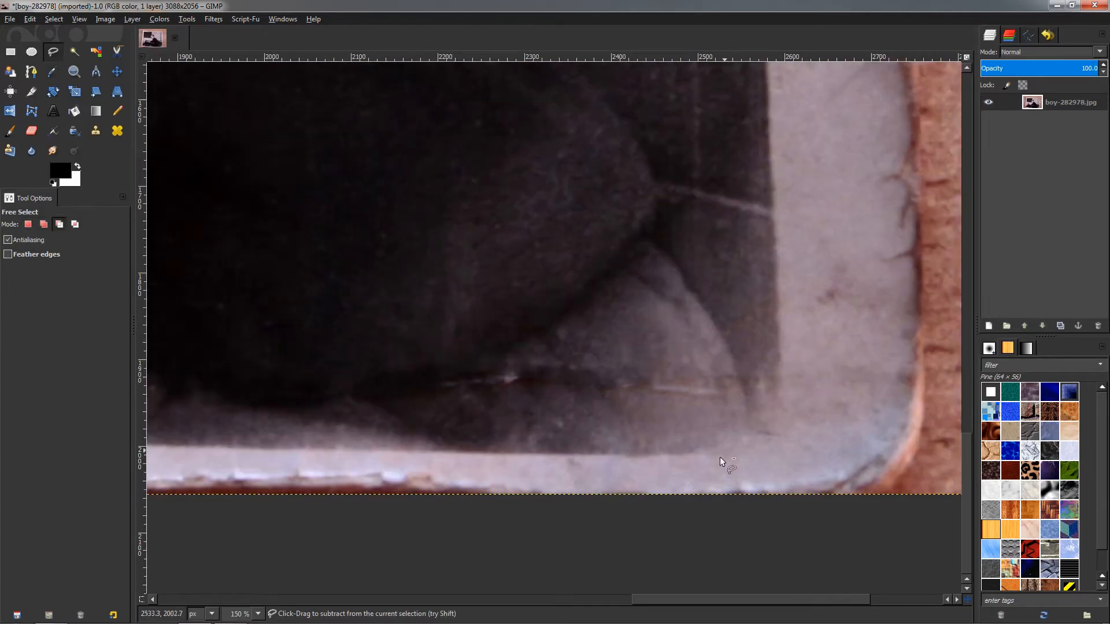
# Outline the small brown spots low on the right border, repeat Heal selection on them and clear the selection.
pyautogui.scroll(3, 720, 457)
pyautogui.hscroll(3, 719, 456)
pyautogui.click(691, 372)
pyautogui.click(674, 384)
pyautogui.click(656, 423)
pyautogui.click(665, 439)
pyautogui.click(672, 439)
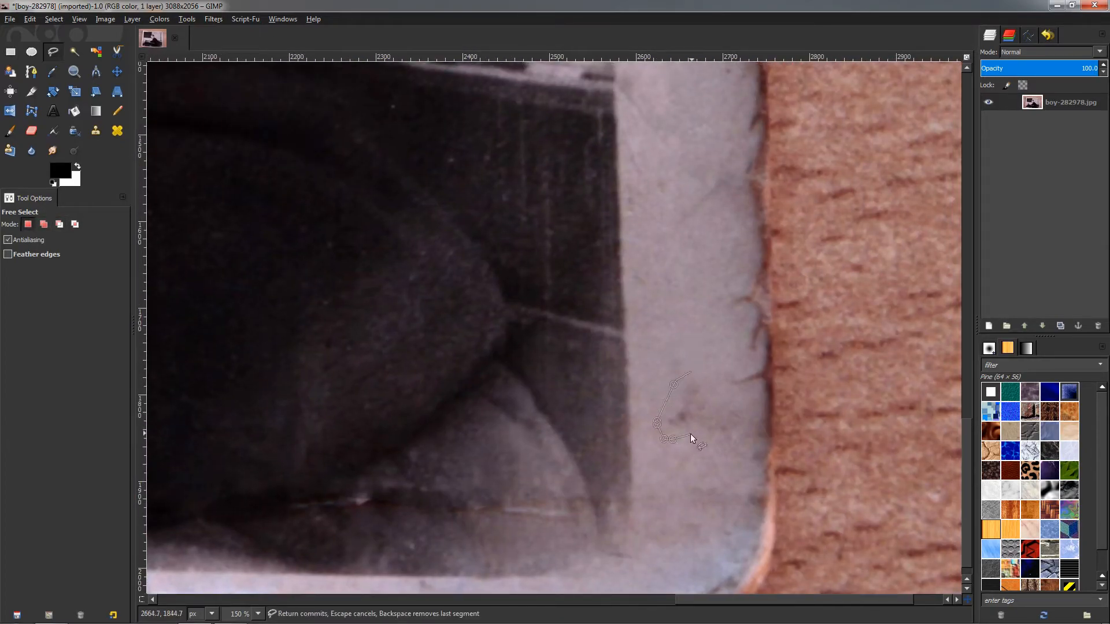
pyautogui.click(691, 371)
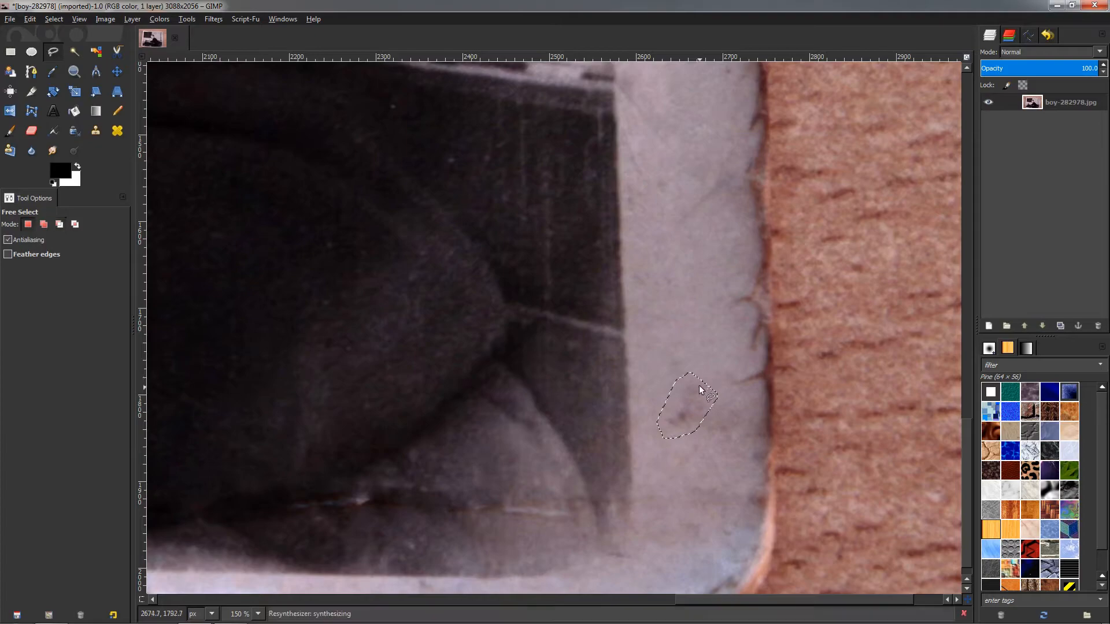
pyautogui.hotkey('ctrl', 'f')
pyautogui.scroll(-3, 718, 414)
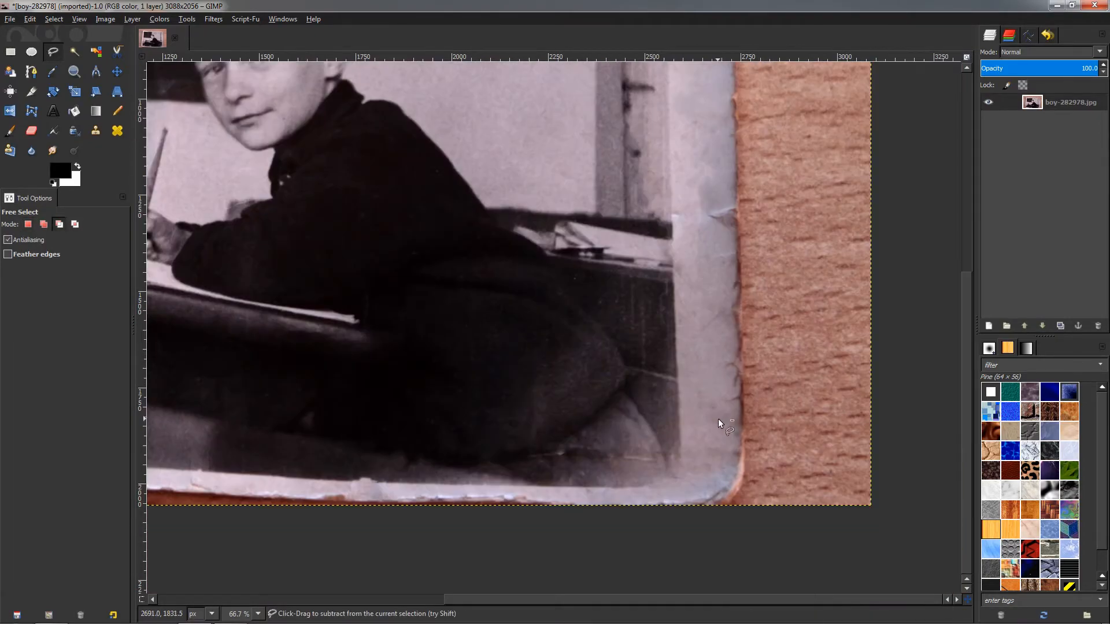
# Outline the white crease at the outer edge of the right border, repeat Heal selection on it and clear the selection.
pyautogui.scroll(4, 718, 418)
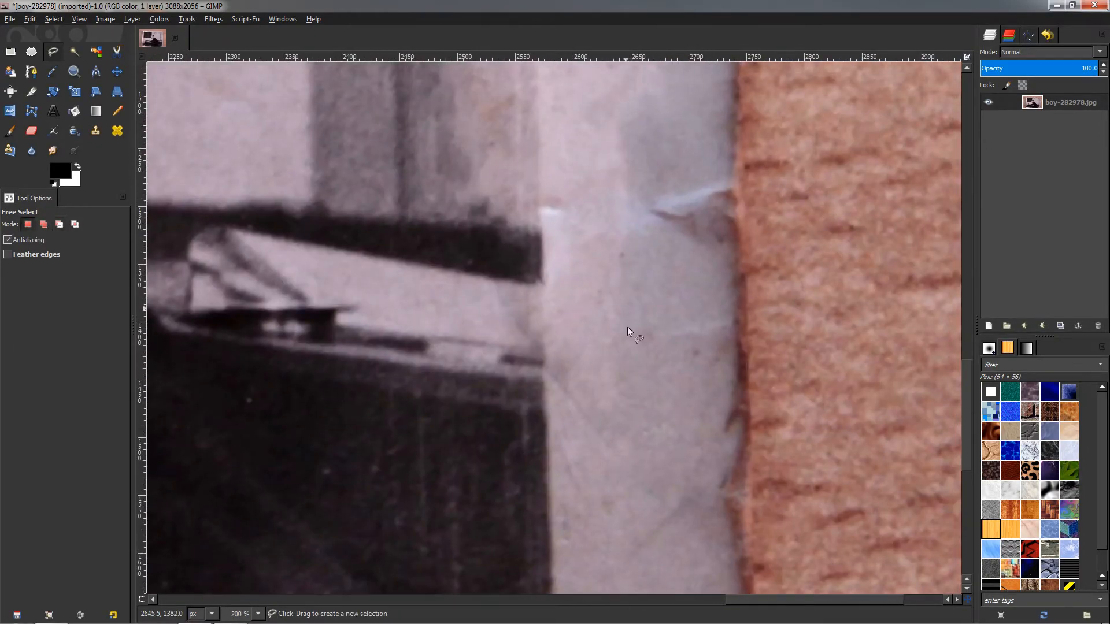
pyautogui.moveTo(628, 328); pyautogui.dragTo(612, 427)
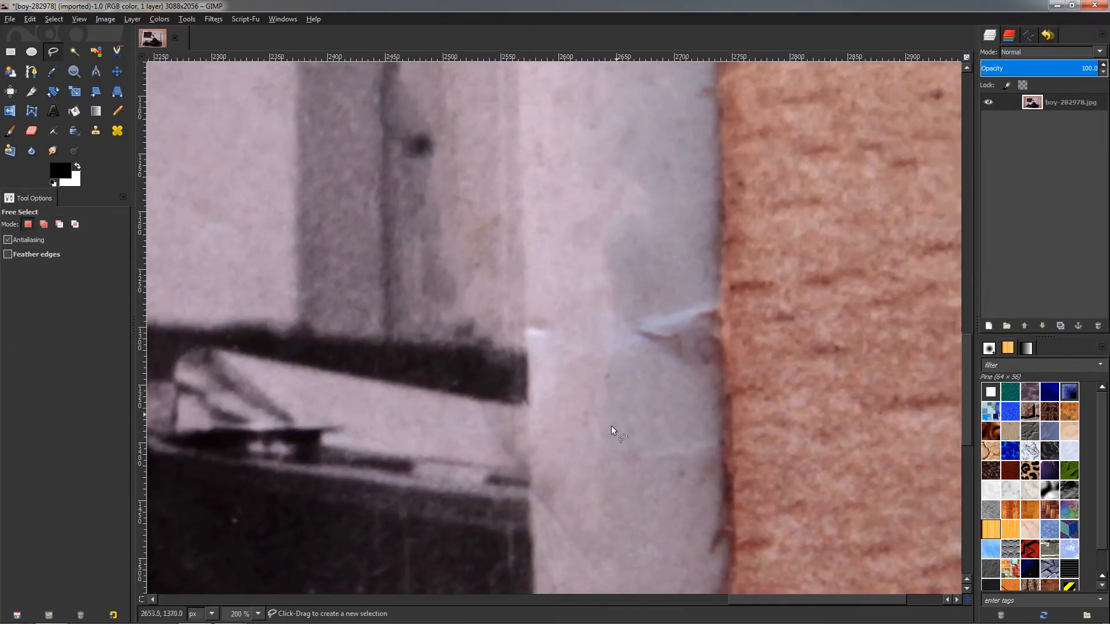
pyautogui.click(711, 287)
pyautogui.click(713, 372)
pyautogui.click(646, 370)
pyautogui.click(619, 320)
pyautogui.click(674, 295)
pyautogui.click(711, 288)
pyautogui.press('Return')
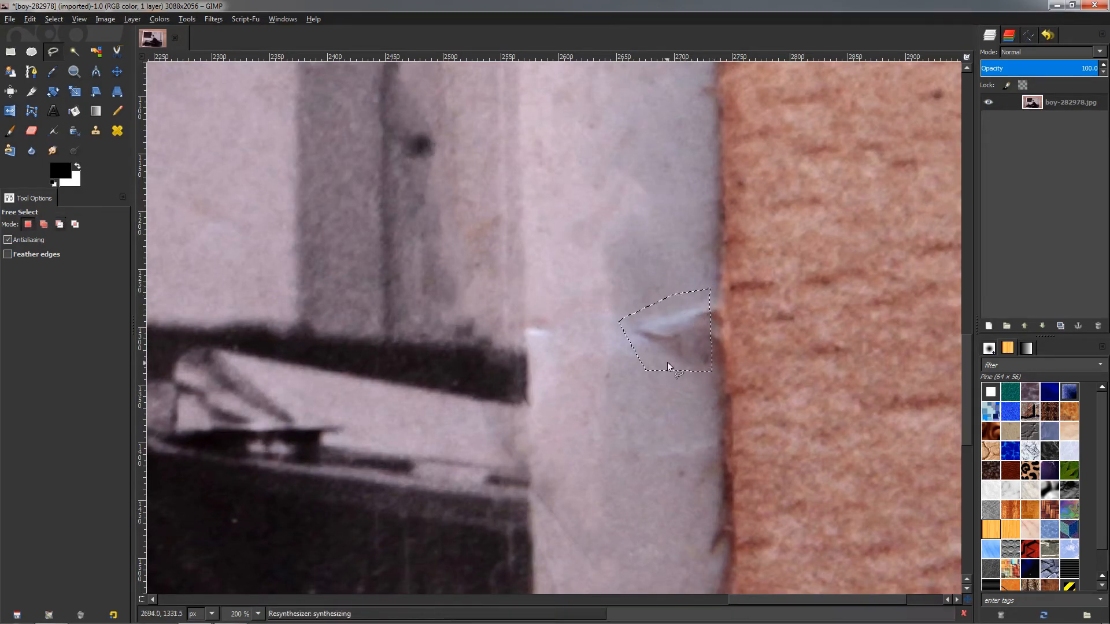
pyautogui.keyDown('ctrl'); pyautogui.scroll(-4, 667, 366); pyautogui.keyUp('ctrl')
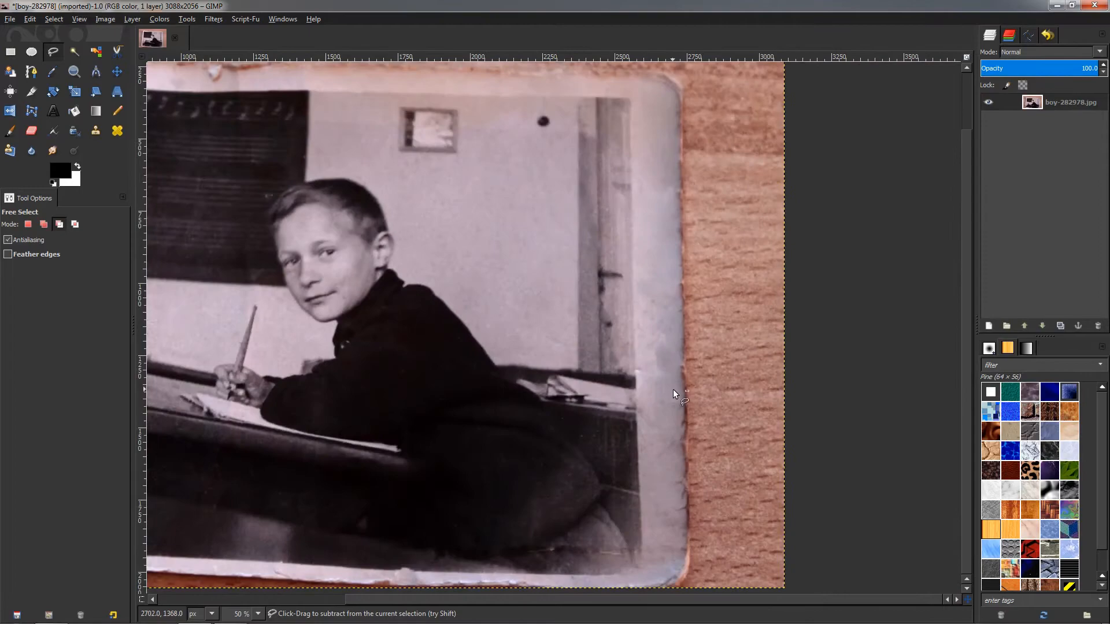
# Outline the faint diagonal crease on the right border below the desk papers, heal it and clear the selection.
pyautogui.keyDown('ctrl'); pyautogui.scroll(3, 643, 508); pyautogui.keyUp('ctrl')
pyautogui.click(704, 375)
pyautogui.click(650, 432)
pyautogui.click(664, 443)
pyautogui.click(712, 406)
pyautogui.click(704, 377)
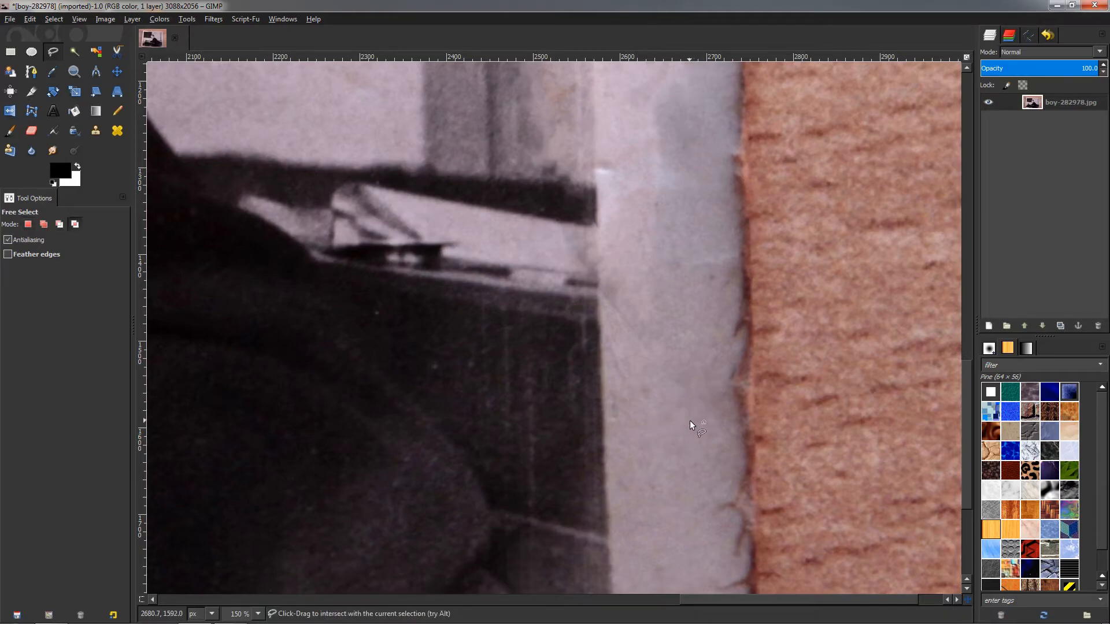
pyautogui.keyDown('ctrl'); pyautogui.scroll(-4, 704, 456); pyautogui.keyUp('ctrl')
# Outline the small white mark on the inner edge of the right border, heal it and clear the selection.
pyautogui.keyDown('ctrl'); pyautogui.scroll(1, 660, 356); pyautogui.keyUp('ctrl')
pyautogui.keyDown('ctrl'); pyautogui.scroll(4, 660, 356); pyautogui.keyUp('ctrl')
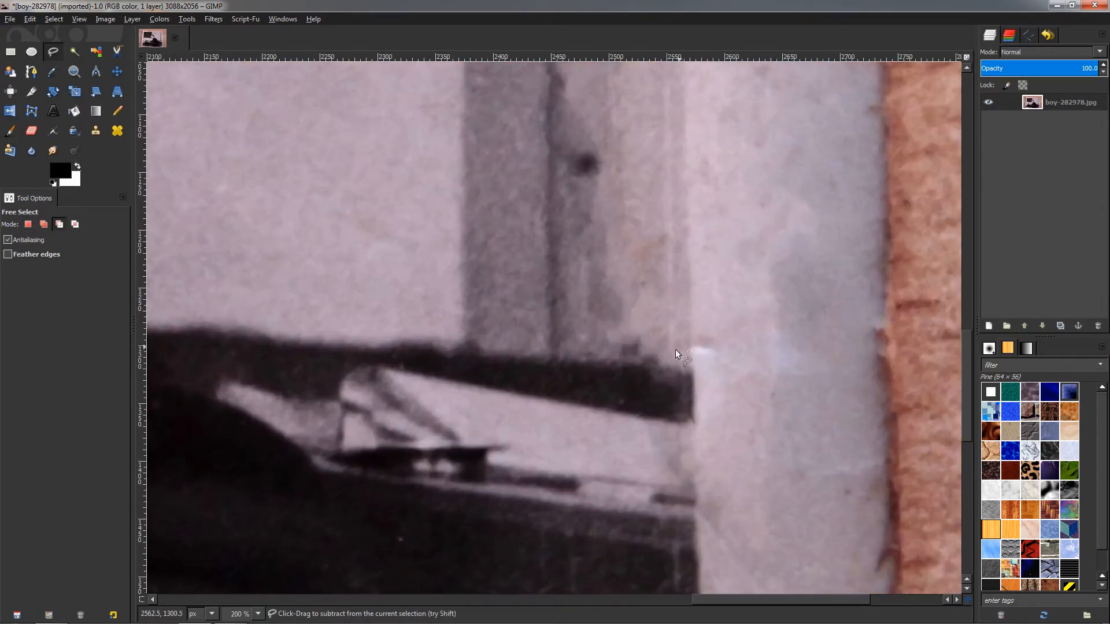
pyautogui.keyDown('ctrl'); pyautogui.click(692, 332); pyautogui.keyUp('ctrl')
pyautogui.click(690, 359)
pyautogui.click(704, 362)
pyautogui.click(692, 332)
pyautogui.keyDown('ctrl'); pyautogui.scroll(-2, 699, 385); pyautogui.keyUp('ctrl')
pyautogui.keyDown('ctrl'); pyautogui.scroll(-4, 730, 404); pyautogui.keyUp('ctrl')
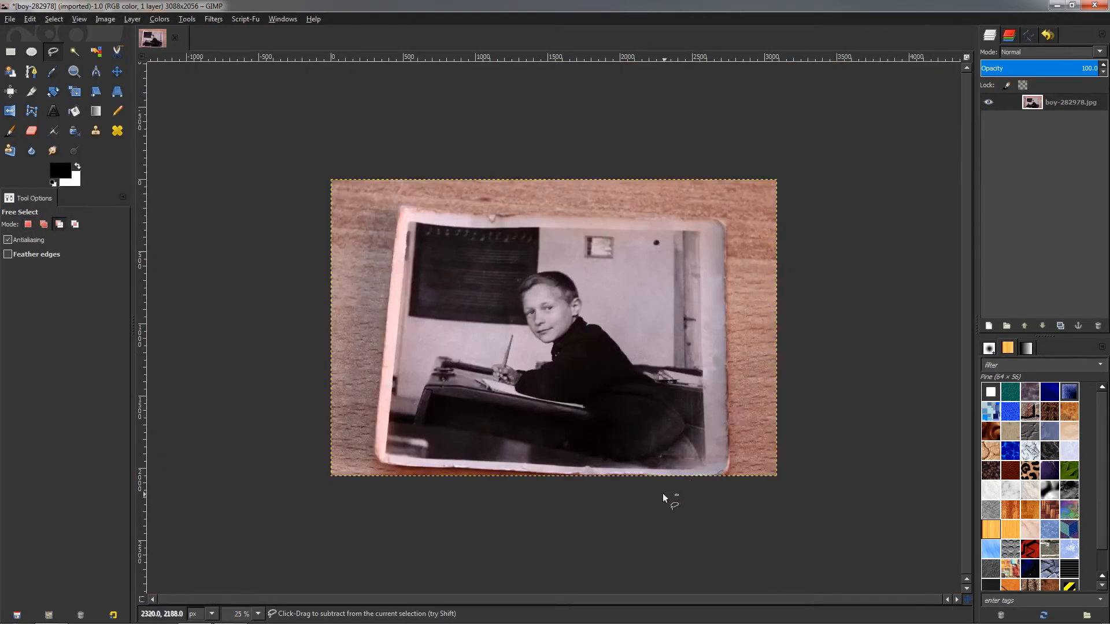
pyautogui.keyDown('ctrl'); pyautogui.scroll(6, 663, 493); pyautogui.keyUp('ctrl')
pyautogui.keyDown('ctrl'); pyautogui.scroll(-2, 706, 474); pyautogui.keyUp('ctrl')
pyautogui.keyDown('ctrl'); pyautogui.scroll(-2, 742, 444); pyautogui.keyUp('ctrl')
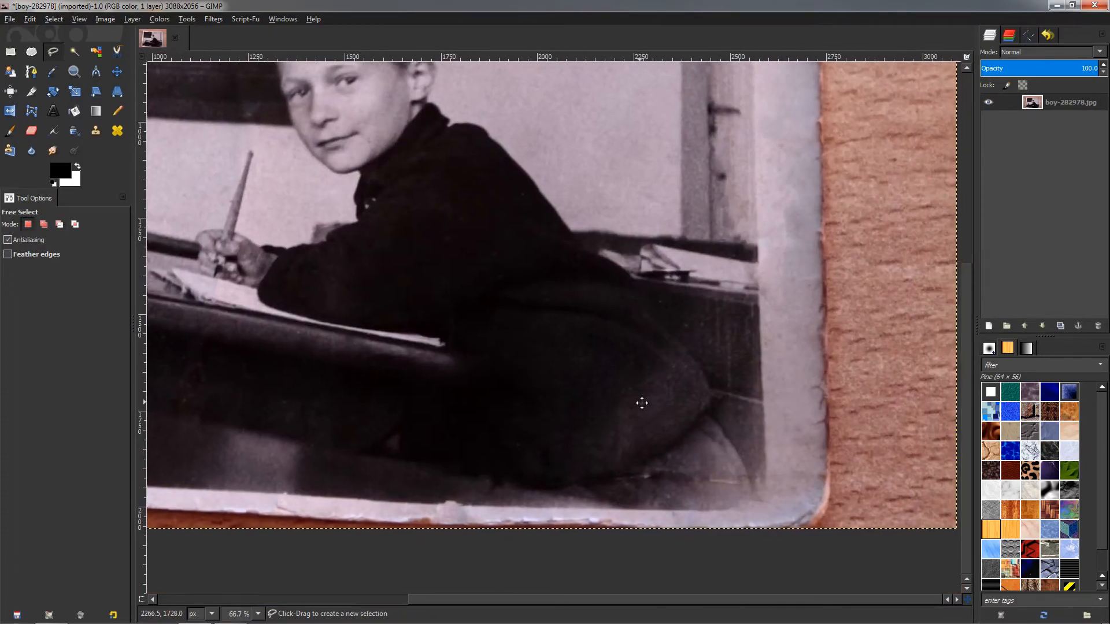
# With a 30.96 Clone brush at 85.3 opacity, clone dark desk over the white bump on the upper edge of the bottom border.
pyautogui.keyDown('ctrl'); pyautogui.scroll(1, 662, 363); pyautogui.keyUp('ctrl')
pyautogui.keyDown('ctrl'); pyautogui.scroll(1, 459, 466); pyautogui.keyUp('ctrl')
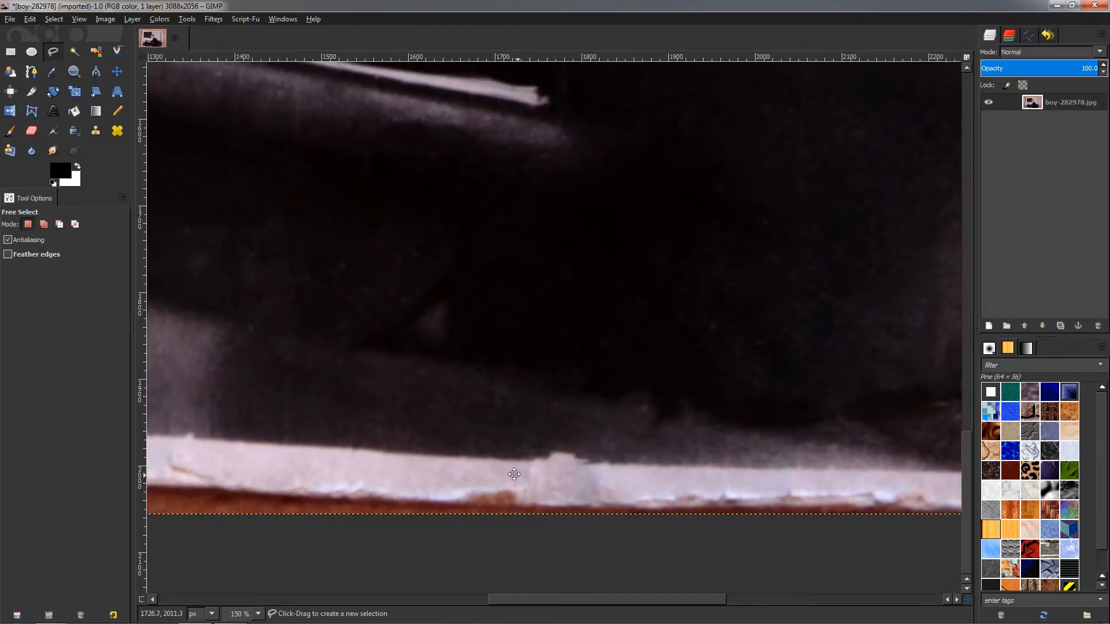
pyautogui.press('c')
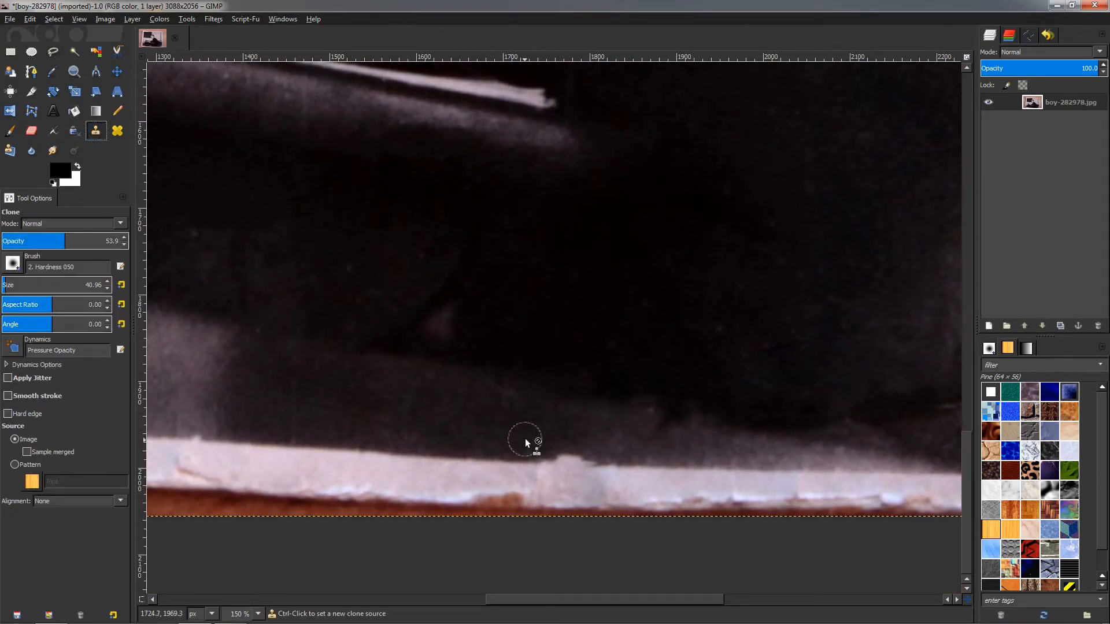
pyautogui.press('[')
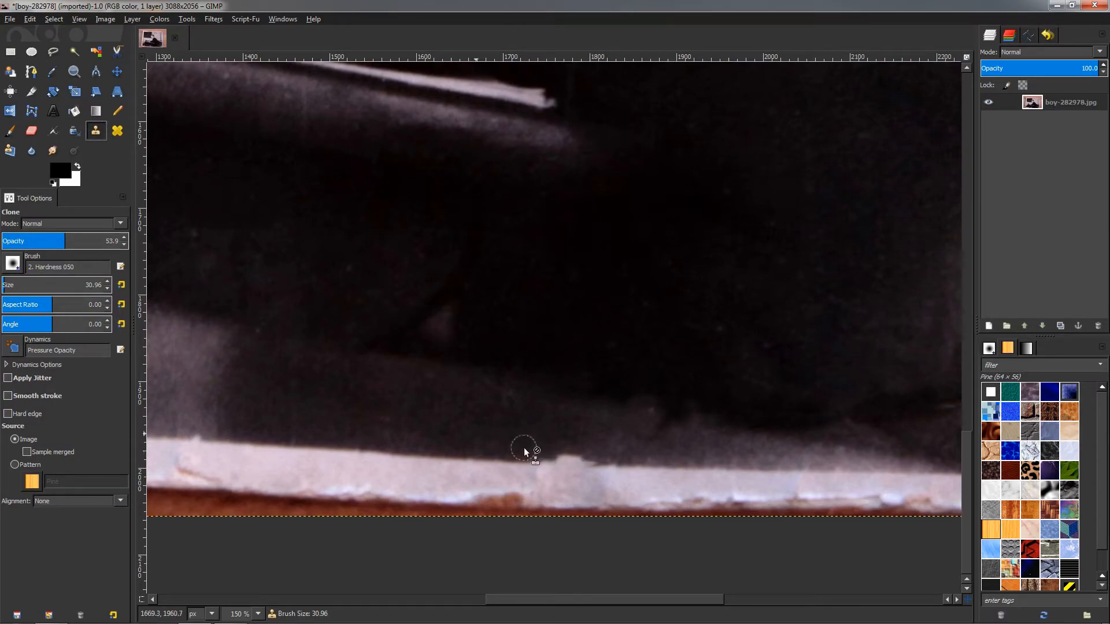
pyautogui.moveTo(73, 248); pyautogui.dragTo(96, 248)
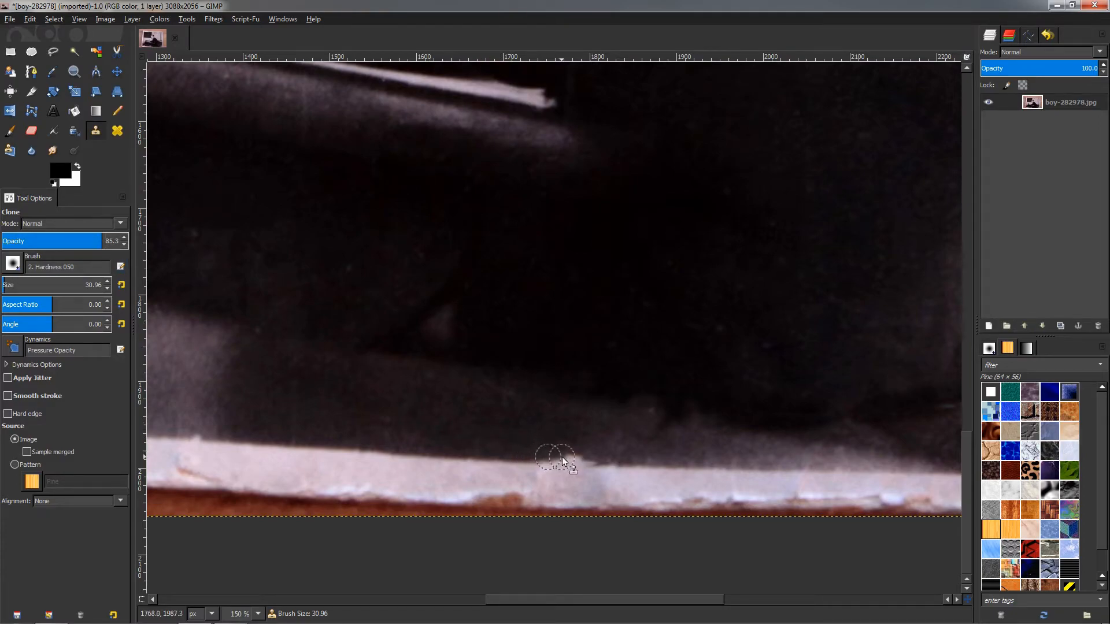
pyautogui.keyDown('ctrl'); pyautogui.click(596, 450); pyautogui.keyUp('ctrl')
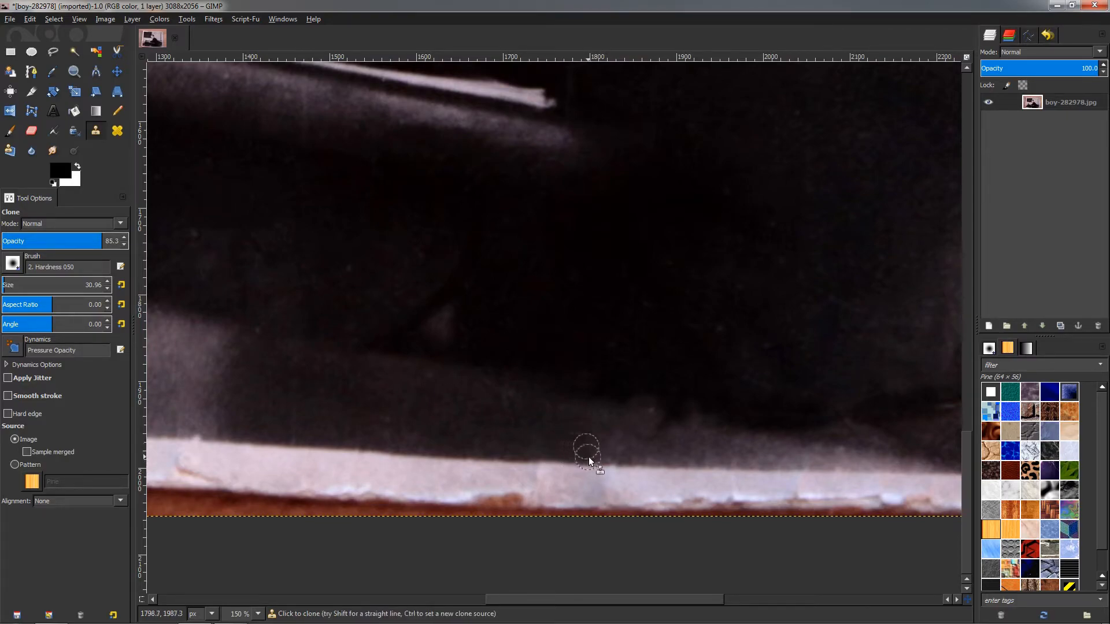
pyautogui.keyDown('ctrl'); pyautogui.click(562, 439); pyautogui.keyUp('ctrl')
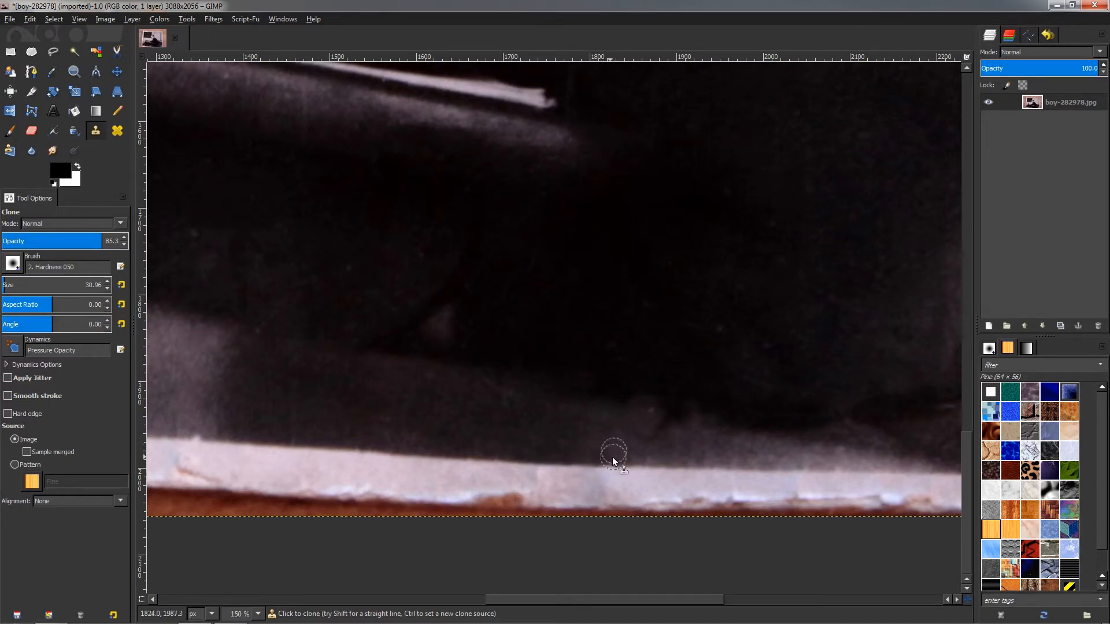
# Clone the dark strip along the picture's right edge down over the faded area toward the lower-right corner.
pyautogui.scroll(-3, 599, 443)
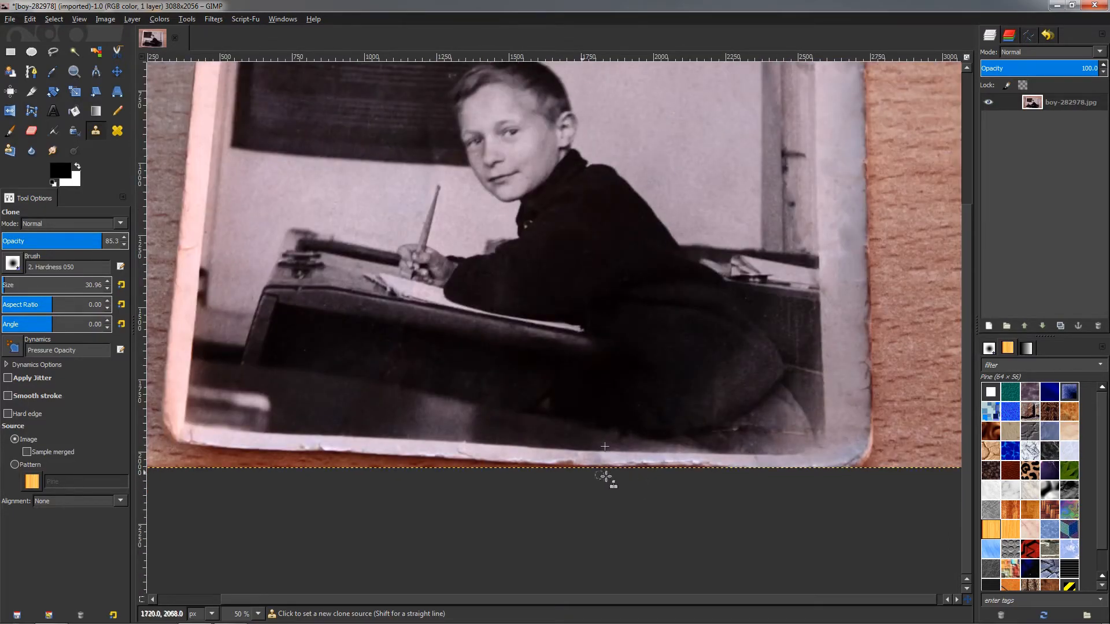
pyautogui.scroll(4, 446, 448)
pyautogui.keyDown('ctrl'); pyautogui.click(503, 408); pyautogui.keyUp('ctrl')
pyautogui.scroll(-4, 607, 431)
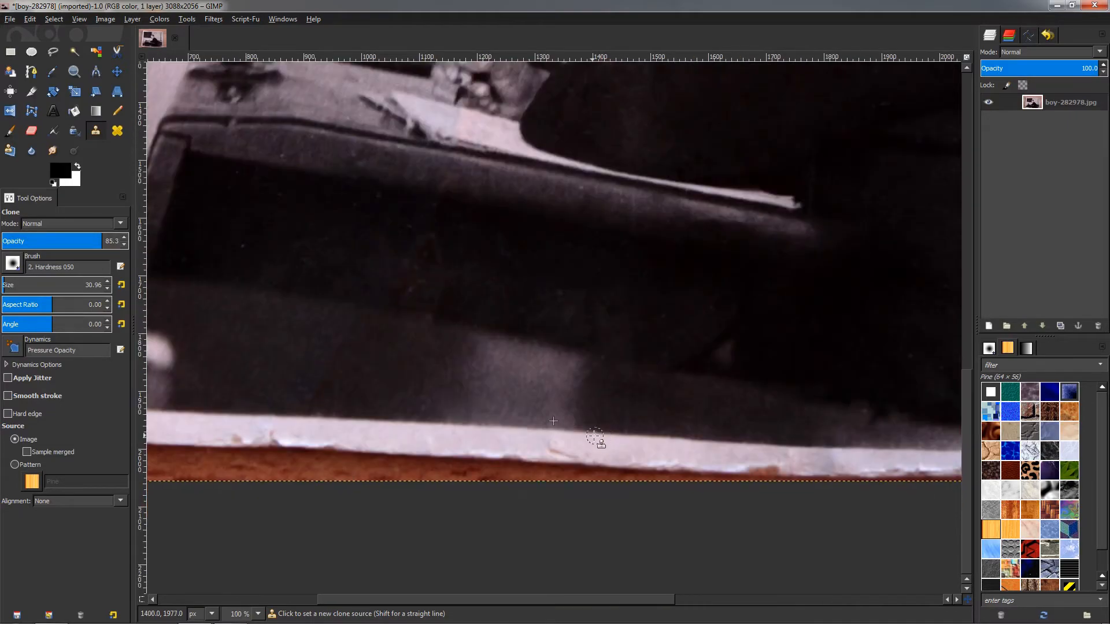
pyautogui.scroll(3, 599, 484)
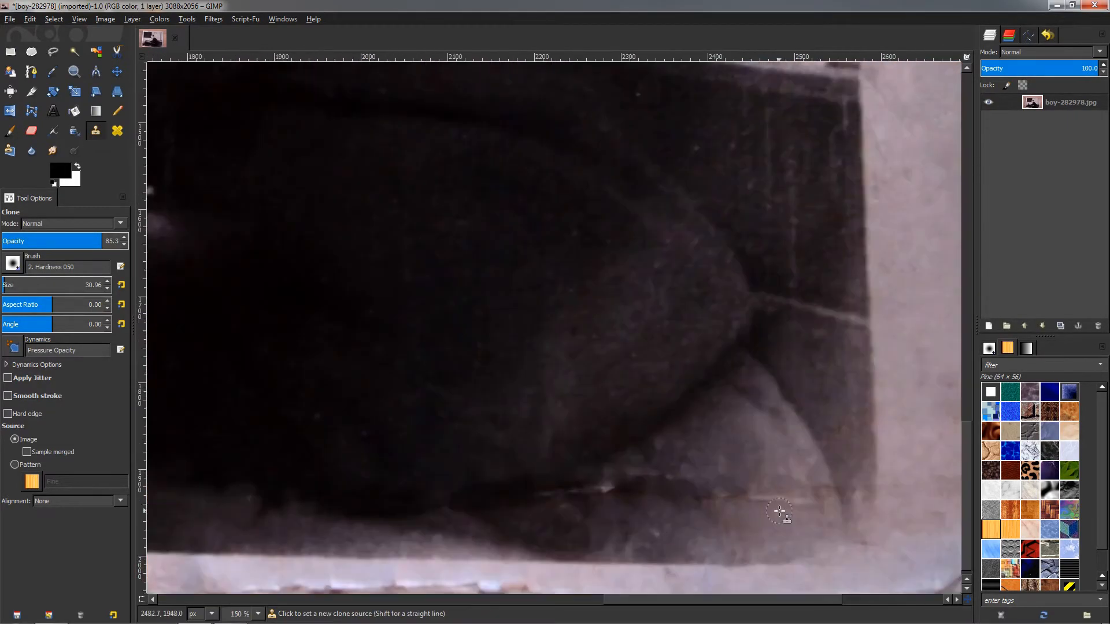
pyautogui.keyDown('ctrl'); pyautogui.click(756, 353); pyautogui.keyUp('ctrl')
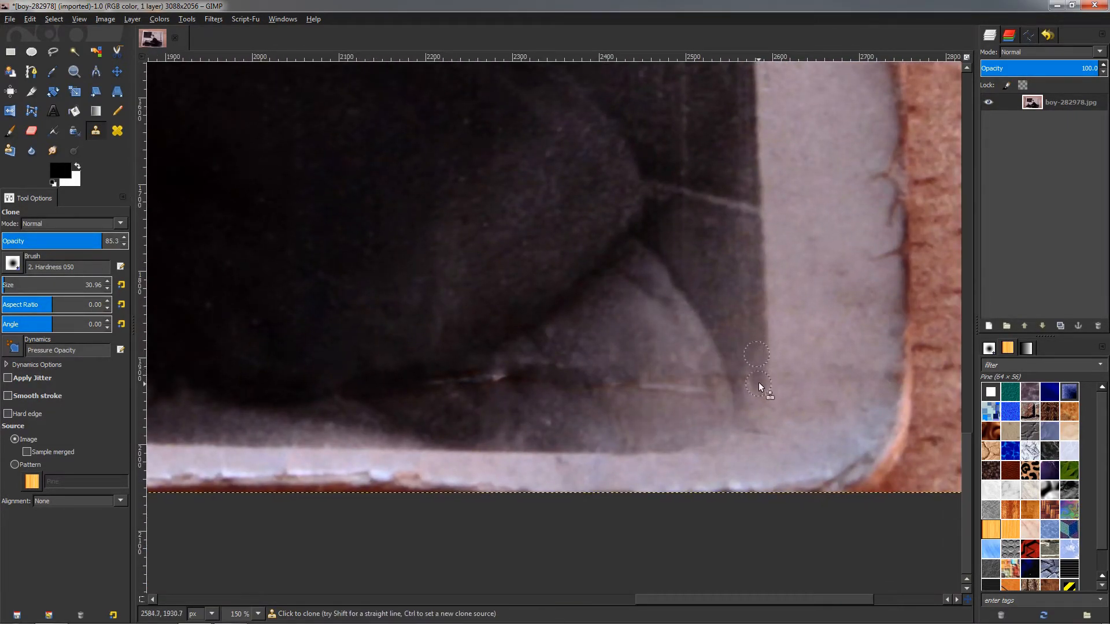
pyautogui.moveTo(758, 418)
pyautogui.mouseDown()
pyautogui.moveTo(741, 336)
pyautogui.moveTo(750, 404)
pyautogui.mouseUp()
pyautogui.keyDown('ctrl'); pyautogui.click(739, 339); pyautogui.keyUp('ctrl')
pyautogui.keyDown('ctrl'); pyautogui.click(740, 343); pyautogui.keyUp('ctrl')
pyautogui.moveTo(755, 431); pyautogui.dragTo(752, 430)
pyautogui.keyDown('ctrl'); pyautogui.click(740, 359); pyautogui.keyUp('ctrl')
pyautogui.moveTo(738, 384); pyautogui.dragTo(743, 400)
pyautogui.keyDown('ctrl'); pyautogui.click(734, 328); pyautogui.keyUp('ctrl')
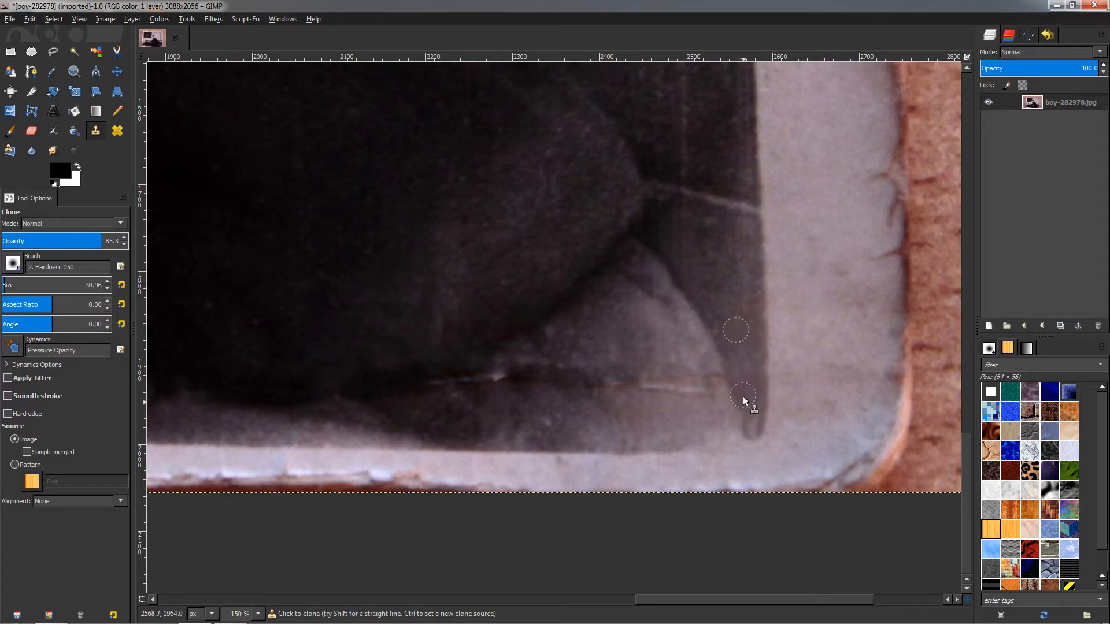
# Straighten the edge of the cloned dark strip and fill its tip down to the bottom border.
pyautogui.keyDown('ctrl'); pyautogui.click(750, 321); pyautogui.keyUp('ctrl')
pyautogui.keyDown('ctrl'); pyautogui.click(754, 369); pyautogui.keyUp('ctrl')
pyautogui.moveTo(764, 406); pyautogui.dragTo(752, 407)
pyautogui.keyDown('ctrl'); pyautogui.click(753, 406); pyautogui.keyUp('ctrl')
pyautogui.click(761, 437)
pyautogui.keyDown('ctrl'); pyautogui.click(756, 421); pyautogui.keyUp('ctrl')
pyautogui.click(758, 437)
pyautogui.keyDown('ctrl'); pyautogui.click(746, 421); pyautogui.keyUp('ctrl')
pyautogui.click(751, 443)
# Reduce the Clone brush to 20.96 and square off the dark strip's tip at the picture's lower-right corner.
pyautogui.press('[')
pyautogui.press('[')
pyautogui.press('[')
pyautogui.press('[')
pyautogui.press('[')
pyautogui.press('[')
pyautogui.press('[')
pyautogui.press('[')
pyautogui.press('[')
pyautogui.press('[')
pyautogui.scroll(2, 769, 446)
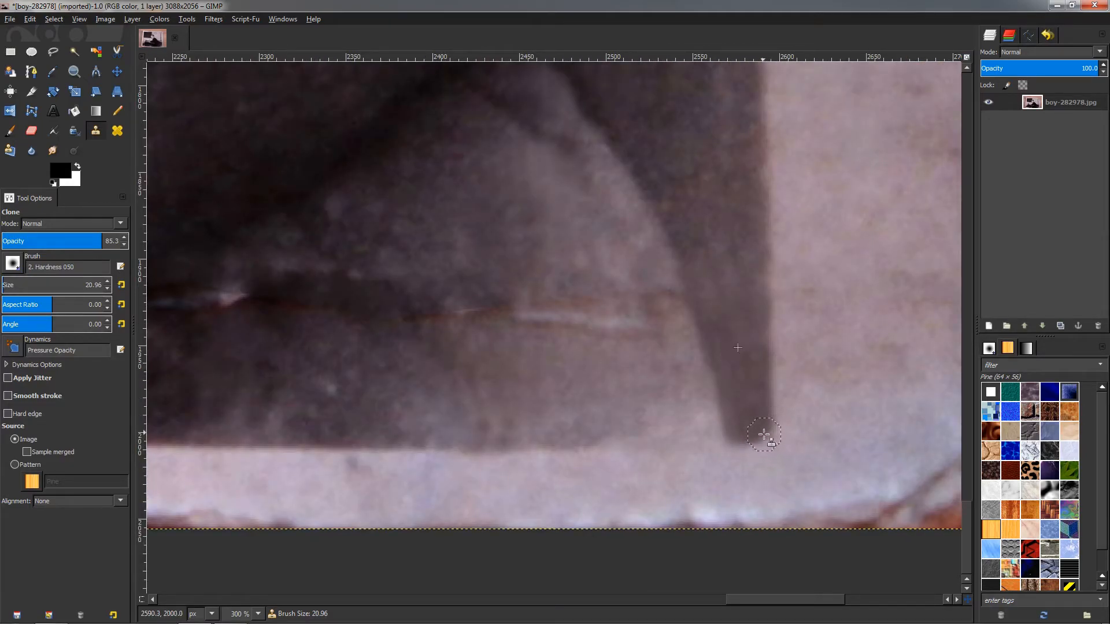
pyautogui.moveTo(762, 432)
pyautogui.mouseDown()
pyautogui.moveTo(765, 441)
pyautogui.moveTo(732, 437)
pyautogui.moveTo(755, 438)
pyautogui.mouseUp()
pyautogui.scroll(-3, 755, 440)
pyautogui.scroll(3, 738, 464)
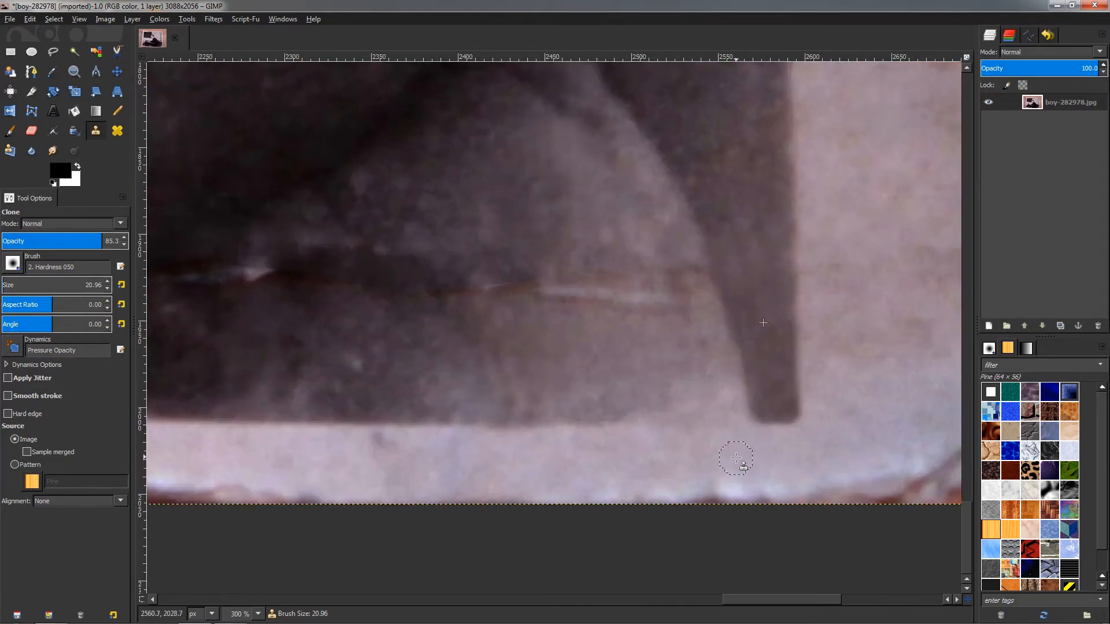
pyautogui.scroll(-4, 745, 439)
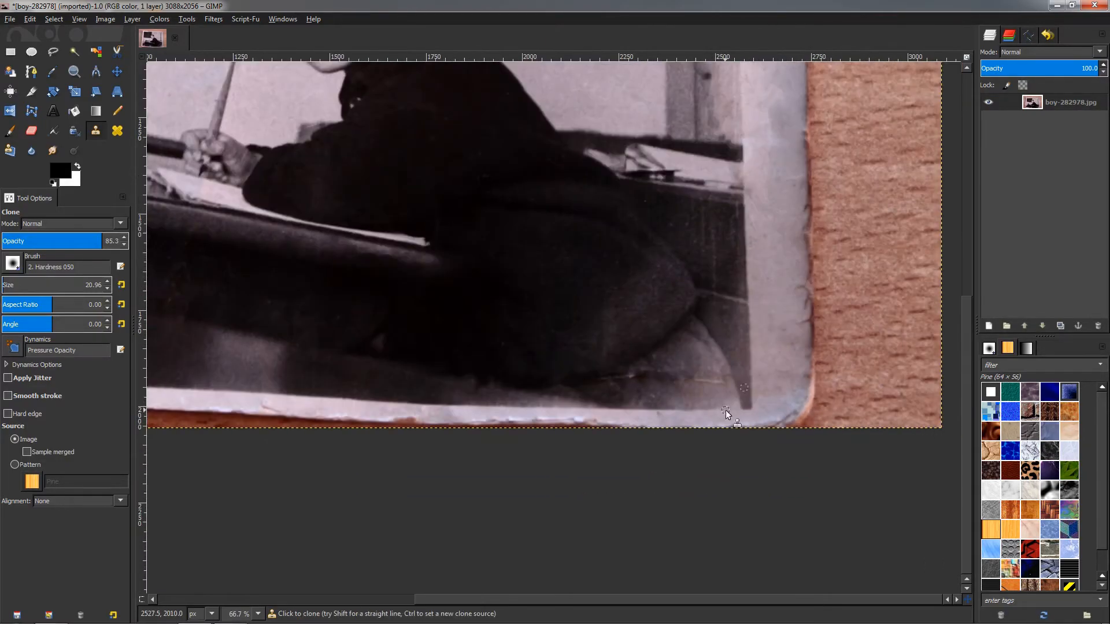
# Clone over the uneven lower edge of the picture and the bright crack beneath the boy's seat.
pyautogui.scroll(2, 665, 399)
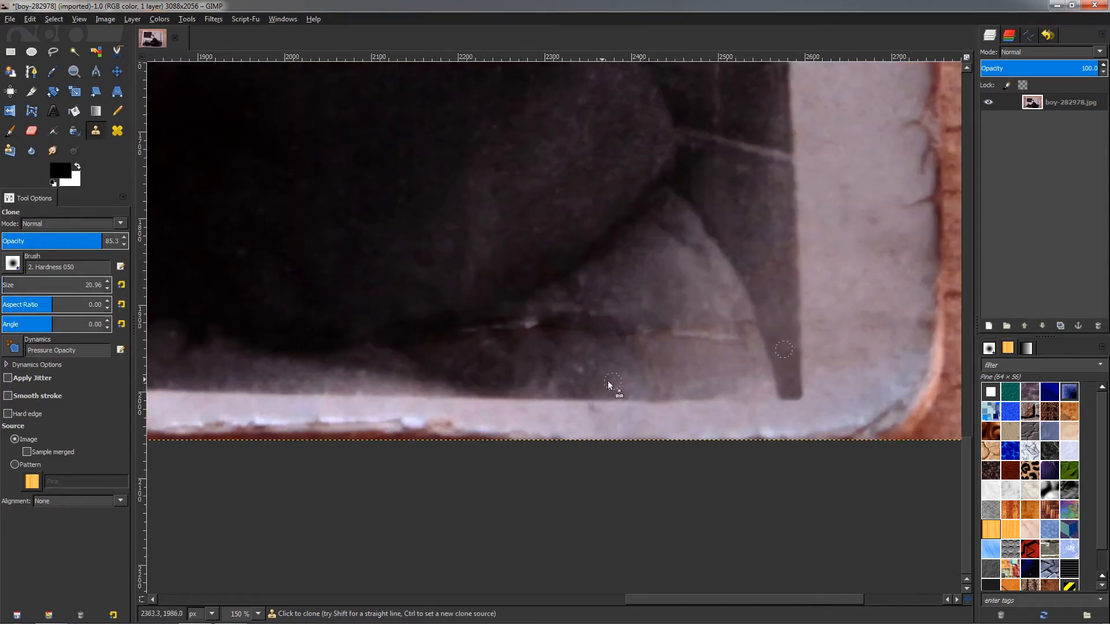
pyautogui.keyDown('ctrl'); pyautogui.click(763, 433); pyautogui.keyUp('ctrl')
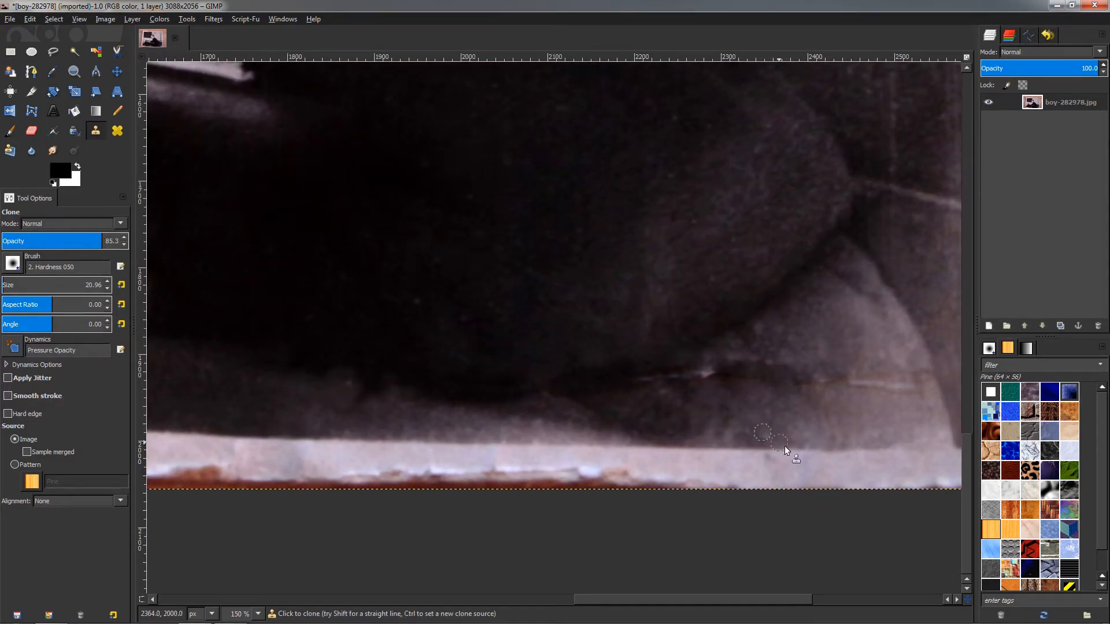
pyautogui.keyDown('ctrl'); pyautogui.click(707, 389); pyautogui.keyUp('ctrl')
pyautogui.moveTo(709, 375); pyautogui.dragTo(693, 375)
pyautogui.keyDown('ctrl'); pyautogui.click(693, 387); pyautogui.keyUp('ctrl')
pyautogui.keyDown('ctrl'); pyautogui.click(618, 395); pyautogui.keyUp('ctrl')
pyautogui.keyDown('ctrl'); pyautogui.click(637, 397); pyautogui.keyUp('ctrl')
pyautogui.moveTo(637, 383); pyautogui.dragTo(647, 380)
pyautogui.scroll(-2, 641, 434)
pyautogui.scroll(-1, 687, 457)
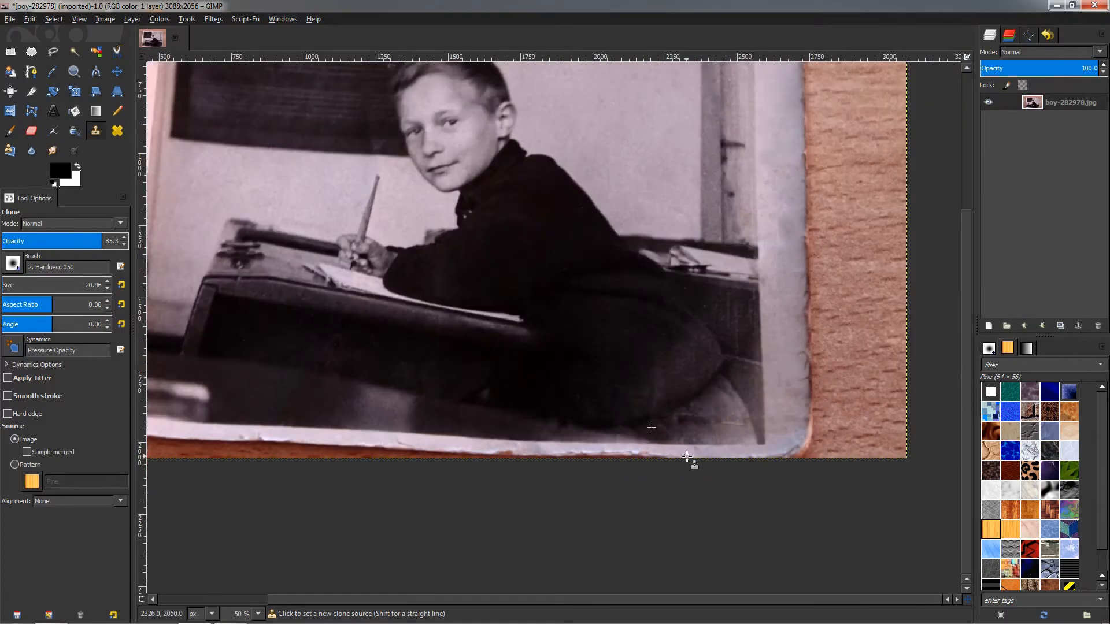
pyautogui.scroll(3, 695, 461)
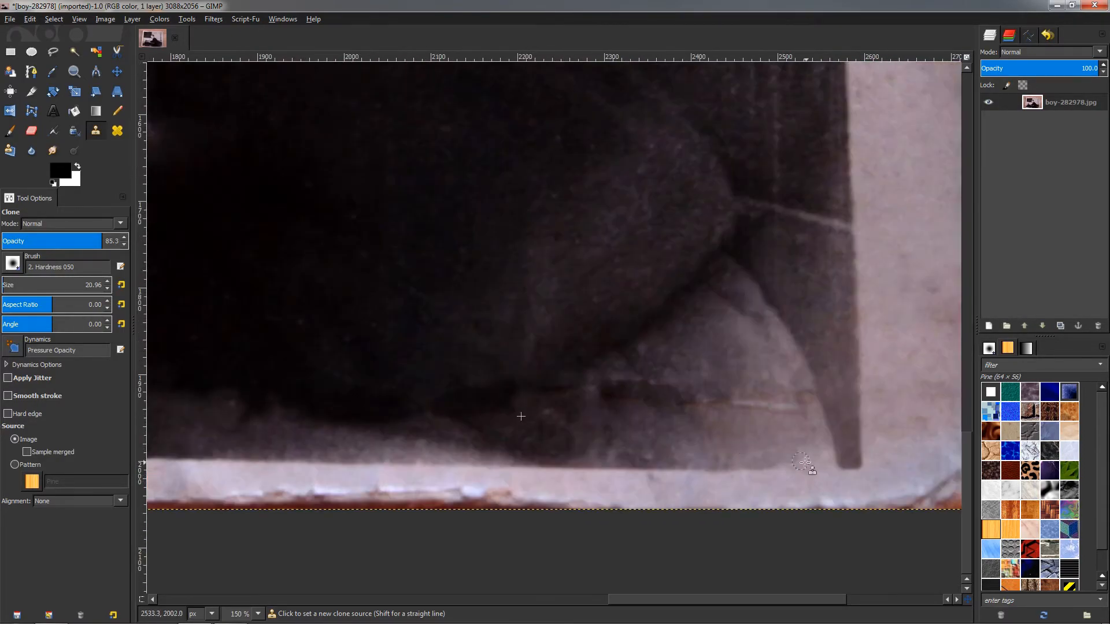
pyautogui.keyDown('ctrl'); pyautogui.click(801, 443); pyautogui.keyUp('ctrl')
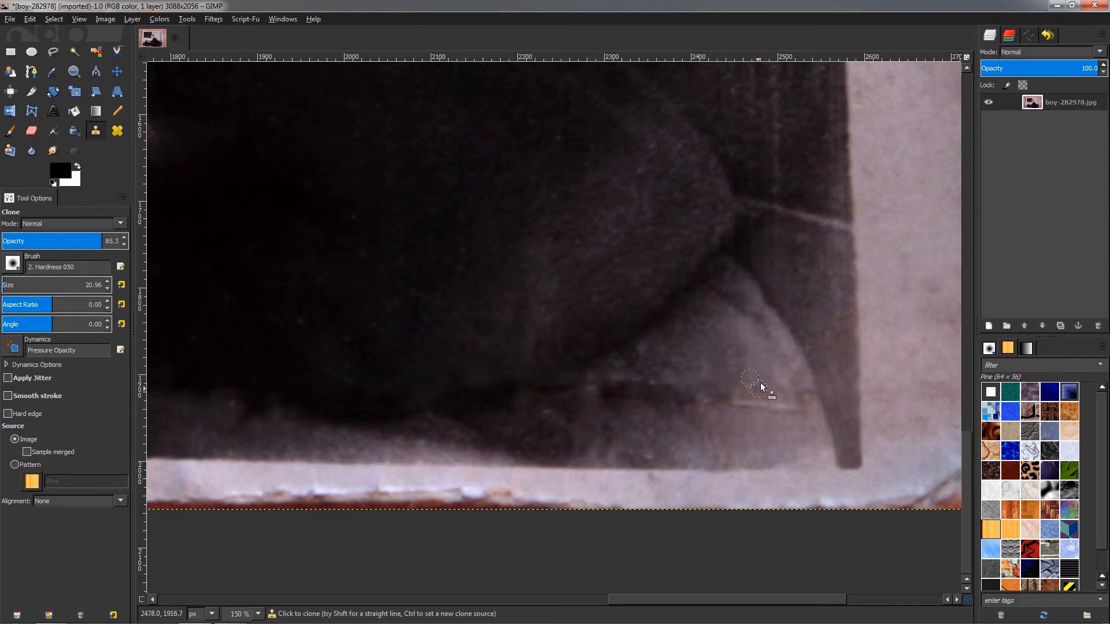
pyautogui.scroll(-2, 761, 382)
pyautogui.scroll(-3, 749, 442)
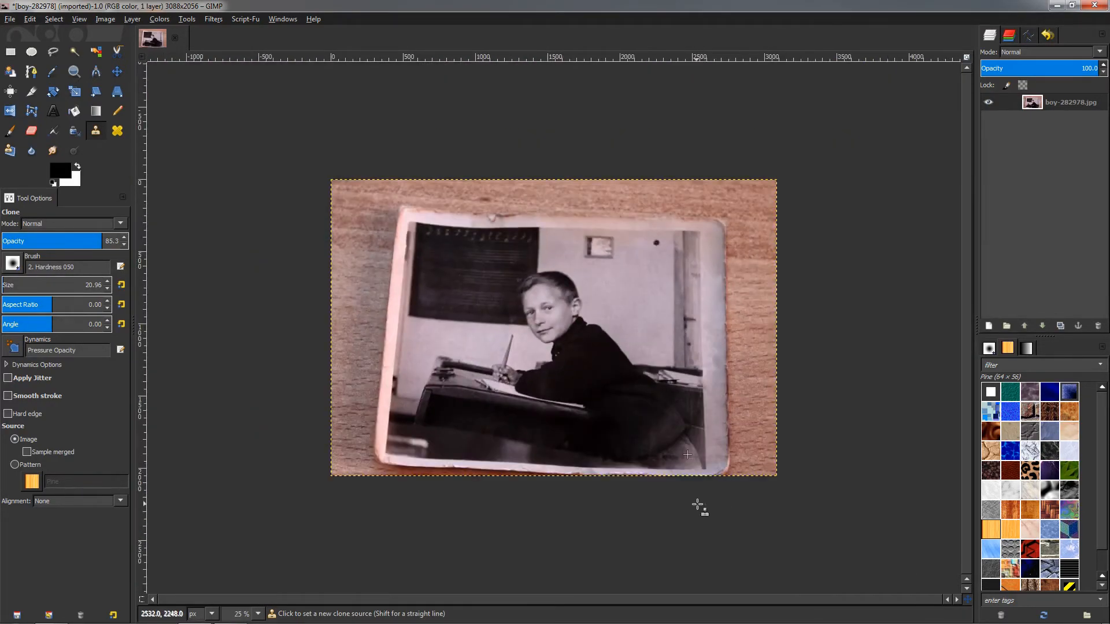
pyautogui.scroll(7, 700, 506)
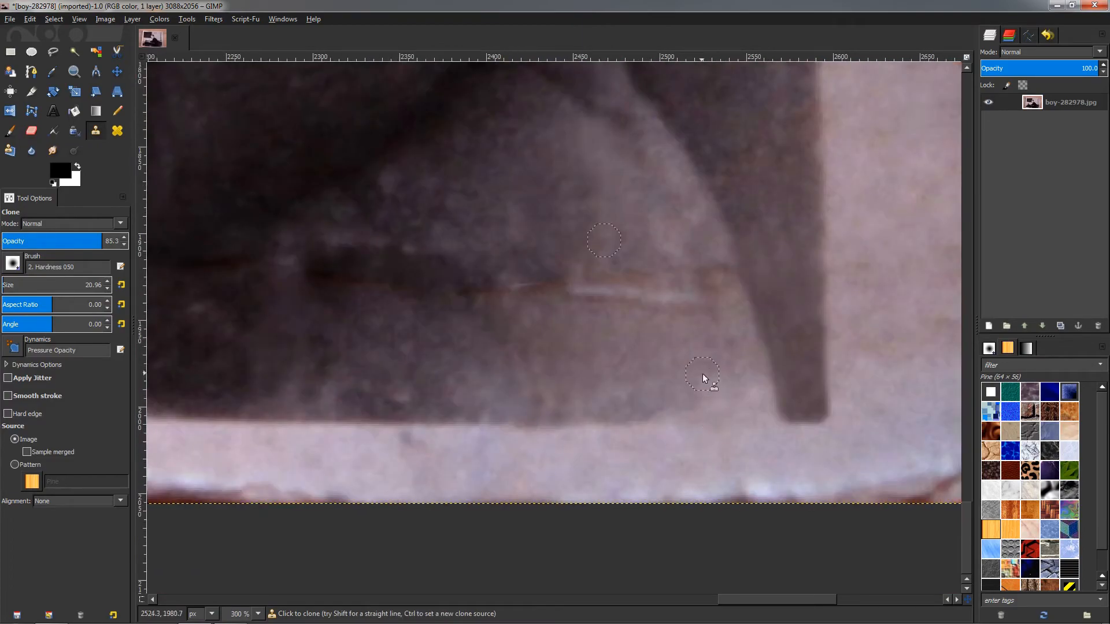
pyautogui.hotkey('ctrl', 'z')
pyautogui.moveTo(737, 391); pyautogui.dragTo(748, 394)
pyautogui.hotkey('ctrl', 'z')
# Clone nearby grey tone over the faded gap between the picture's lower edge and the dark corner strip.
pyautogui.keyDown('ctrl'); pyautogui.click(742, 362); pyautogui.keyUp('ctrl')
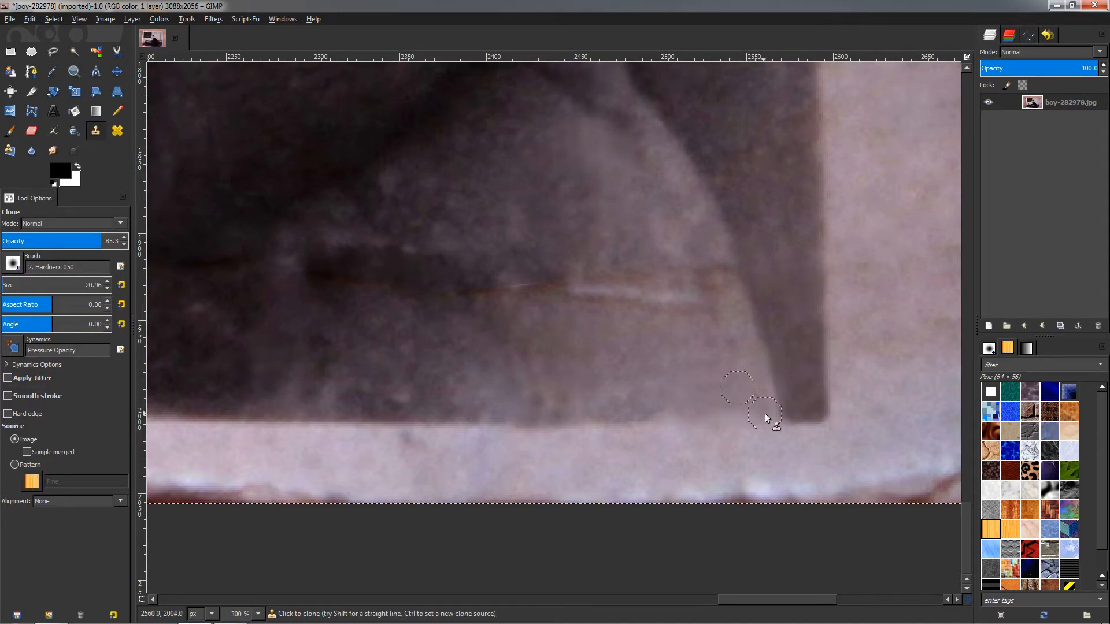
pyautogui.keyDown('ctrl'); pyautogui.click(736, 373); pyautogui.keyUp('ctrl')
pyautogui.moveTo(762, 385); pyautogui.dragTo(769, 407)
pyautogui.scroll(-2, 723, 405)
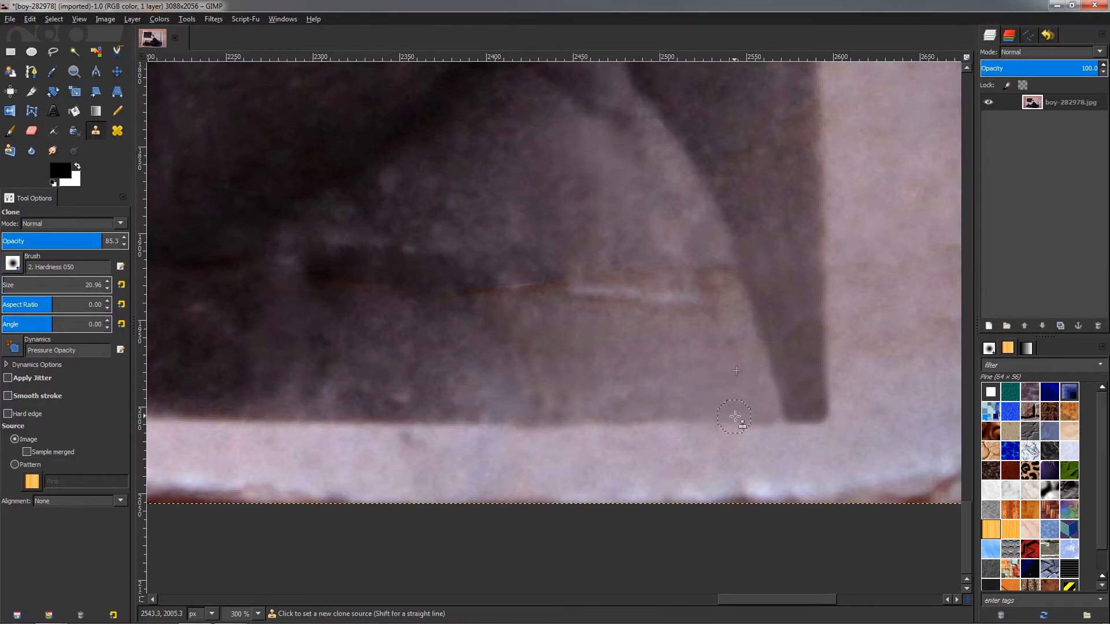
pyautogui.scroll(-2, 752, 433)
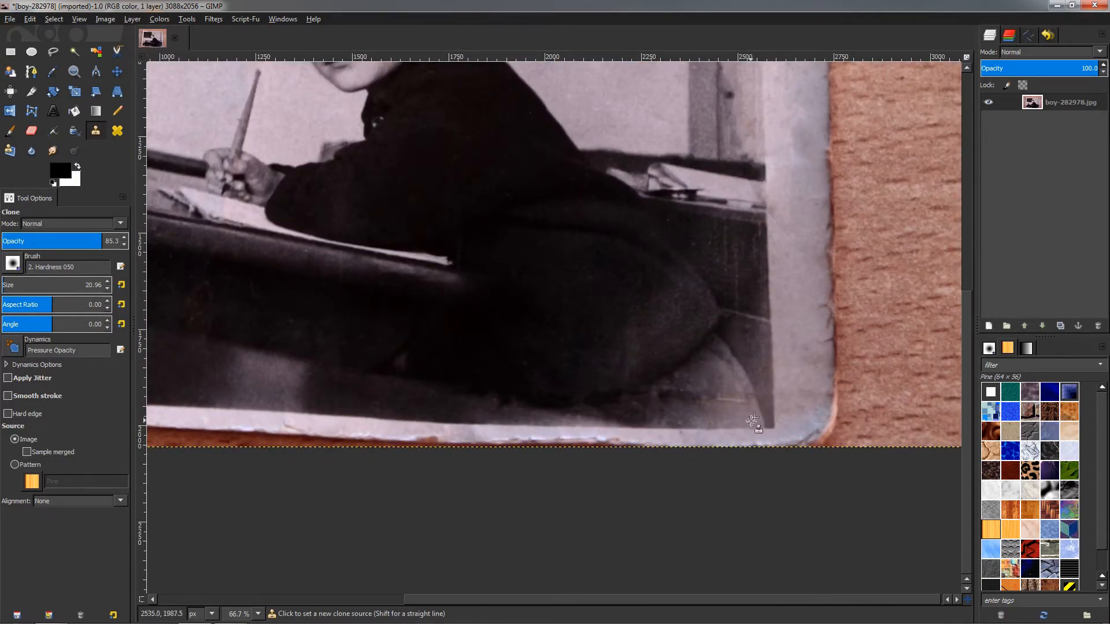
# Examine the bottom border, the dark desk area and the left border for remaining damage.
pyautogui.scroll(-1, 775, 433)
pyautogui.scroll(4, 604, 442)
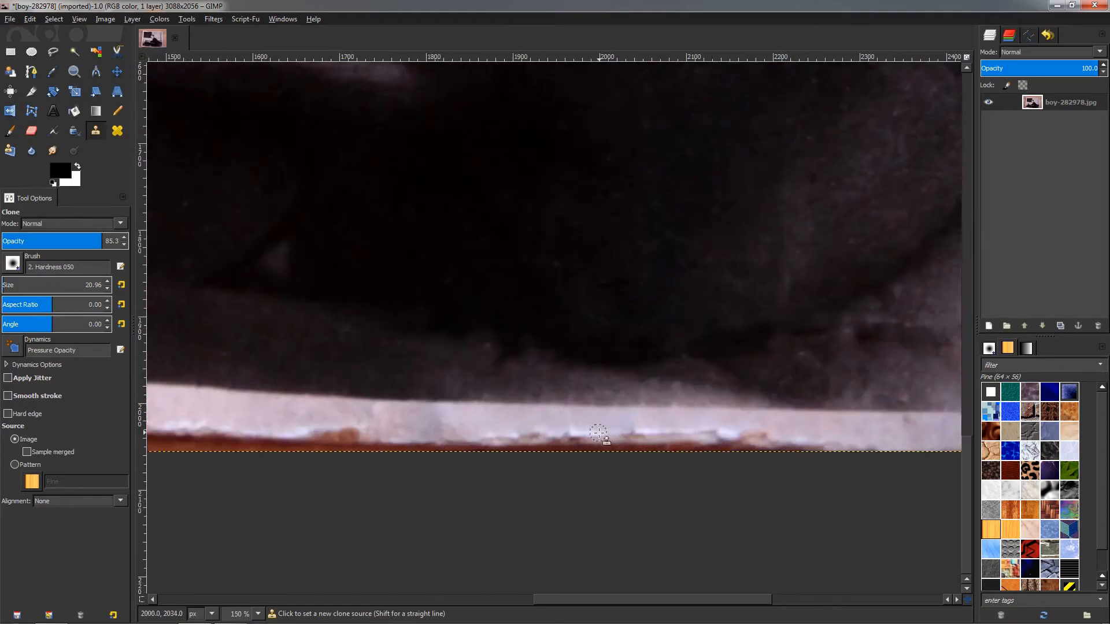
pyautogui.scroll(-5, 610, 434)
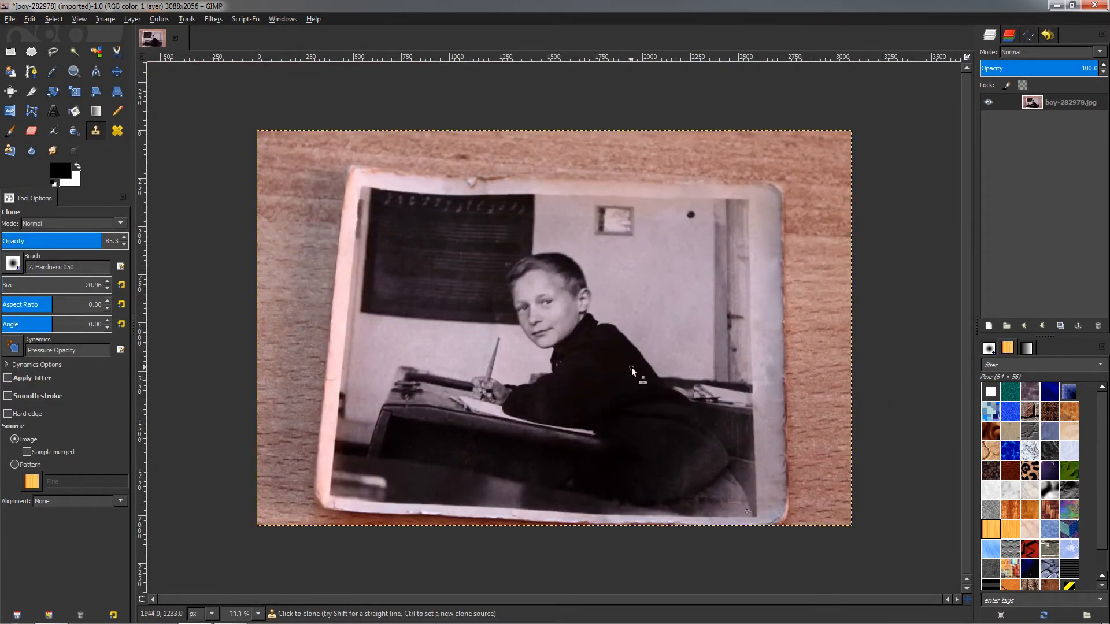
pyautogui.scroll(4, 549, 555)
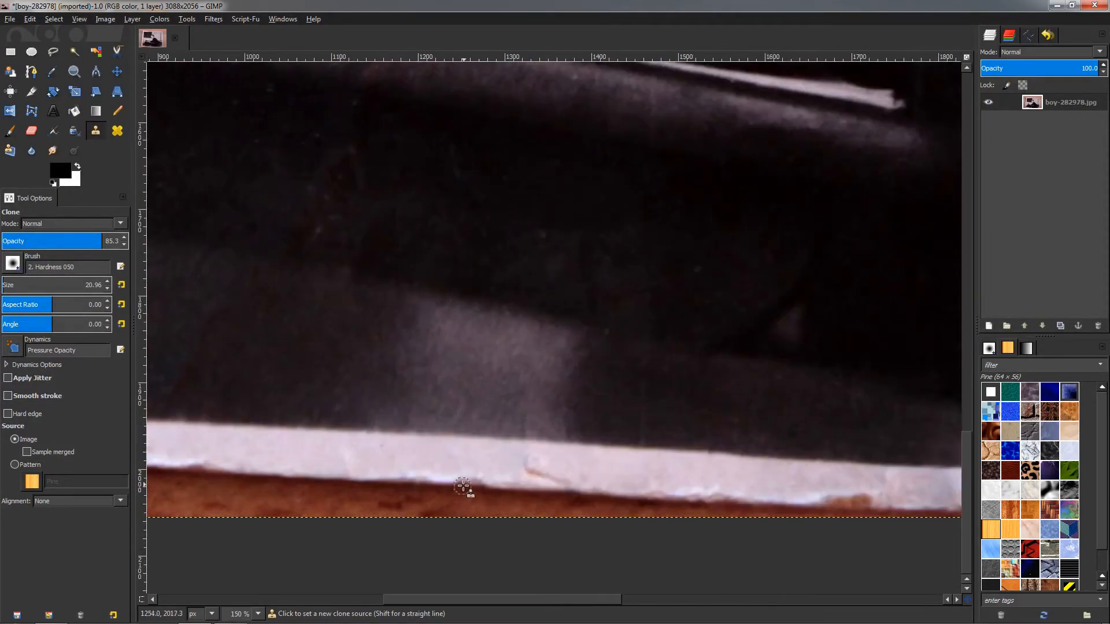
pyautogui.moveTo(414, 450); pyautogui.dragTo(763, 567)
pyautogui.moveTo(609, 312)
pyautogui.mouseDown()
pyautogui.moveTo(640, 530)
pyautogui.moveTo(674, 500)
pyautogui.moveTo(738, 513)
pyautogui.moveTo(649, 426)
pyautogui.mouseUp()
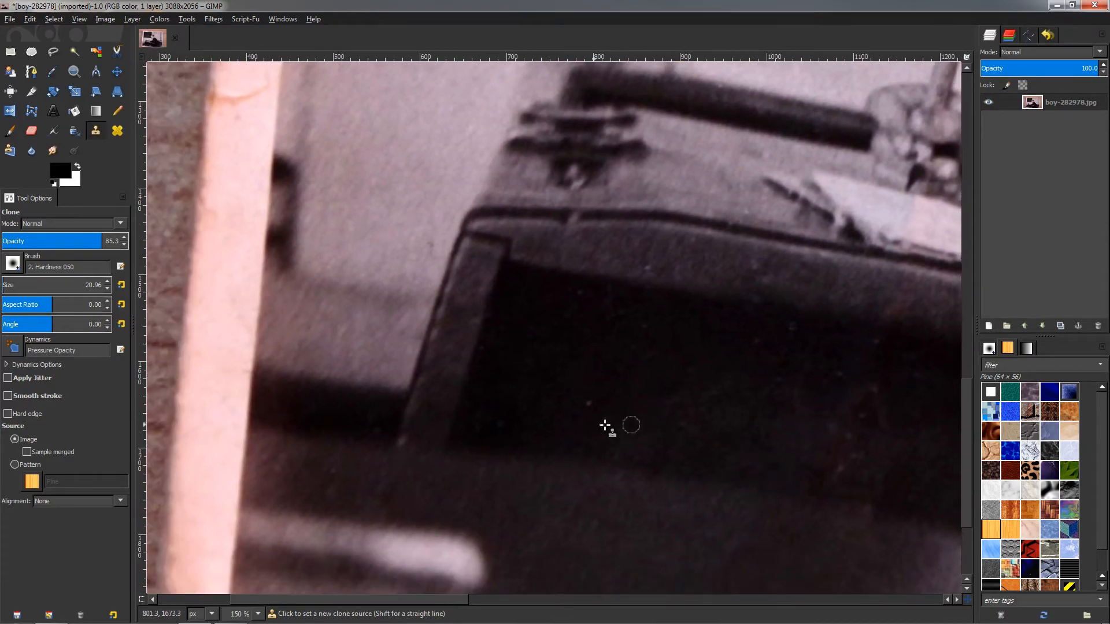
pyautogui.scroll(-1, 528, 451)
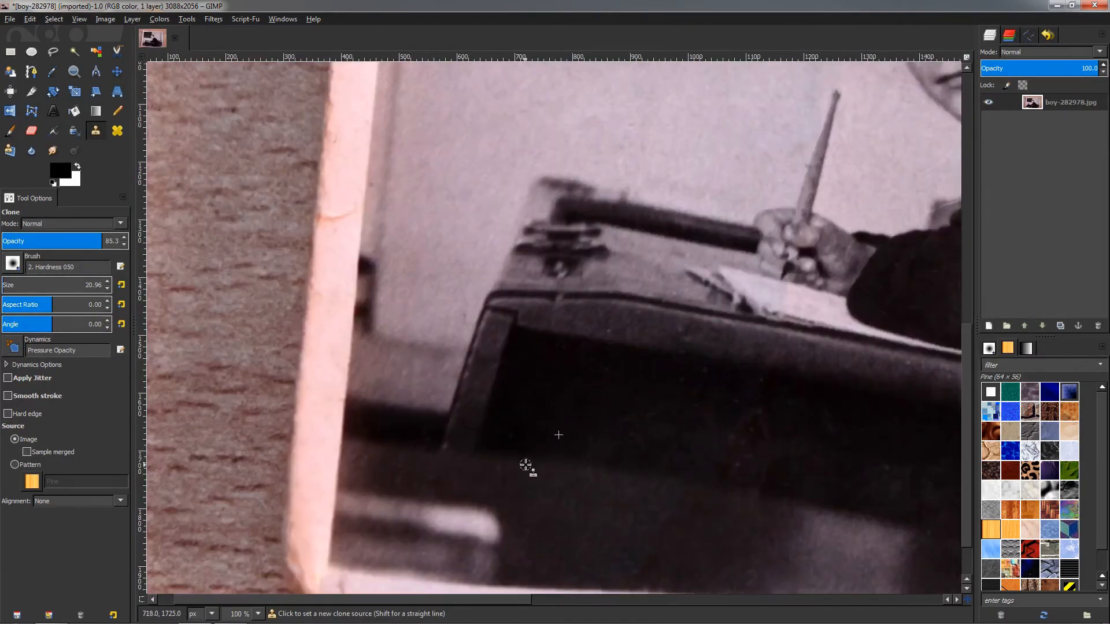
pyautogui.scroll(-1, 528, 452)
pyautogui.moveTo(469, 345); pyautogui.dragTo(660, 426)
pyautogui.scroll(3, 544, 407)
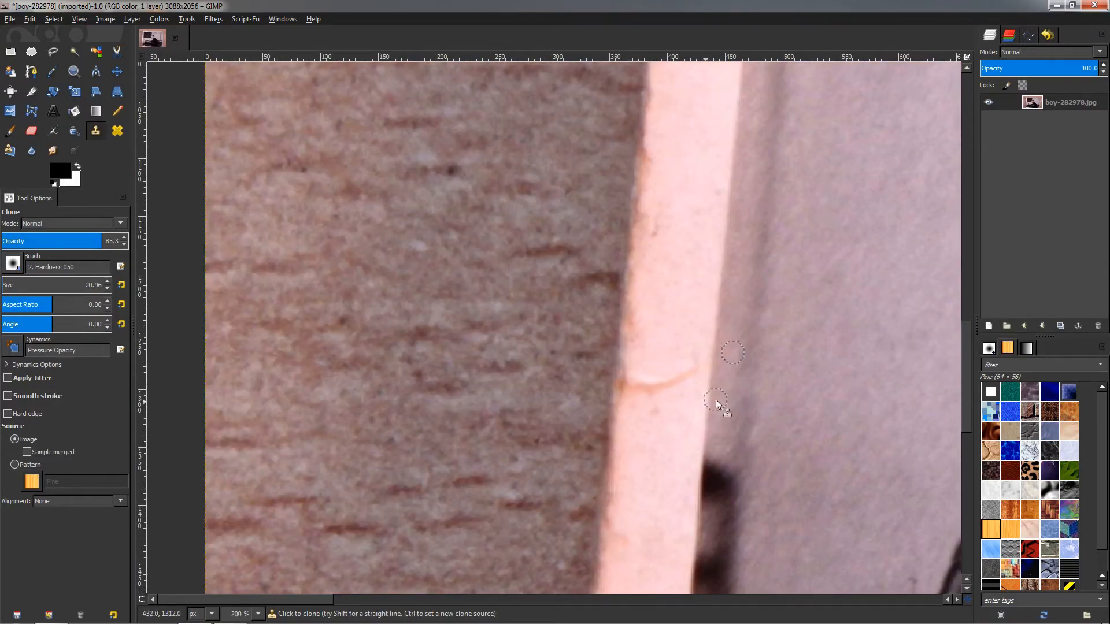
# Outline the orange crease across the left border with Free Select, heal it and clear the selection.
pyautogui.click(60, 53)
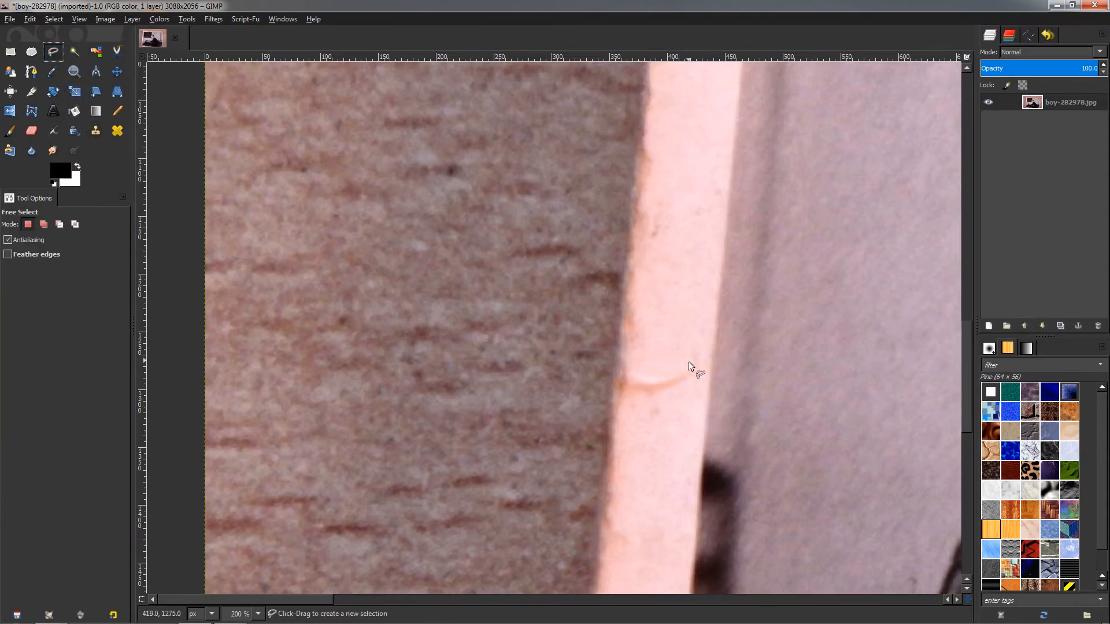
pyautogui.click(701, 380)
pyautogui.click(638, 402)
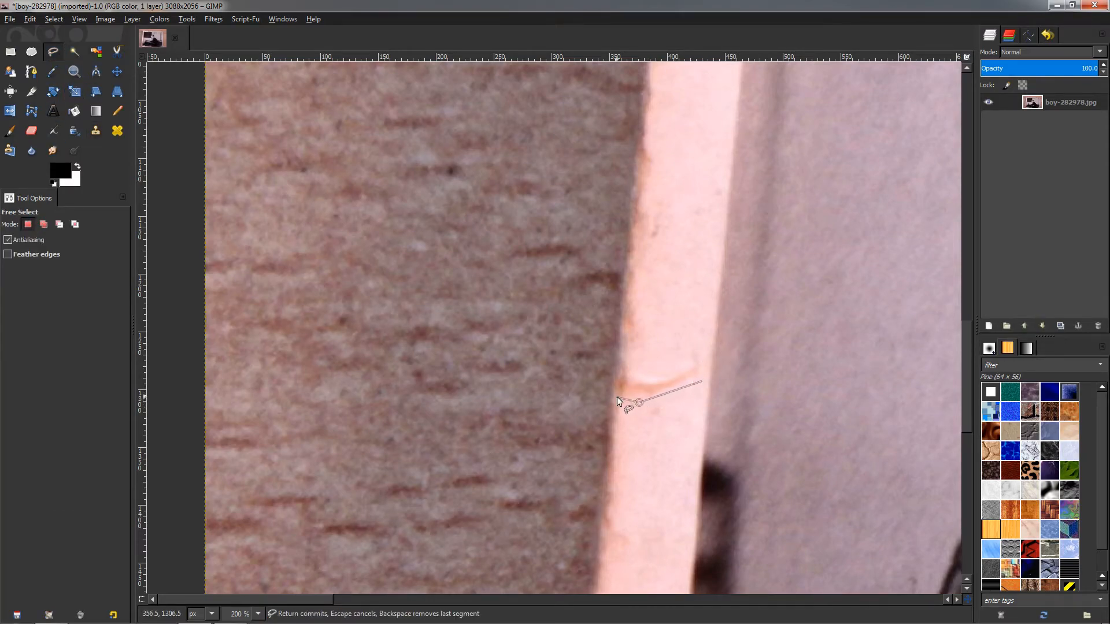
pyautogui.click(666, 377)
pyautogui.click(693, 361)
pyautogui.click(700, 381)
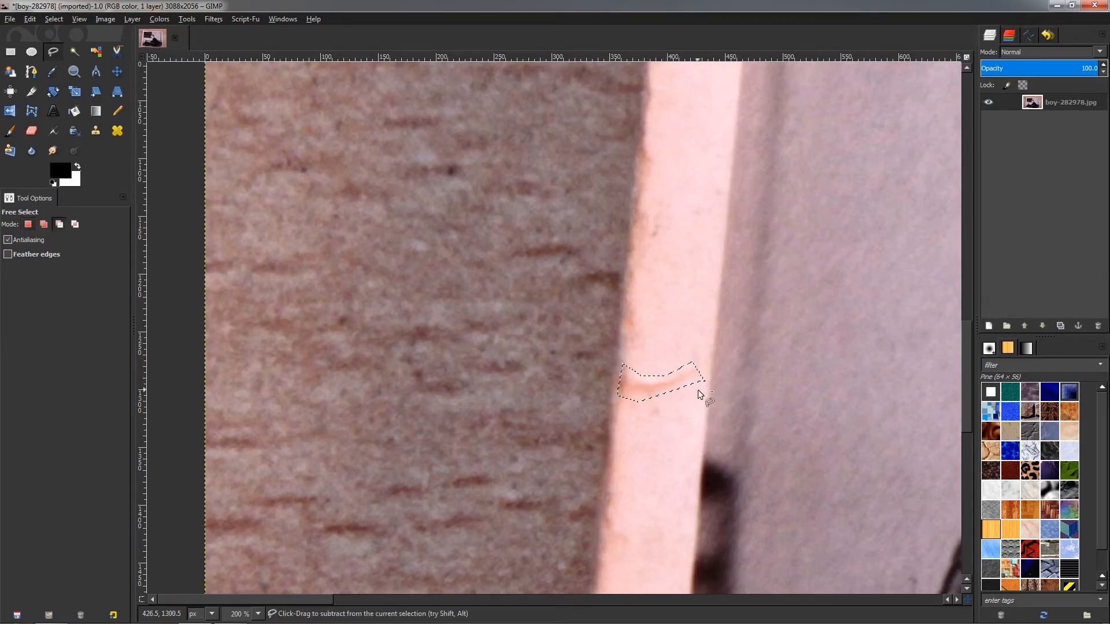
pyautogui.hotkey('ctrl', 'shift', 'a')
# Outline the small orange spots along the middle of the left border with Free Select and heal each one.
pyautogui.scroll(-2, 696, 400)
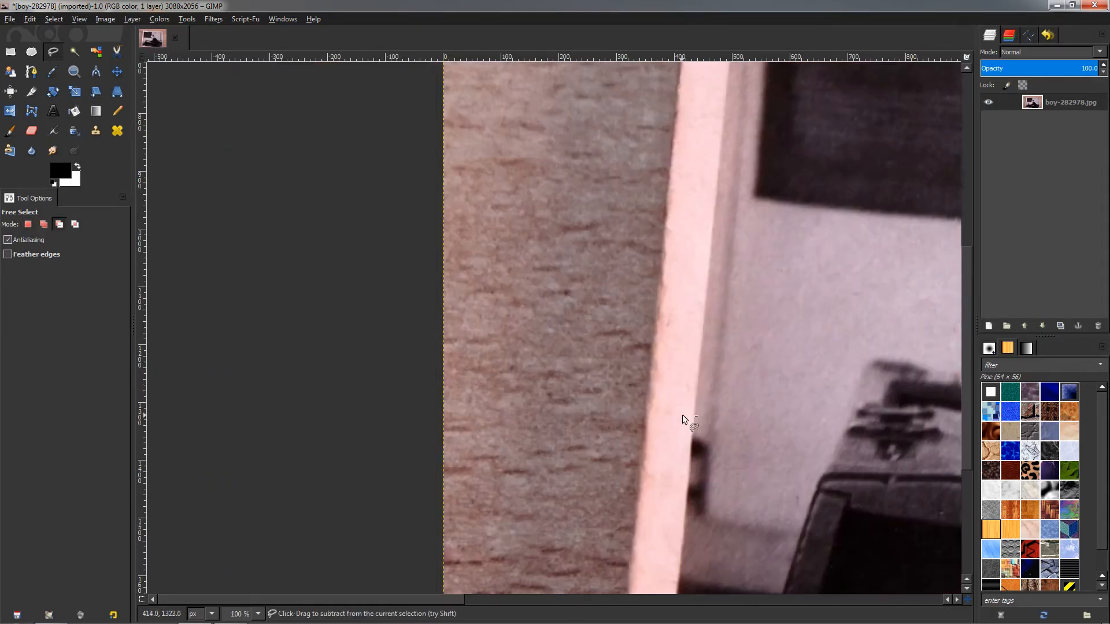
pyautogui.scroll(2, 670, 296)
pyautogui.moveTo(675, 318)
pyautogui.mouseDown()
pyautogui.moveTo(666, 342)
pyautogui.moveTo(678, 342)
pyautogui.moveTo(678, 316)
pyautogui.mouseUp()
pyautogui.click(677, 316)
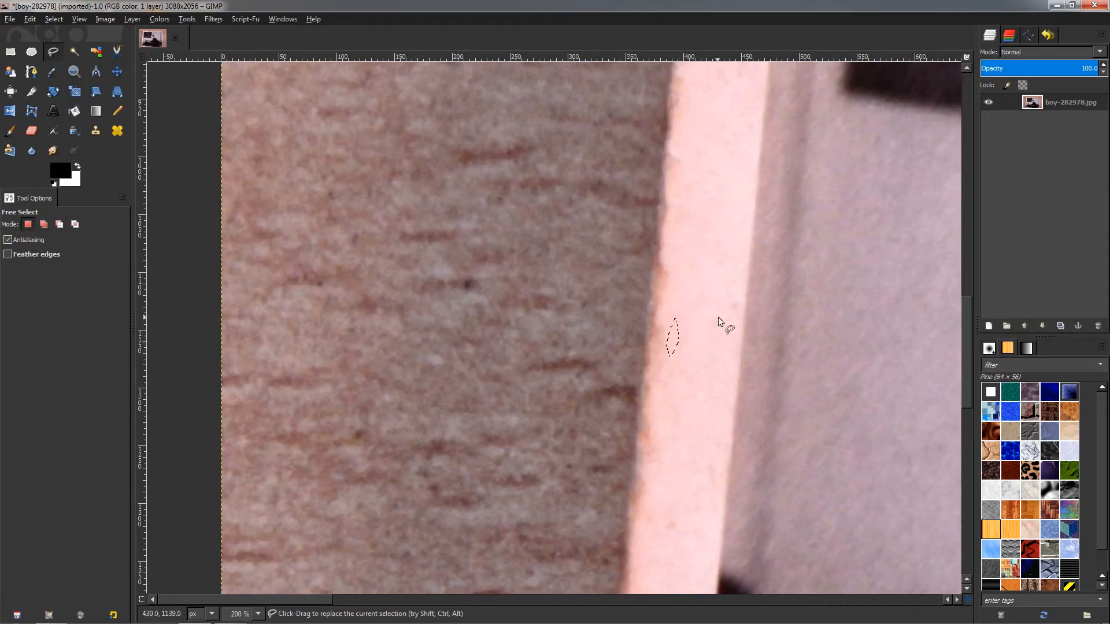
pyautogui.moveTo(664, 530); pyautogui.dragTo(691, 384)
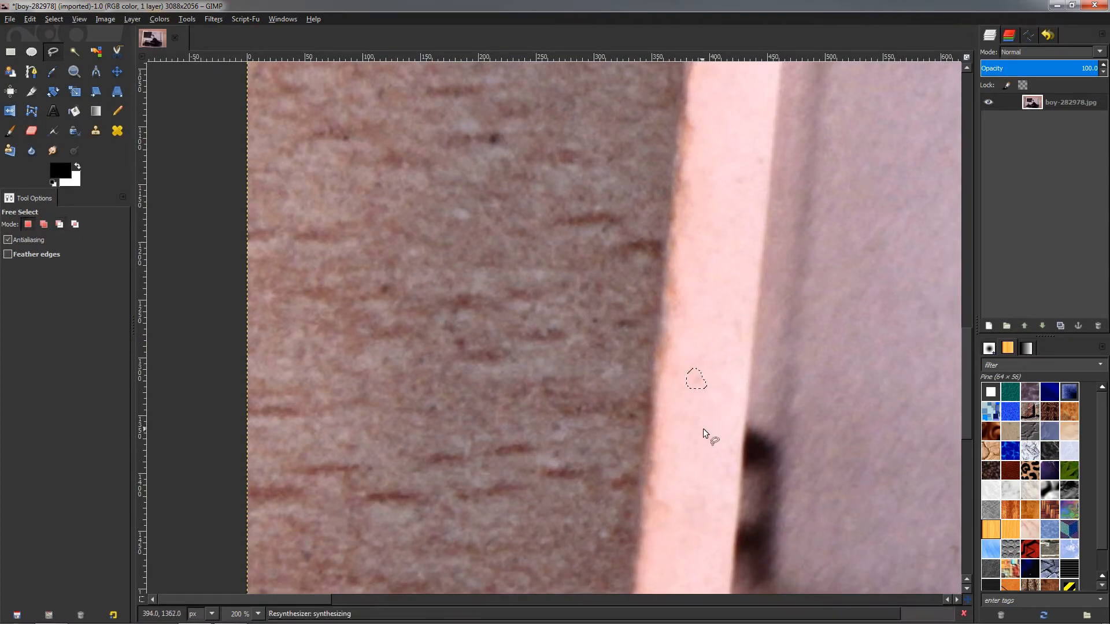
pyautogui.scroll(-4, 694, 442)
pyautogui.scroll(4, 678, 214)
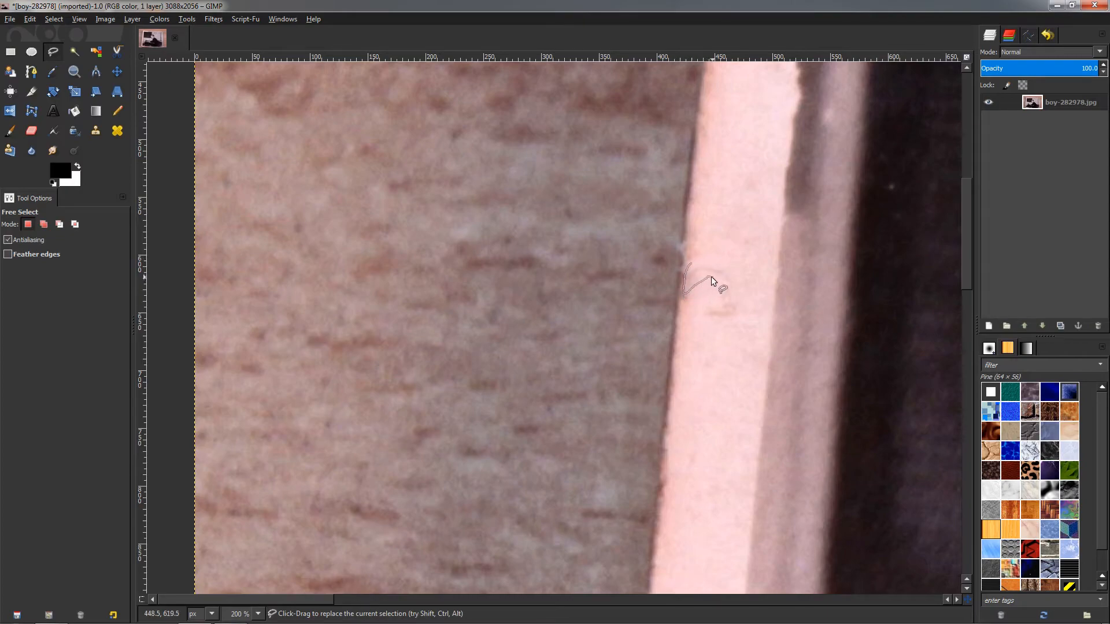
# Outline the marks on the left border beside the blackboard with Free Select, heal them and clear the selection.
pyautogui.click(692, 264)
pyautogui.hotkey('ctrl', 'shift', 'a')
pyautogui.scroll(10, 738, 314)
pyautogui.scroll(-1, 697, 351)
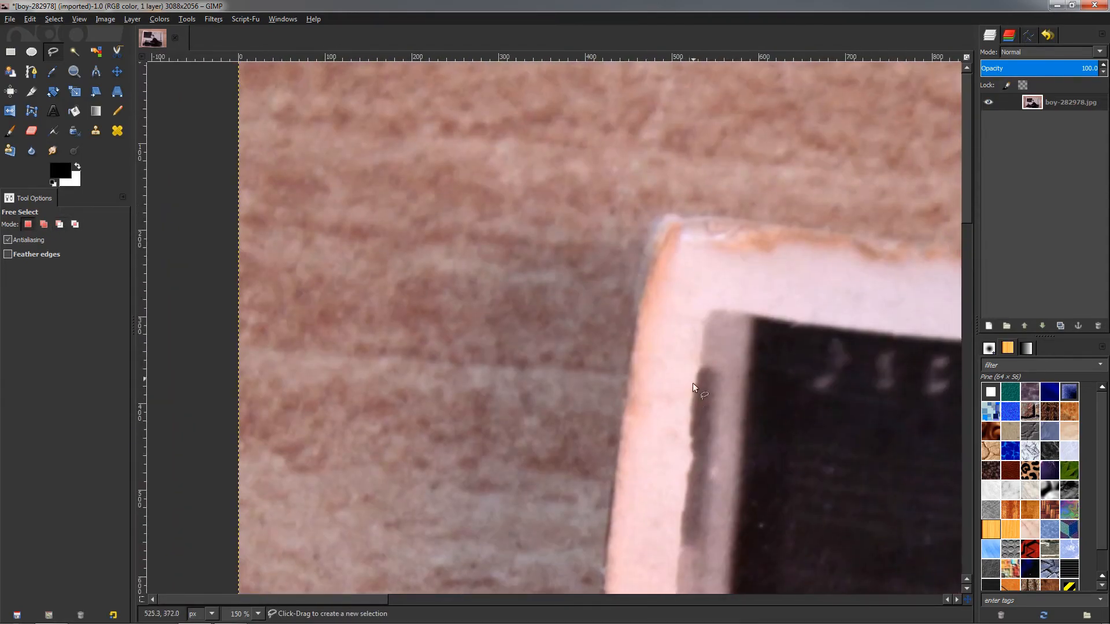
# Outline the faint orange spot on the left border just below the photo's upper-left corner and heal it.
pyautogui.scroll(2, 671, 479)
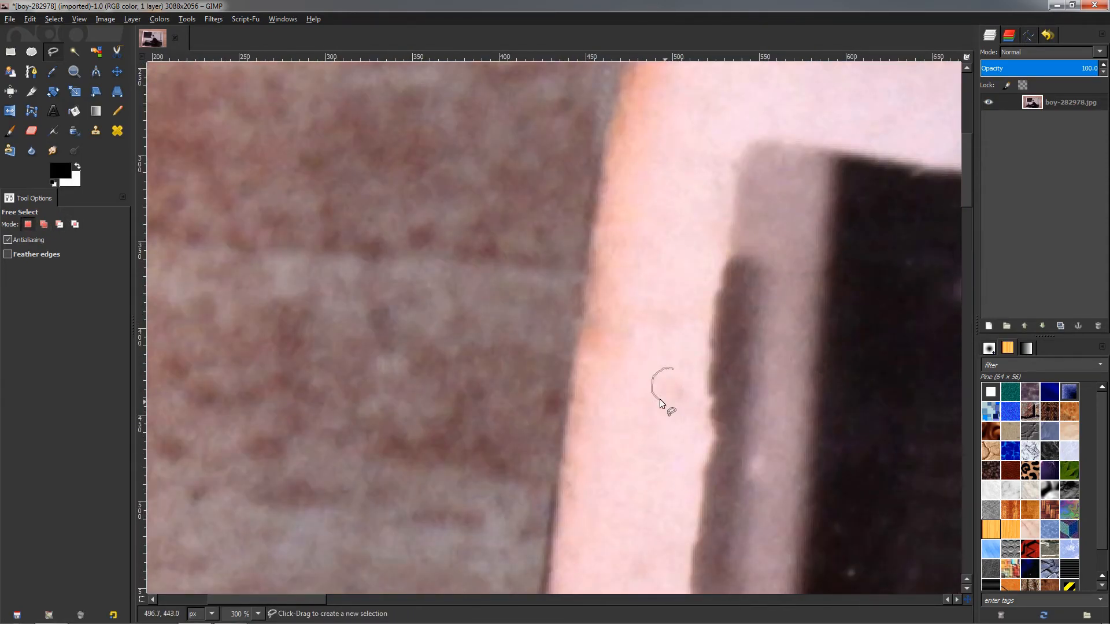
pyautogui.press('Return')
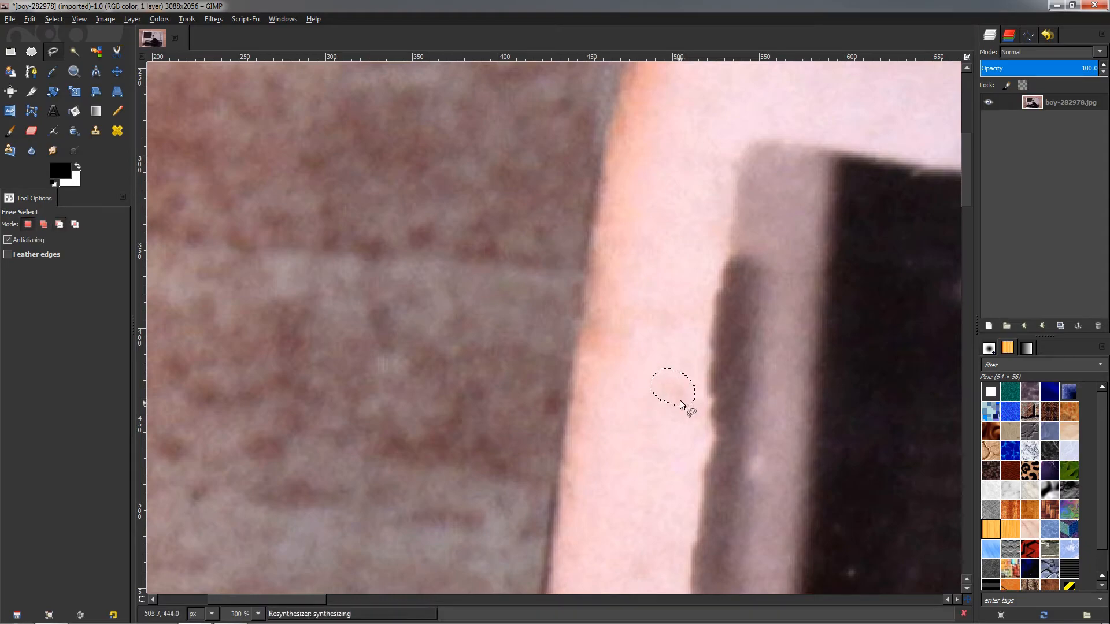
pyautogui.scroll(4, 607, 416)
pyautogui.hscroll(10, 546, 546)
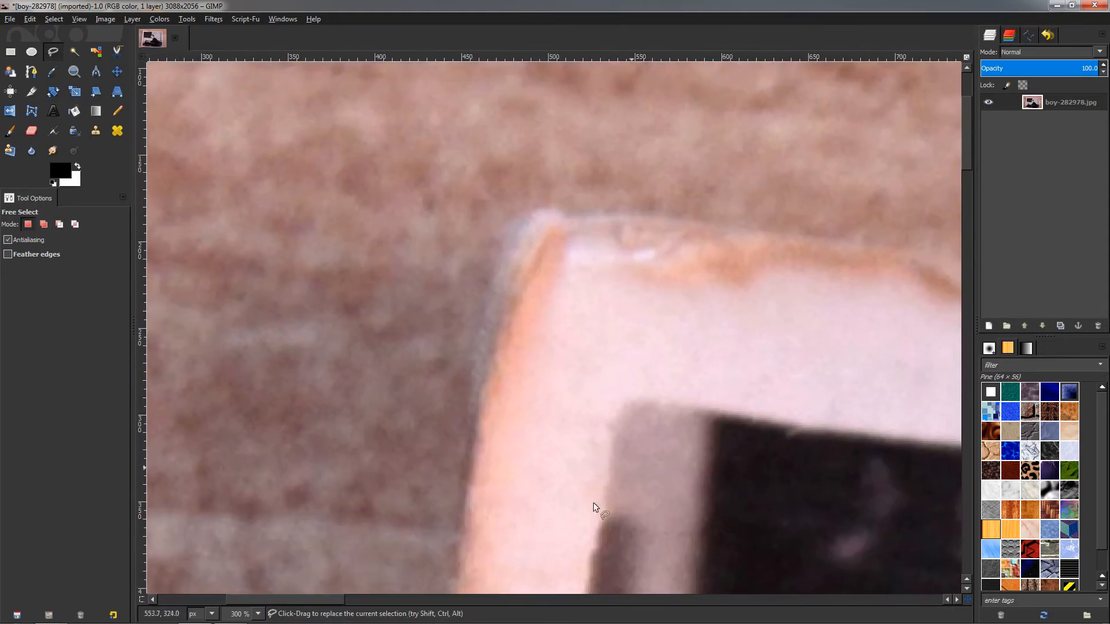
# Try to heal the grey smudge on the upper border above the blackboard with a Free Select outline.
pyautogui.hscroll(8, 393, 349)
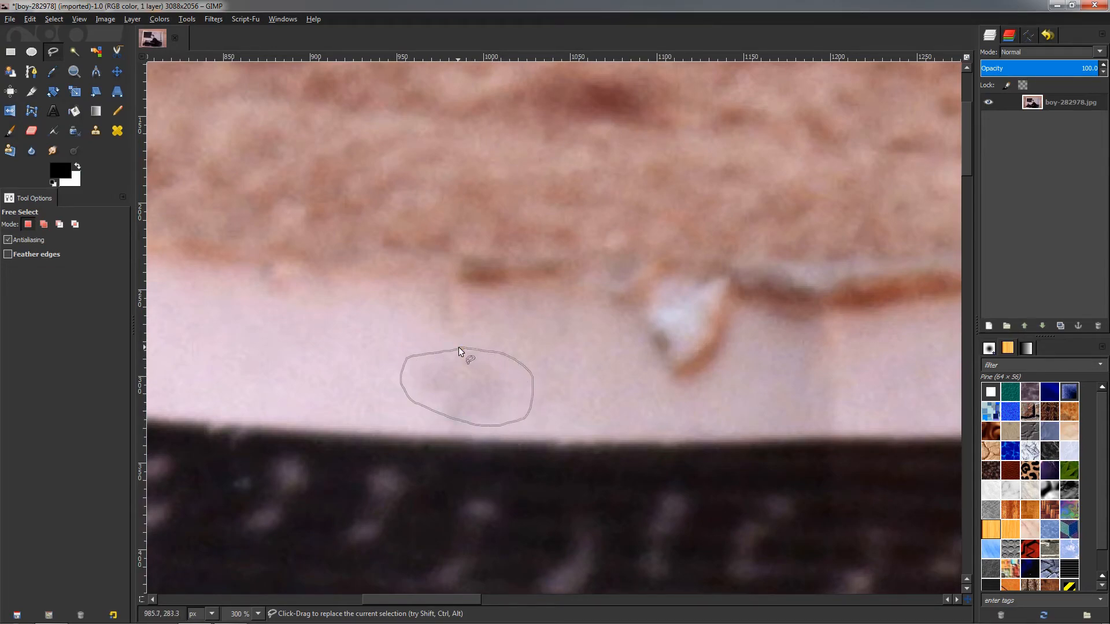
pyautogui.press('Return')
pyautogui.hotkey('ctrl', 'f')
pyautogui.hotkey('ctrl', 'shift', 'a')
pyautogui.scroll(-4, 519, 400)
pyautogui.scroll(4, 466, 415)
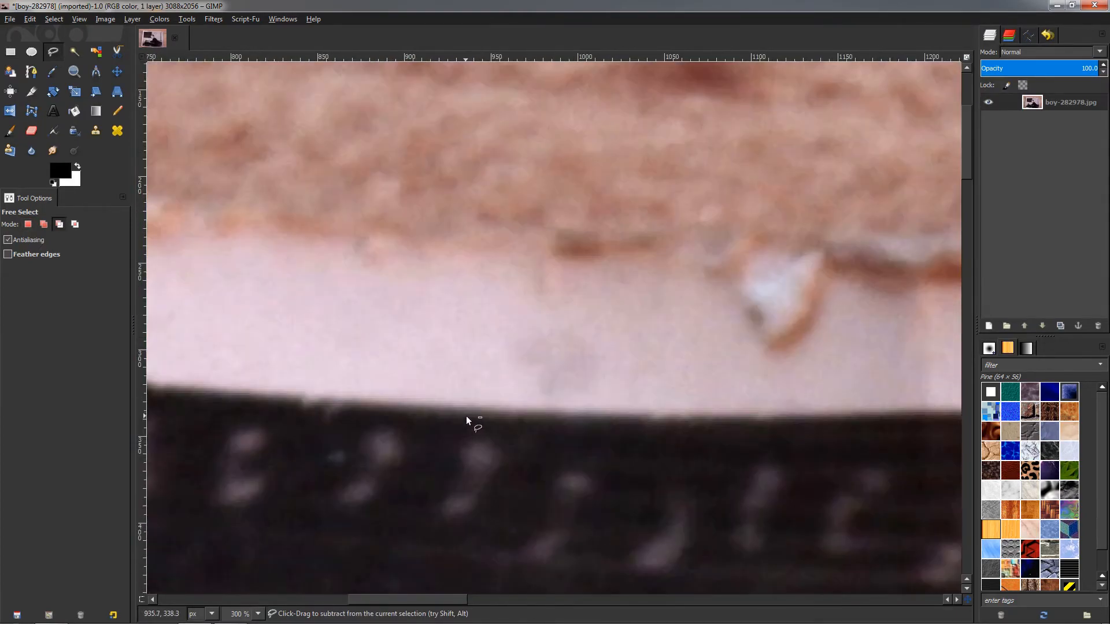
# Clone clean border tone over the grey smudge above the blackboard, using brush size 52.38 and opacity 54.9.
pyautogui.click(90, 137)
pyautogui.keyDown('ctrl'); pyautogui.click(465, 353); pyautogui.keyUp('ctrl')
pyautogui.click(542, 376)
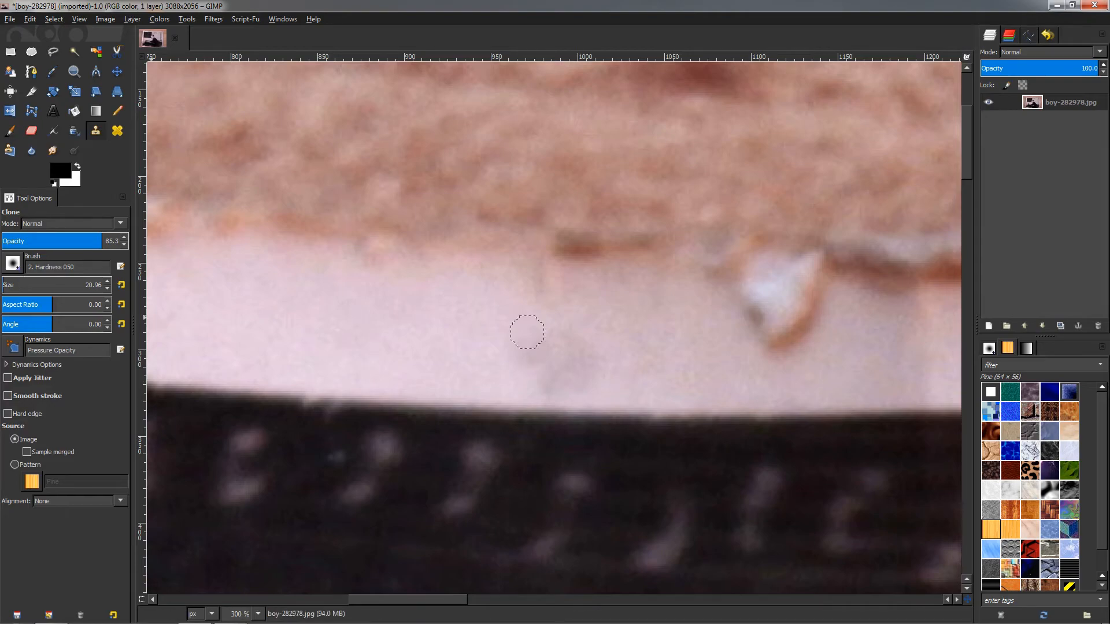
pyautogui.moveTo(7, 285); pyautogui.dragTo(23, 285)
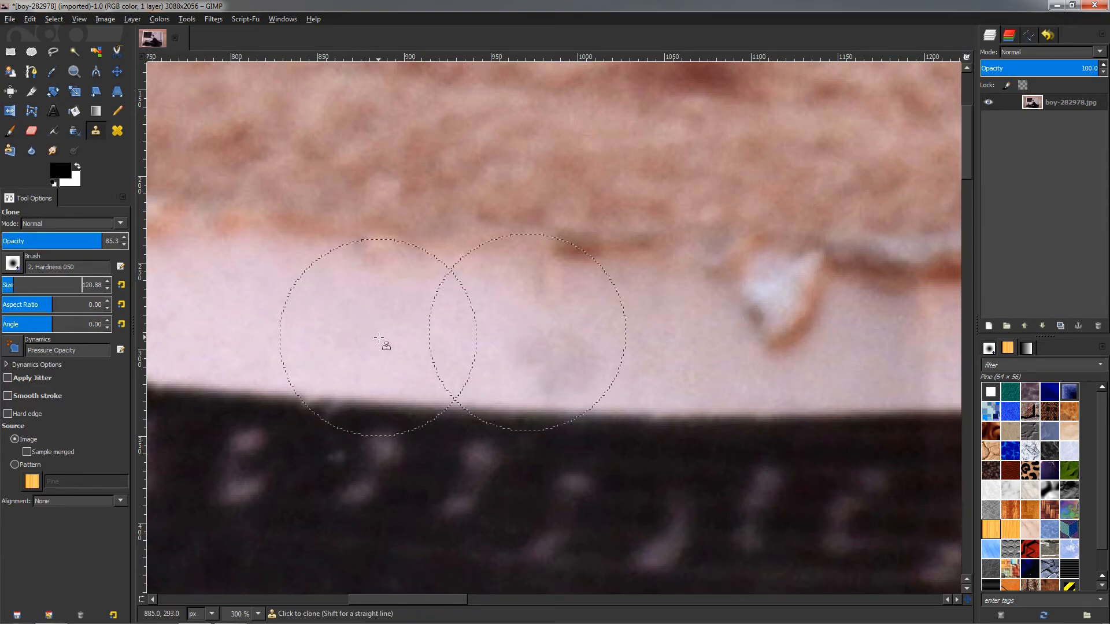
pyautogui.moveTo(6, 288); pyautogui.dragTo(7, 288)
pyautogui.click(65, 240)
pyautogui.keyDown('ctrl'); pyautogui.click(433, 354); pyautogui.keyUp('ctrl')
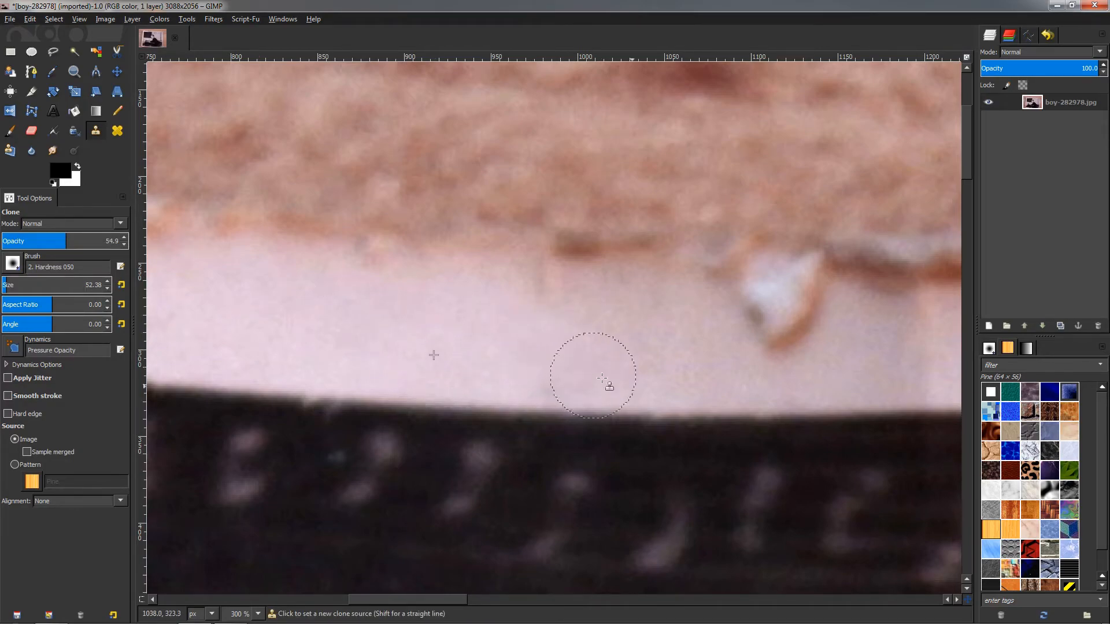
# Clone nearby tone over the abrupt colour change in the upper part of the photo's right border.
pyautogui.scroll(-3, 702, 400)
pyautogui.moveTo(793, 413); pyautogui.dragTo(339, 401)
pyautogui.moveTo(687, 430); pyautogui.dragTo(573, 167)
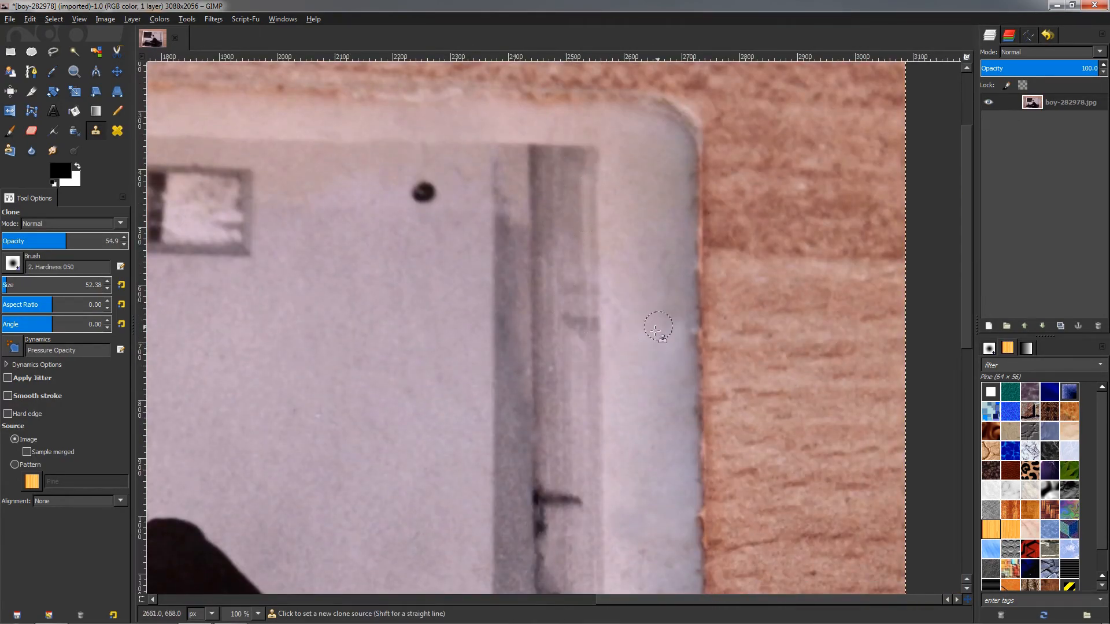
pyautogui.keyDown('ctrl'); pyautogui.click(670, 293); pyautogui.keyUp('ctrl')
pyautogui.moveTo(676, 317); pyautogui.dragTo(674, 330)
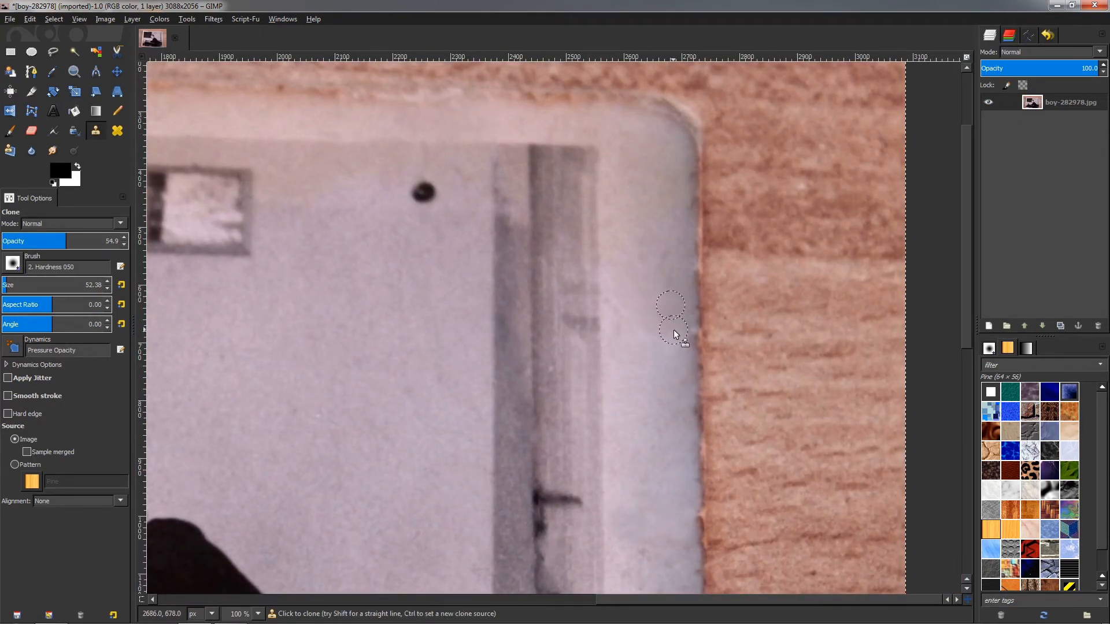
pyautogui.scroll(-2, 671, 417)
pyautogui.scroll(3, 666, 418)
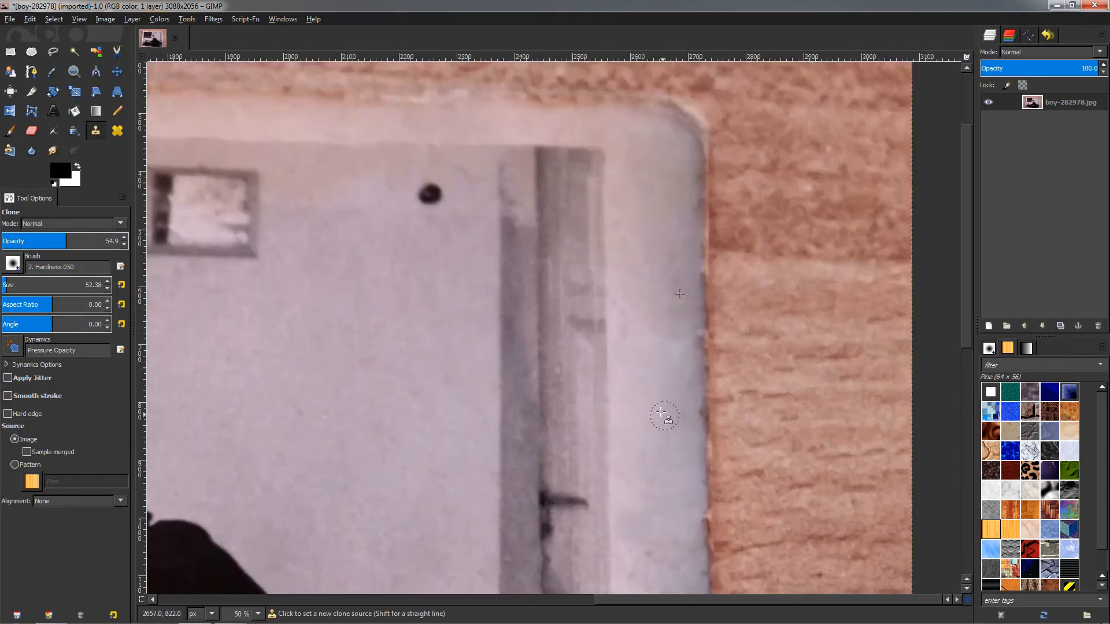
# Clone sampled border tones over the uneven patch between the door frame and the middle of the right border.
pyautogui.keyDown('ctrl'); pyautogui.click(617, 230); pyautogui.keyUp('ctrl')
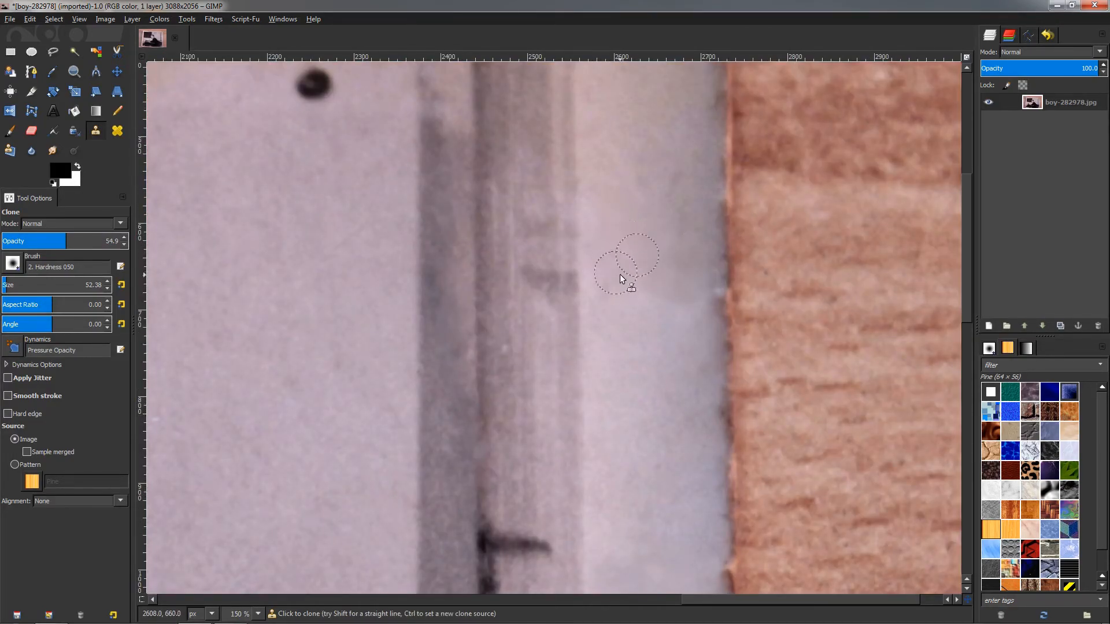
pyautogui.moveTo(638, 218)
pyautogui.mouseDown()
pyautogui.moveTo(616, 238)
pyautogui.moveTo(595, 212)
pyautogui.moveTo(601, 187)
pyautogui.moveTo(632, 241)
pyautogui.mouseUp()
pyautogui.keyDown('ctrl'); pyautogui.click(617, 238); pyautogui.keyUp('ctrl')
pyautogui.keyDown('ctrl'); pyautogui.click(640, 345); pyautogui.keyUp('ctrl')
pyautogui.keyDown('ctrl'); pyautogui.click(673, 308); pyautogui.keyUp('ctrl')
# Blend the remaining colour change near the right border's outer edge with Clone, raising brush size to 109.46 and lowering opacity to 41.7.
pyautogui.scroll(-2, 647, 399)
pyautogui.scroll(2, 640, 360)
pyautogui.keyDown('ctrl'); pyautogui.click(709, 250); pyautogui.keyUp('ctrl')
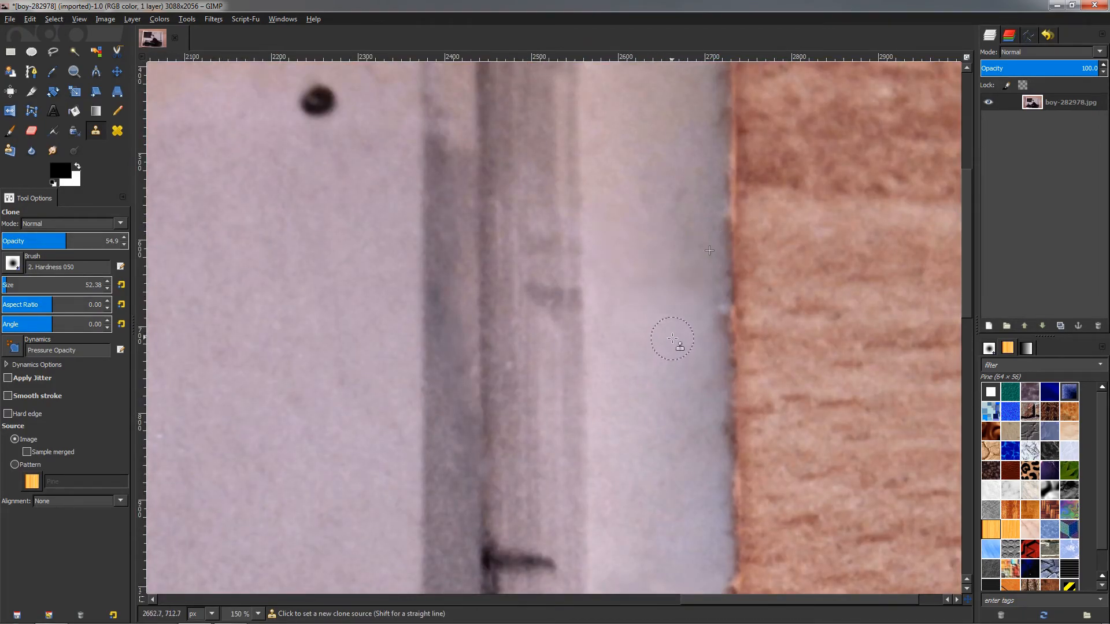
pyautogui.keyDown('ctrl'); pyautogui.click(666, 312); pyautogui.keyUp('ctrl')
pyautogui.moveTo(688, 262); pyautogui.dragTo(688, 260)
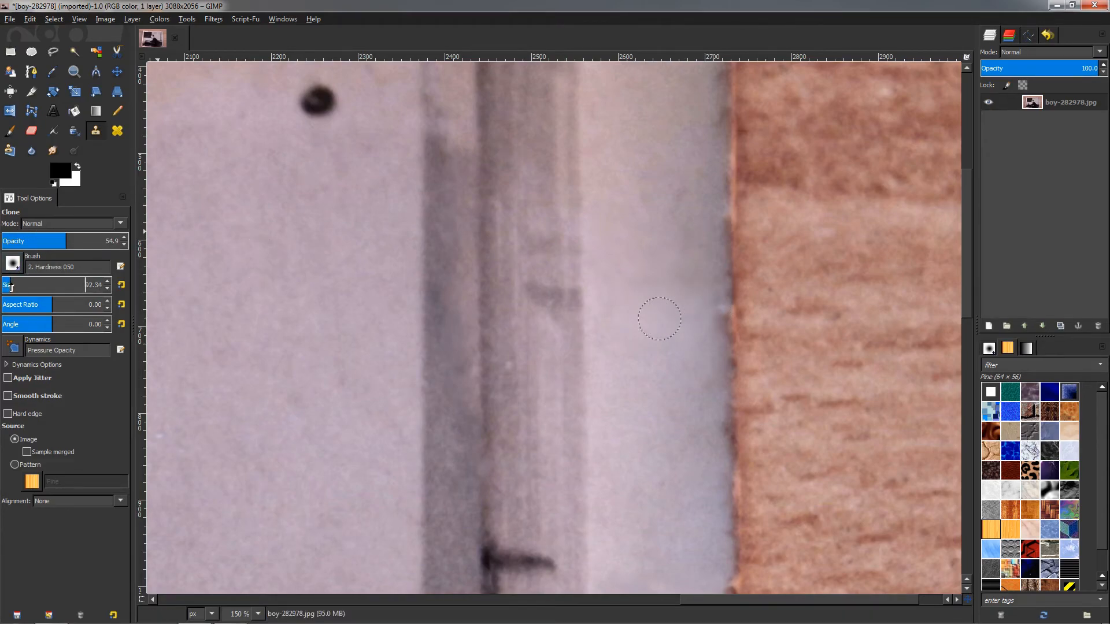
pyautogui.moveTo(54, 240); pyautogui.dragTo(50, 241)
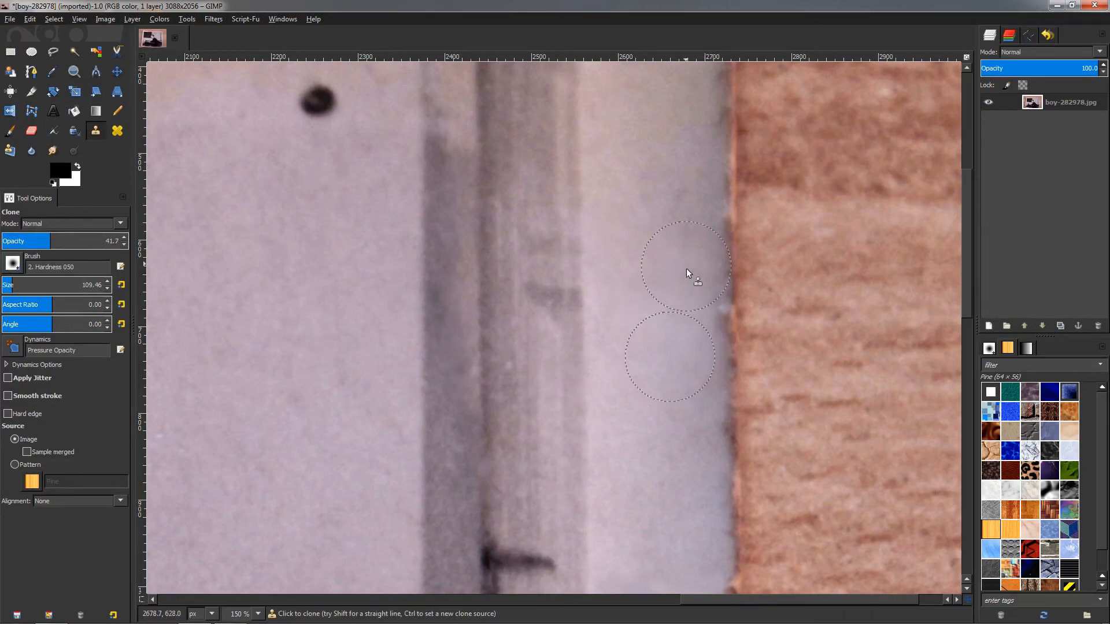
# Clone lighter border tone over the bluish blotches on the right border beside the lower door frame and desk.
pyautogui.scroll(-3, 673, 179)
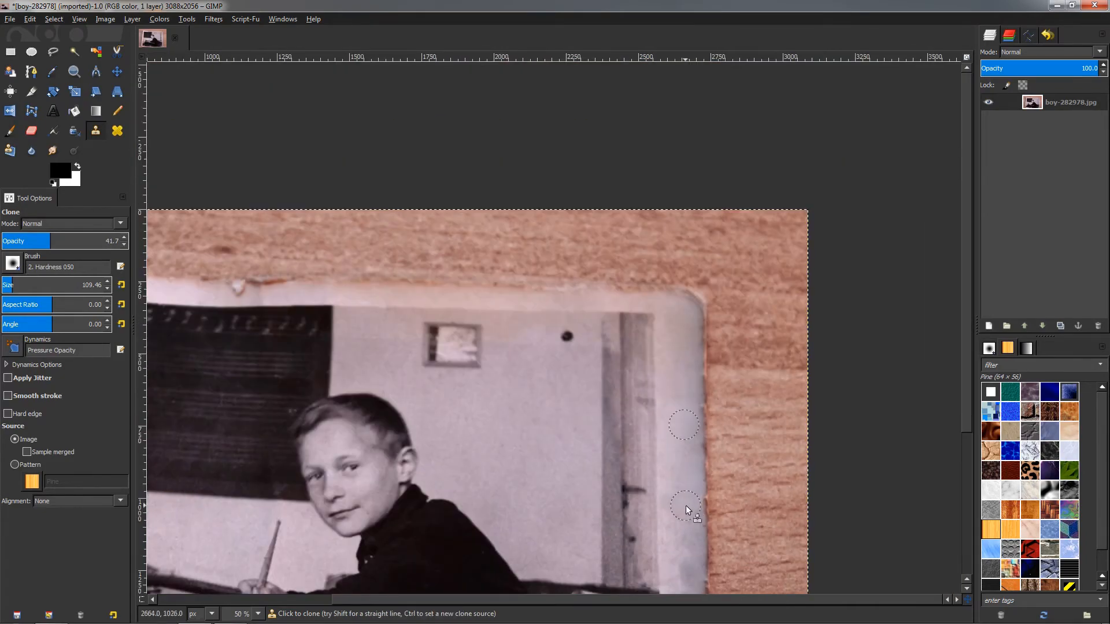
pyautogui.scroll(2, 684, 314)
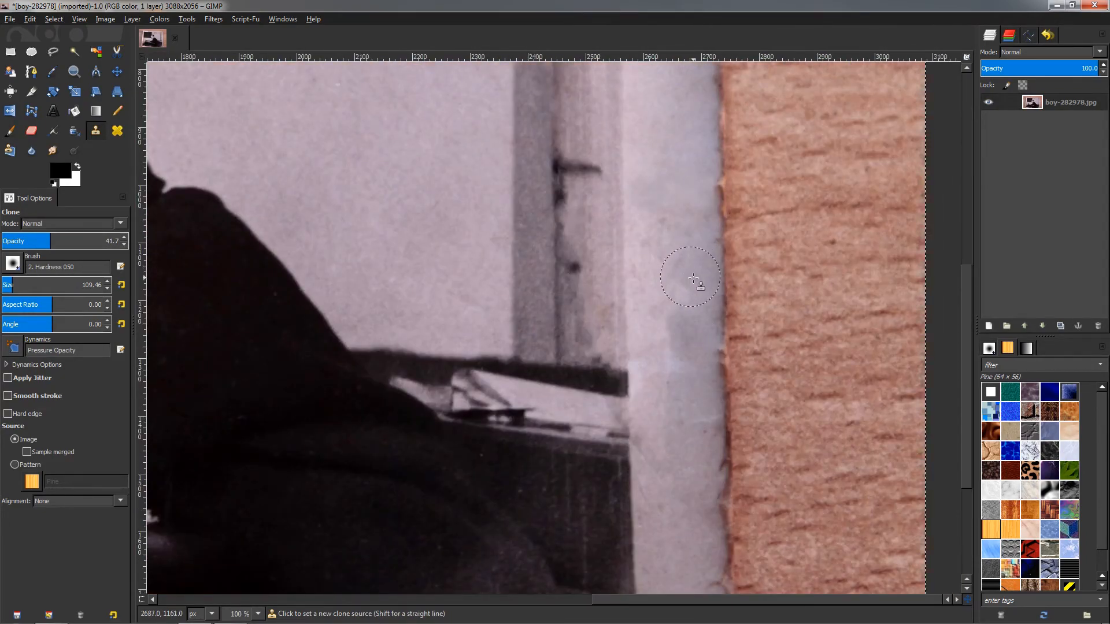
pyautogui.keyDown('ctrl'); pyautogui.click(675, 186); pyautogui.keyUp('ctrl')
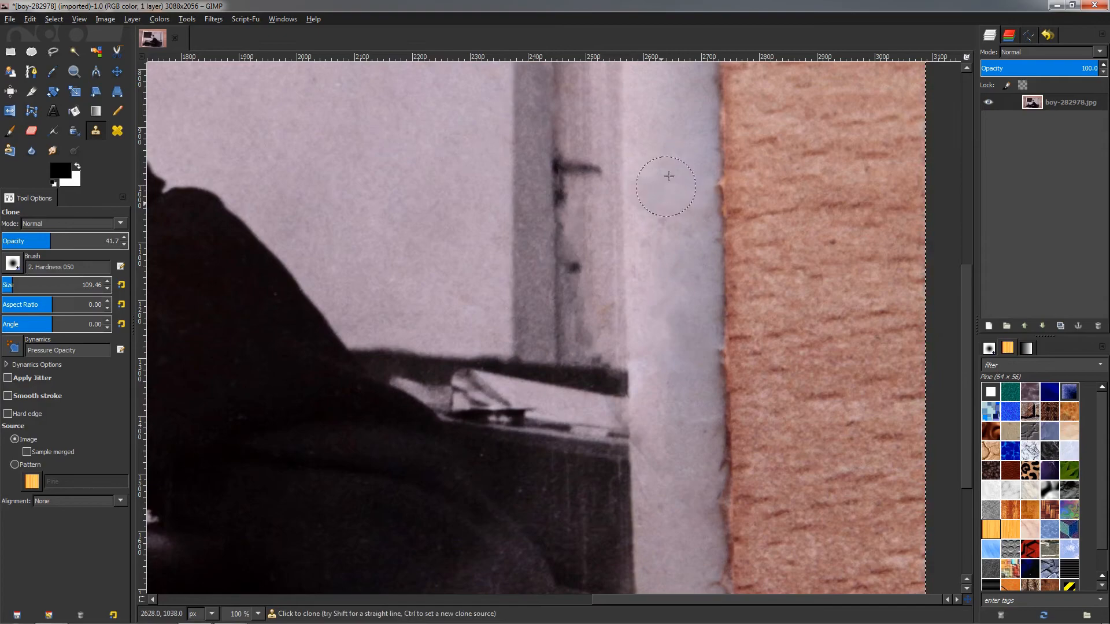
pyautogui.keyDown('ctrl'); pyautogui.click(670, 154); pyautogui.keyUp('ctrl')
pyautogui.moveTo(660, 199)
pyautogui.mouseDown()
pyautogui.moveTo(659, 227)
pyautogui.moveTo(685, 234)
pyautogui.mouseUp()
pyautogui.keyDown('ctrl'); pyautogui.click(667, 264); pyautogui.keyUp('ctrl')
pyautogui.keyDown('ctrl'); pyautogui.click(669, 161); pyautogui.keyUp('ctrl')
pyautogui.moveTo(666, 281)
pyautogui.mouseDown()
pyautogui.moveTo(659, 229)
pyautogui.moveTo(654, 296)
pyautogui.mouseUp()
pyautogui.moveTo(696, 260)
pyautogui.mouseDown()
pyautogui.moveTo(688, 189)
pyautogui.moveTo(688, 199)
pyautogui.mouseUp()
# Outline the orange crack on the bottom border below the desk with Free Select and heal it.
pyautogui.scroll(-3, 682, 336)
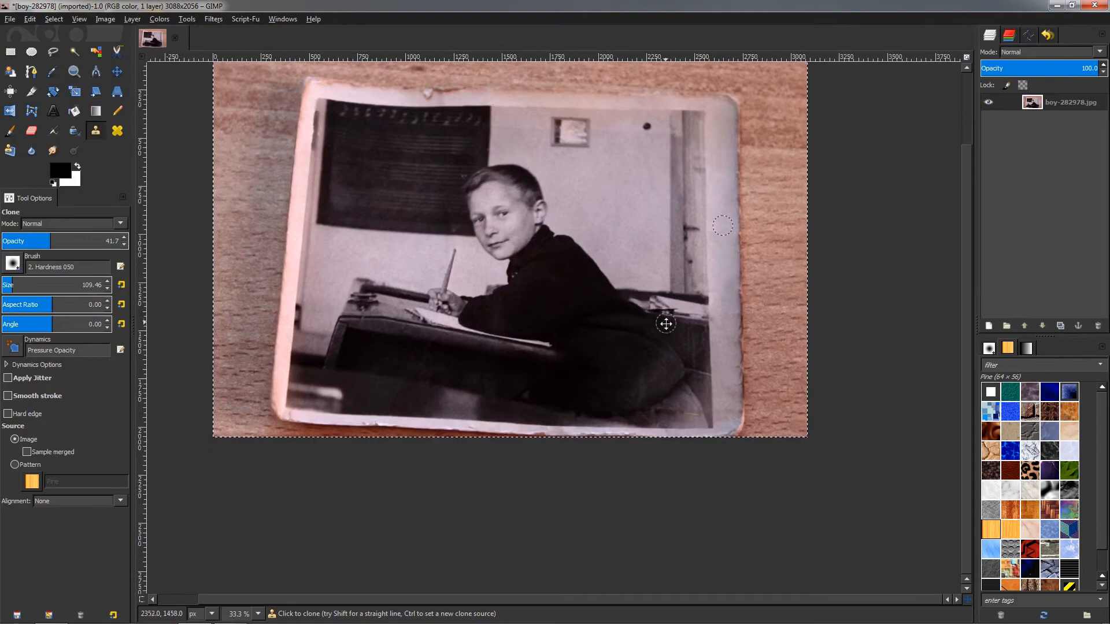
pyautogui.scroll(2, 726, 437)
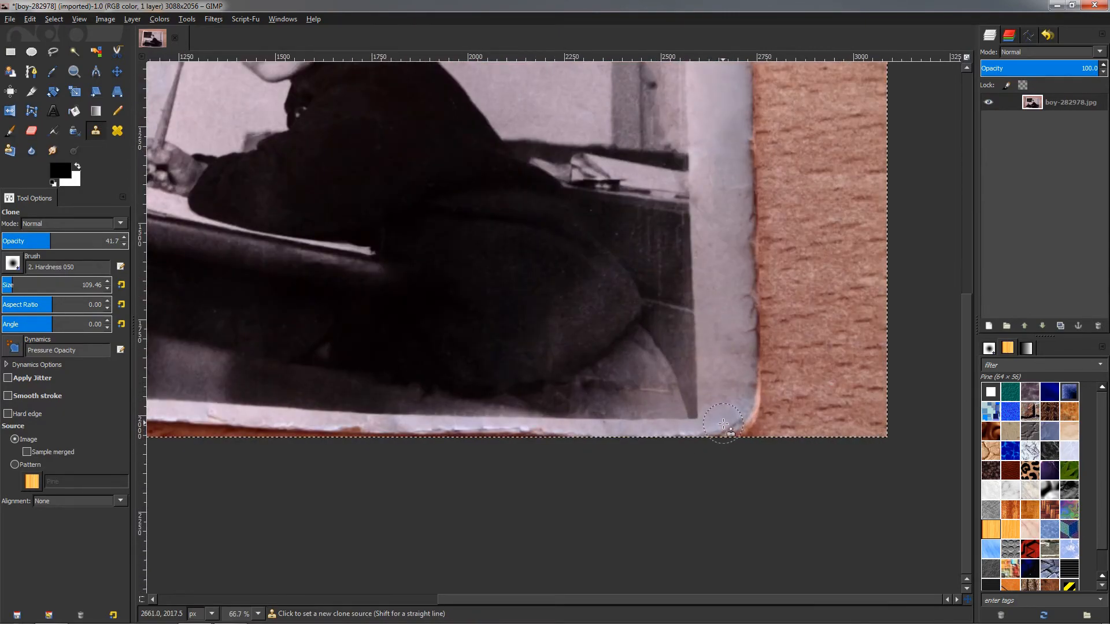
pyautogui.scroll(1, 365, 429)
pyautogui.moveTo(365, 429); pyautogui.dragTo(745, 401)
pyautogui.scroll(2, 564, 403)
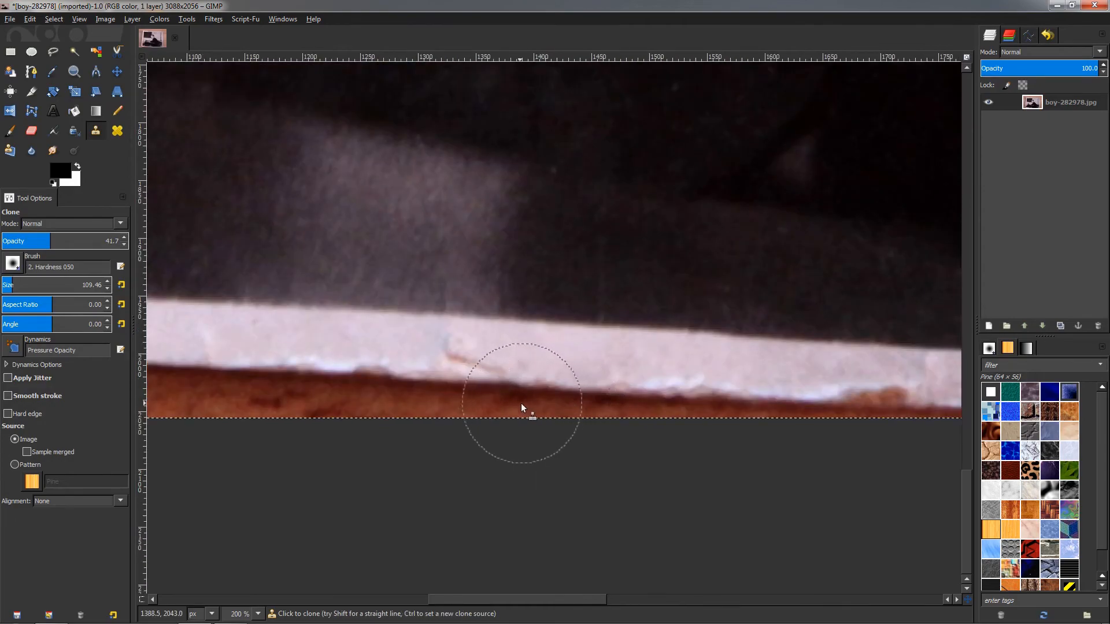
pyautogui.click(53, 51)
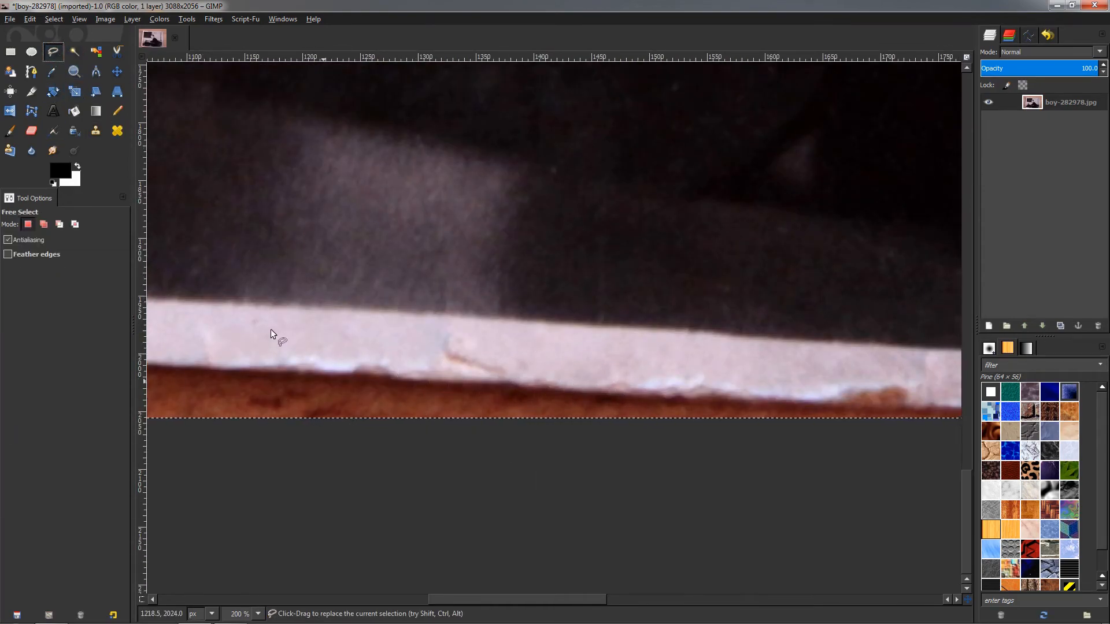
pyautogui.click(434, 338)
pyautogui.click(441, 363)
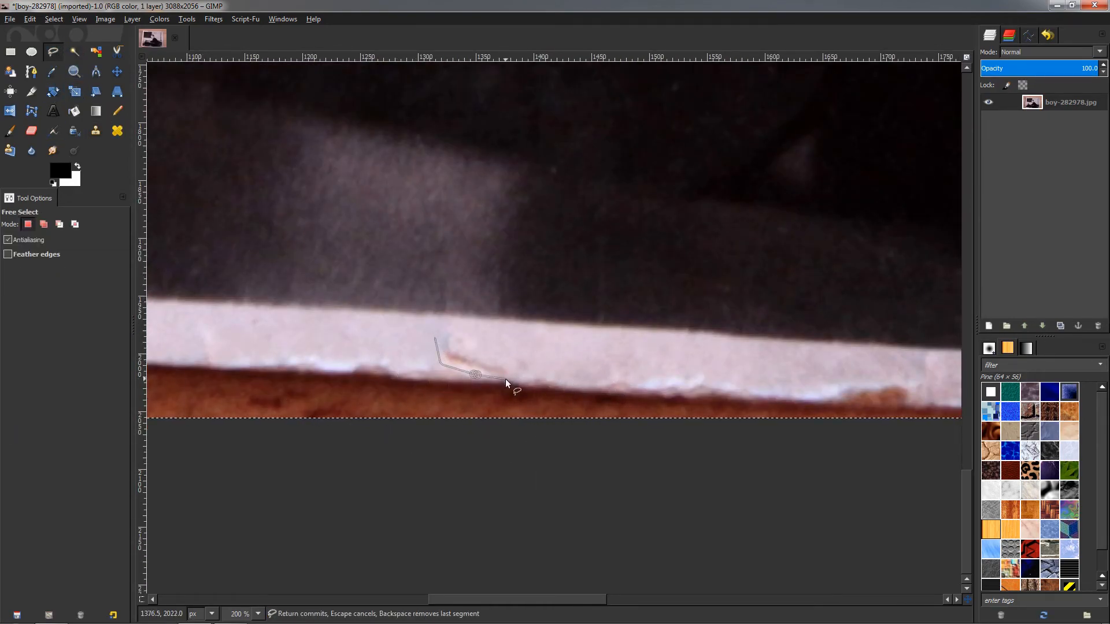
pyautogui.click(435, 338)
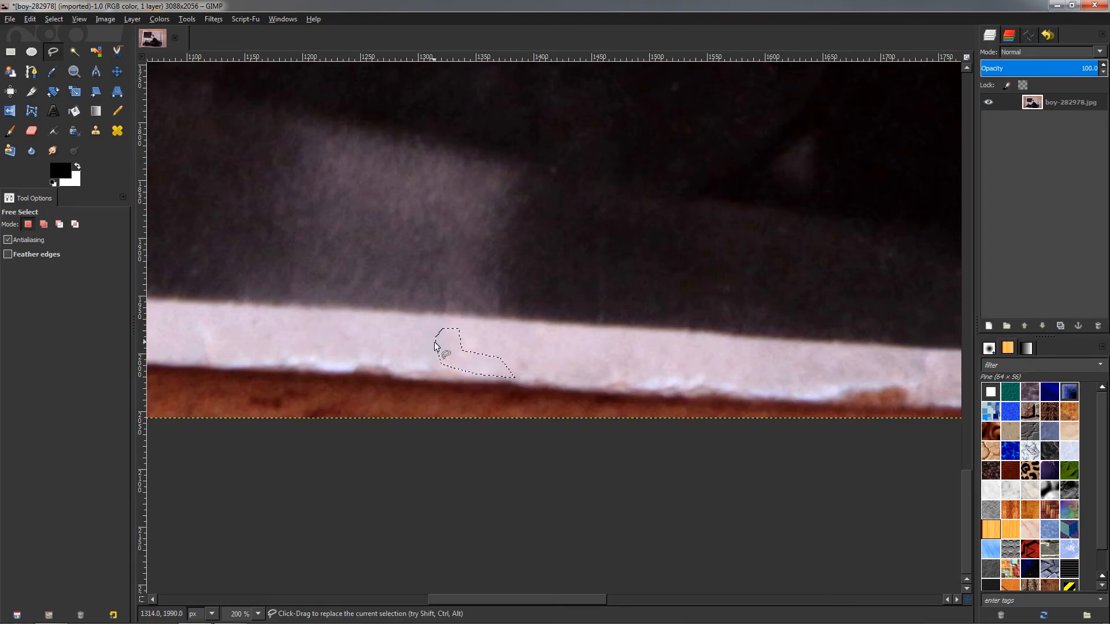
# Outline the vertical crease on the bottom border near the lower-left corner, heal it and clear the selection.
pyautogui.scroll(-2, 446, 371)
pyautogui.moveTo(186, 323); pyautogui.dragTo(634, 321)
pyautogui.scroll(2, 339, 335)
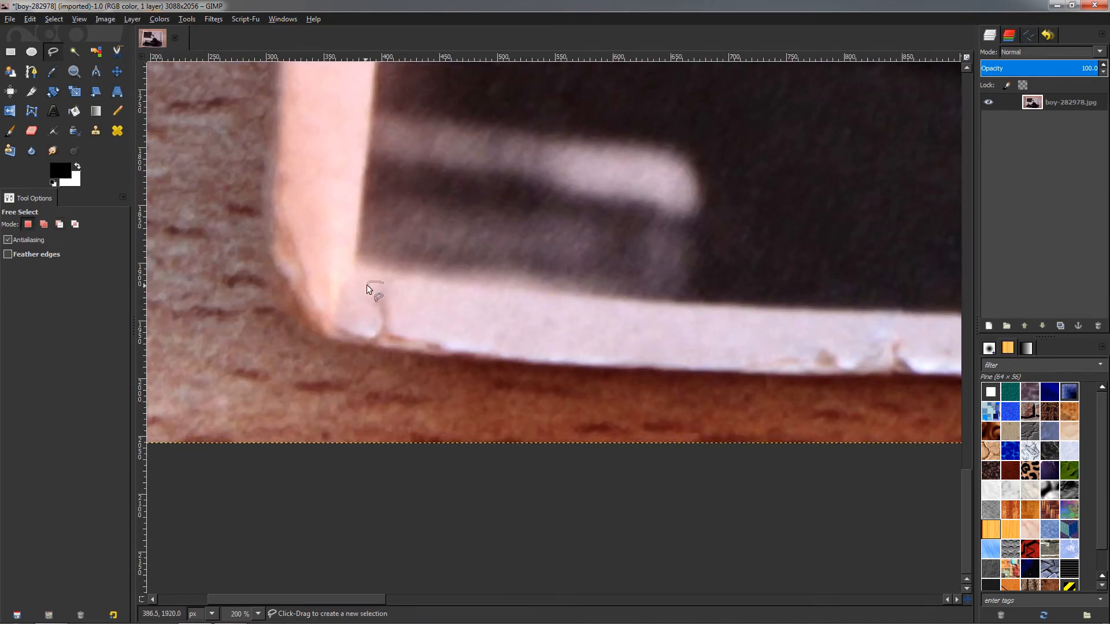
pyautogui.moveTo(387, 284); pyautogui.dragTo(384, 283)
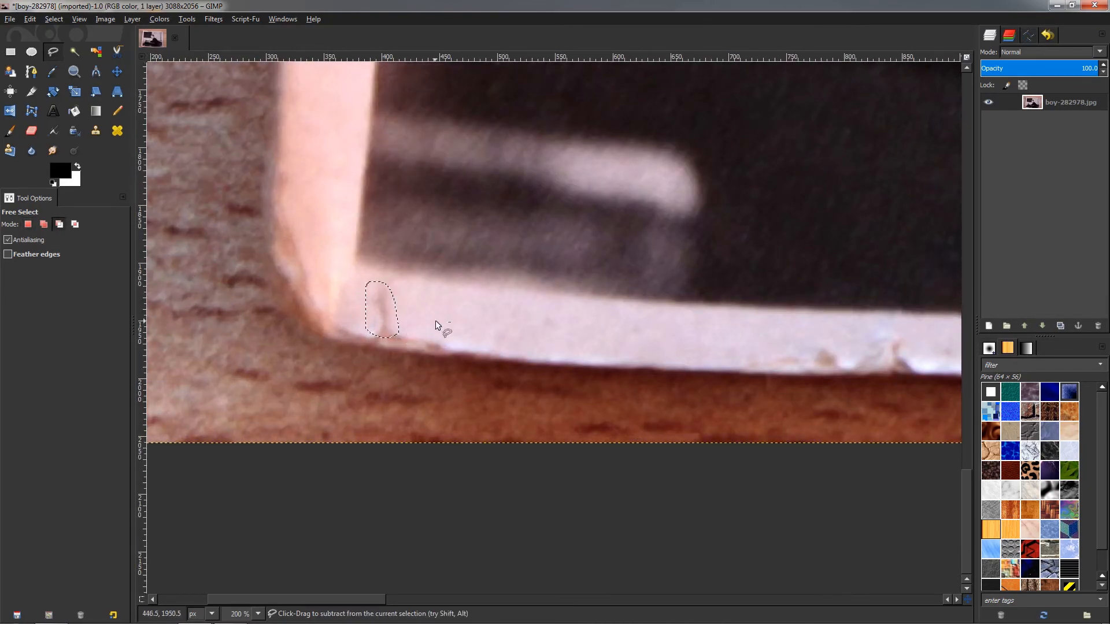
pyautogui.hotkey('ctrl', 'f')
pyautogui.hotkey('ctrl', 'shift', 'a')
pyautogui.scroll(-4, 397, 304)
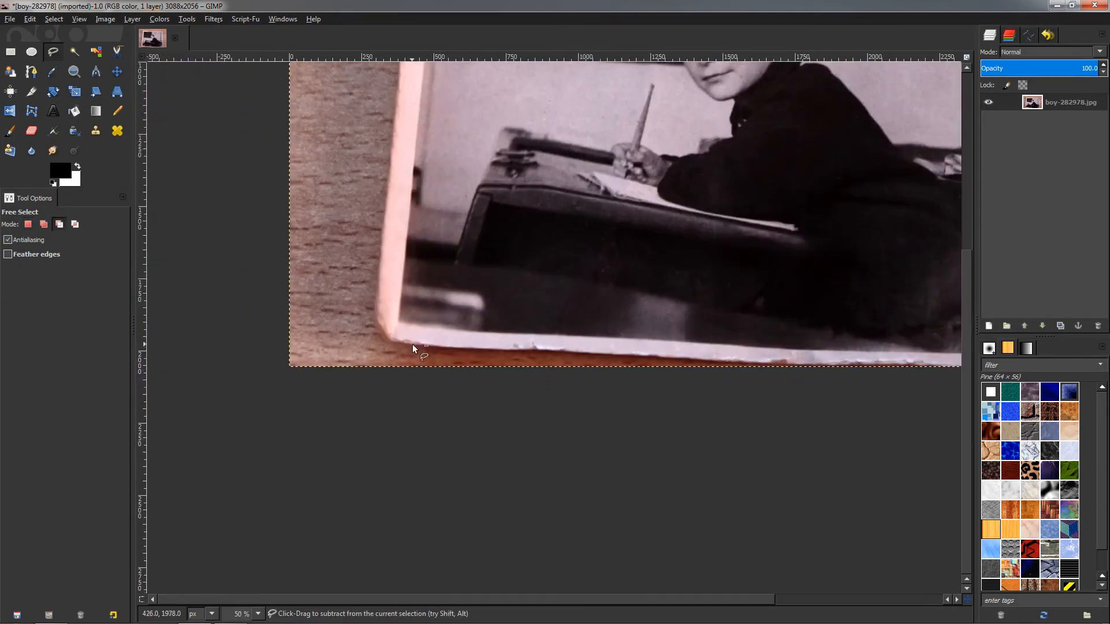
# Clone clean border tone over the brown chip on the bottom border's outer edge, using brush size 40.96 and opacity 82.8.
pyautogui.moveTo(621, 320); pyautogui.dragTo(302, 378)
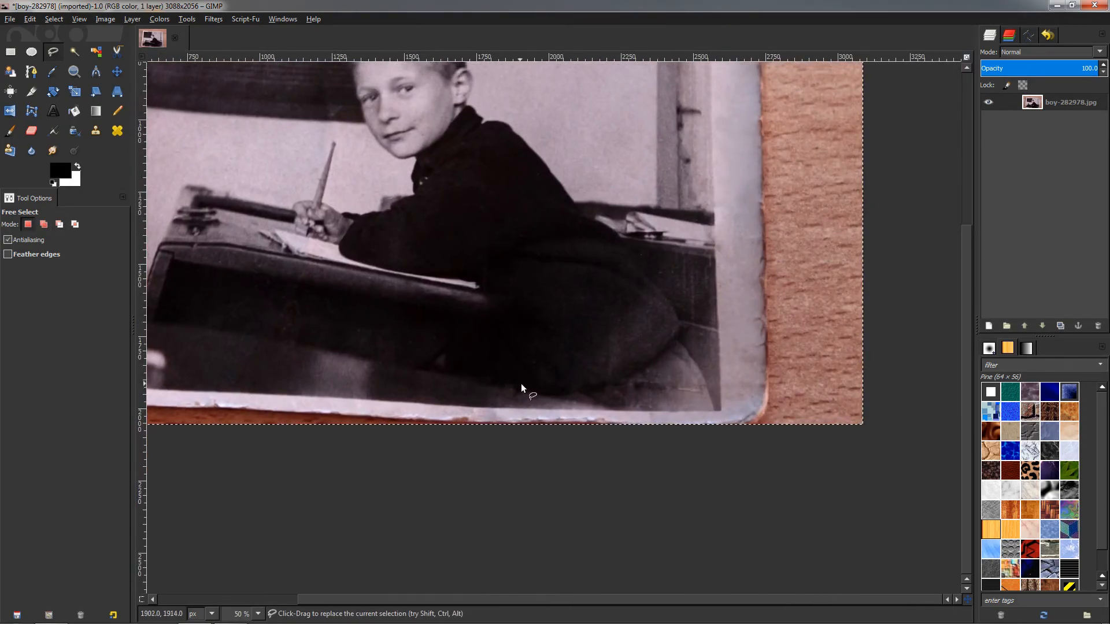
pyautogui.scroll(3, 478, 421)
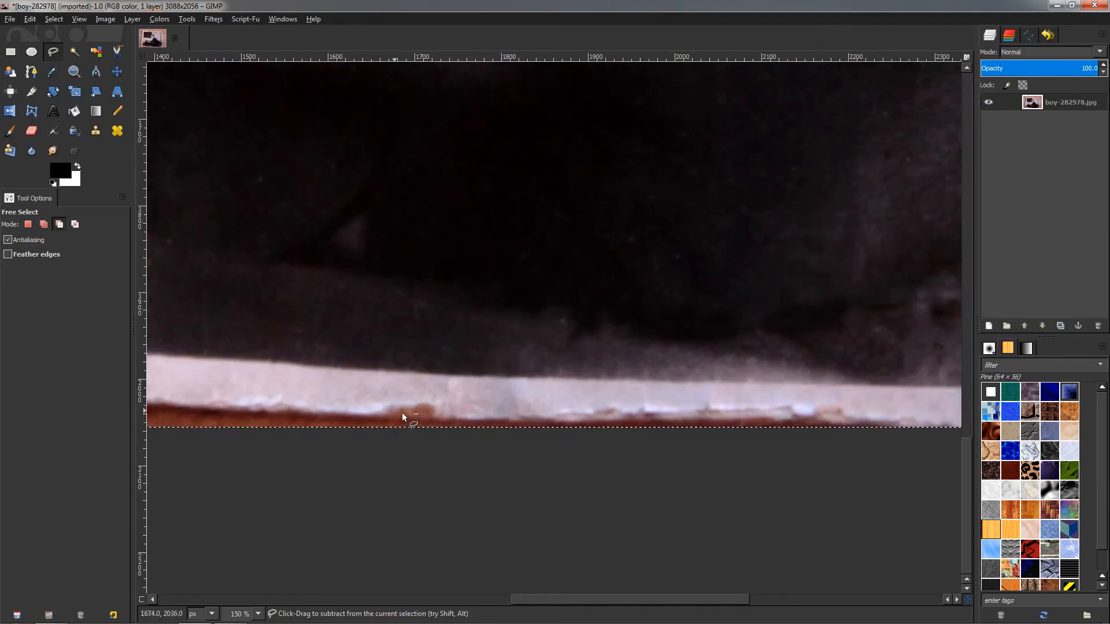
pyautogui.scroll(1, 372, 408)
pyautogui.click(96, 132)
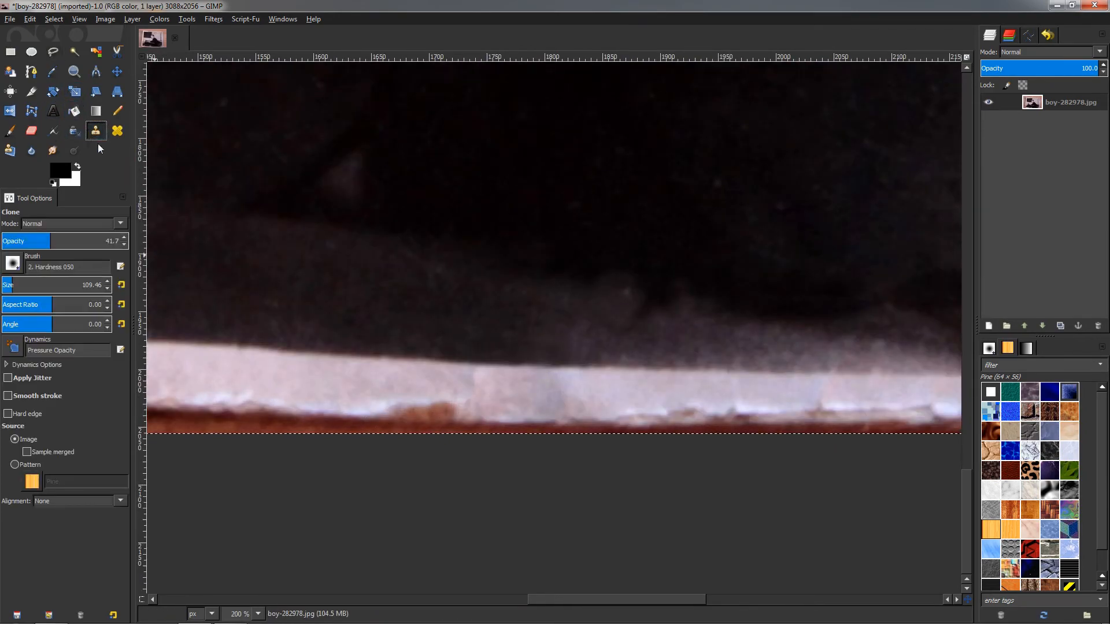
pyautogui.moveTo(6, 277); pyautogui.dragTo(4, 286)
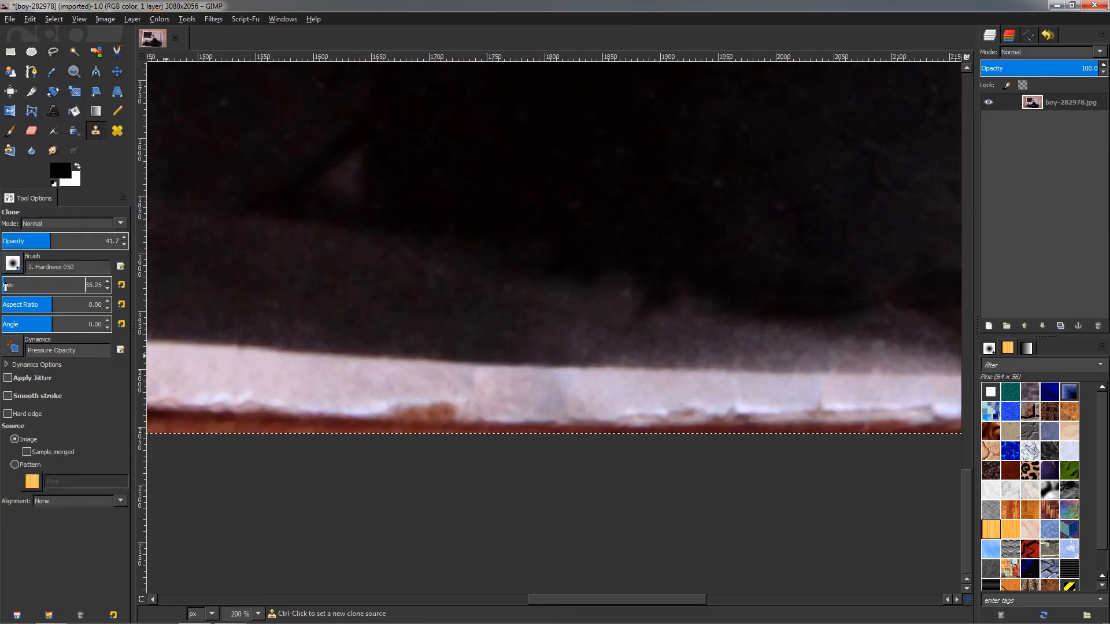
pyautogui.moveTo(51, 239); pyautogui.dragTo(99, 240)
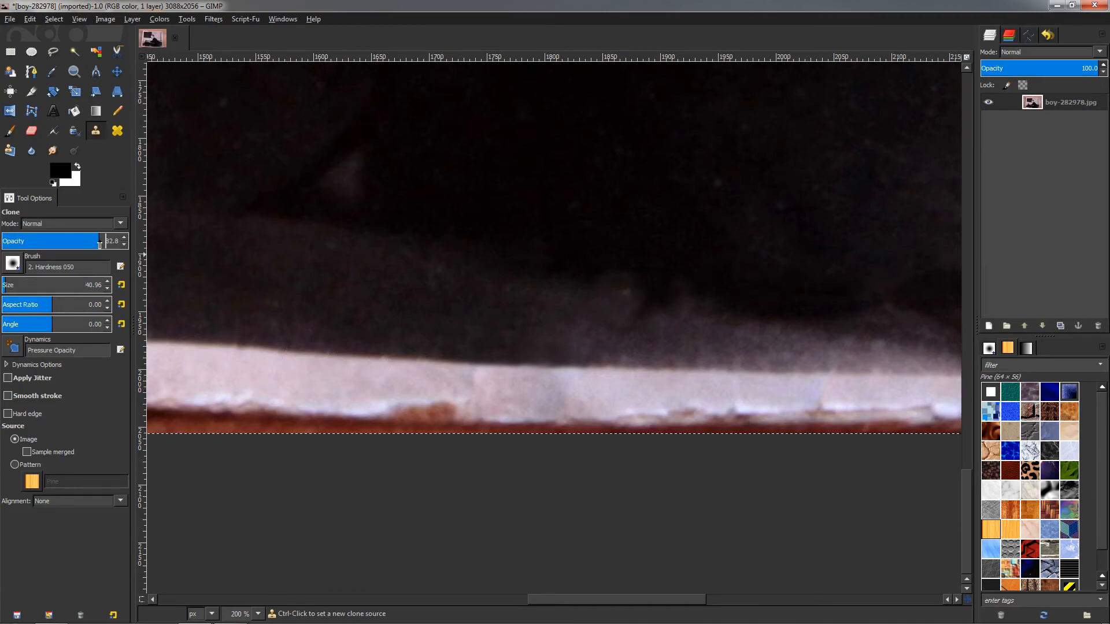
pyautogui.keyDown('ctrl'); pyautogui.click(386, 385); pyautogui.keyUp('ctrl')
pyautogui.keyDown('ctrl'); pyautogui.click(371, 392); pyautogui.keyUp('ctrl')
pyautogui.click(452, 403)
pyautogui.keyDown('ctrl'); pyautogui.click(378, 384); pyautogui.keyUp('ctrl')
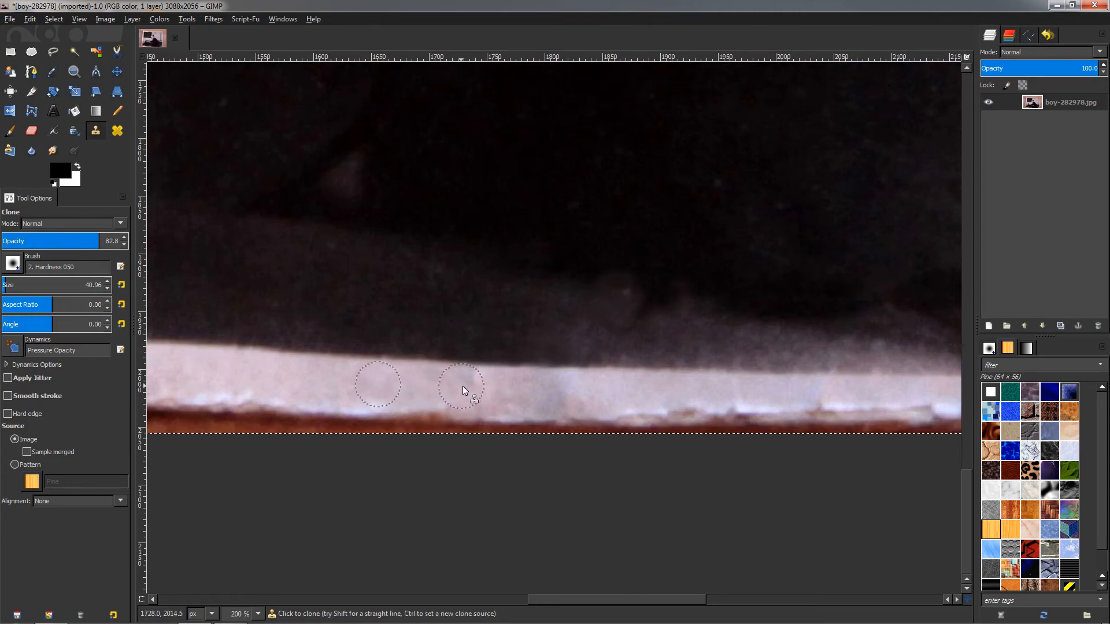
pyautogui.keyDown('ctrl'); pyautogui.click(331, 381); pyautogui.keyUp('ctrl')
pyautogui.keyDown('ctrl'); pyautogui.click(454, 400); pyautogui.keyUp('ctrl')
pyautogui.keyDown('ctrl'); pyautogui.click(336, 388); pyautogui.keyUp('ctrl')
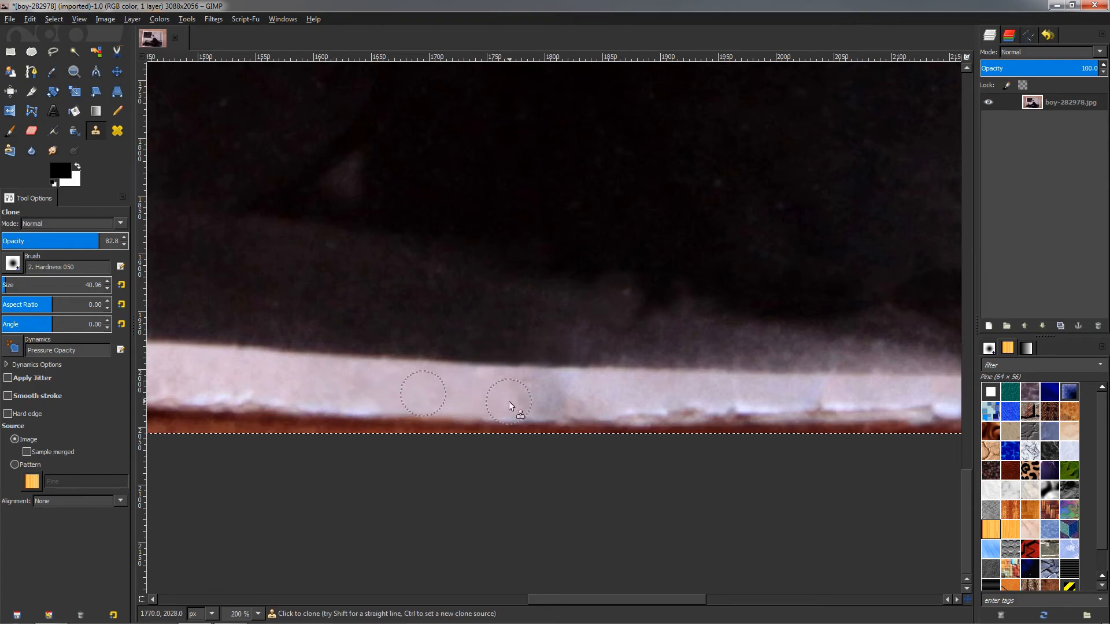
pyautogui.keyDown('ctrl'); pyautogui.scroll(-4, 469, 434); pyautogui.keyUp('ctrl')
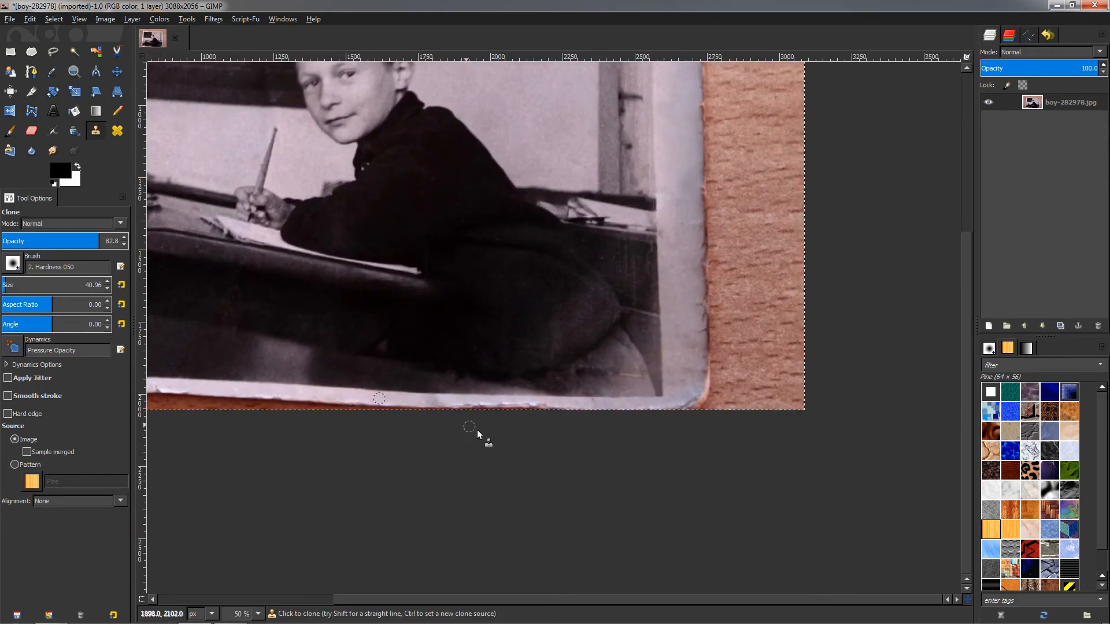
# Outline the ragged torn edge along the bottom border's right half with Free Select, heal it and clear the selection.
pyautogui.keyDown('ctrl'); pyautogui.scroll(4, 477, 429); pyautogui.keyUp('ctrl')
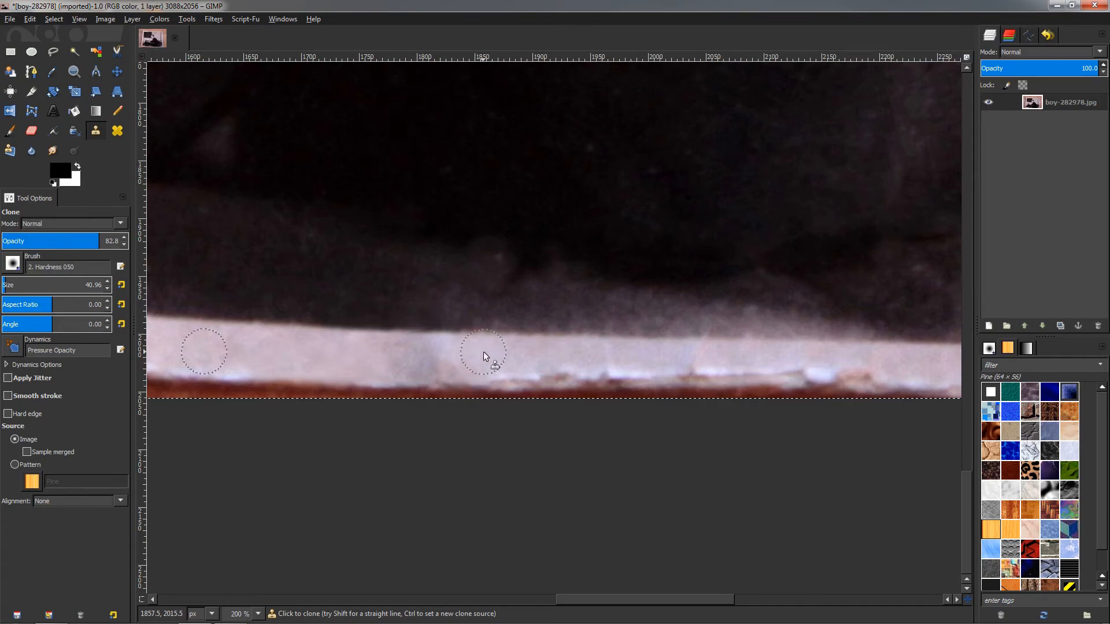
pyautogui.click(53, 52)
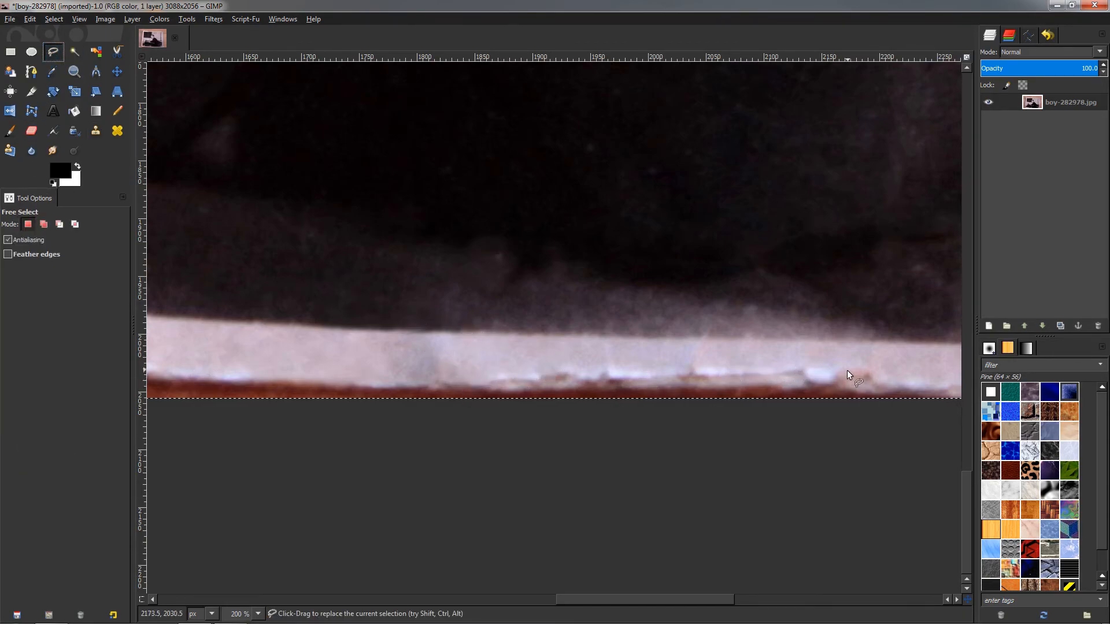
pyautogui.click(879, 366)
pyautogui.click(763, 362)
pyautogui.click(715, 366)
pyautogui.click(663, 358)
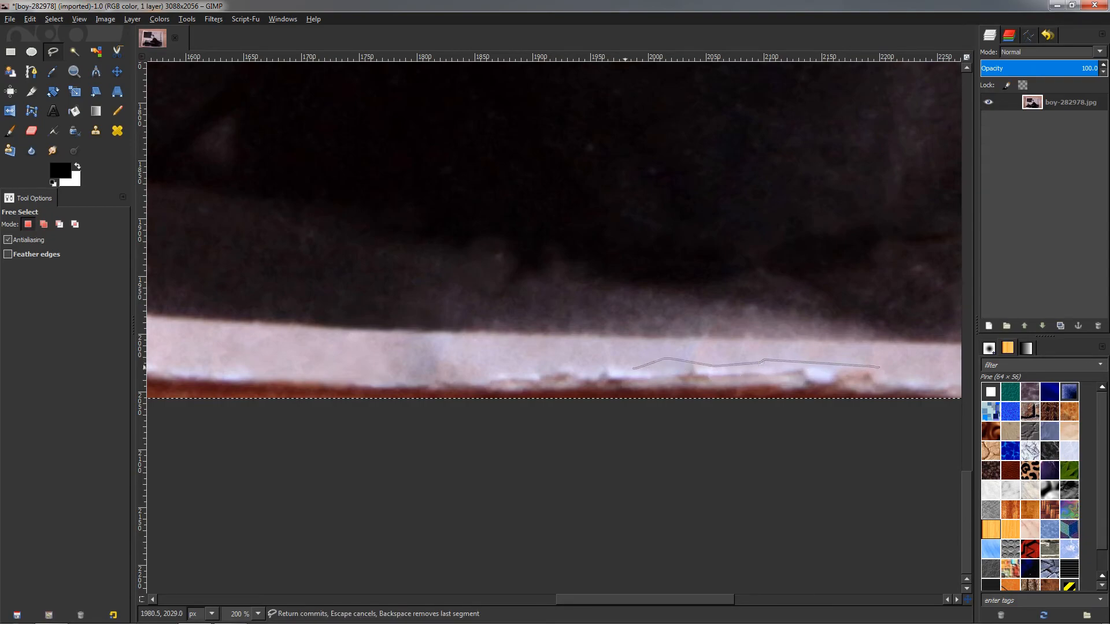
pyautogui.click(566, 366)
pyautogui.click(497, 387)
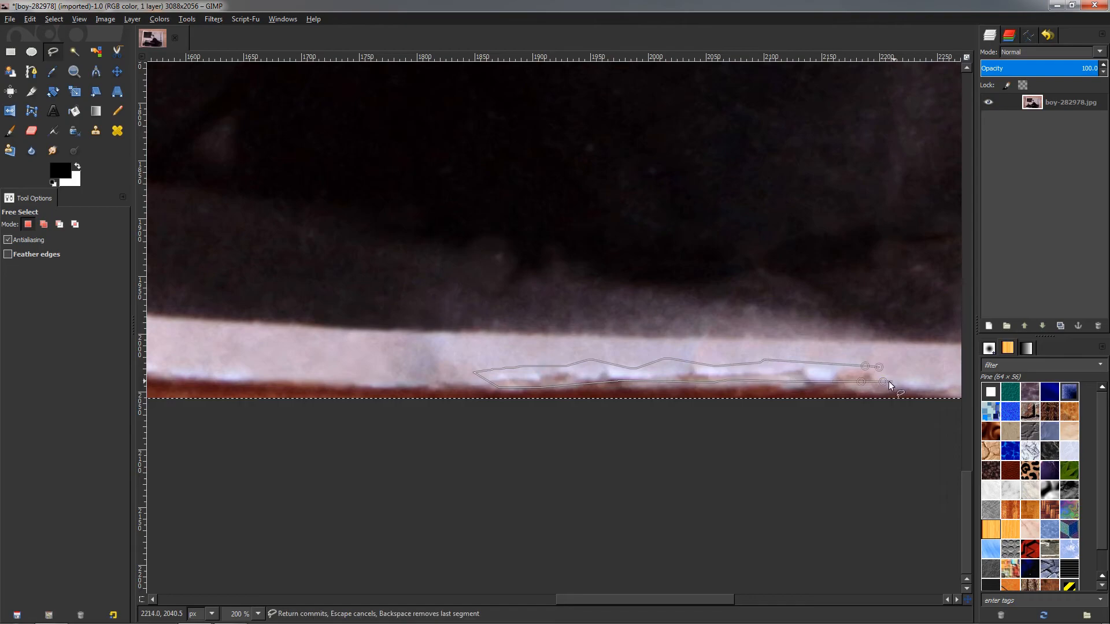
pyautogui.click(879, 367)
pyautogui.hotkey('ctrl', 'f')
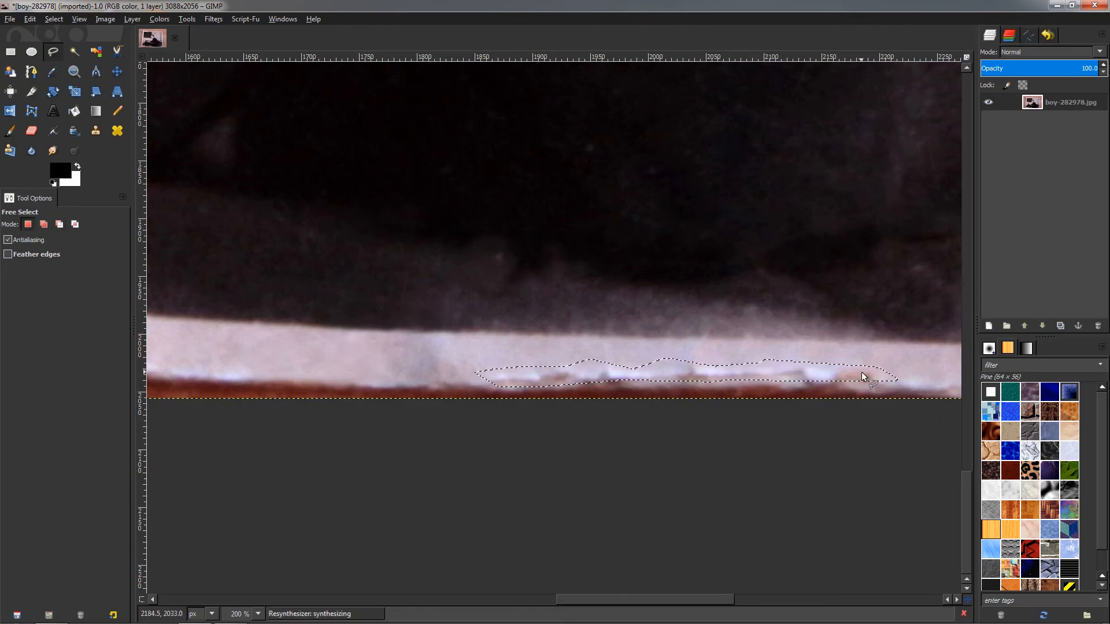
pyautogui.hotkey('ctrl', 'shift', 'a')
pyautogui.scroll(-2, 816, 393)
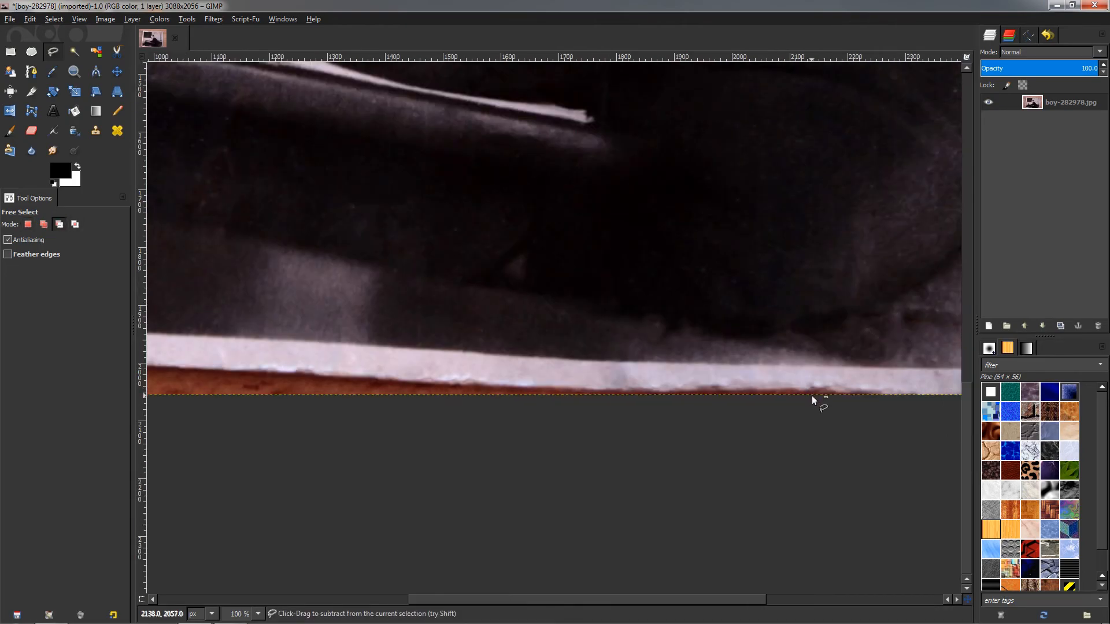
# Smooth the jagged notches left on the healed bottom edge with Clone, undoing the first attempt and reducing the brush size to 31.96.
pyautogui.scroll(2, 808, 407)
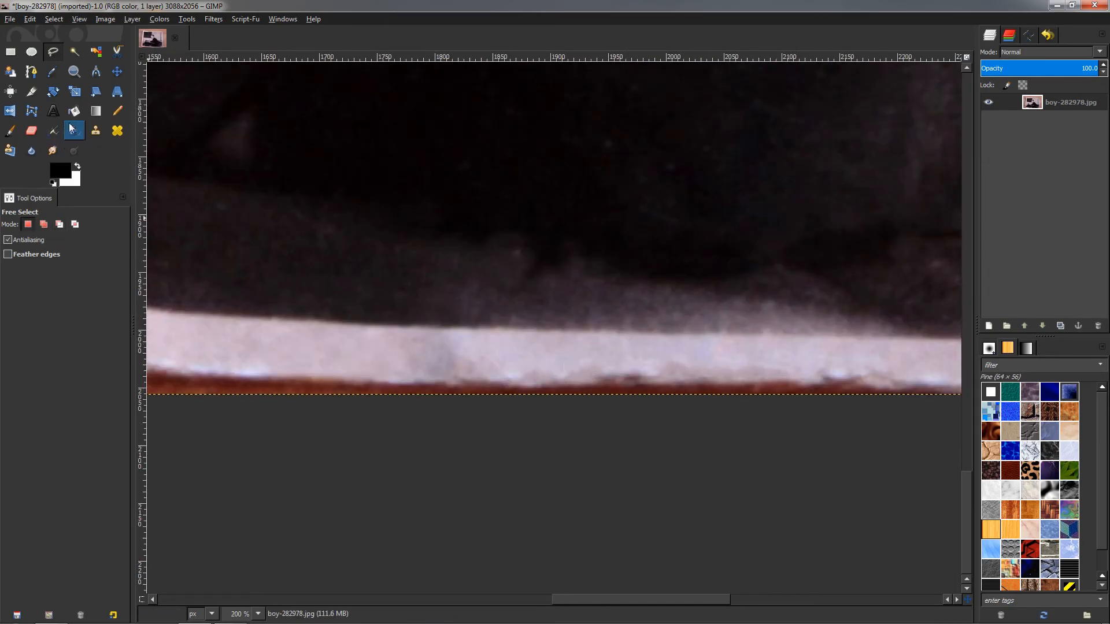
pyautogui.click(95, 130)
pyautogui.keyDown('ctrl'); pyautogui.click(612, 375); pyautogui.keyUp('ctrl')
pyautogui.hotkey('ctrl', 'z')
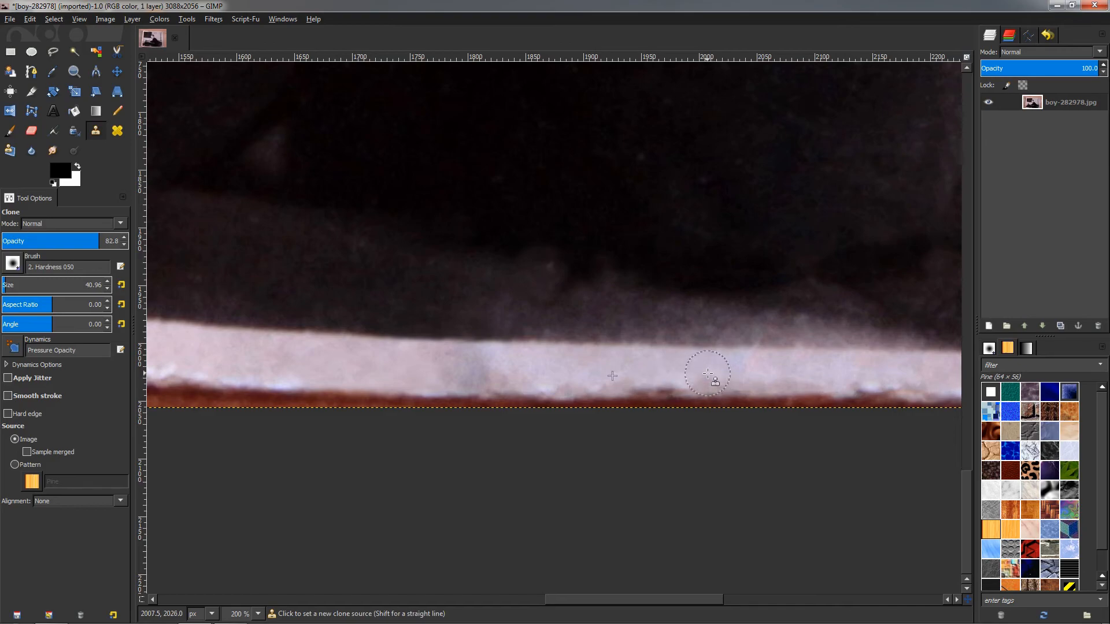
pyautogui.press('[')
pyautogui.press('[')
pyautogui.press('[')
pyautogui.press('[')
pyautogui.press('[')
pyautogui.press('[')
pyautogui.press('[')
pyautogui.press('[')
pyautogui.press('[')
pyautogui.keyDown('ctrl'); pyautogui.click(648, 366); pyautogui.keyUp('ctrl')
pyautogui.moveTo(648, 379)
pyautogui.mouseDown()
pyautogui.moveTo(720, 379)
pyautogui.moveTo(595, 381)
pyautogui.mouseUp()
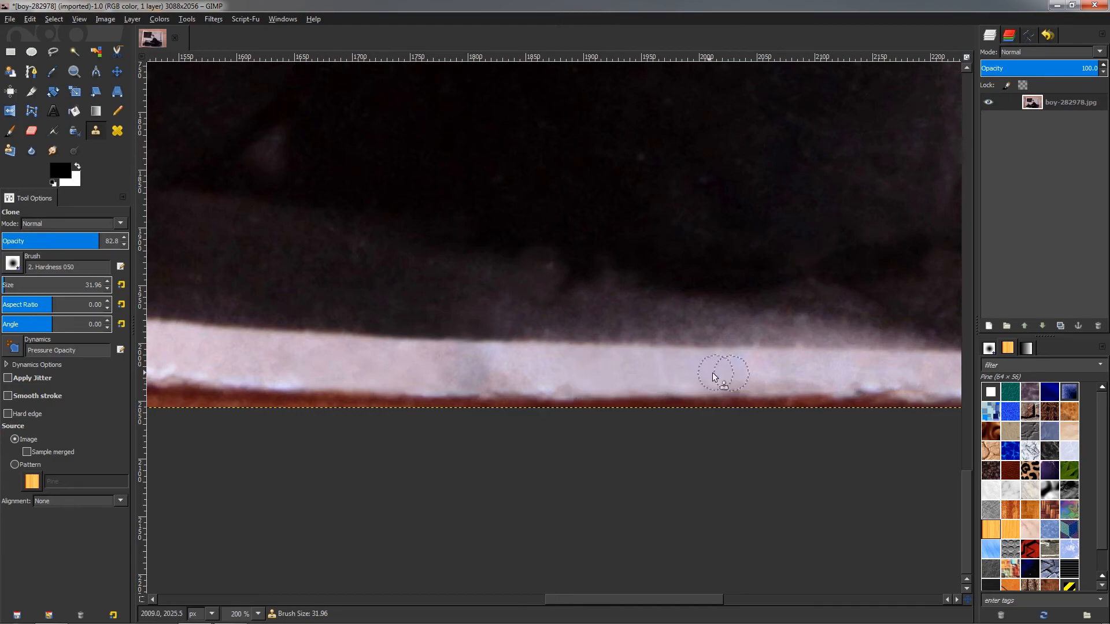
pyautogui.keyDown('ctrl'); pyautogui.click(675, 370); pyautogui.keyUp('ctrl')
# Clone border tone over the remaining uneven spots farther right along the bottom border's outer edge.
pyautogui.moveTo(825, 376)
pyautogui.mouseDown()
pyautogui.moveTo(759, 387)
pyautogui.moveTo(593, 369)
pyautogui.mouseUp()
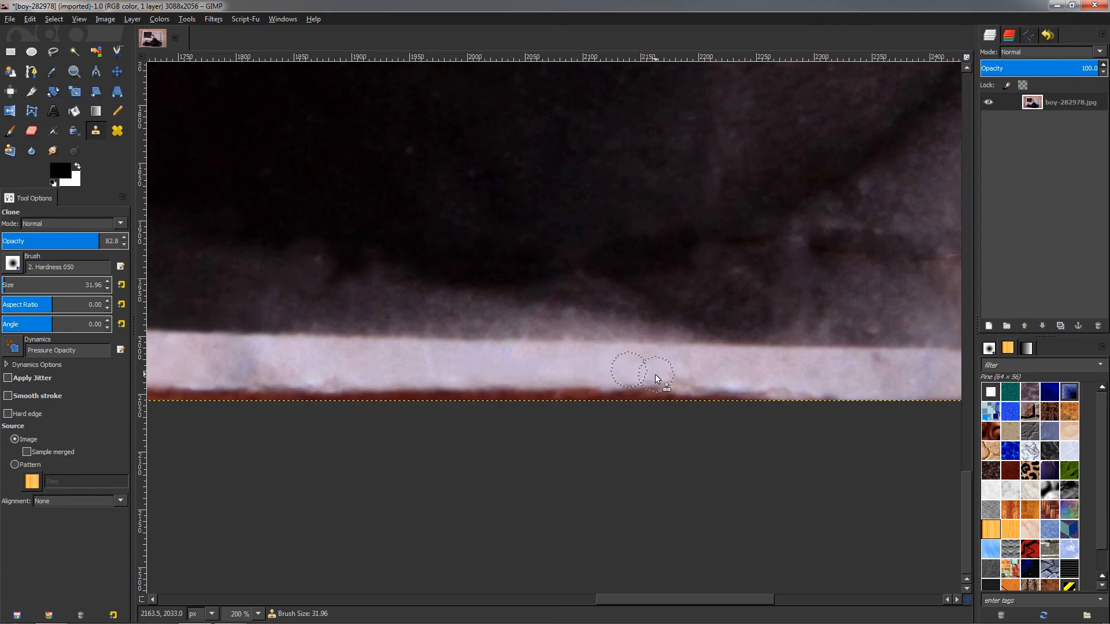
pyautogui.moveTo(612, 371); pyautogui.dragTo(712, 378)
pyautogui.keyDown('ctrl'); pyautogui.click(560, 366); pyautogui.keyUp('ctrl')
pyautogui.keyDown('ctrl'); pyautogui.click(852, 379); pyautogui.keyUp('ctrl')
pyautogui.moveTo(825, 383); pyautogui.dragTo(785, 380)
pyautogui.keyDown('ctrl'); pyautogui.click(736, 368); pyautogui.keyUp('ctrl')
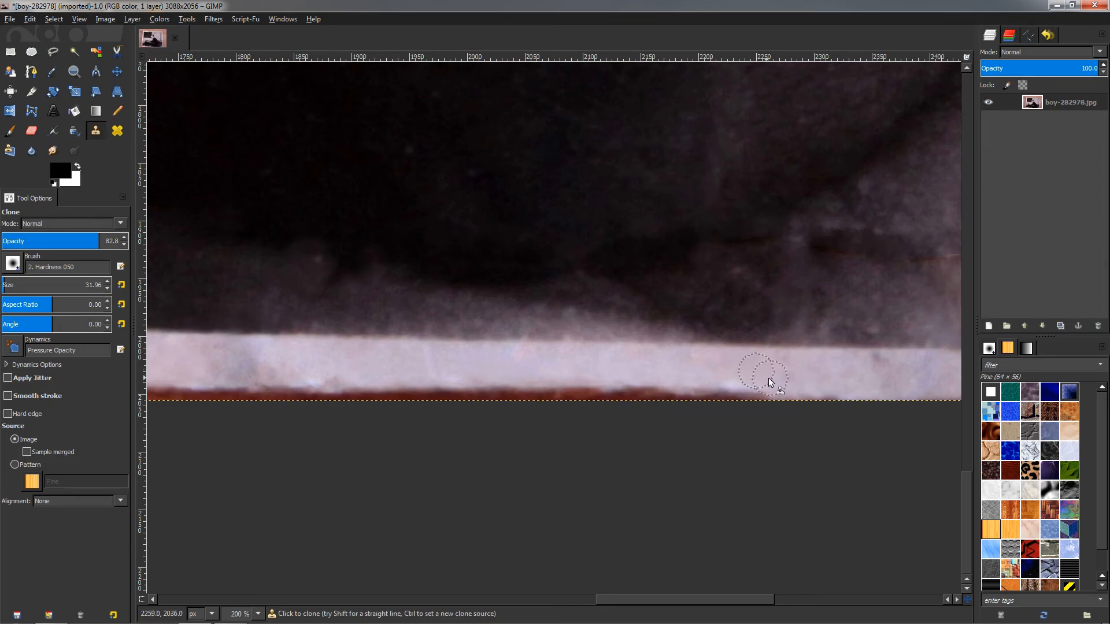
pyautogui.keyDown('ctrl'); pyautogui.scroll(-4, 694, 370); pyautogui.keyUp('ctrl')
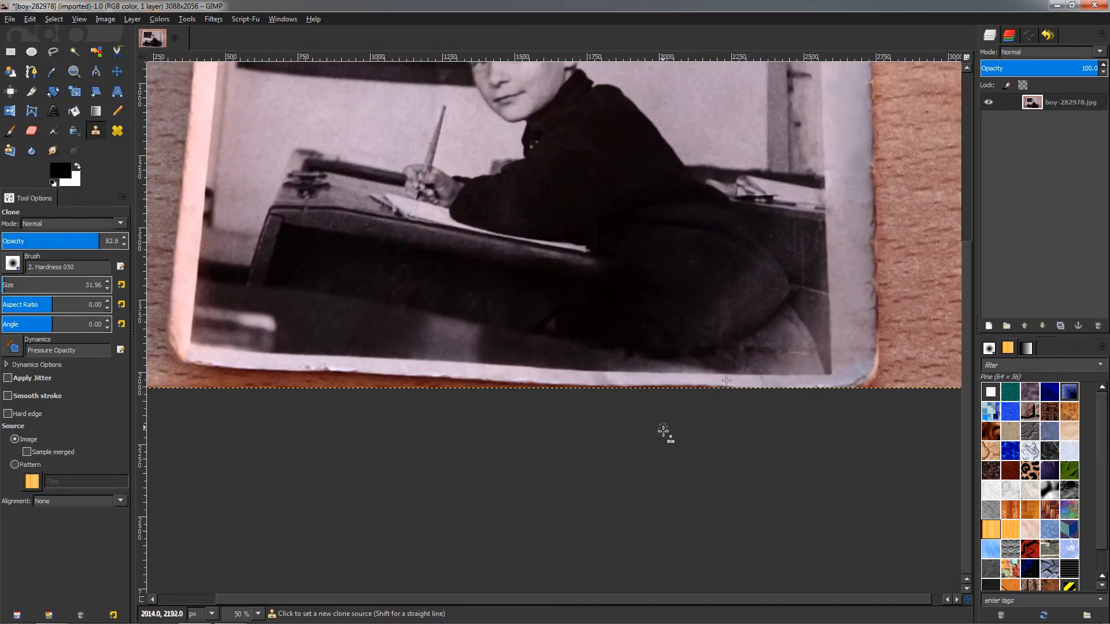
# Clone clean border tone over the small brown chips on the bottom border's left part, below the desk.
pyautogui.keyDown('ctrl'); pyautogui.scroll(3, 289, 366); pyautogui.keyUp('ctrl')
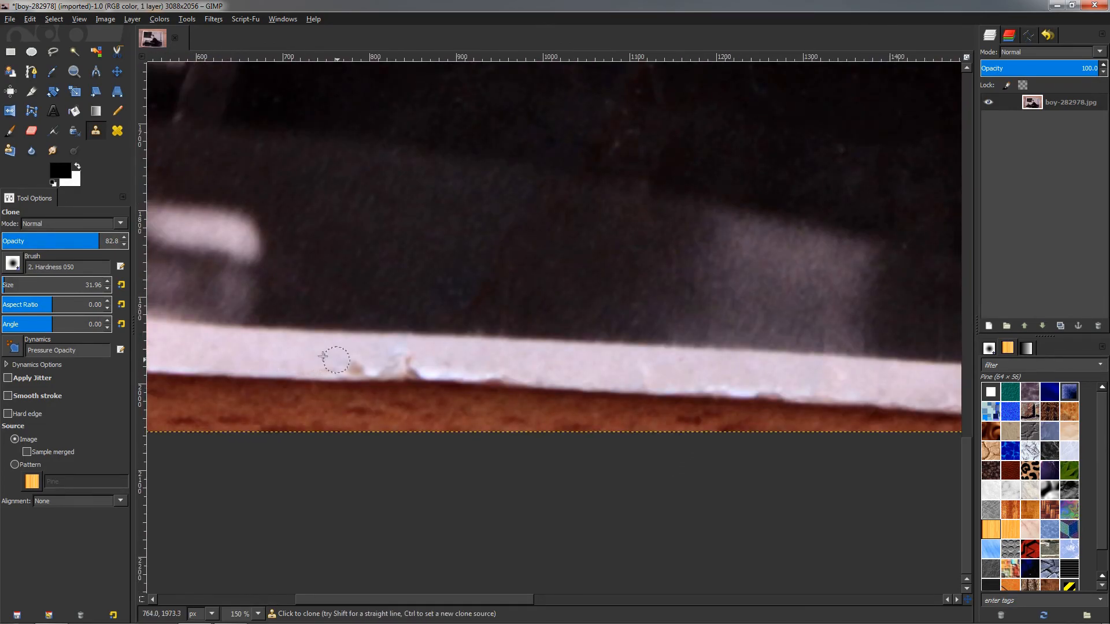
pyautogui.keyDown('ctrl'); pyautogui.click(367, 356); pyautogui.keyUp('ctrl')
pyautogui.keyDown('ctrl'); pyautogui.click(440, 359); pyautogui.keyUp('ctrl')
pyautogui.moveTo(416, 364); pyautogui.dragTo(404, 362)
pyautogui.keyDown('ctrl'); pyautogui.click(345, 349); pyautogui.keyUp('ctrl')
pyautogui.keyDown('ctrl'); pyautogui.click(482, 358); pyautogui.keyUp('ctrl')
pyautogui.keyDown('ctrl'); pyautogui.click(388, 359); pyautogui.keyUp('ctrl')
pyautogui.moveTo(409, 365); pyautogui.dragTo(426, 366)
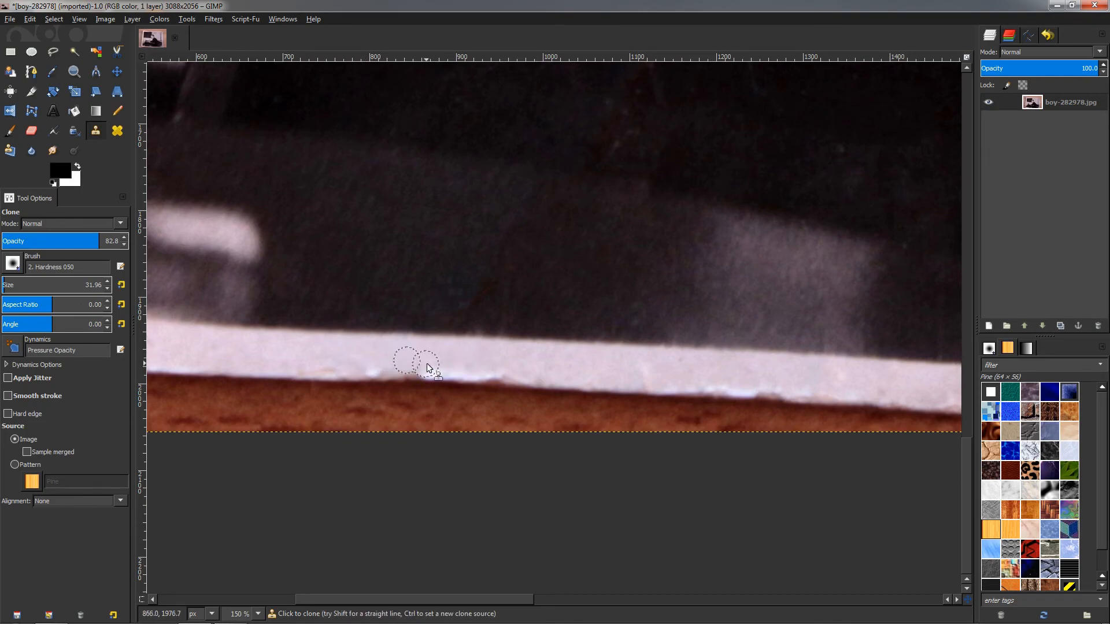
pyautogui.keyDown('ctrl'); pyautogui.click(367, 357); pyautogui.keyUp('ctrl')
# Clone border tone over the whitish ragged patches along the edge of the bottom border's left part.
pyautogui.scroll(-5, 461, 372)
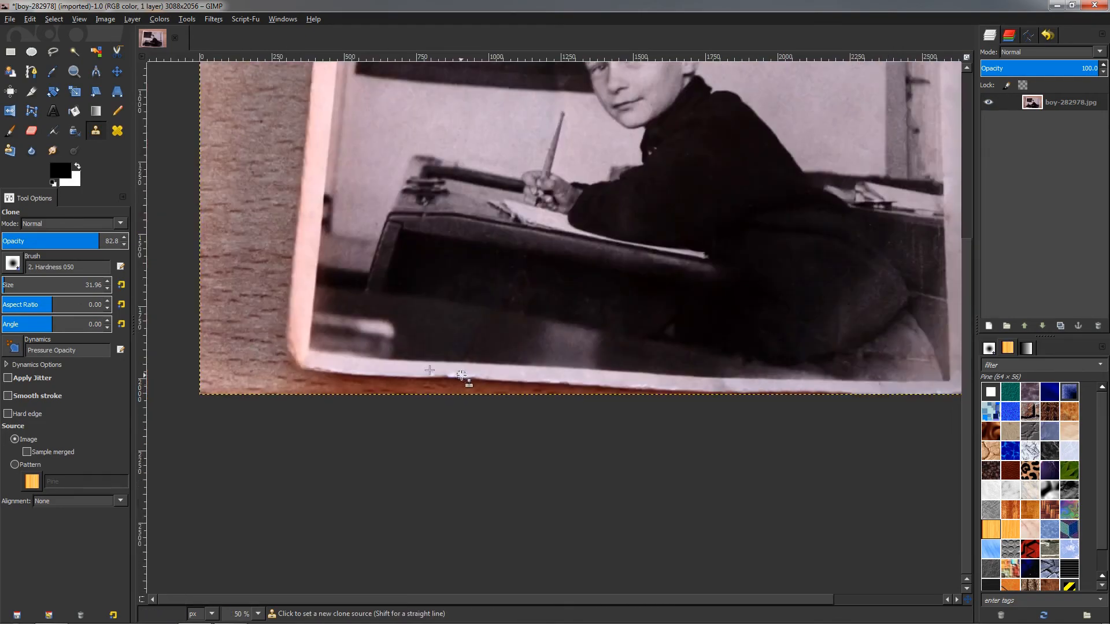
pyautogui.scroll(5, 422, 491)
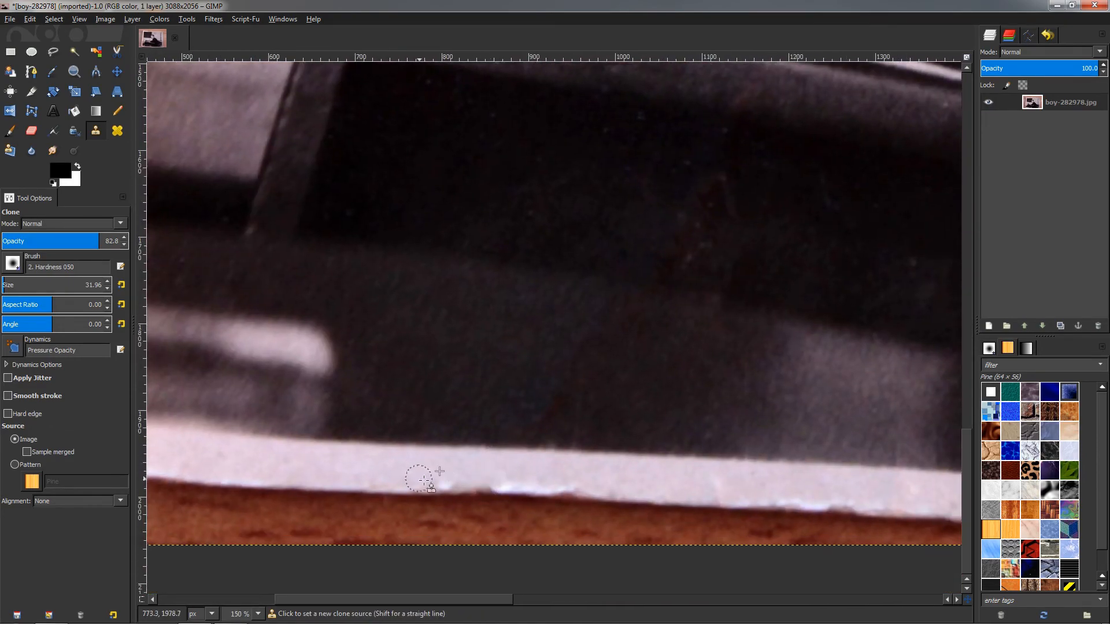
pyautogui.keyDown('ctrl'); pyautogui.click(419, 478); pyautogui.keyUp('ctrl')
pyautogui.moveTo(440, 482); pyautogui.dragTo(454, 483)
pyautogui.keyDown('ctrl'); pyautogui.click(481, 474); pyautogui.keyUp('ctrl')
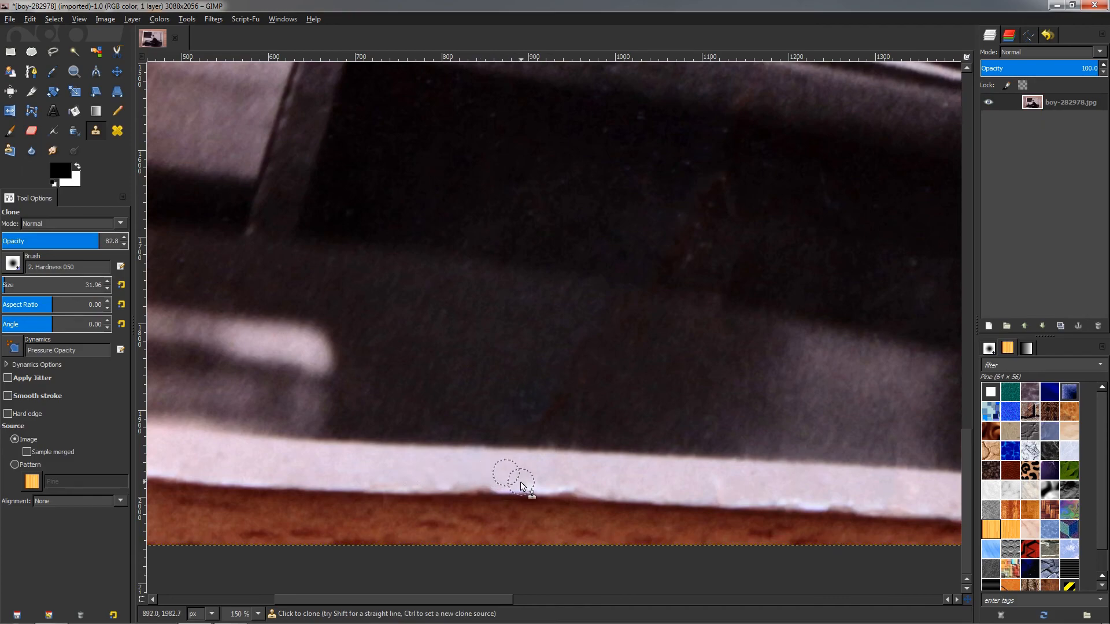
pyautogui.moveTo(549, 485); pyautogui.dragTo(555, 484)
pyautogui.scroll(-3, 644, 484)
# Clone out the small cracks and dark specks on the right border beside the lower part of the desk.
pyautogui.moveTo(733, 497); pyautogui.dragTo(255, 501)
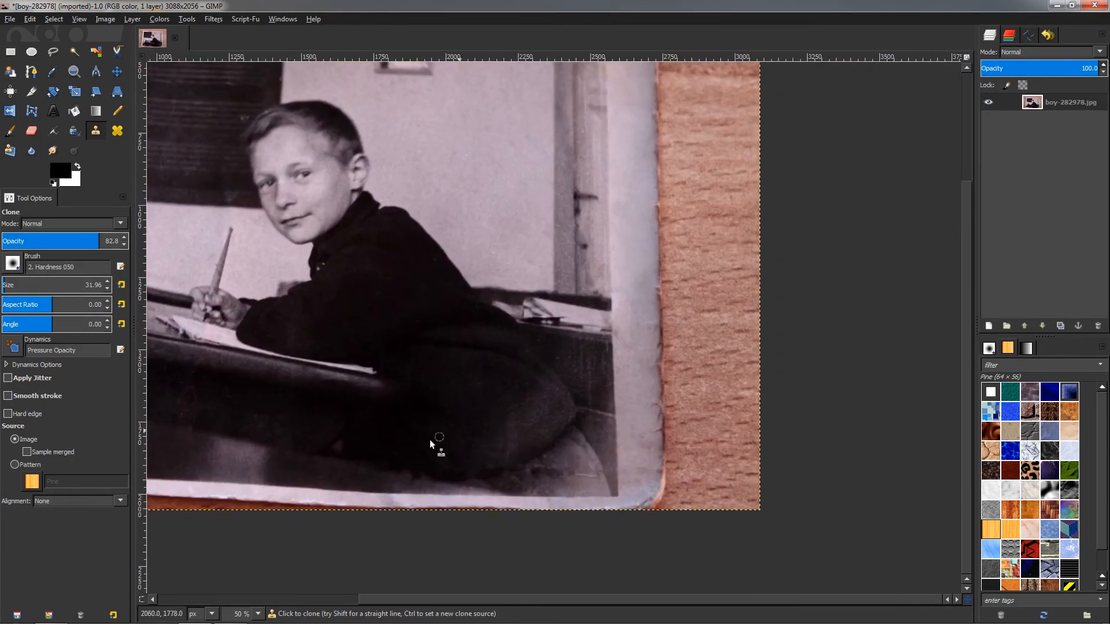
pyautogui.scroll(3, 602, 409)
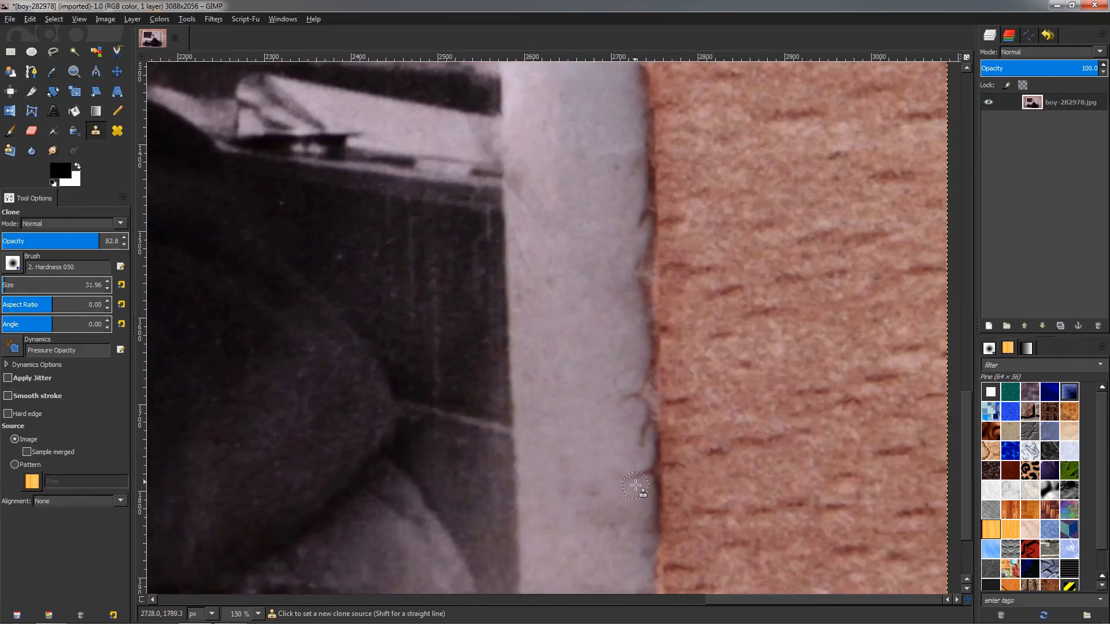
pyautogui.keyDown('ctrl'); pyautogui.click(598, 449); pyautogui.keyUp('ctrl')
pyautogui.keyDown('ctrl'); pyautogui.click(635, 435); pyautogui.keyUp('ctrl')
pyautogui.keyDown('ctrl'); pyautogui.click(615, 432); pyautogui.keyUp('ctrl')
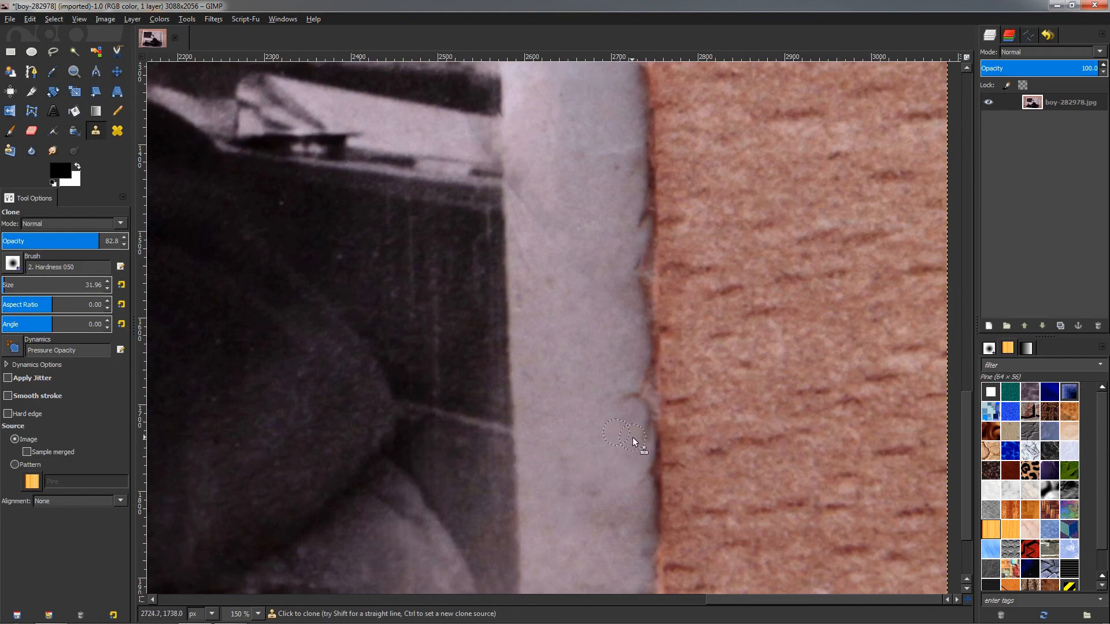
pyautogui.keyDown('ctrl'); pyautogui.click(626, 414); pyautogui.keyUp('ctrl')
pyautogui.keyDown('ctrl'); pyautogui.click(610, 377); pyautogui.keyUp('ctrl')
pyautogui.keyDown('ctrl'); pyautogui.click(601, 366); pyautogui.keyUp('ctrl')
pyautogui.keyDown('ctrl'); pyautogui.click(559, 348); pyautogui.keyUp('ctrl')
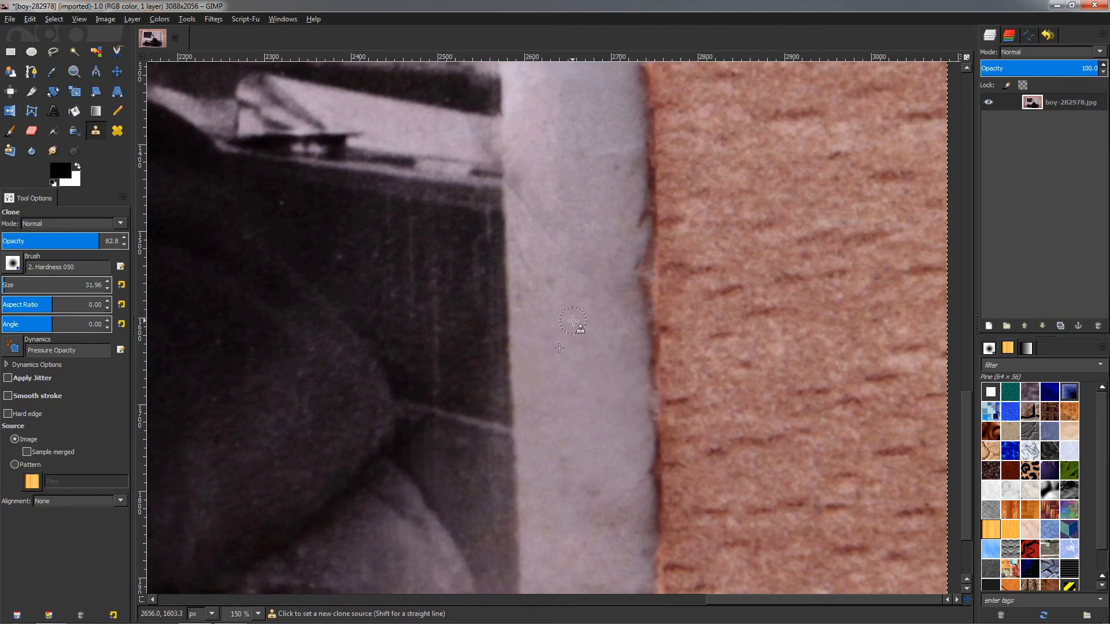
# Clone out the dark crack and marks on the right border's outer edge just below the level of the desk papers.
pyautogui.scroll(4, 529, 373)
pyautogui.hscroll(-1, 530, 372)
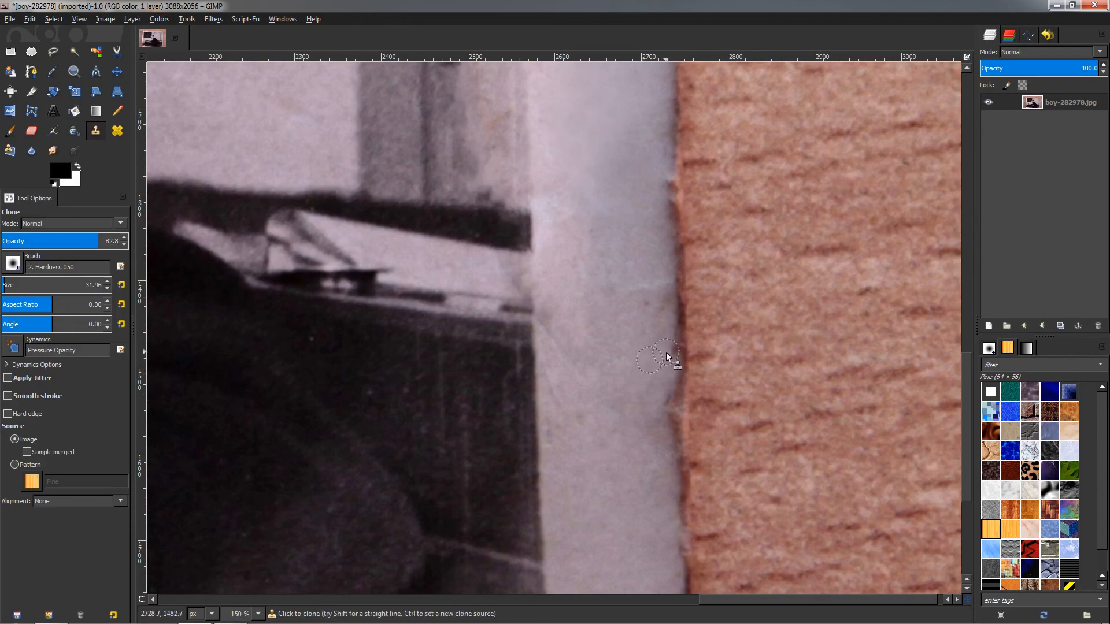
pyautogui.keyDown('ctrl'); pyautogui.click(651, 417); pyautogui.keyUp('ctrl')
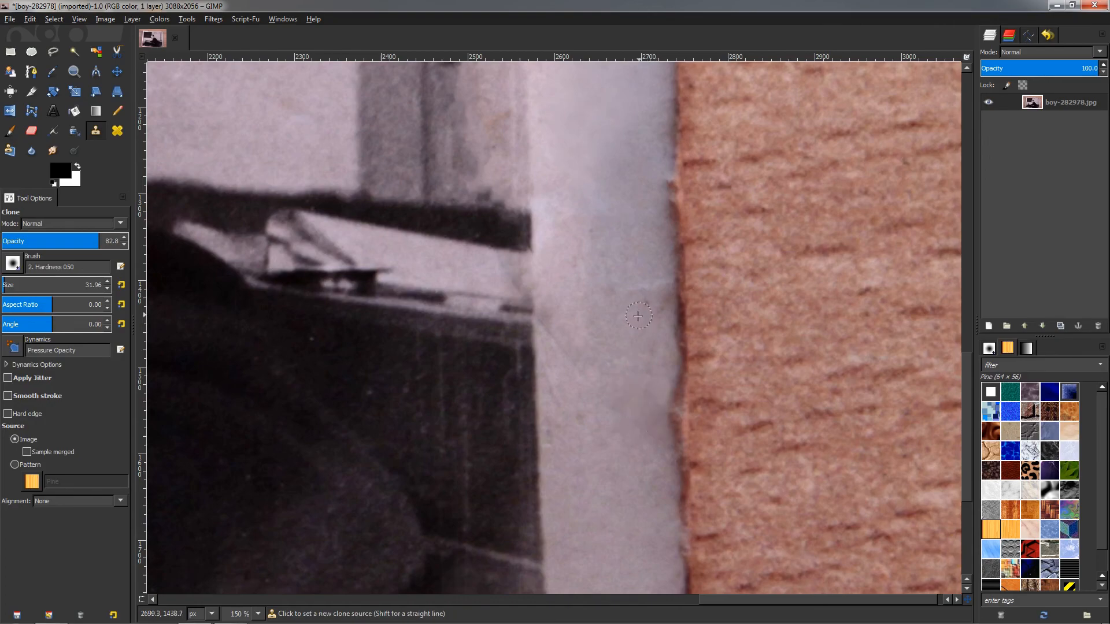
# Clone border tone over the discolouration on the right border just below the photo's upper-right corner.
pyautogui.scroll(5, 623, 521)
pyautogui.scroll(4, 624, 521)
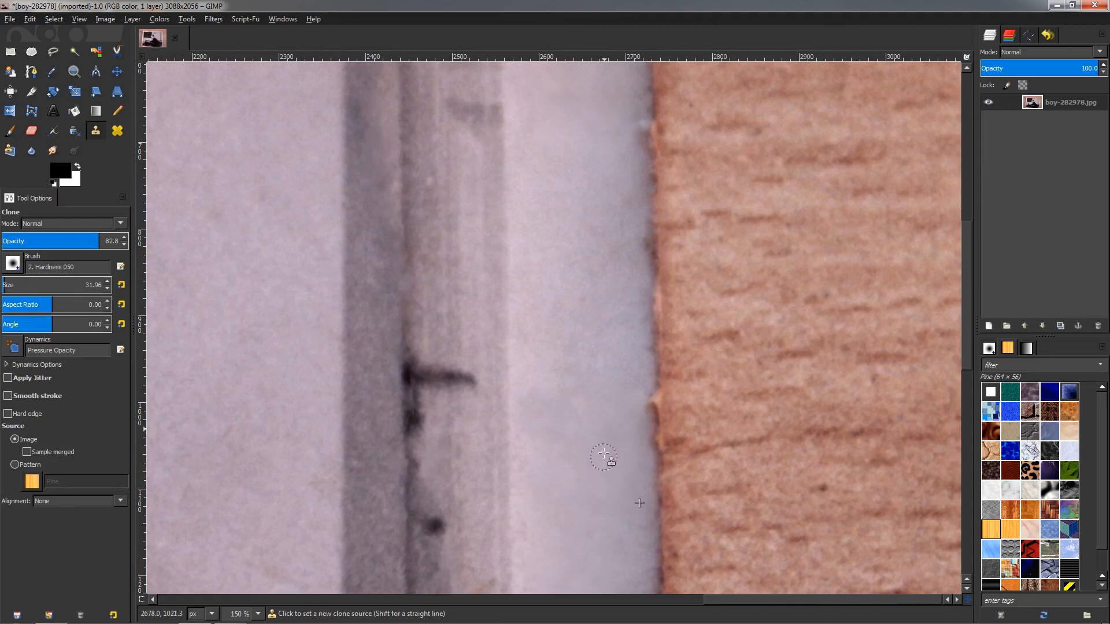
pyautogui.scroll(4, 607, 497)
pyautogui.scroll(5, 578, 508)
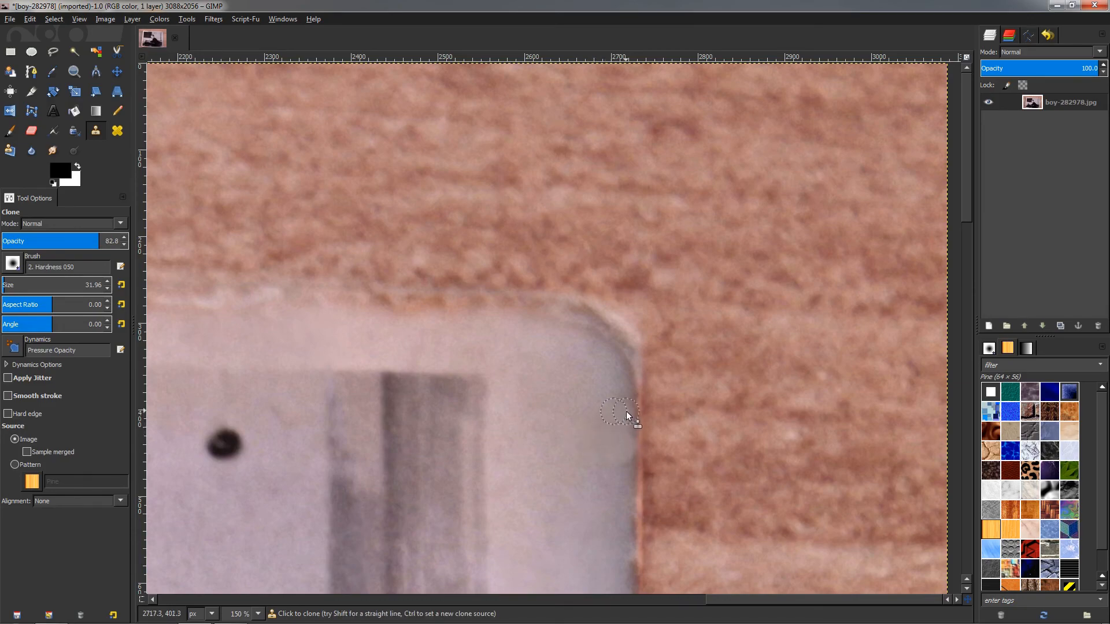
pyautogui.keyDown('ctrl'); pyautogui.click(608, 492); pyautogui.keyUp('ctrl')
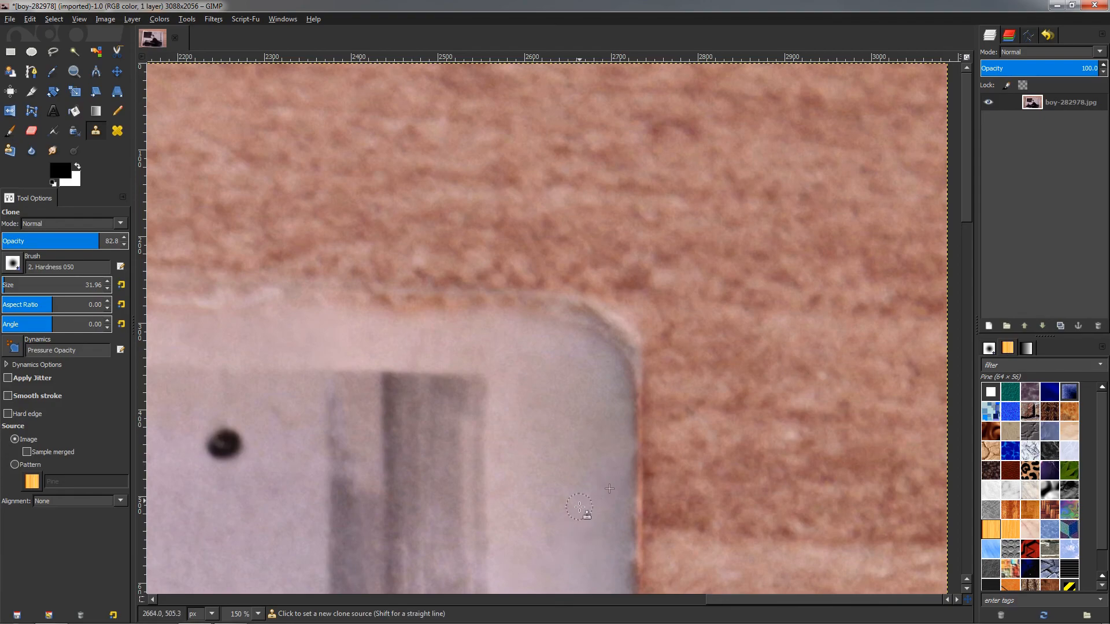
pyautogui.scroll(-4, 497, 349)
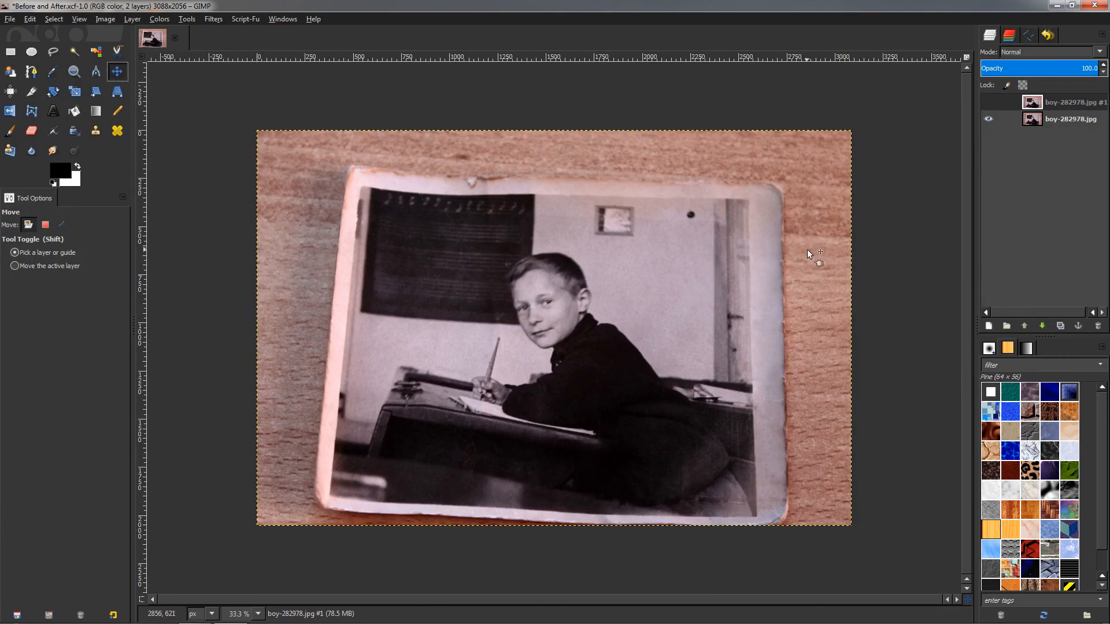
# Compare the damaged and restored photo by repeatedly showing and hiding the upper layer, boy-282978.jpg #1, leaving it hidden.
pyautogui.click(988, 102)
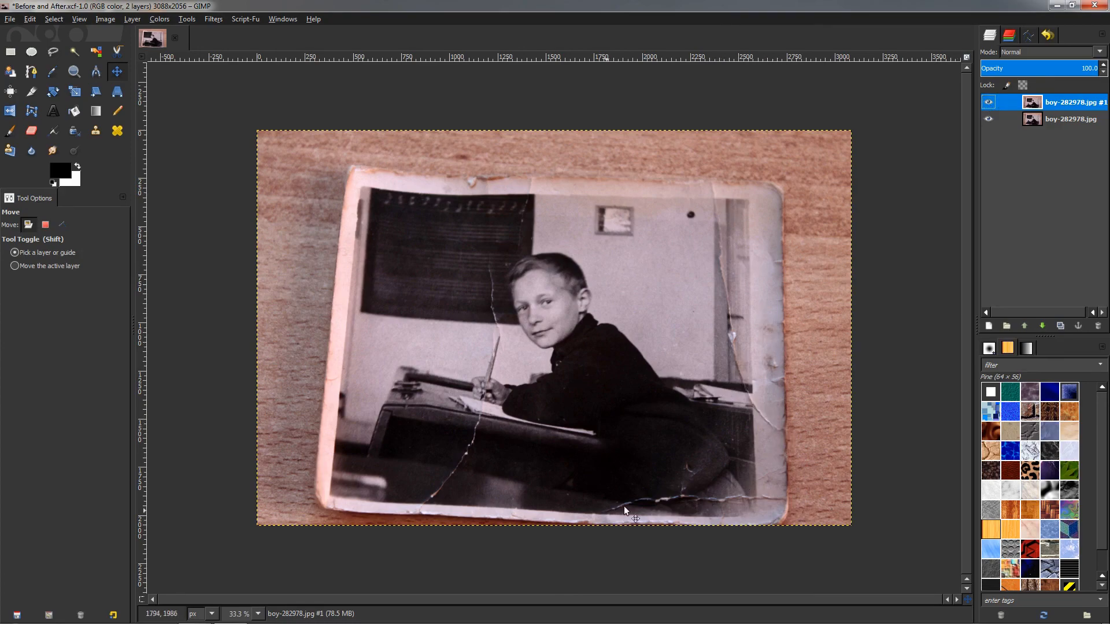
pyautogui.click(989, 102)
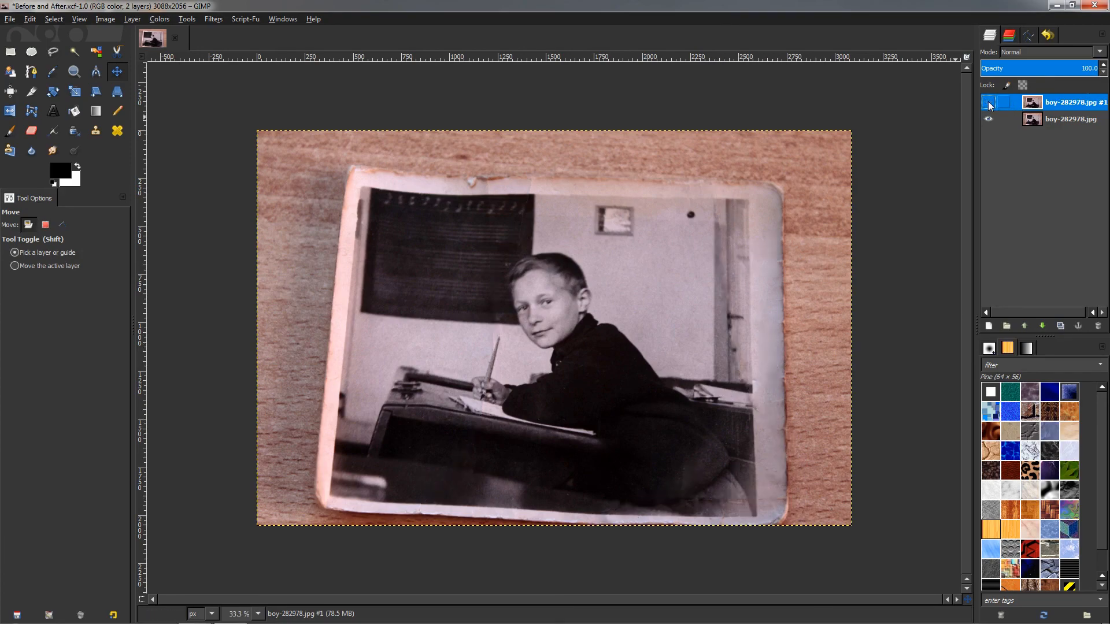
pyautogui.click(989, 104)
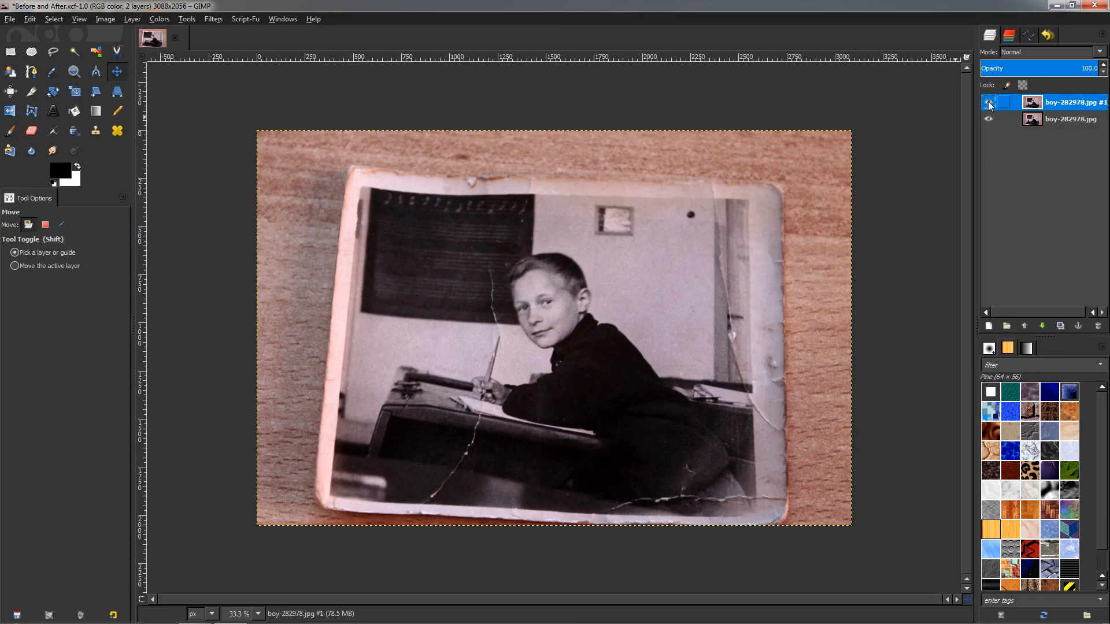
pyautogui.click(989, 103)
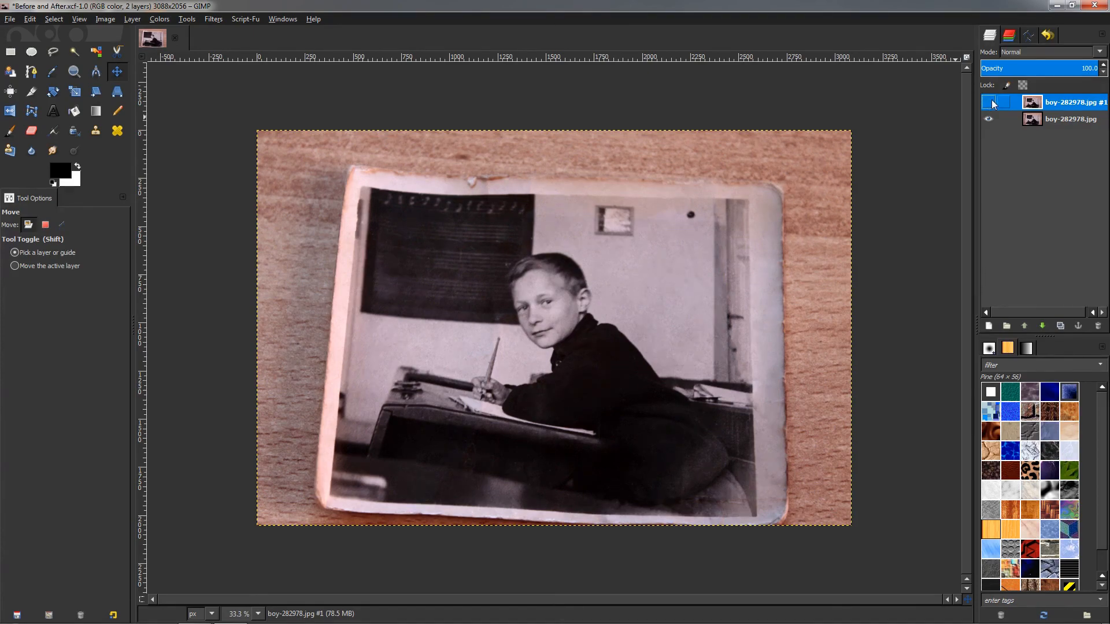
pyautogui.click(989, 104)
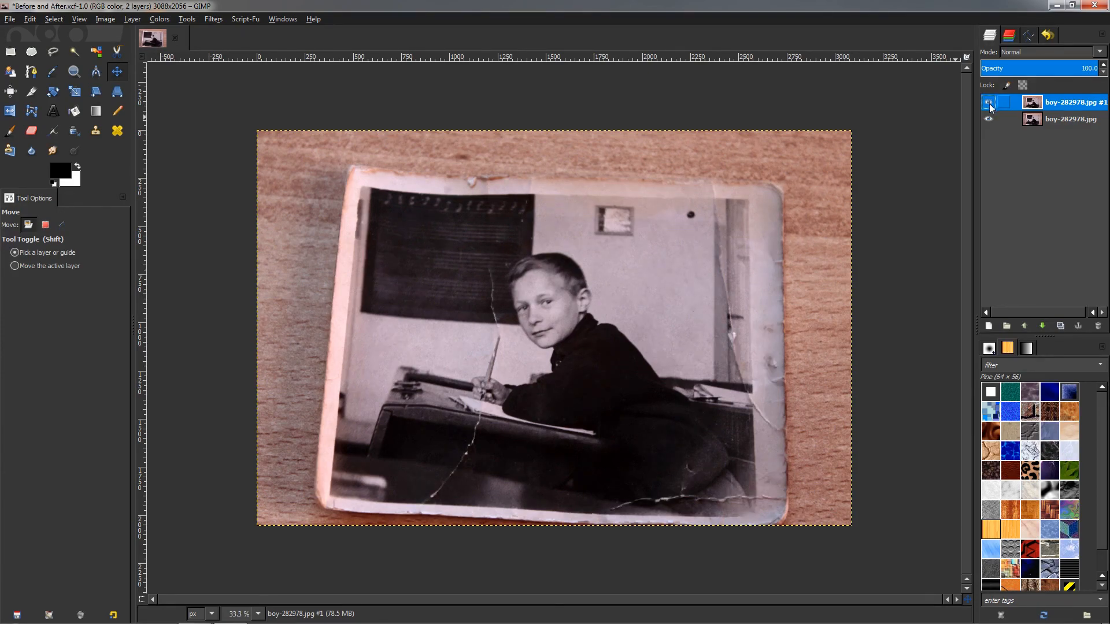
pyautogui.click(989, 103)
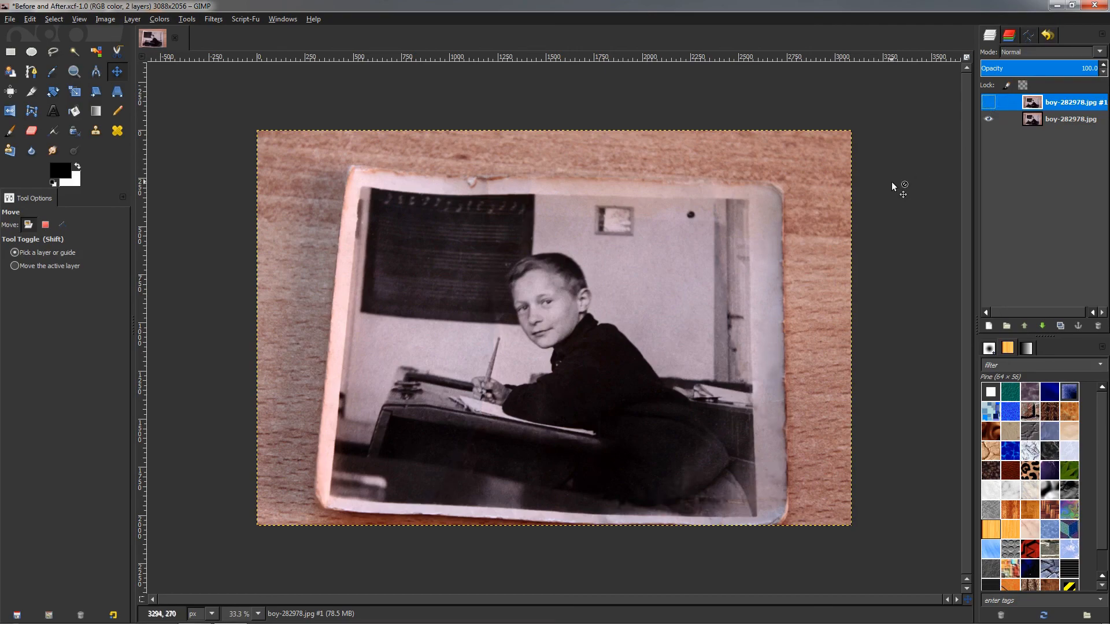